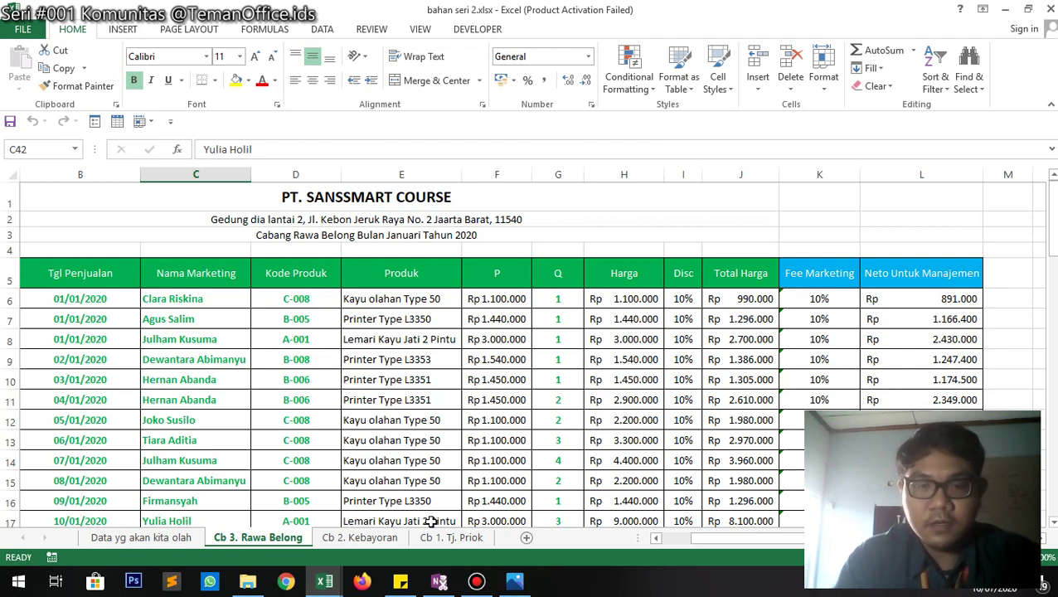
- Look through the January 2020 sales records on the Cb 1. Tj. Priok sheet
click(451, 537)
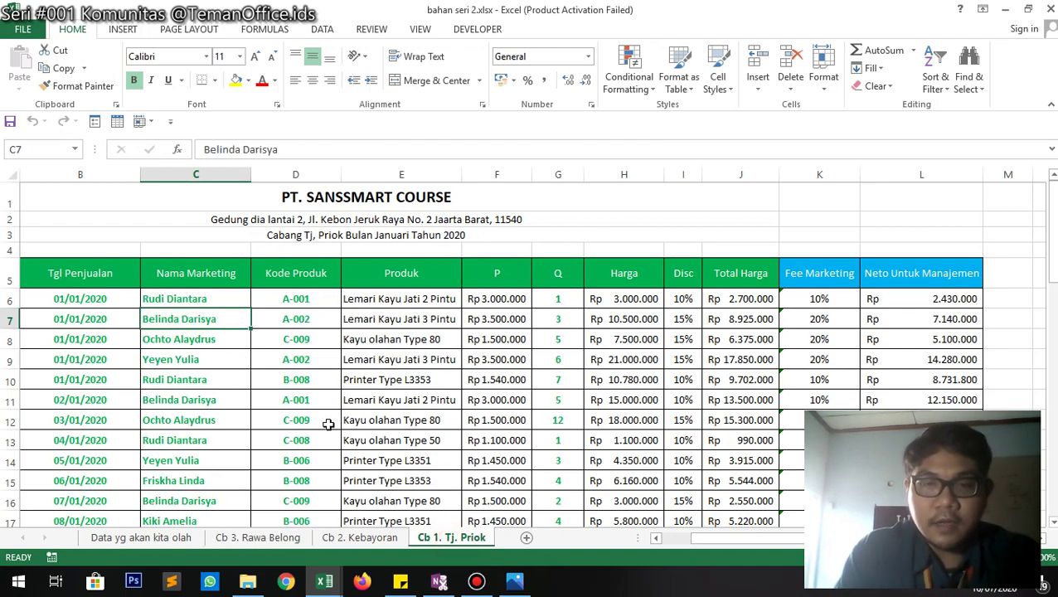
scroll(329, 423, down, 3)
scroll(329, 423, down, 11)
scroll(329, 423, up, 12)
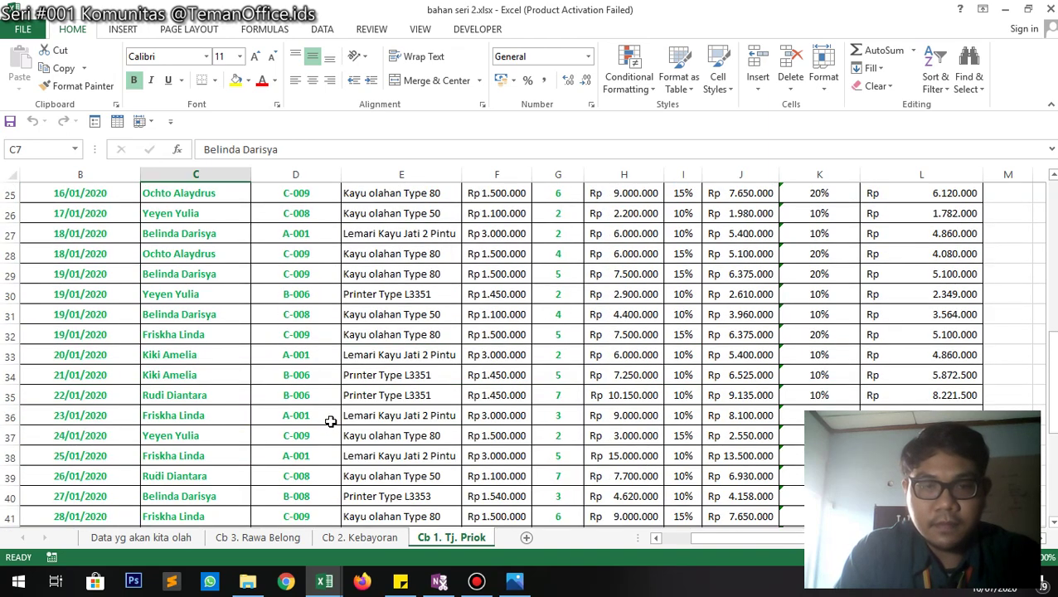
scroll(329, 423, up, 2)
- Examine the sale date, marketing name, product code, quantity and marketing fee columns of the Tj. Priok table
click(106, 316)
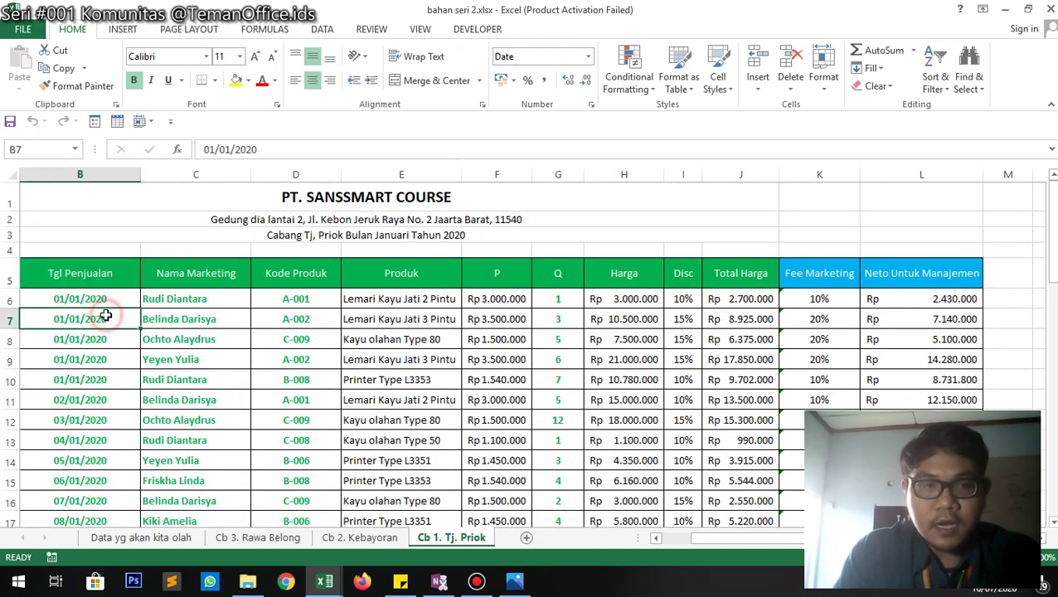
scroll(106, 317, left, 1)
click(249, 314)
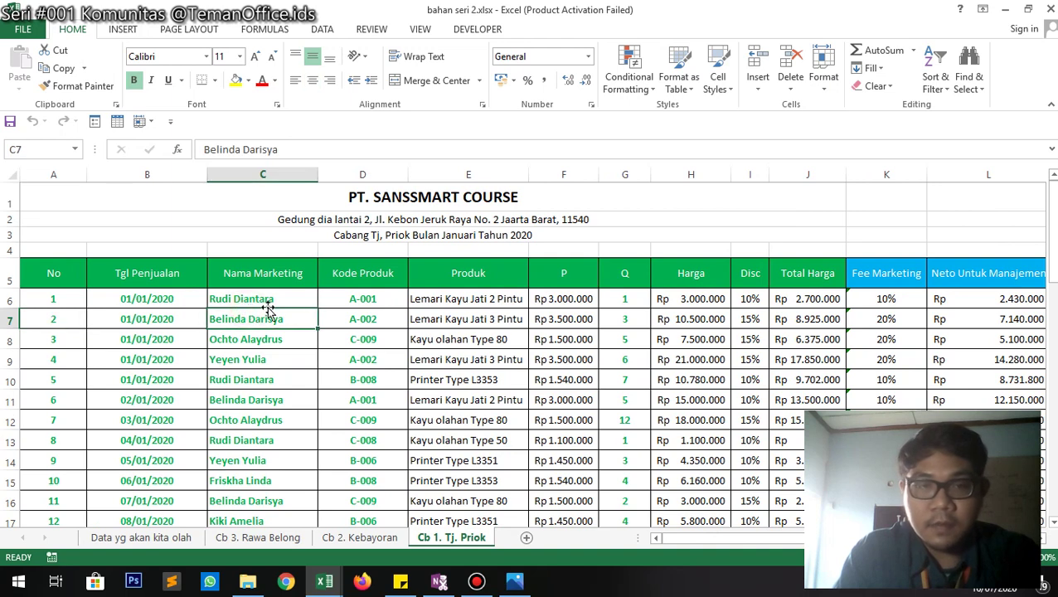
click(409, 315)
click(387, 310)
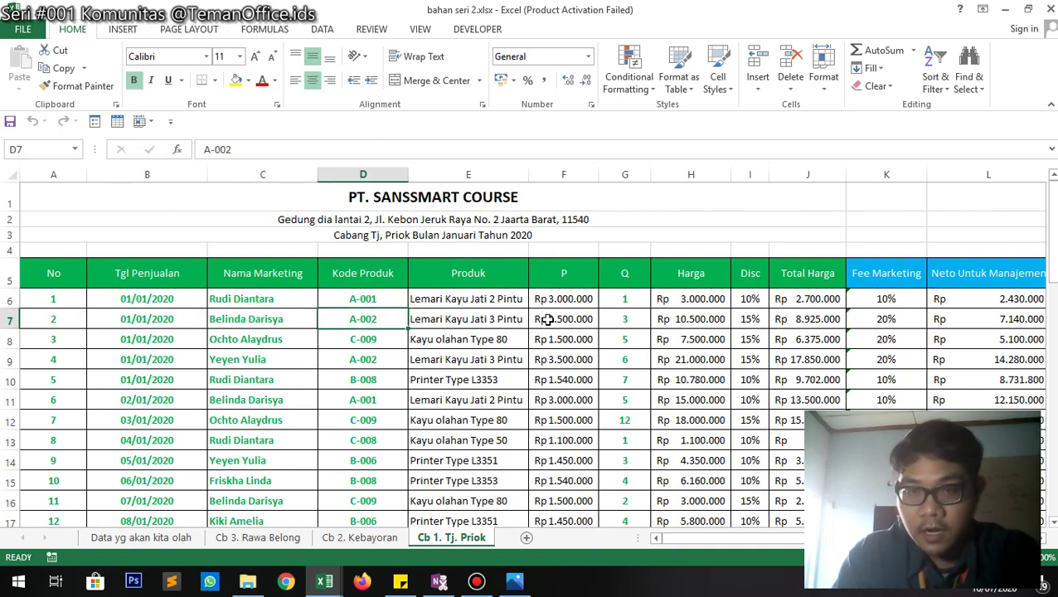
click(628, 319)
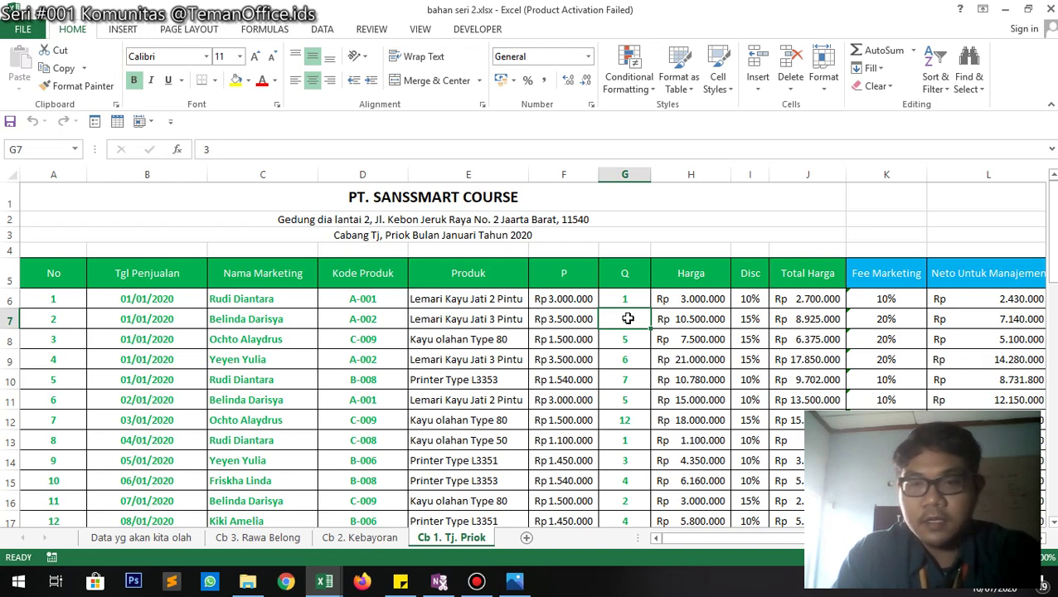
click(881, 340)
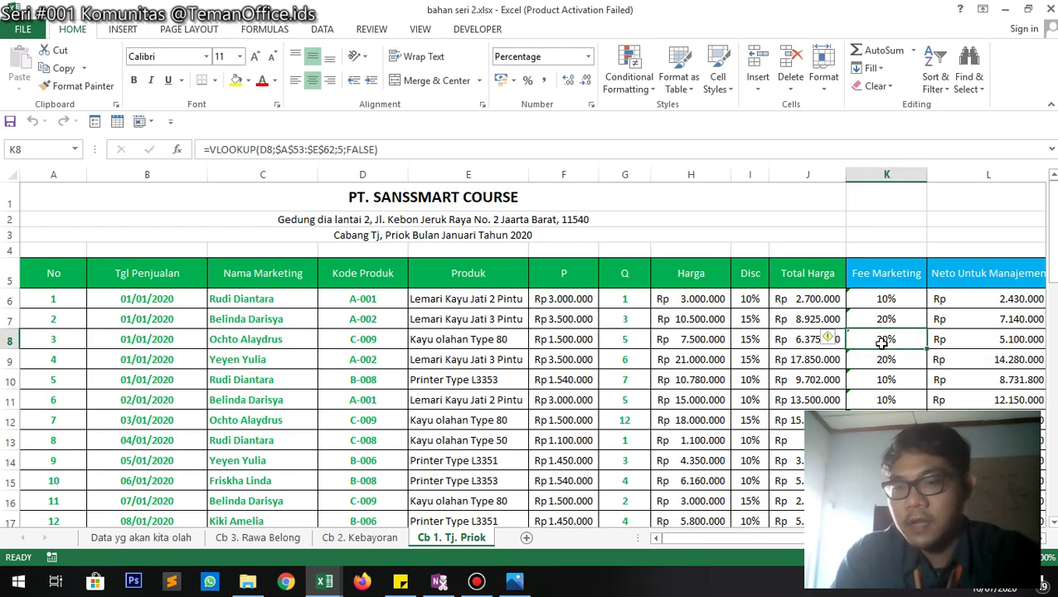
- View the sales tables on the Cb 2. Kebayoran and Cb 3. Rawa Belong sheets
scroll(882, 343, down, 1)
scroll(879, 345, down, 1)
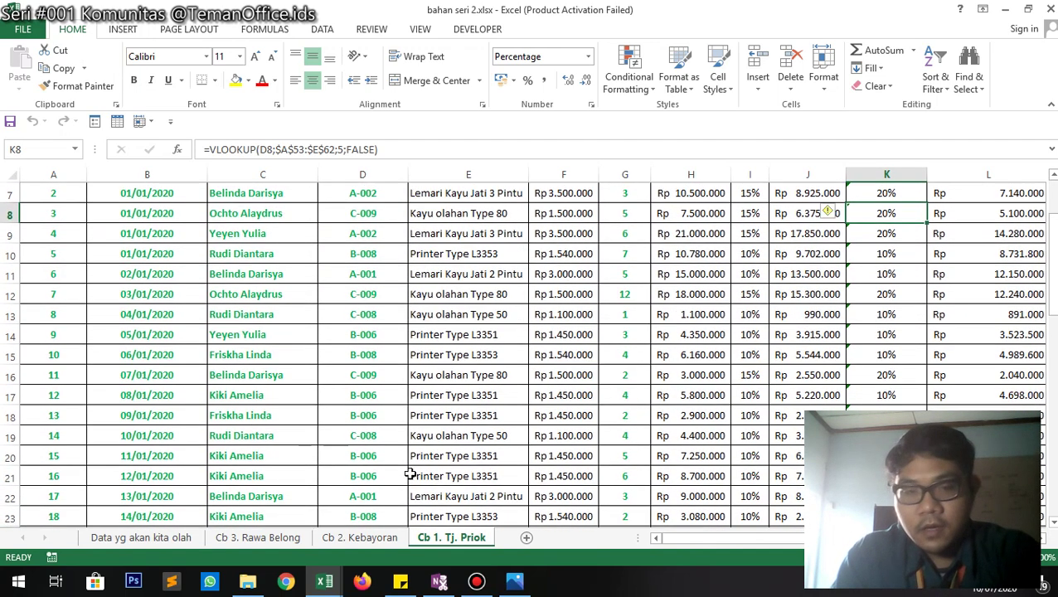
click(372, 539)
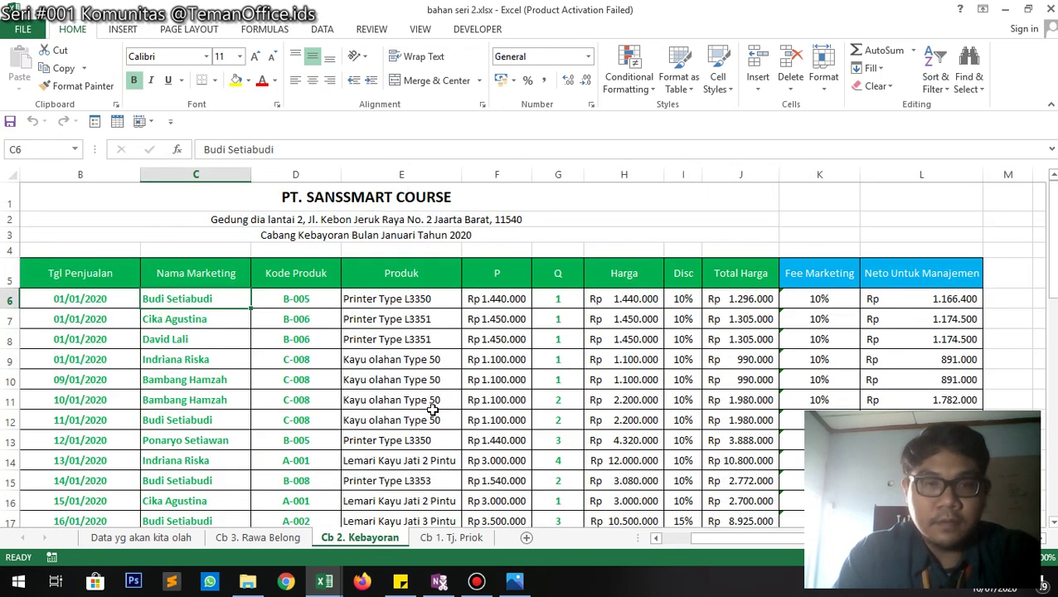
click(292, 540)
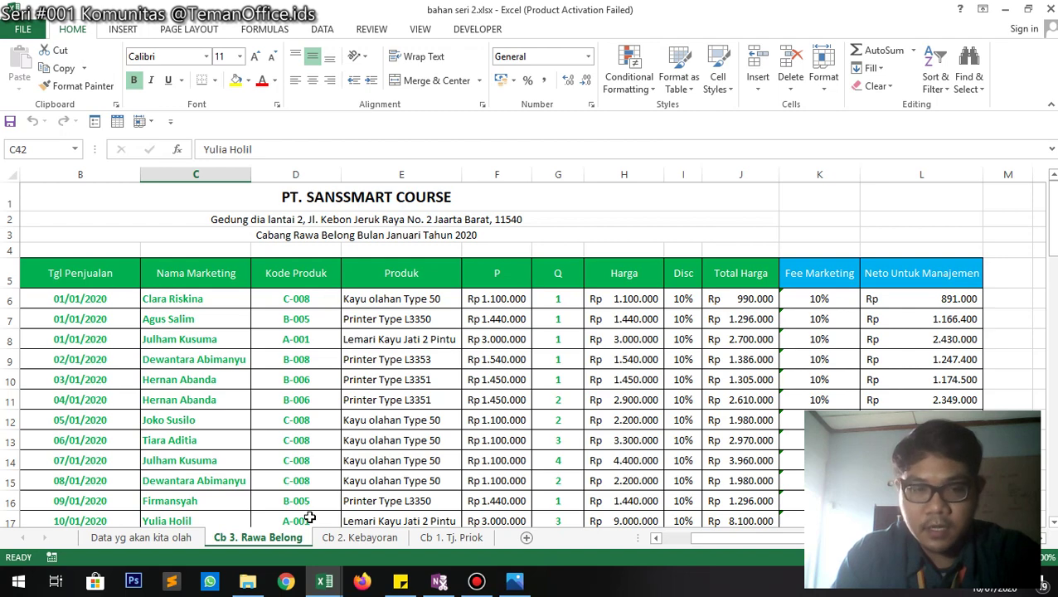
- Look over all the pivot summary reports on the "Data yg akan kita olah" sheet, from the income-per-product report downward
click(189, 537)
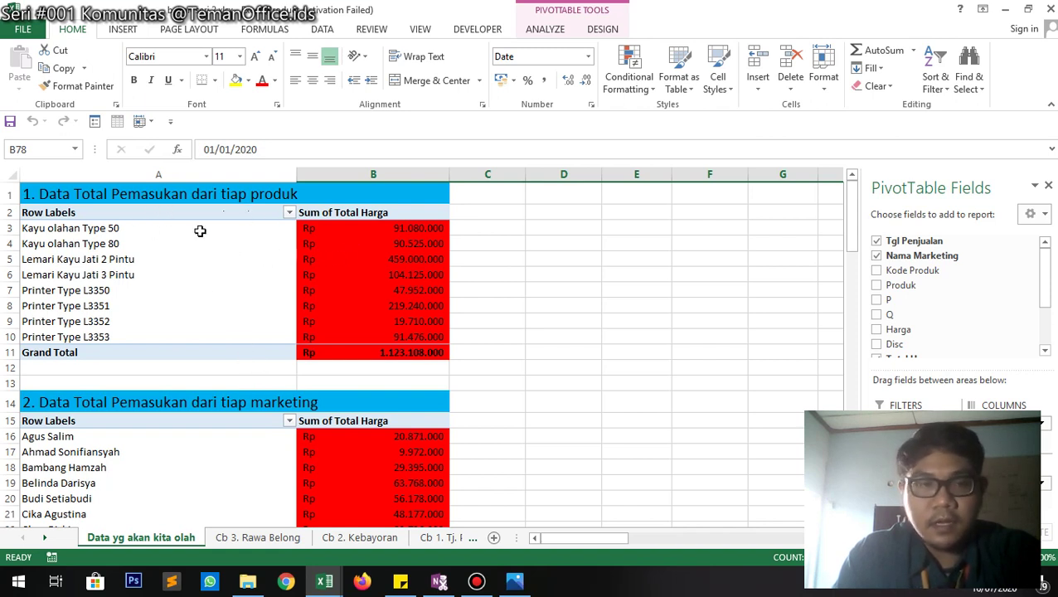
click(135, 188)
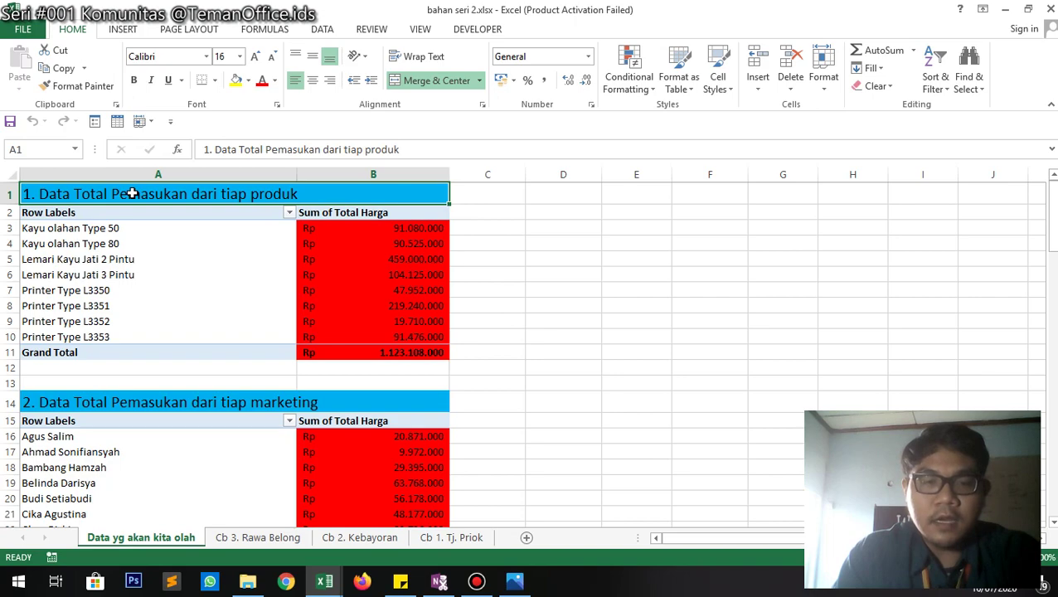
scroll(189, 394, down, 16)
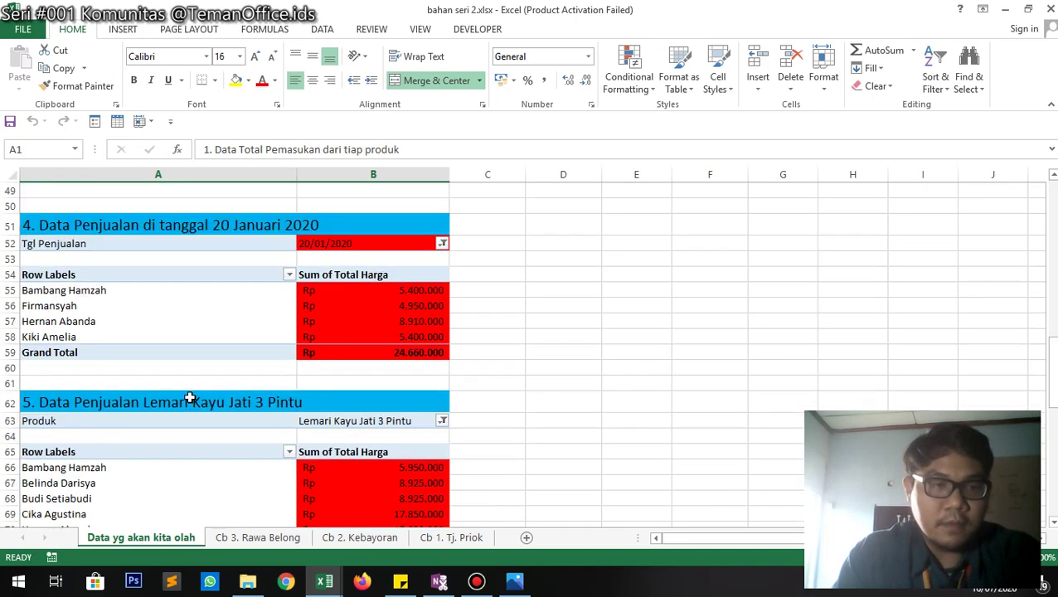
scroll(189, 398, down, 5)
scroll(189, 398, up, 20)
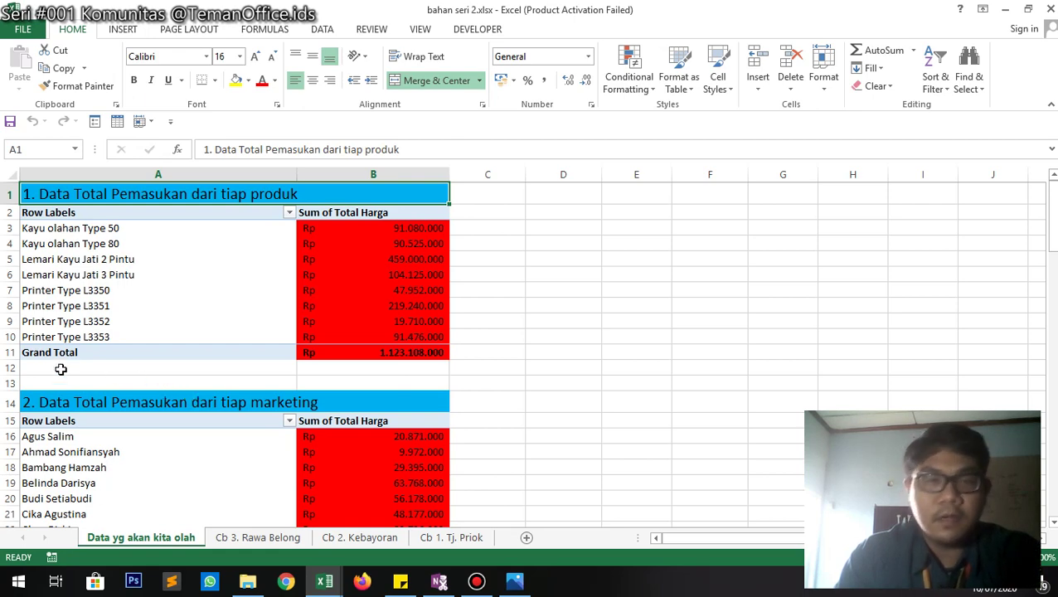
- Examine report 2, the pivot table of total income per marketing person, down to its grand total
scroll(166, 305, down, 1)
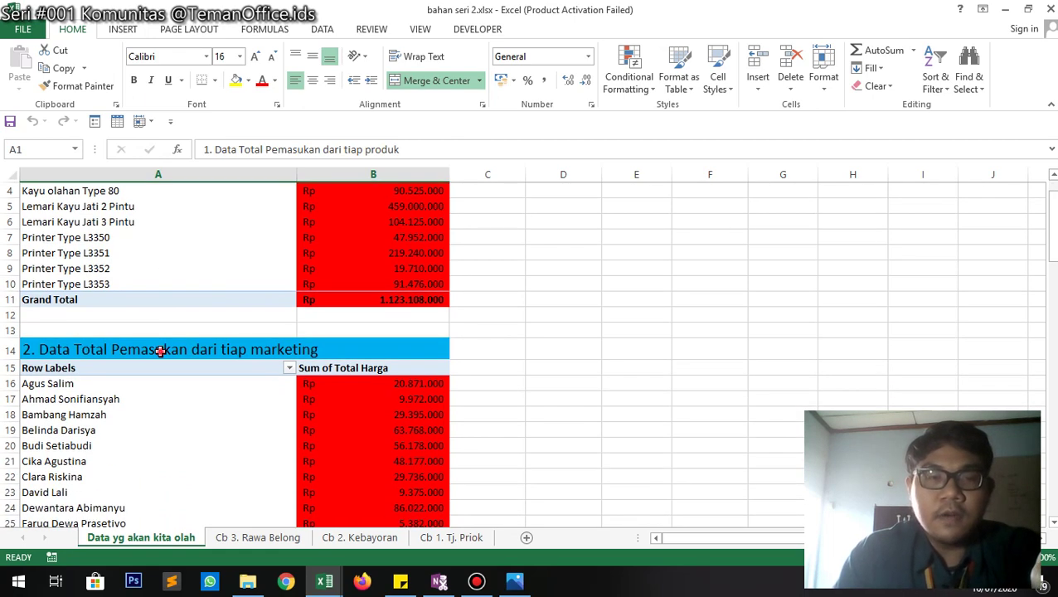
click(157, 349)
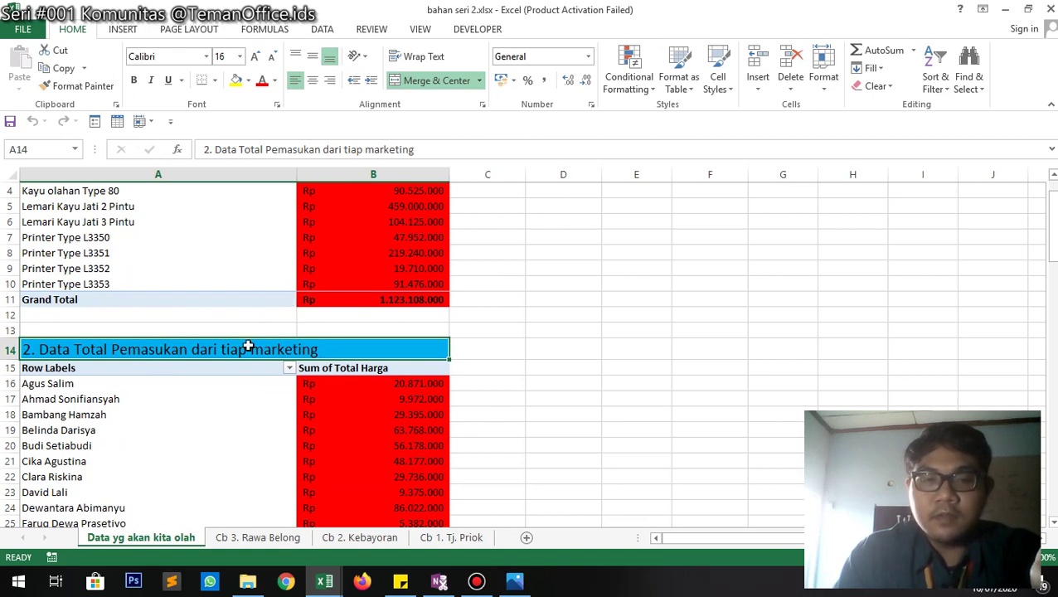
scroll(248, 345, down, 1)
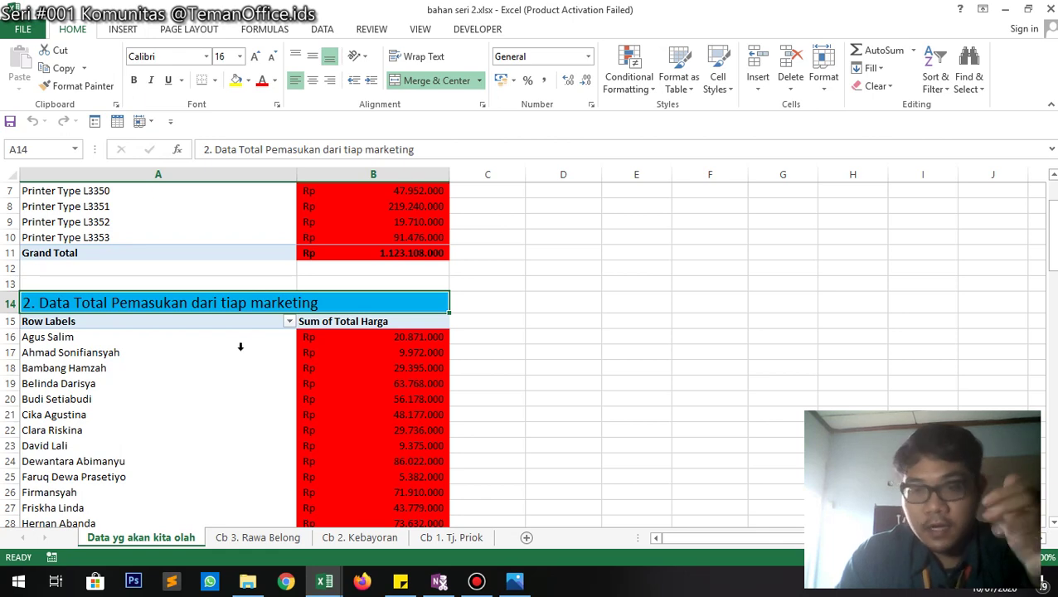
scroll(241, 347, down, 2)
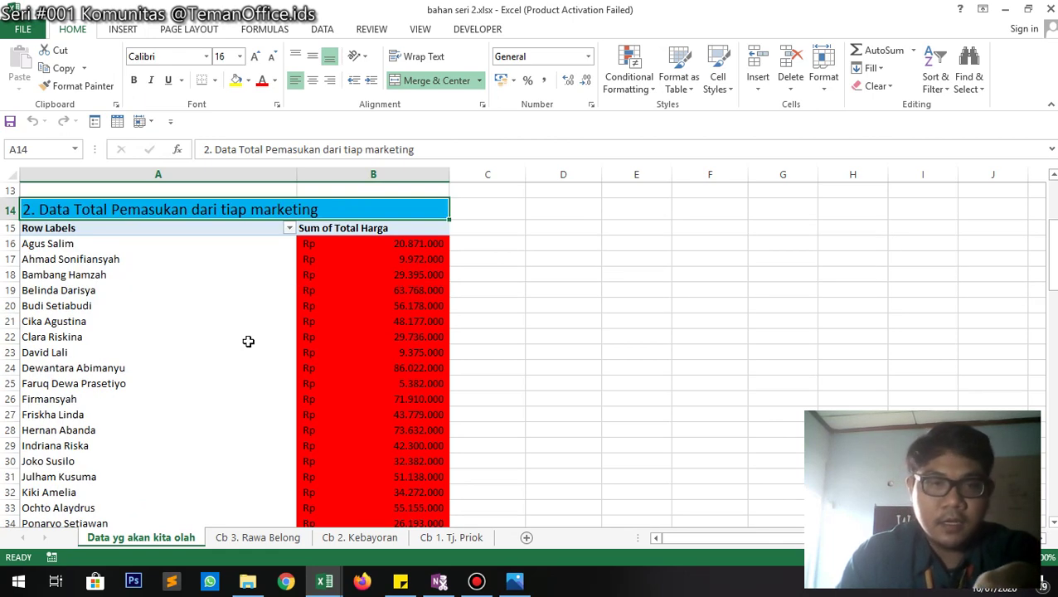
click(236, 244)
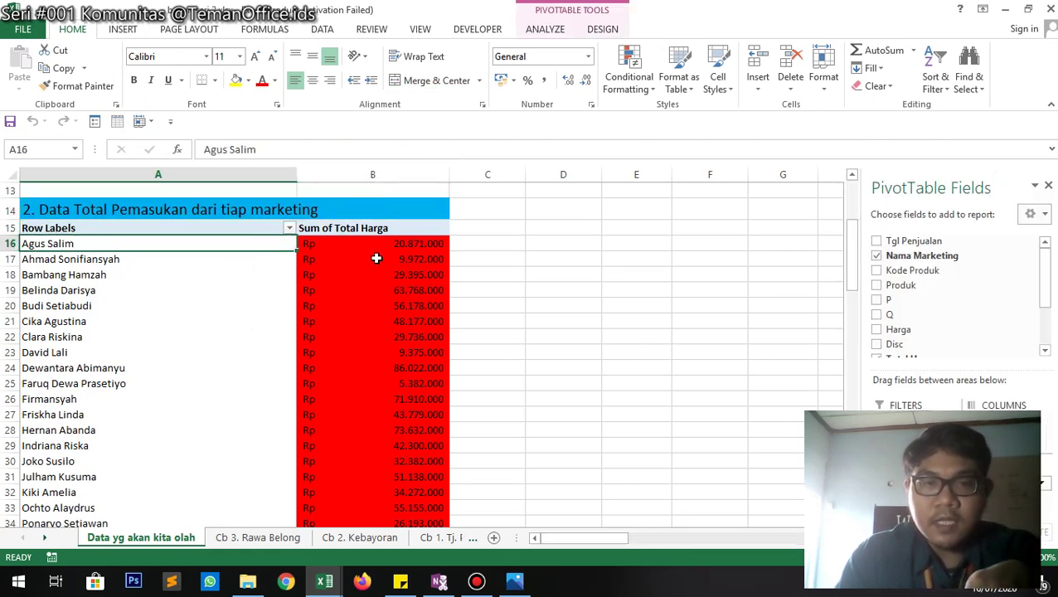
scroll(402, 274, down, 2)
scroll(432, 340, down, 1)
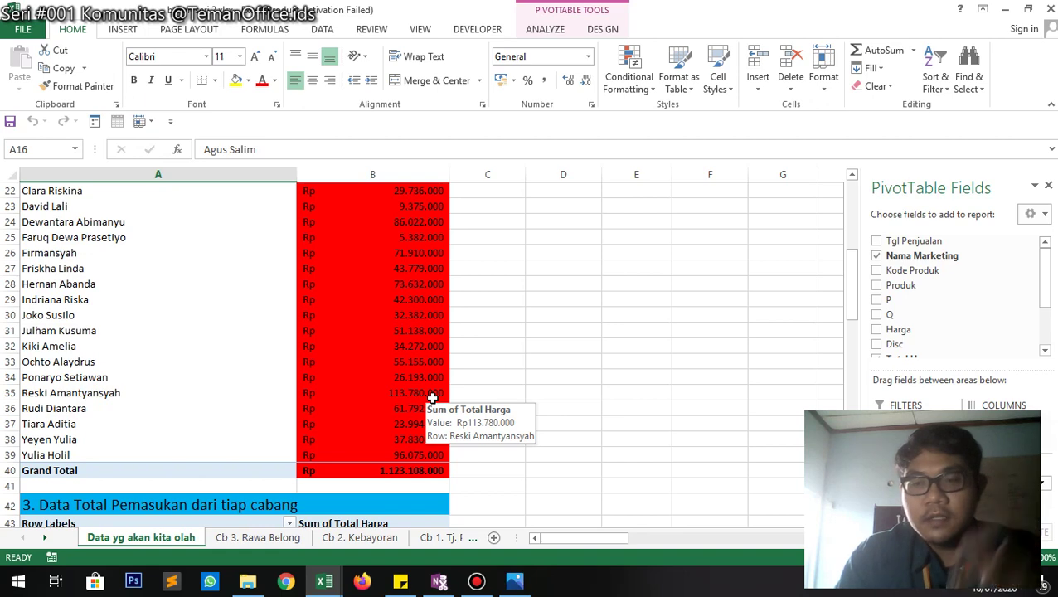
- Examine report 3, the pivot table of total income per branch
scroll(431, 399, down, 2)
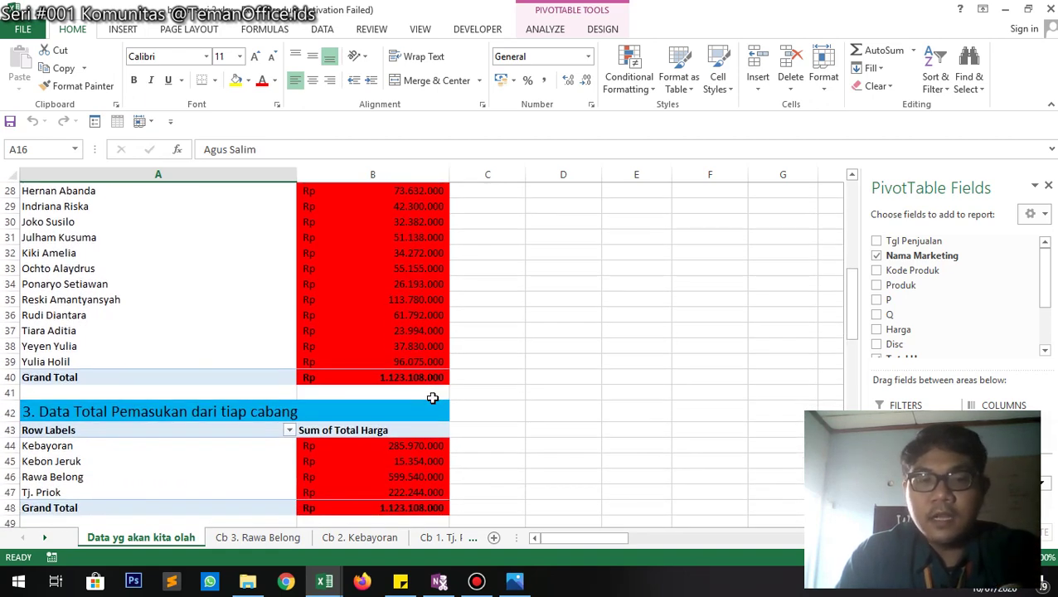
scroll(431, 399, down, 1)
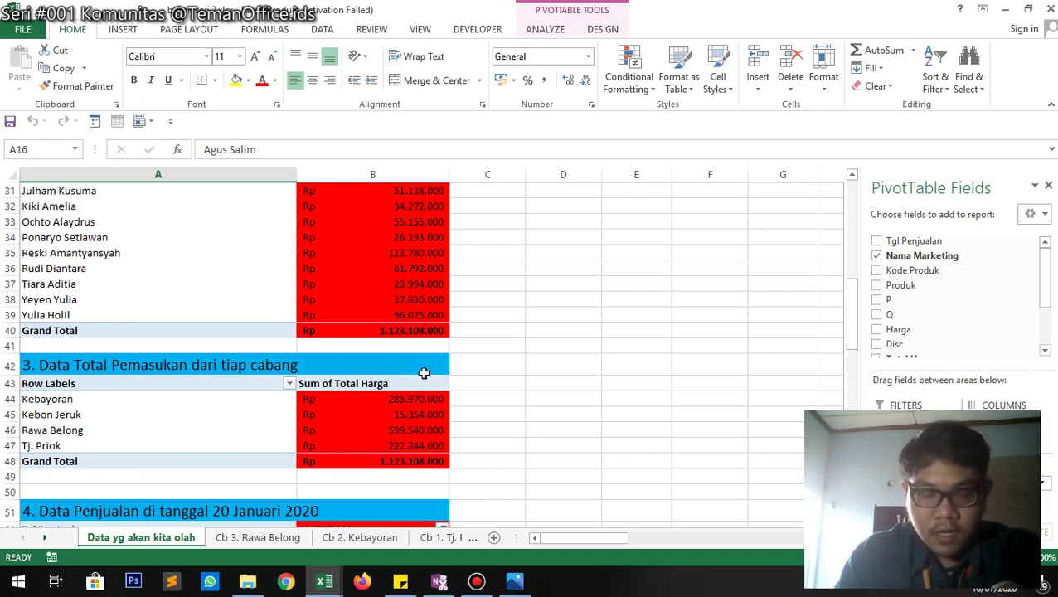
click(422, 370)
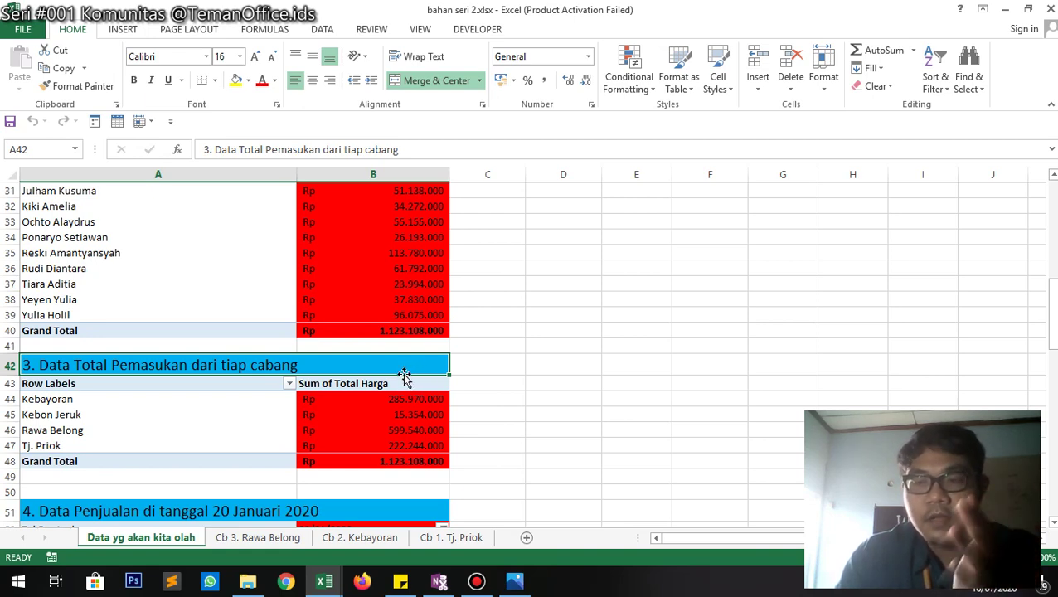
- Examine report 4, the sales of 20 January 2020, including its marketing names and the choices in its Tgl Penjualan filter
scroll(404, 375, down, 2)
scroll(379, 381, down, 1)
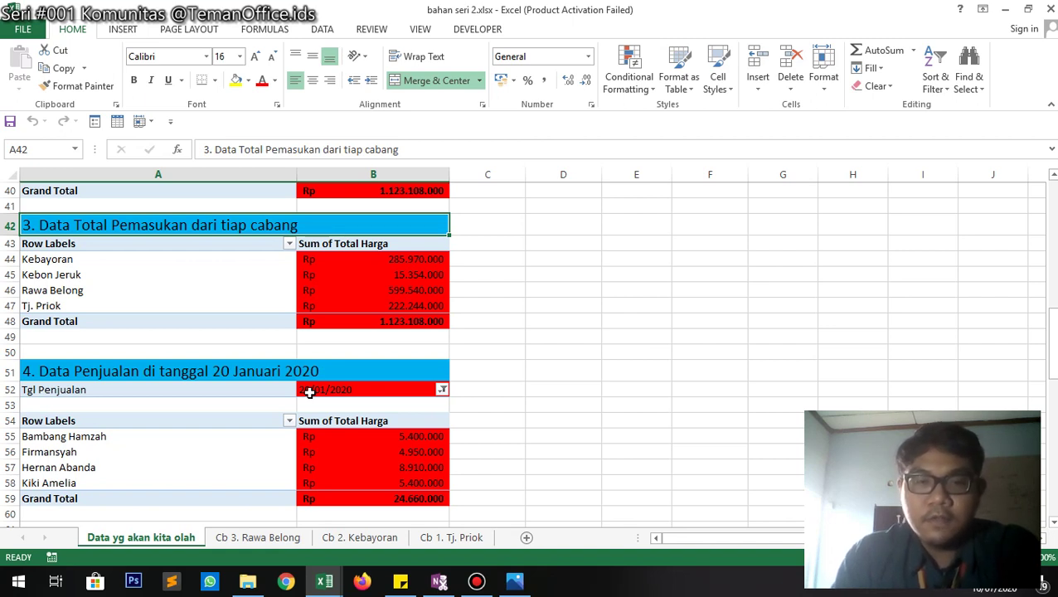
click(240, 374)
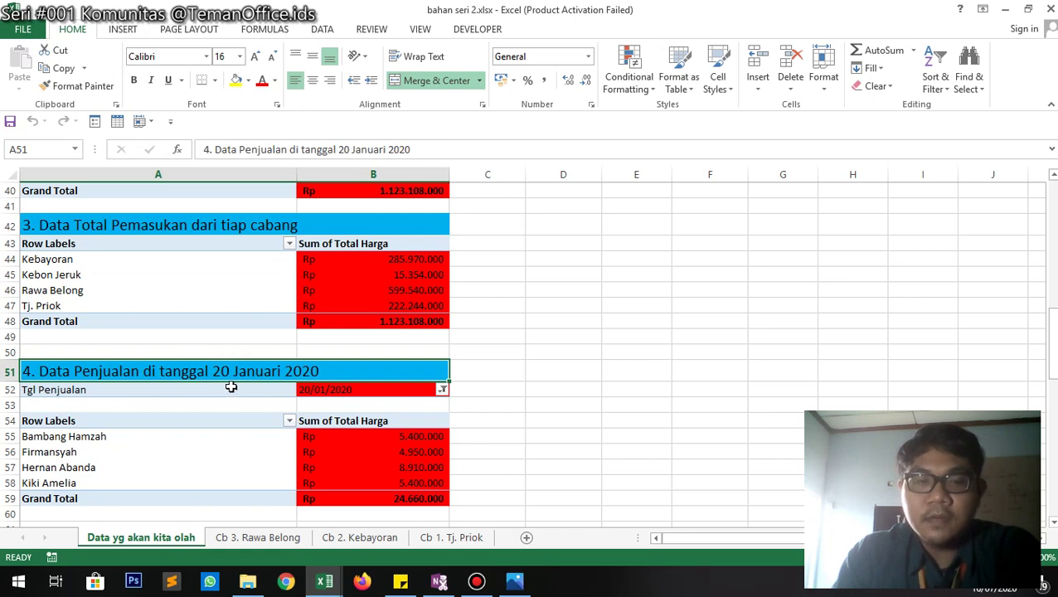
scroll(237, 380, down, 1)
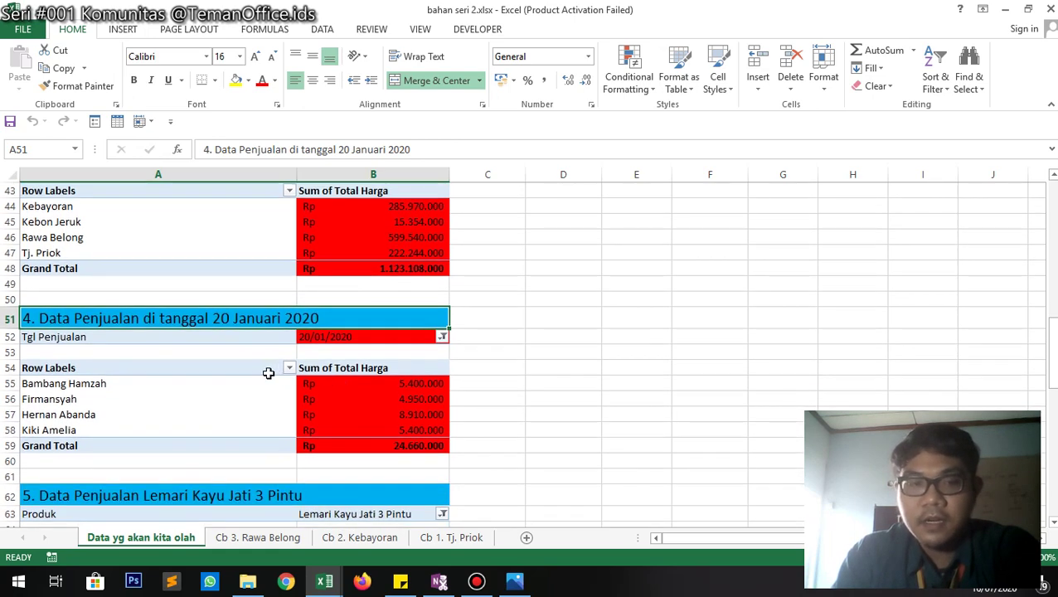
click(184, 388)
click(165, 401)
click(150, 417)
drag(146, 383, 143, 435)
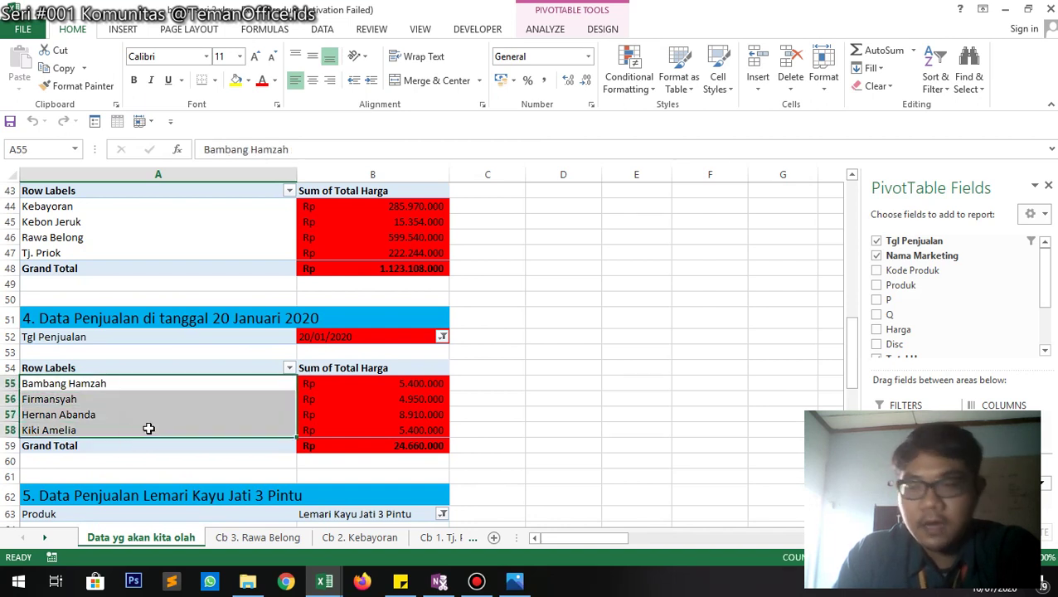
click(146, 430)
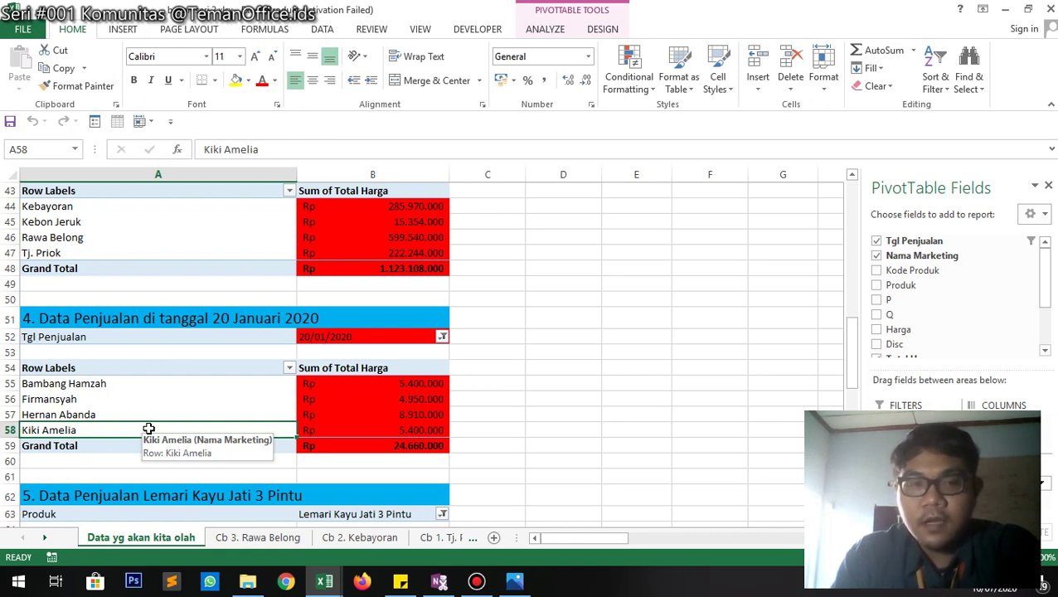
click(442, 338)
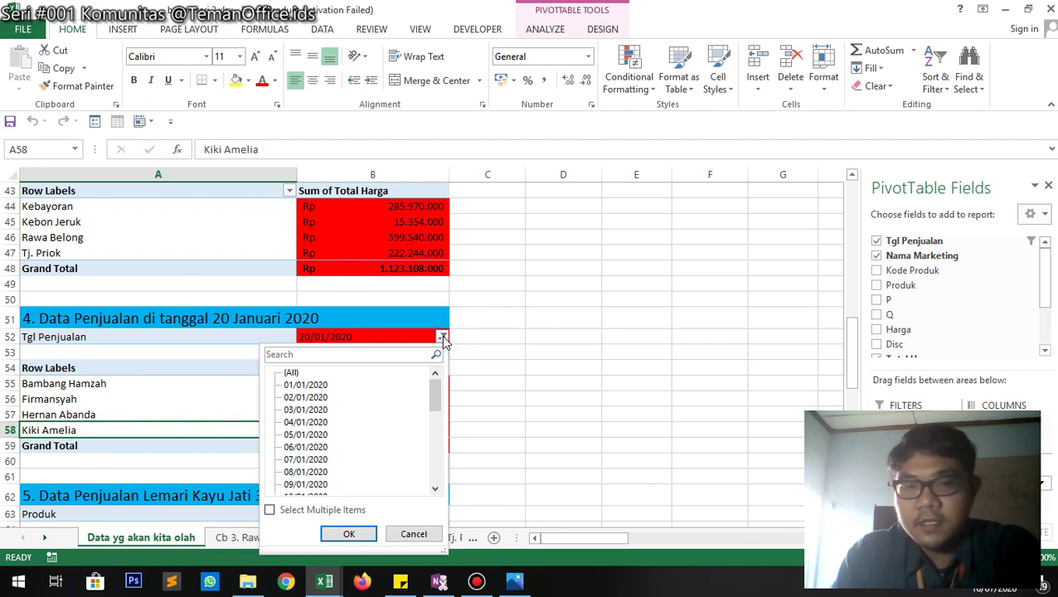
click(443, 338)
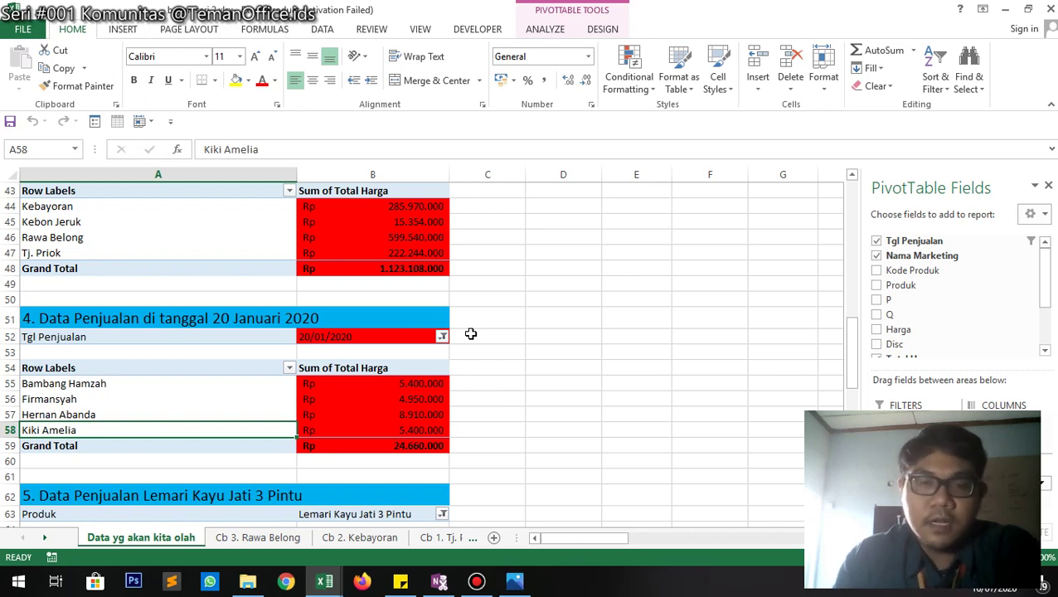
- Examine report 5 on Lemari Kayu Jati 3 Pintu sales and report 6 on marketing activity productivity
scroll(471, 334, down, 4)
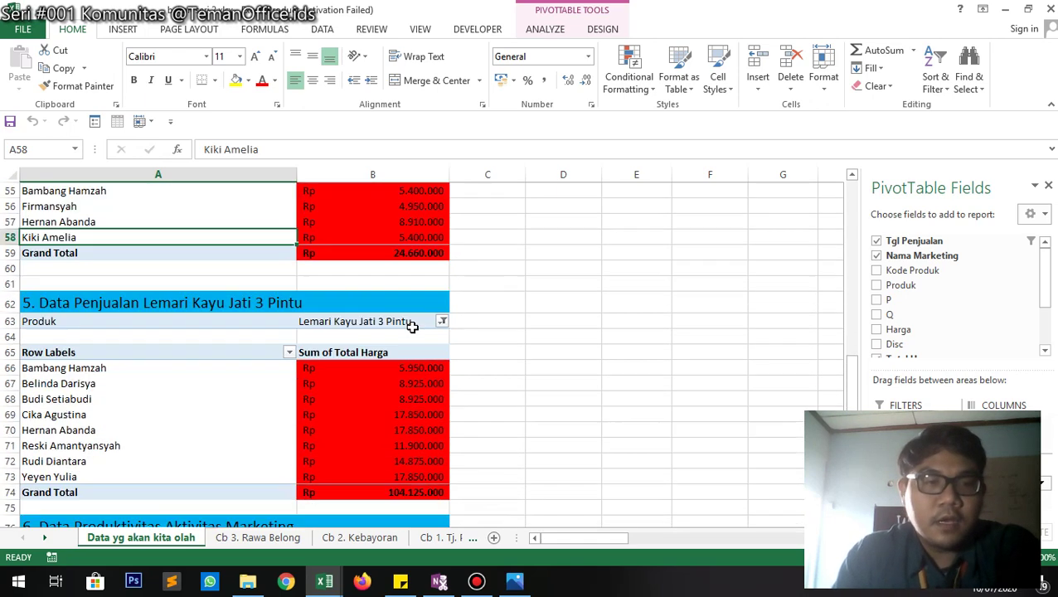
click(381, 300)
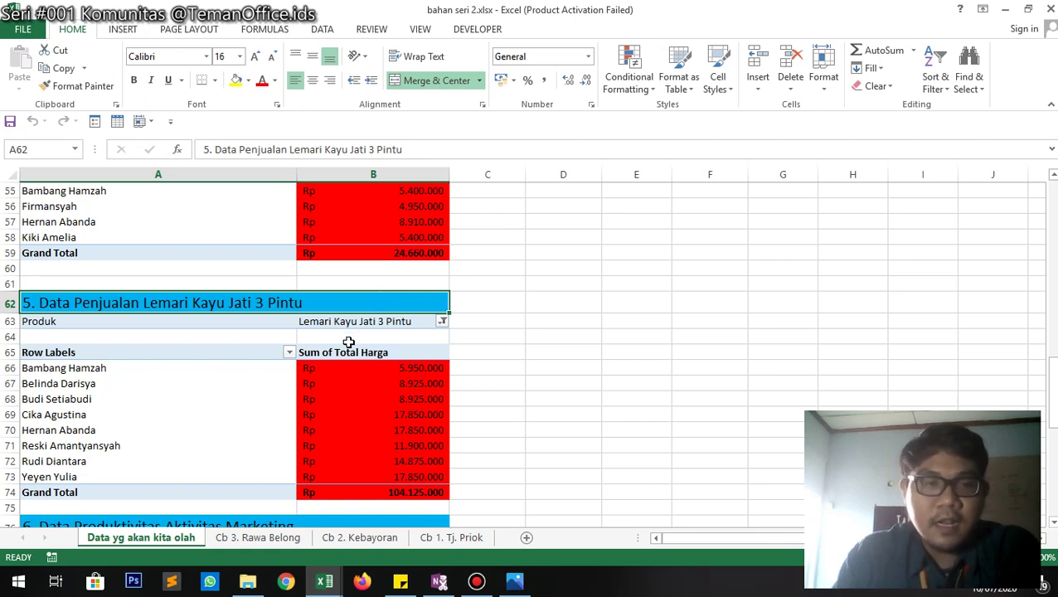
scroll(349, 342, down, 1)
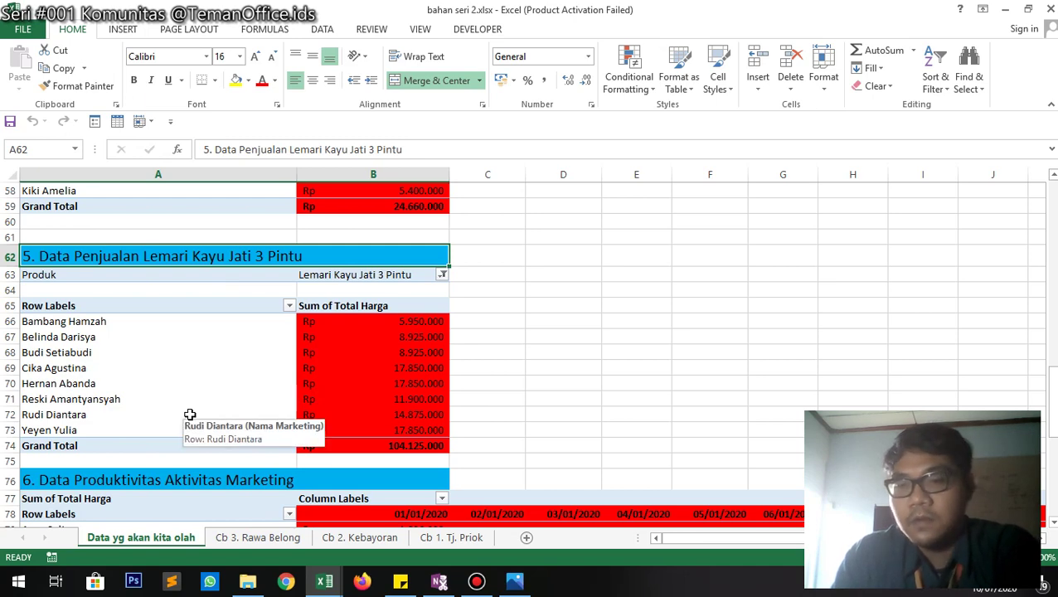
scroll(190, 415, down, 3)
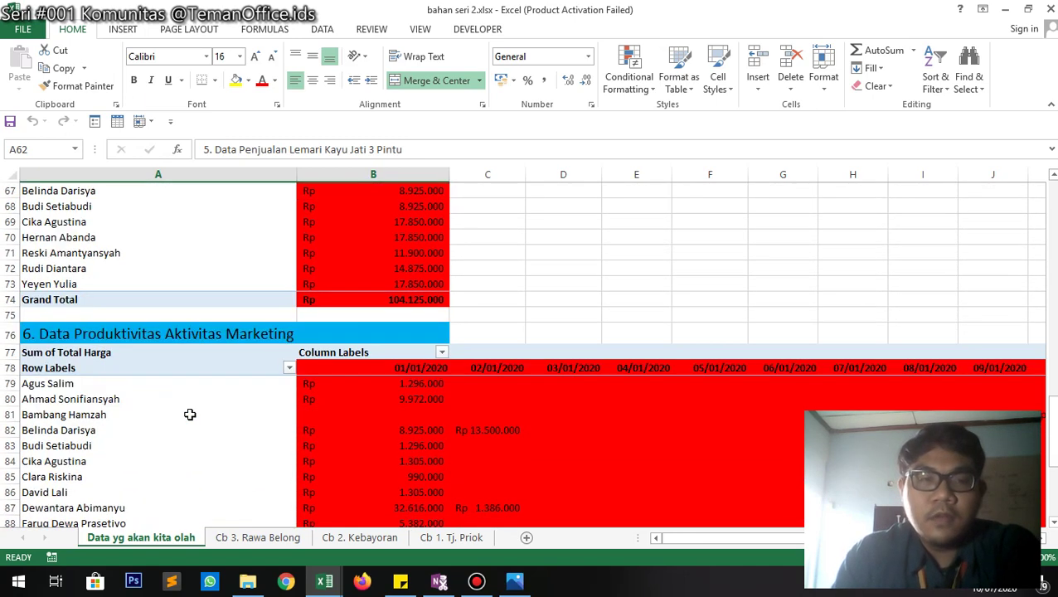
scroll(190, 415, down, 1)
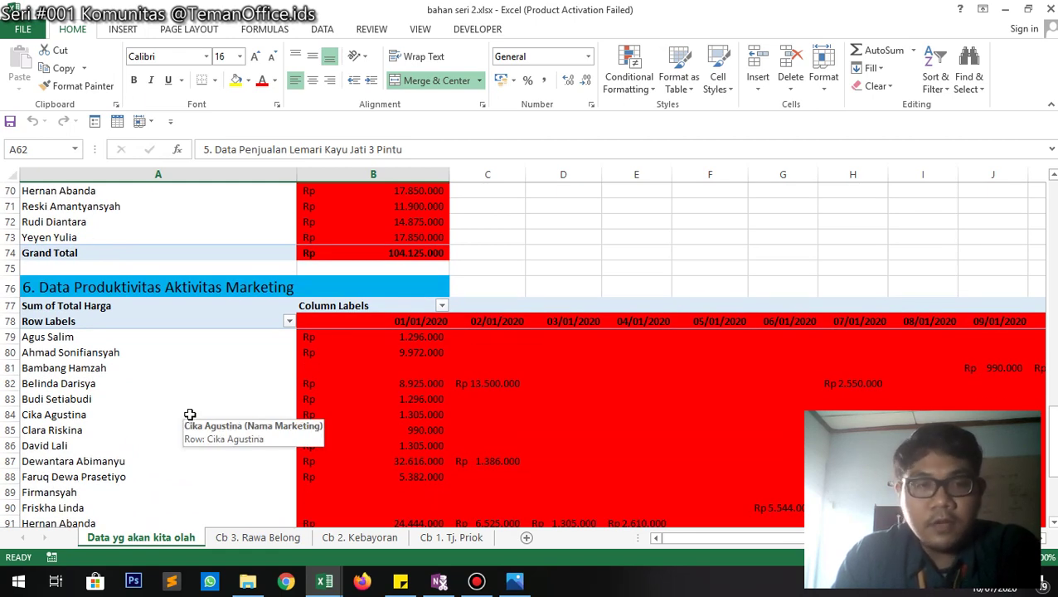
- Examine report 6, the marketing activity productivity pivot, with sales per marketing person across the daily date columns
scroll(190, 415, down, 2)
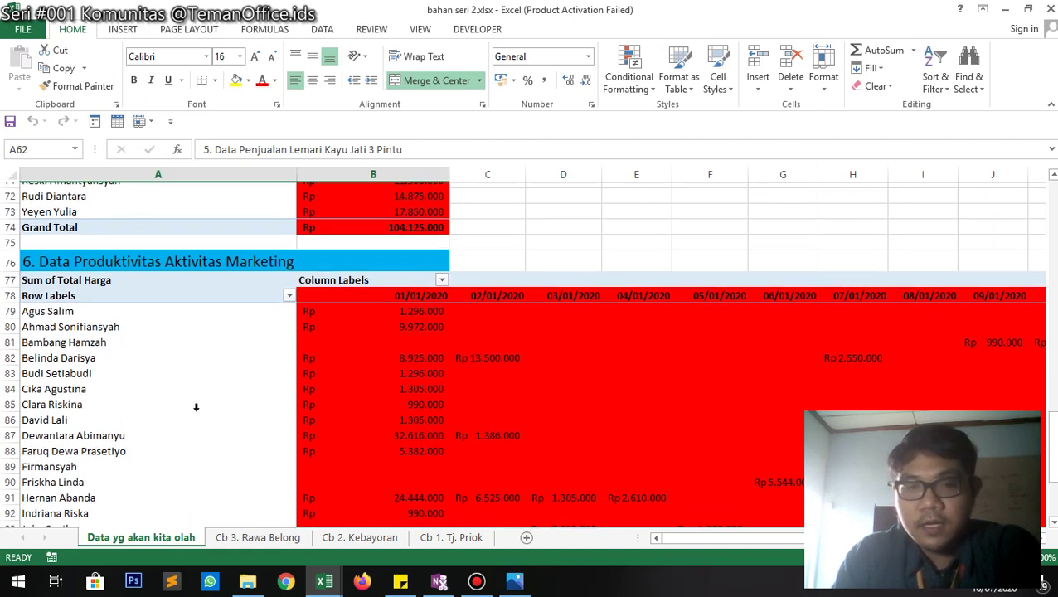
click(395, 231)
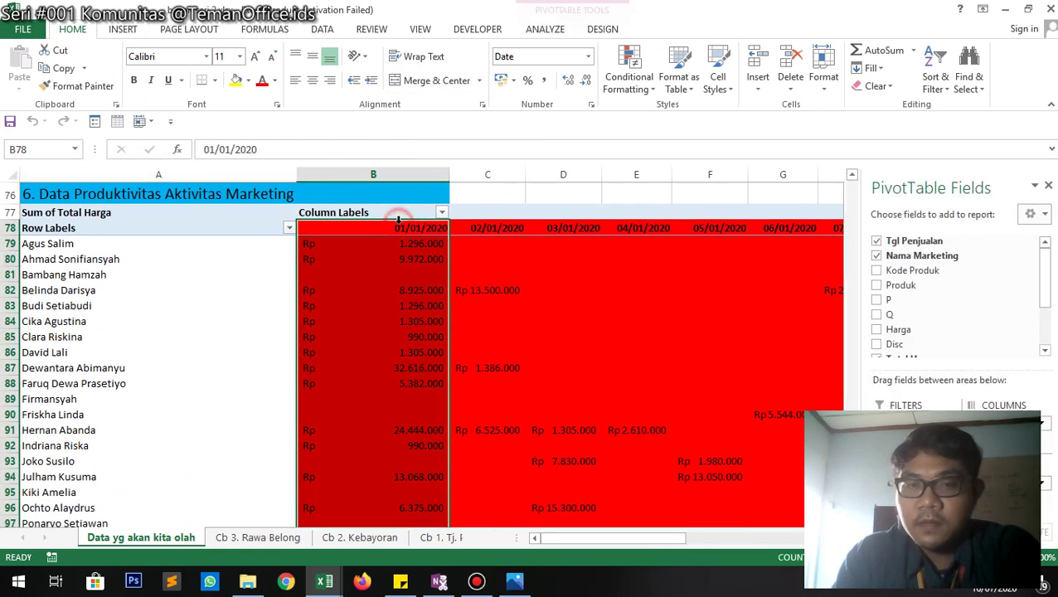
click(405, 229)
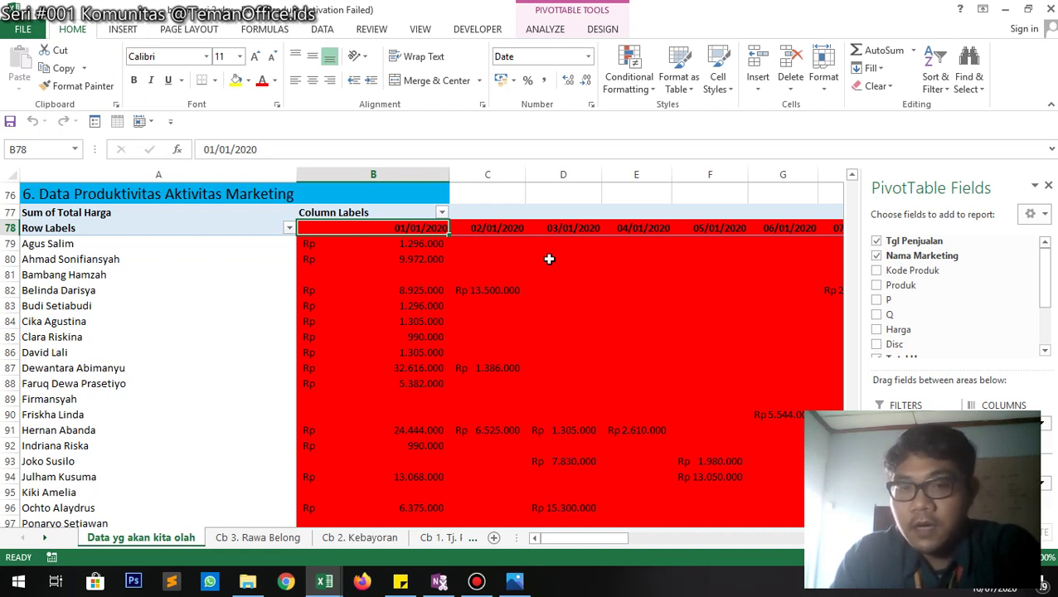
mouse_move(656, 268)
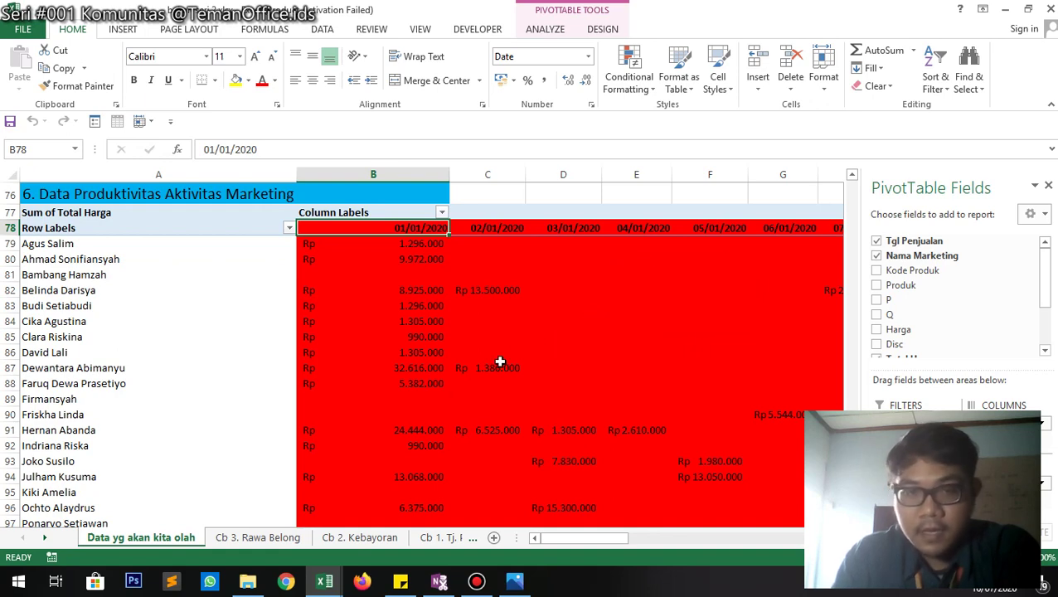
scroll(273, 398, up, 3)
- Clear the bahan seri 2 workbook out of view and look at the Cb 4. Kebon jeruk sheet in the bahan dan soal workbook
click(1027, 8)
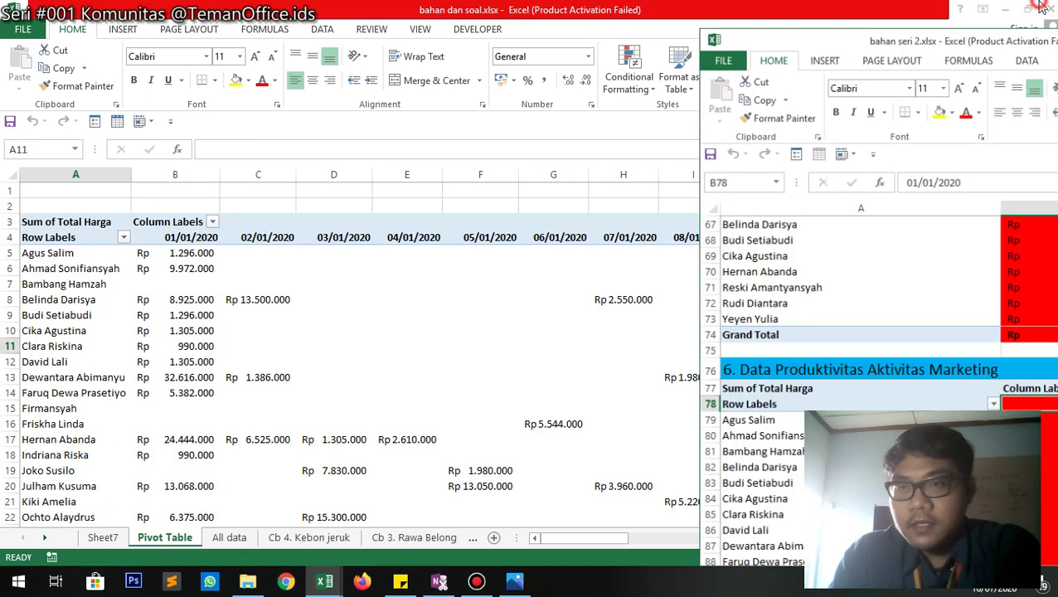
drag(904, 22, 919, 58)
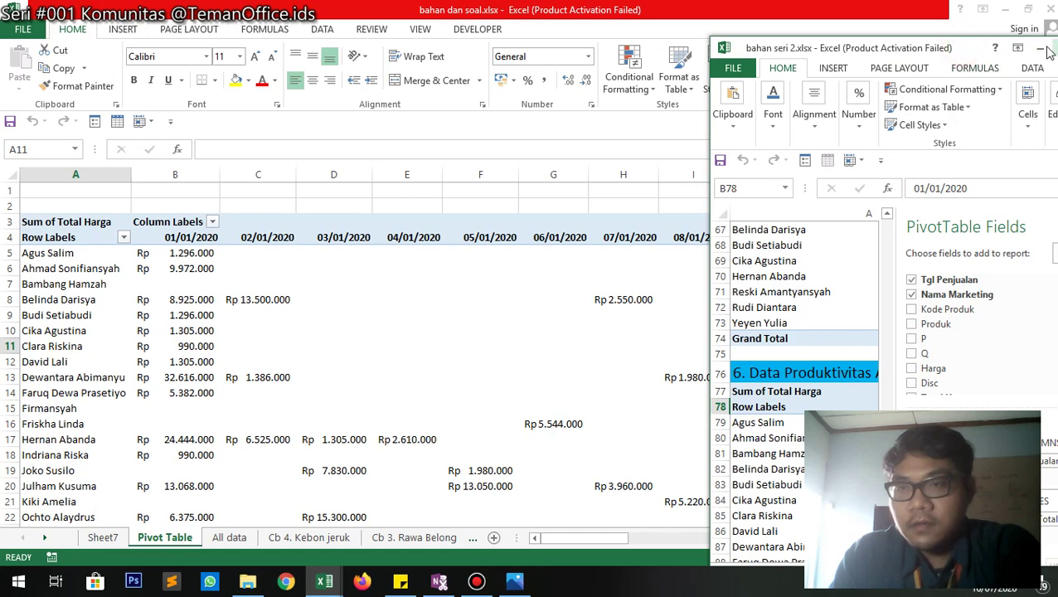
click(987, 40)
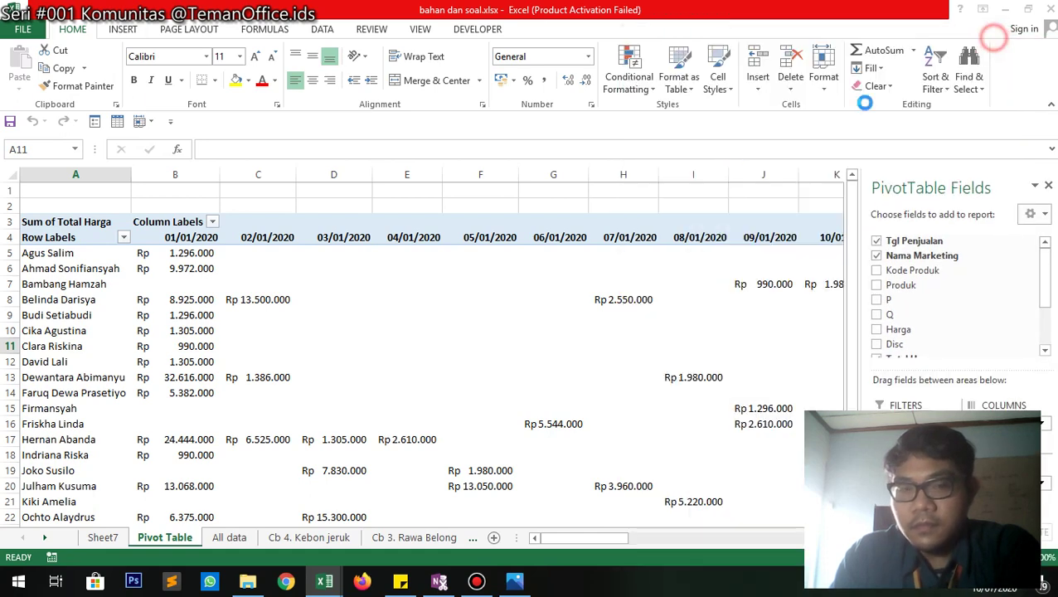
click(585, 299)
click(242, 541)
click(308, 537)
click(260, 398)
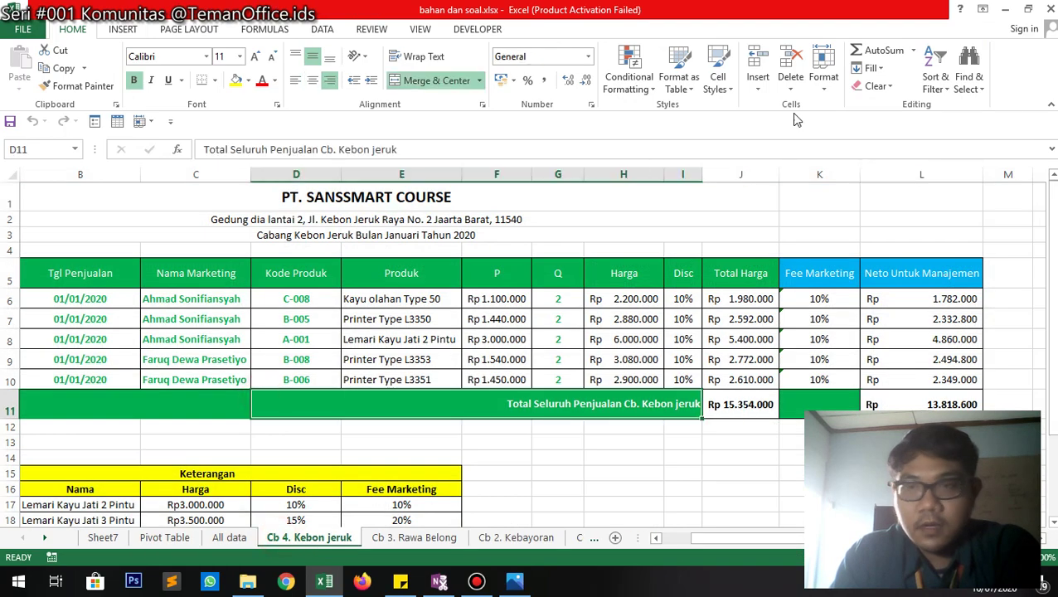
- Open bahan seri 2.xlsx from File Explorer and view the Cb 3. Rawa Belong sheet down to its Keterangan table
click(1007, 11)
click(359, 189)
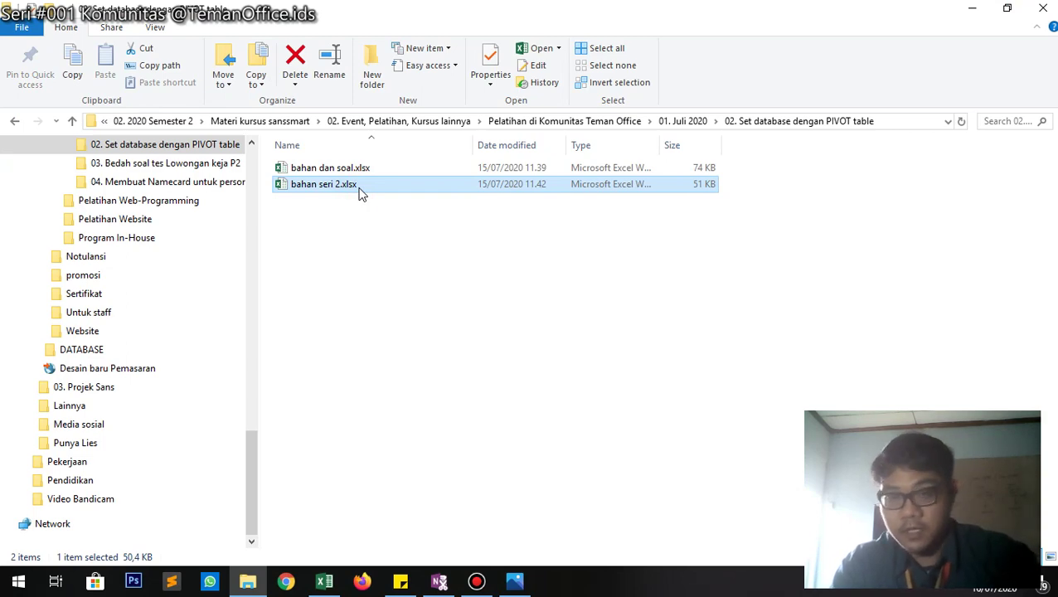
double_click(359, 186)
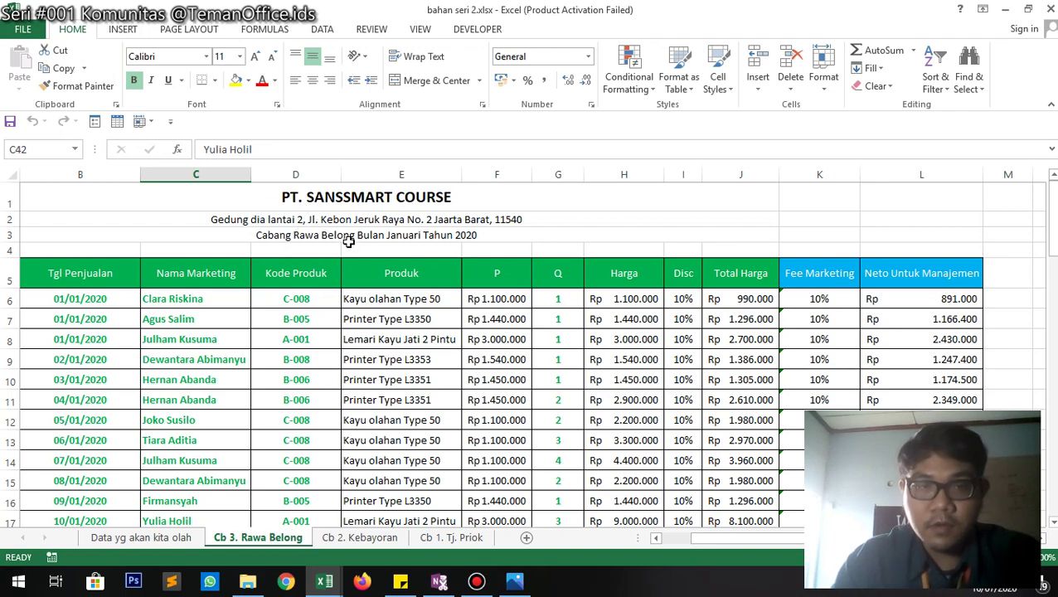
scroll(557, 331, down, 20)
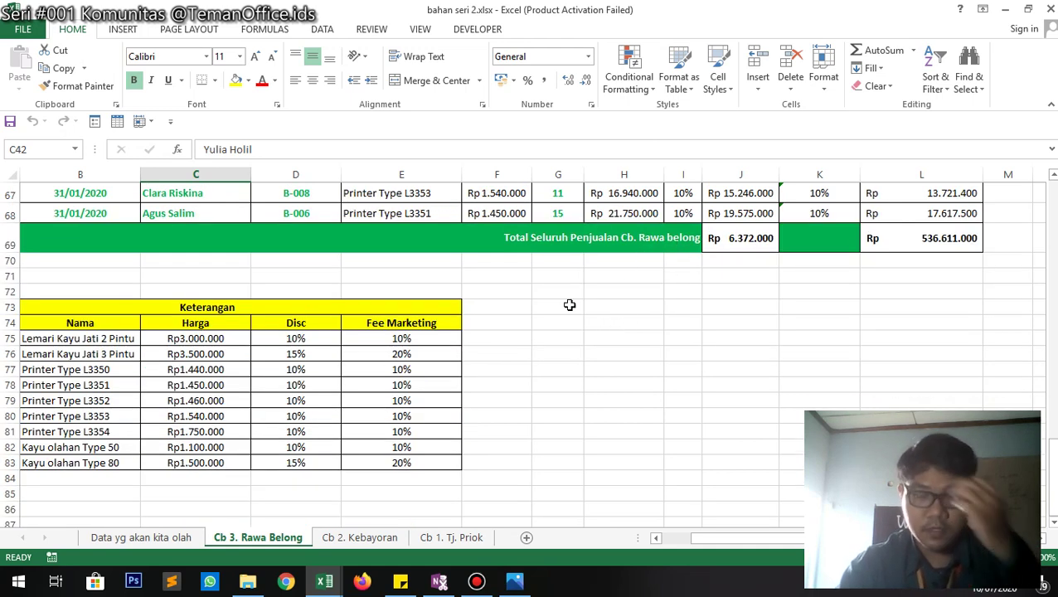
- Add a blank worksheet and place it between Data yg akan kita olah and Cb 3. Rawa Belong
right_click(257, 540)
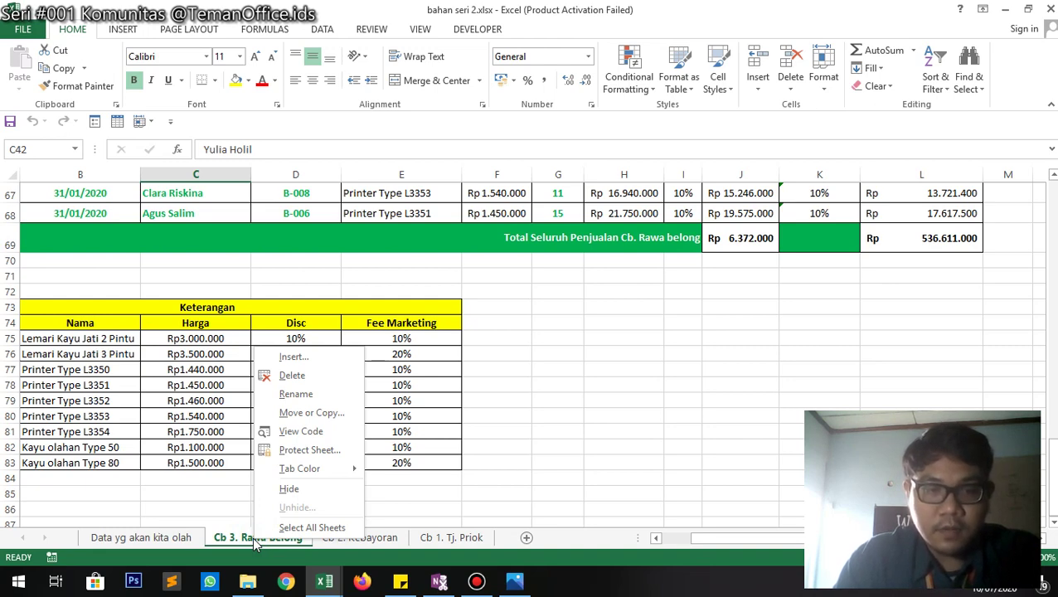
click(533, 539)
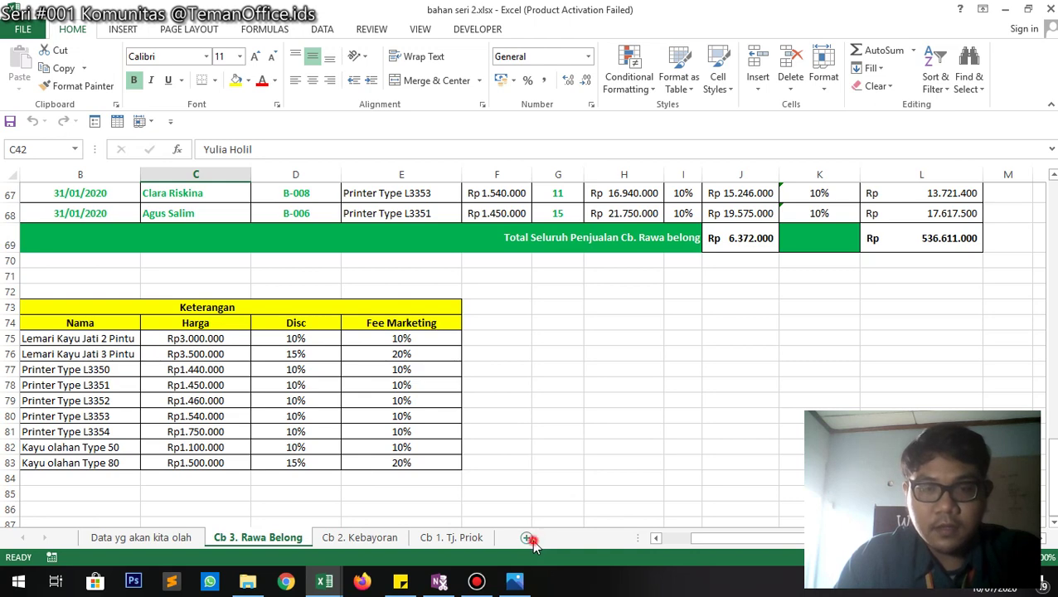
click(532, 539)
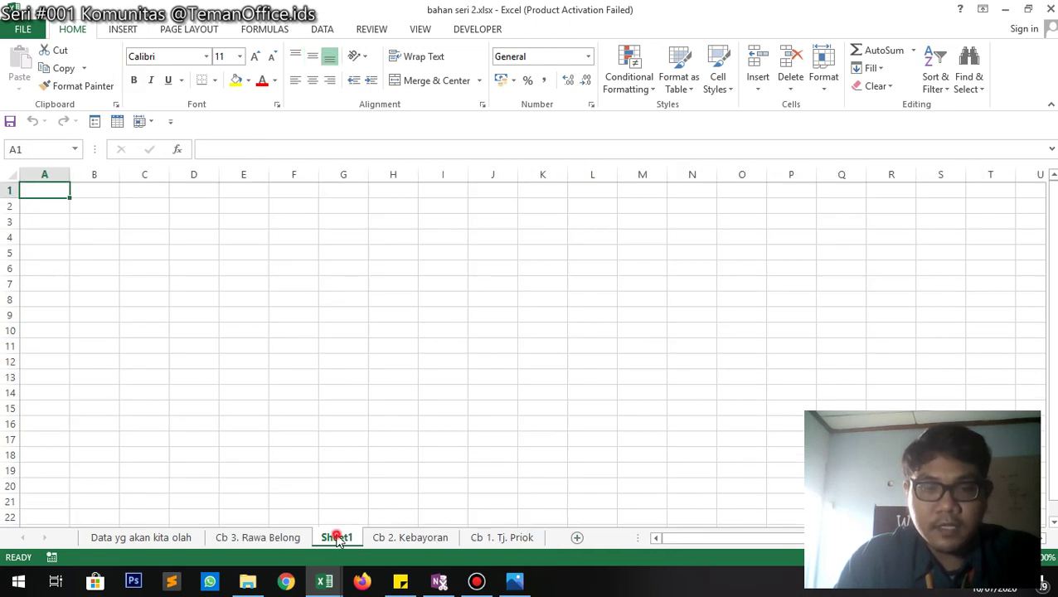
mouse_move(337, 541)
mouse_down()
mouse_move(286, 524)
mouse_move(218, 531)
mouse_up()
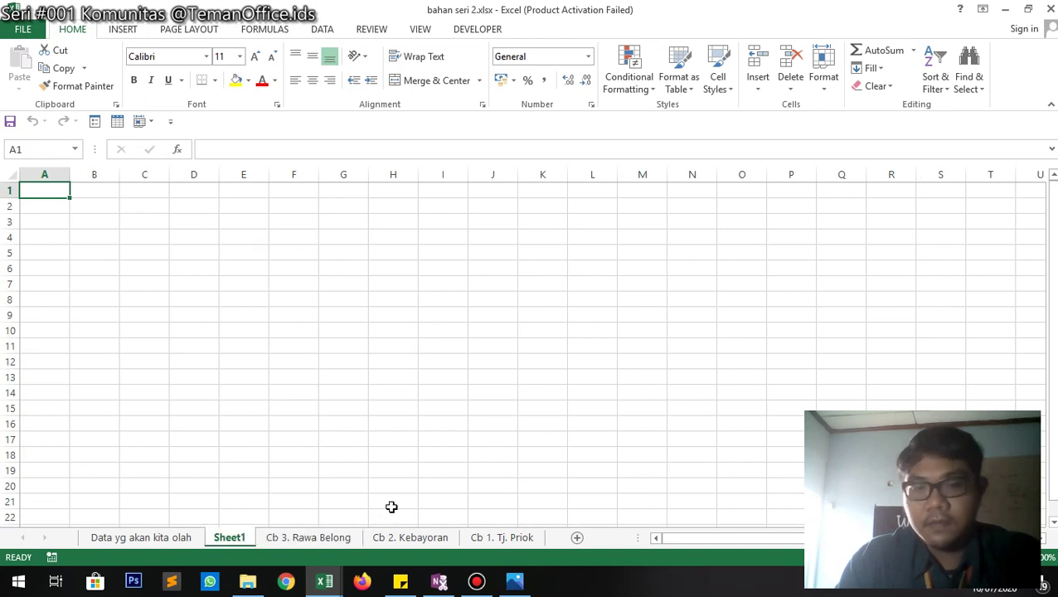
- Move the blank sheet behind Cb 3. Rawa Belong and back in front of it
click(340, 469)
mouse_move(238, 534)
mouse_down()
mouse_move(347, 522)
mouse_move(361, 551)
mouse_move(242, 531)
mouse_up()
mouse_move(345, 528)
mouse_down()
mouse_move(376, 522)
mouse_move(356, 536)
mouse_up()
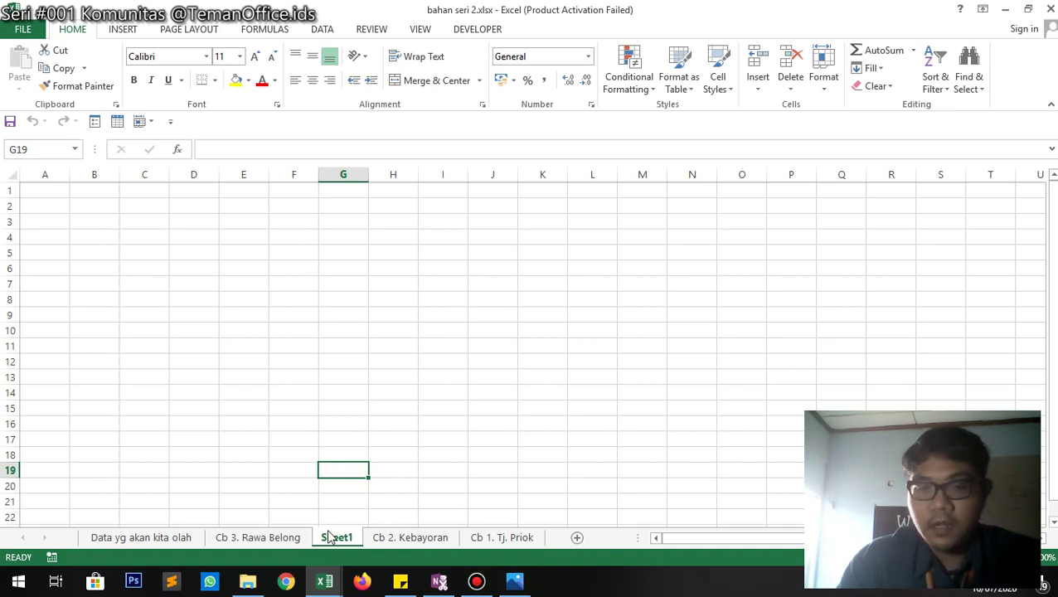
drag(330, 537, 230, 541)
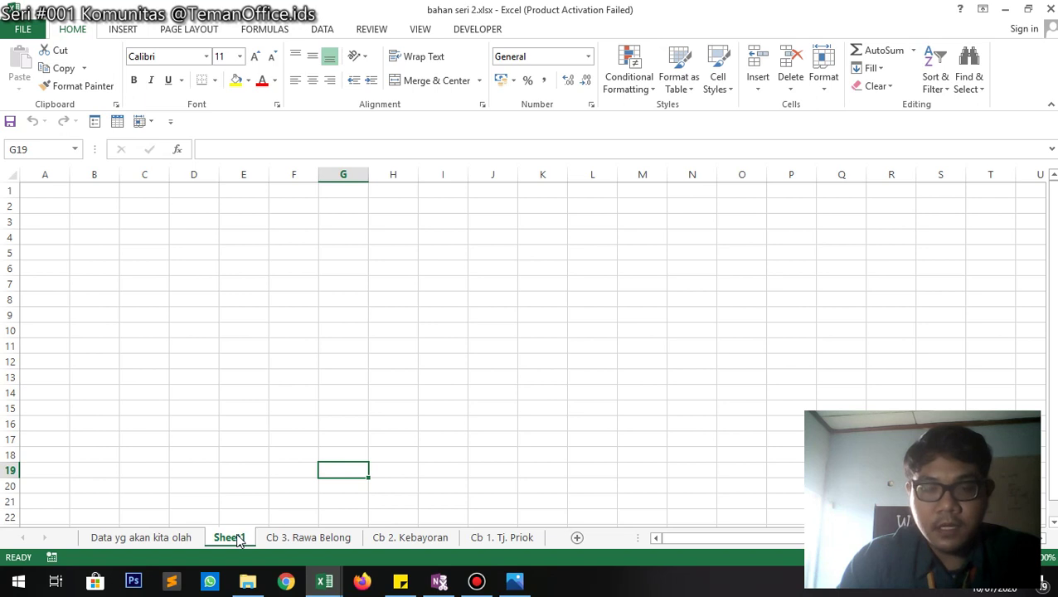
- Rename the blank sheet as Cb. Kebon Jeruk
right_click(239, 541)
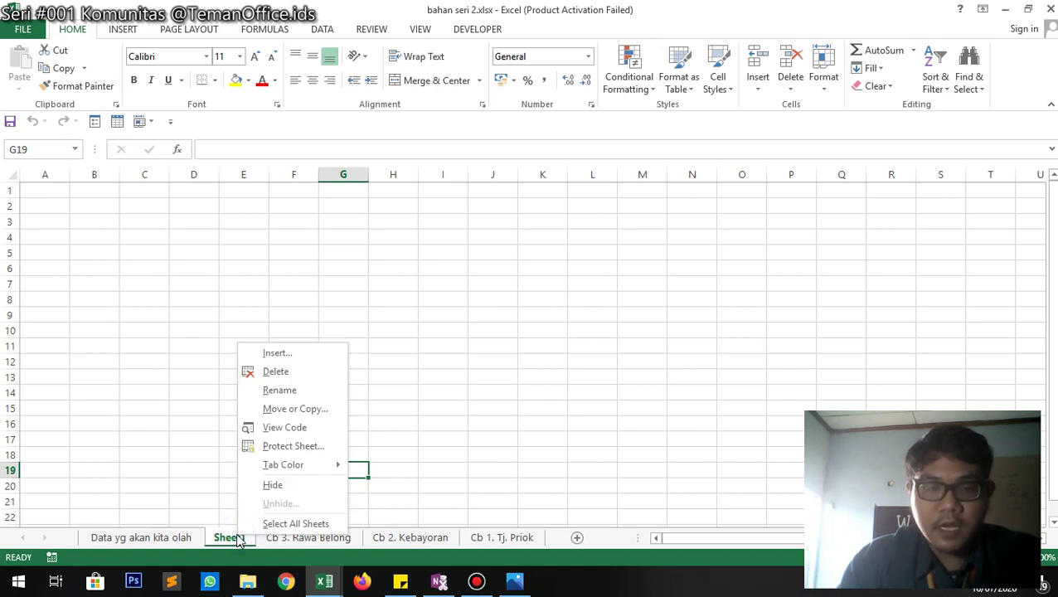
click(291, 391)
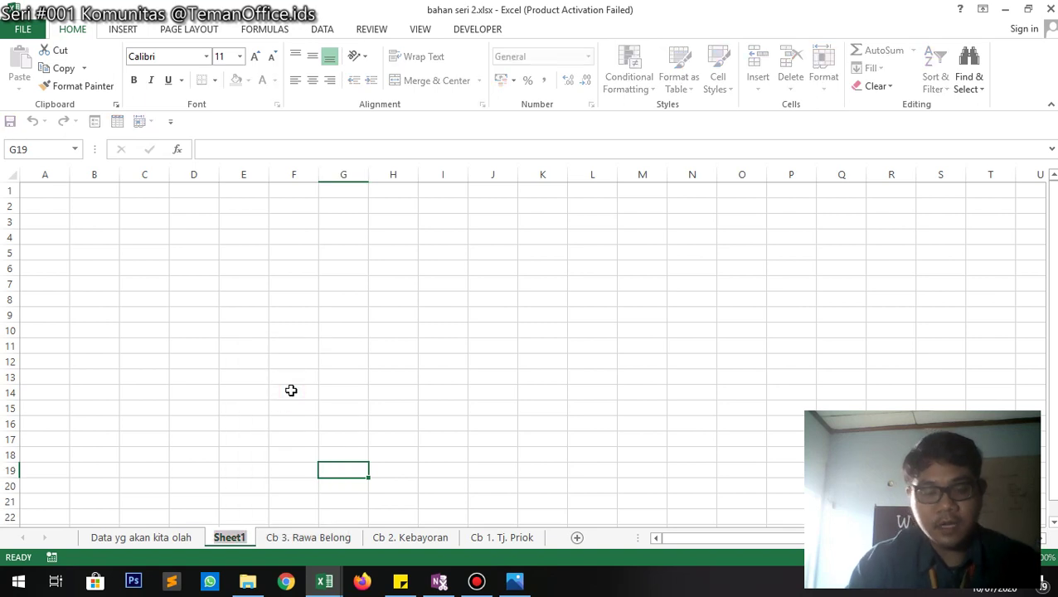
text(Cb. )
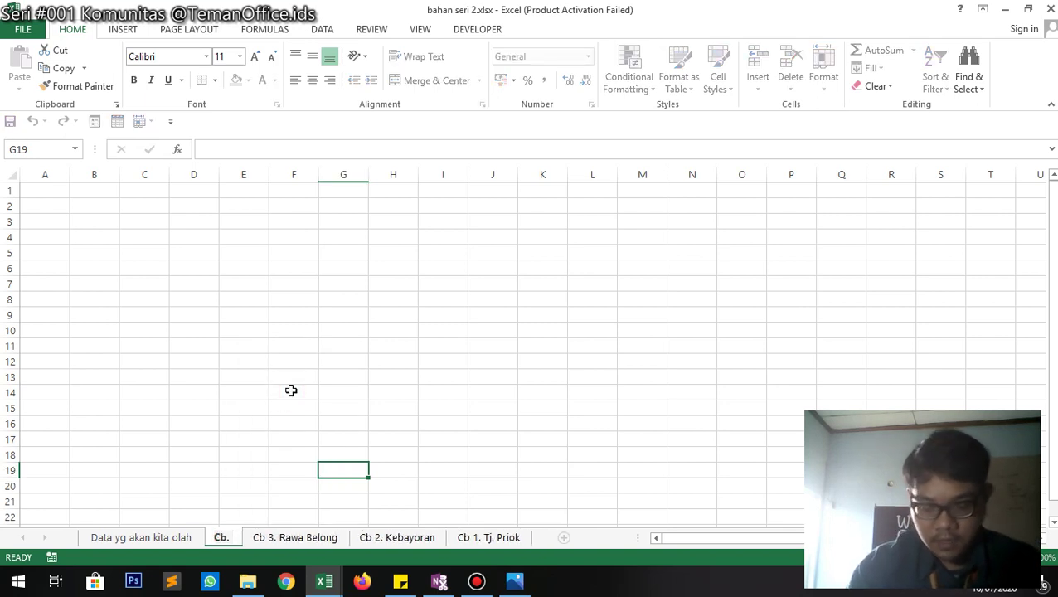
text(Keb)
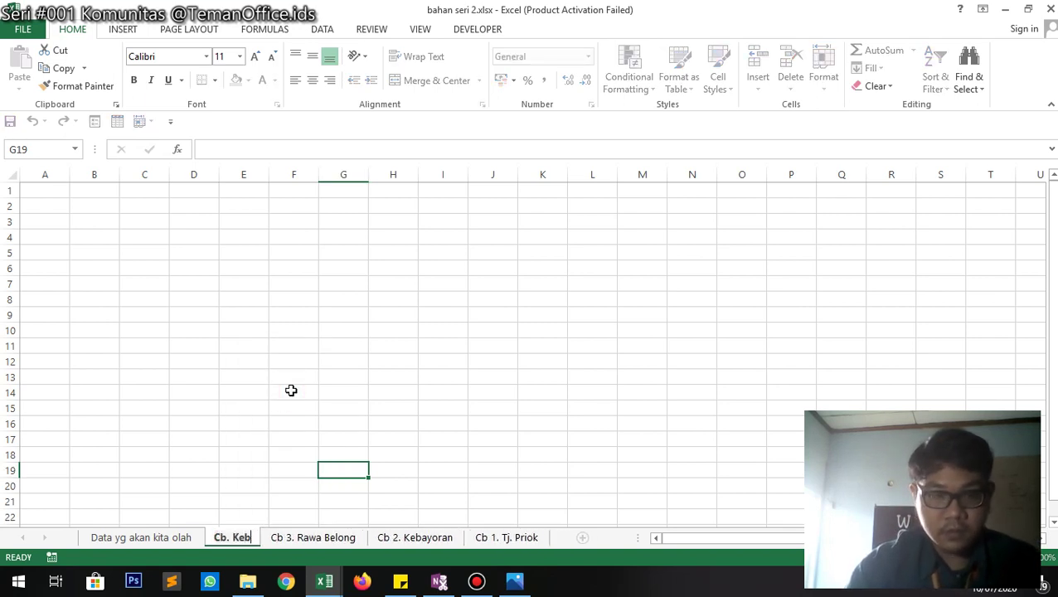
text(o n Jeruk)
key(Return)
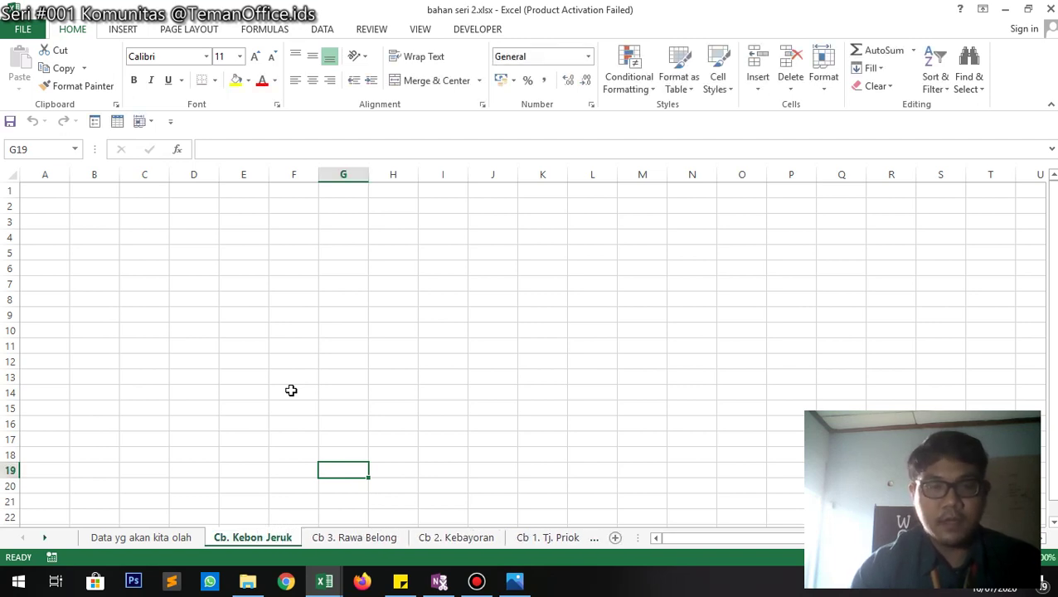
- Compare the blank Cb. Kebon Jeruk sheet with the header and table layout of the Cb 3. Rawa Belong sheet
click(52, 188)
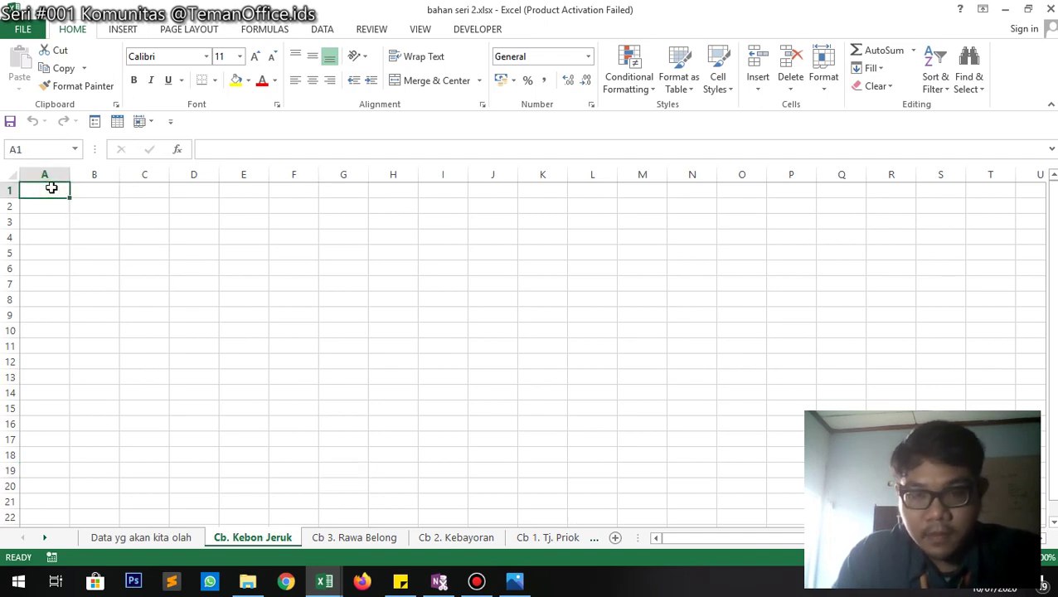
click(346, 538)
scroll(326, 436, up, 20)
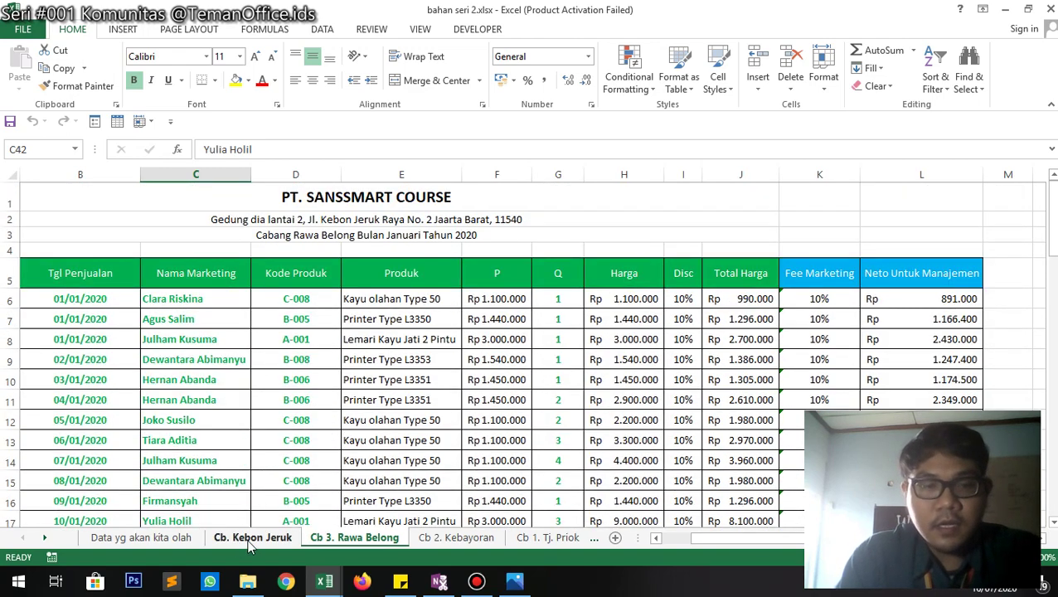
click(248, 538)
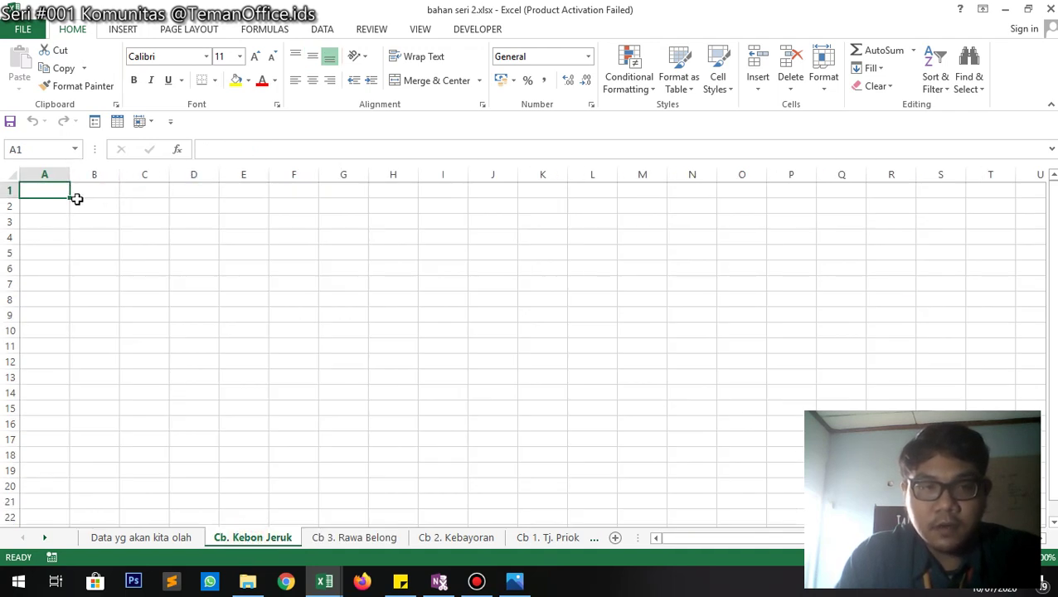
click(50, 253)
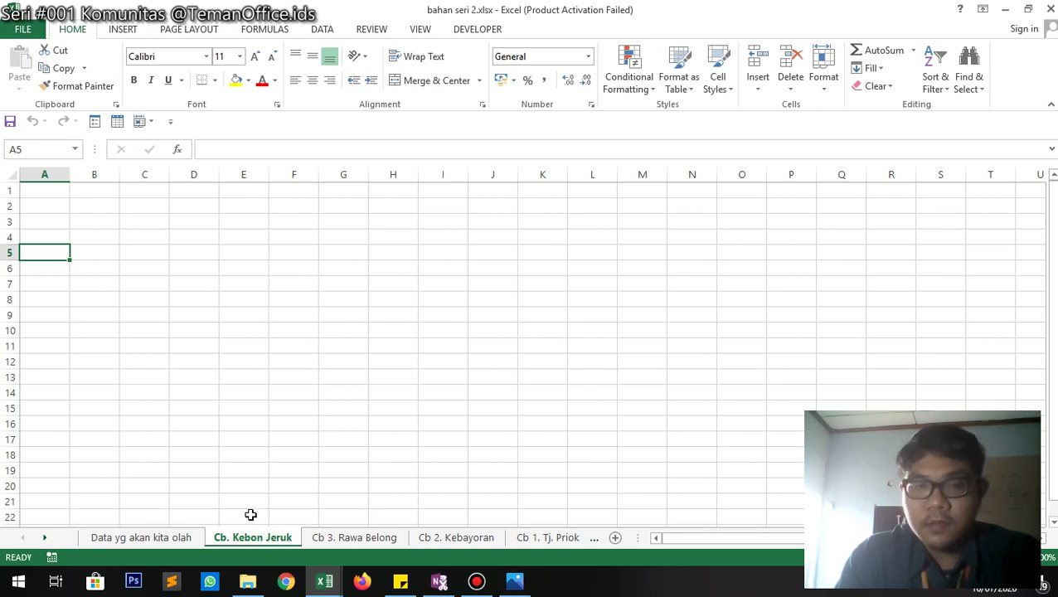
click(63, 193)
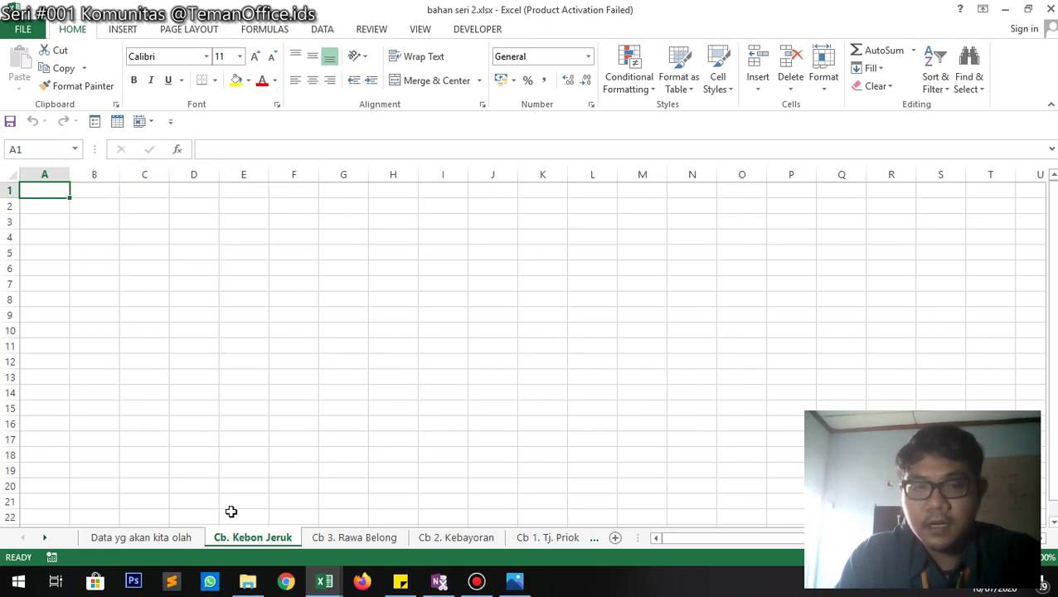
- Delete the blank Cb. Kebon Jeruk sheet and look over the Cb 2. Kebayoran and Cb 1. Tj. Priok sheets
right_click(256, 537)
click(297, 370)
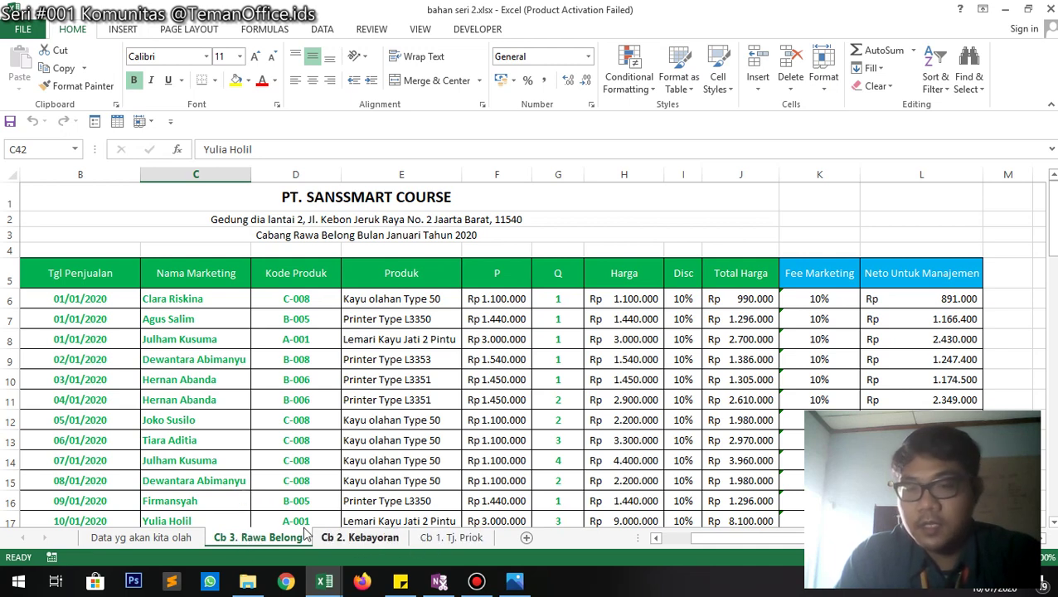
click(365, 537)
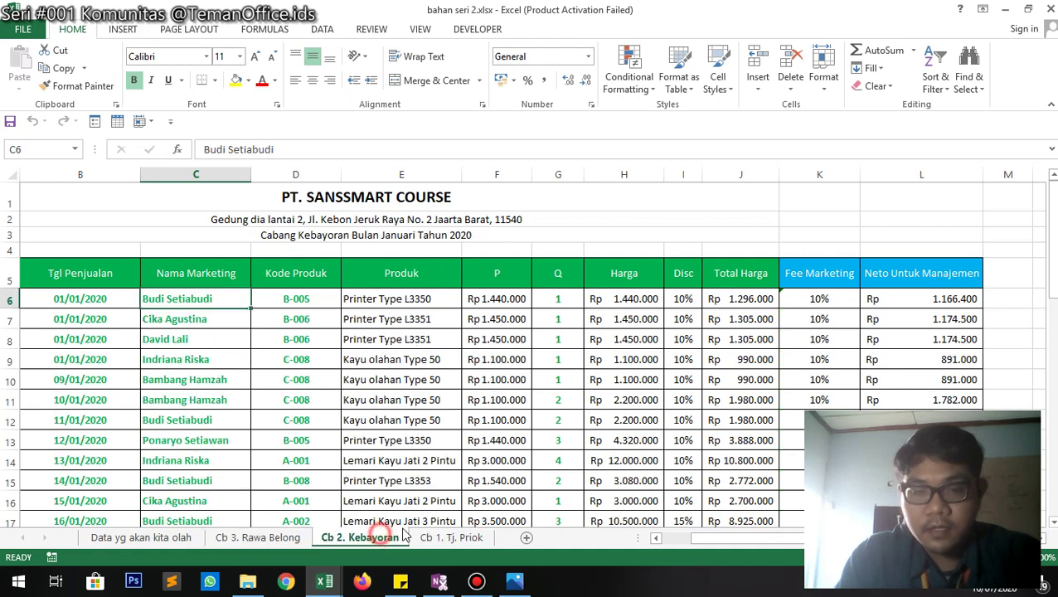
click(455, 538)
- Create a copy of the Cb 3. Rawa Belong sheet in bahan seri 2.xlsx, placed before the original Cb 3. Rawa Belong sheet
click(278, 537)
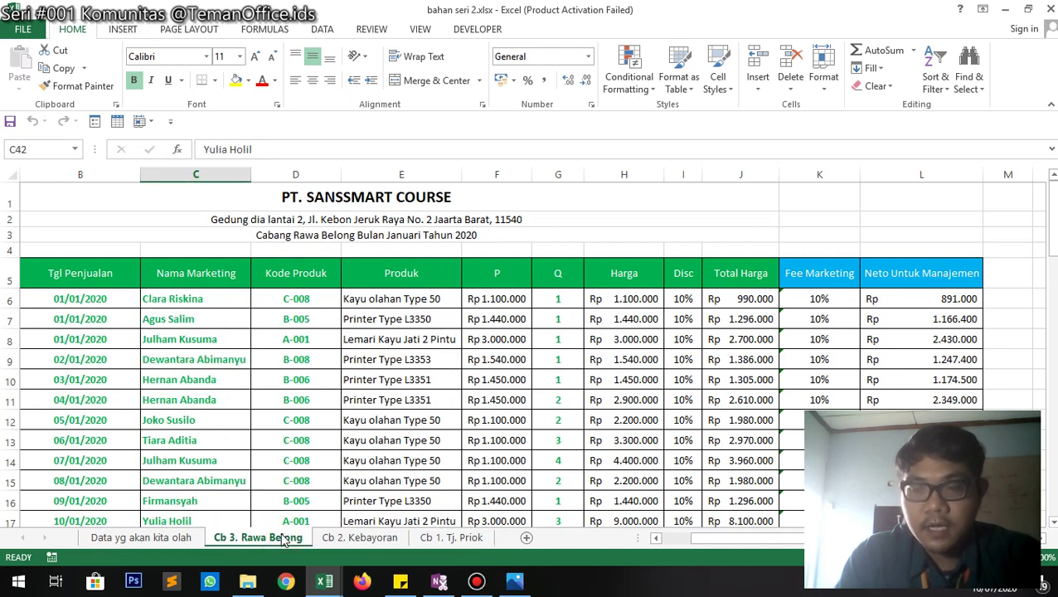
right_click(278, 539)
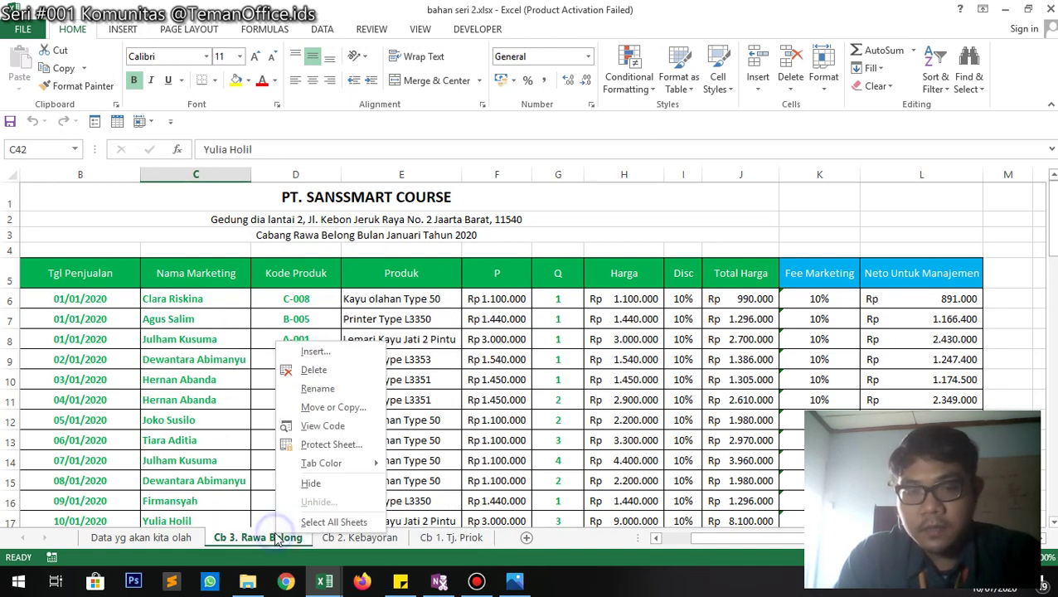
click(377, 412)
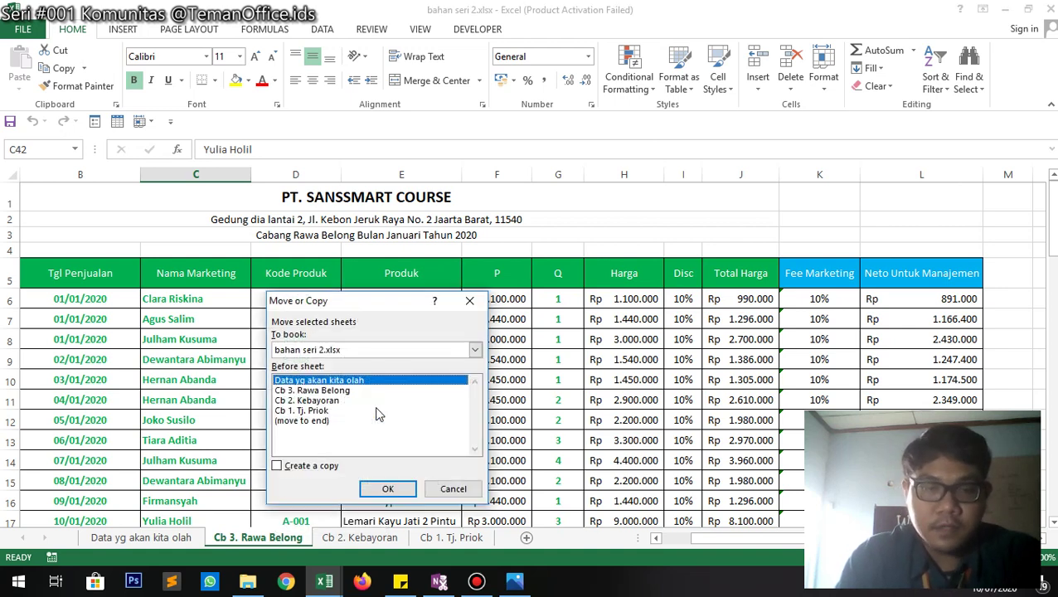
click(306, 391)
click(303, 401)
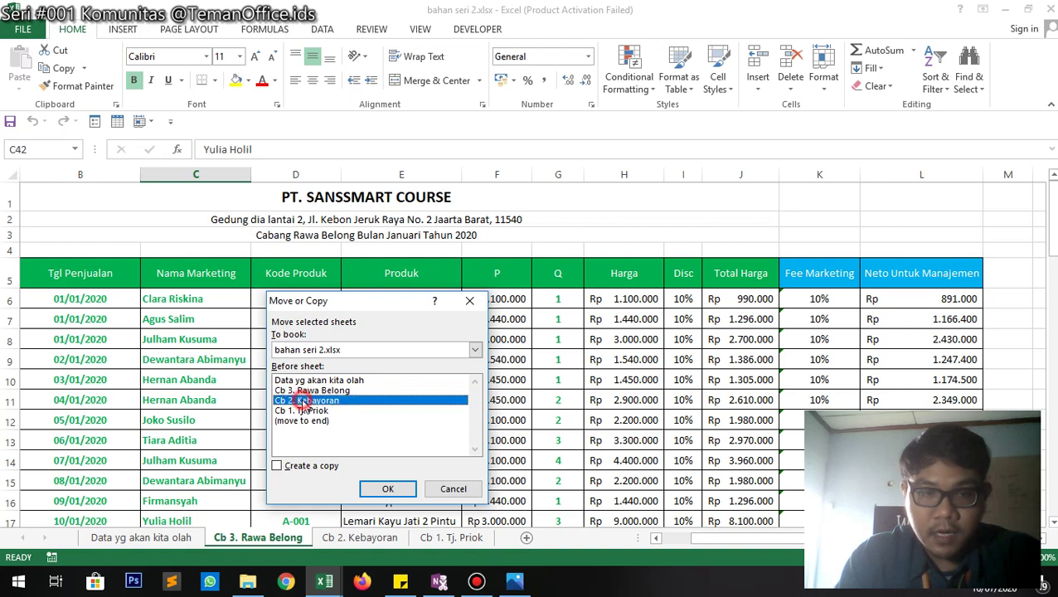
click(304, 411)
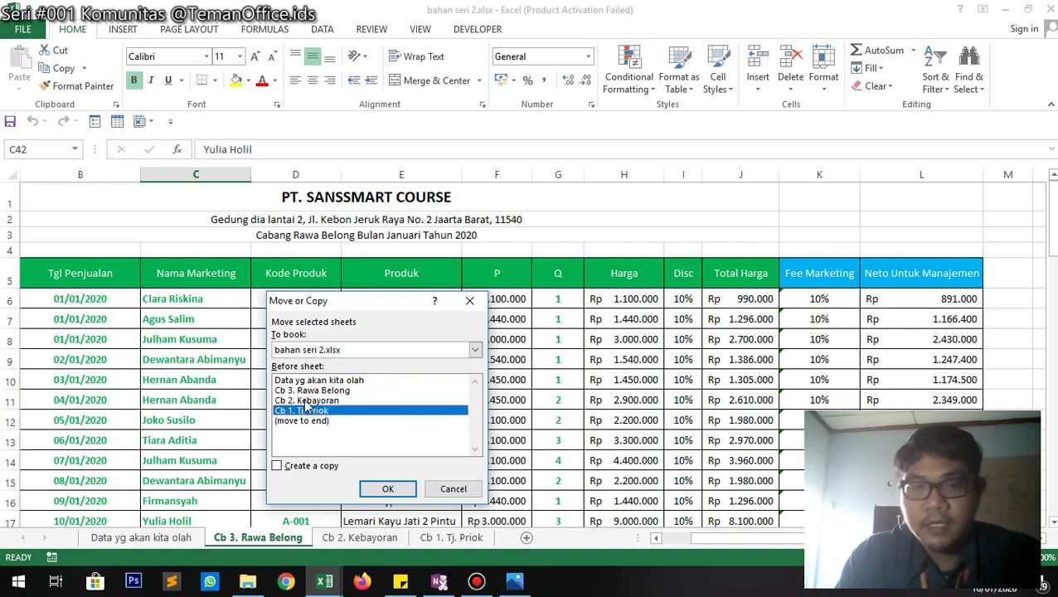
click(308, 392)
click(312, 467)
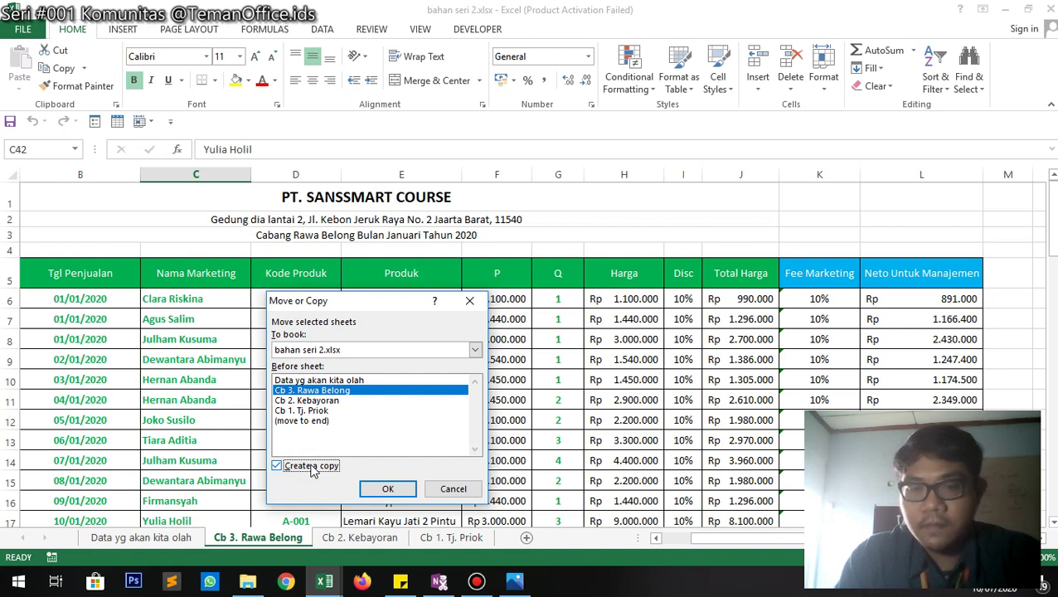
click(387, 489)
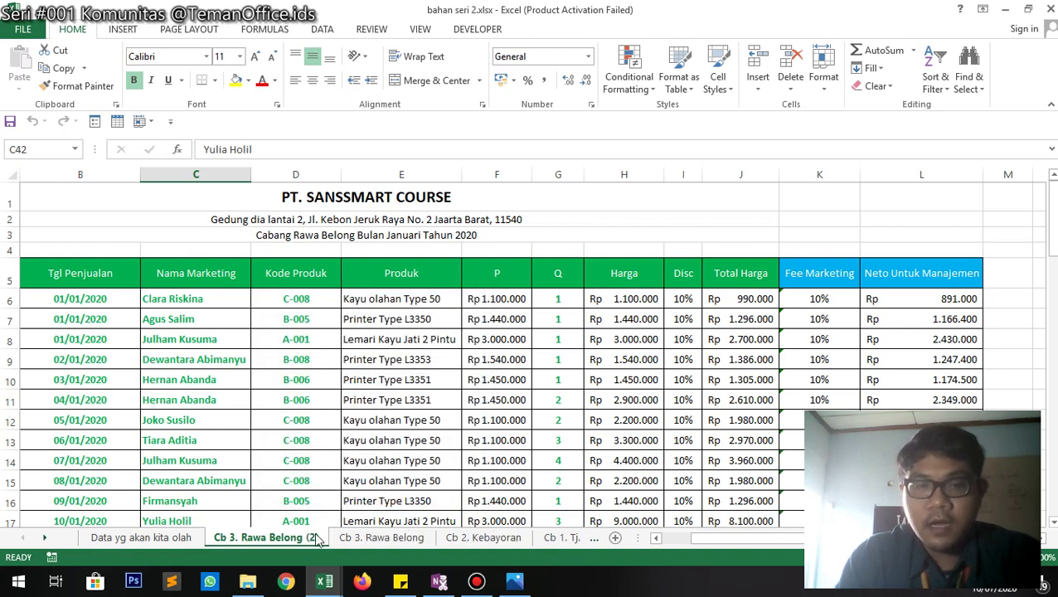
- Rename the copied Rawa Belong sheet as Cb 3. Kebon jeruk
click(359, 538)
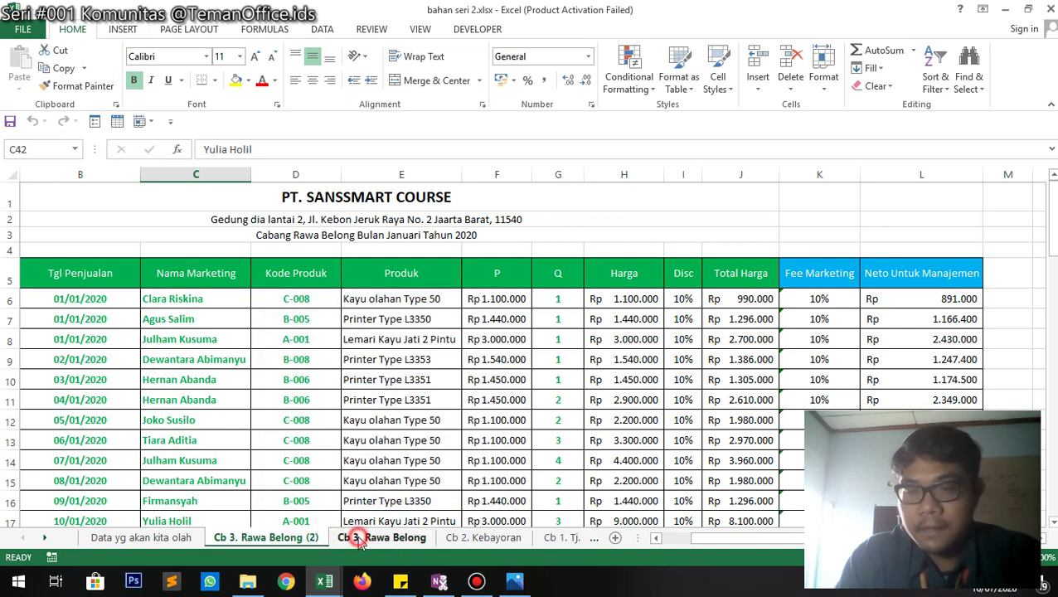
click(315, 541)
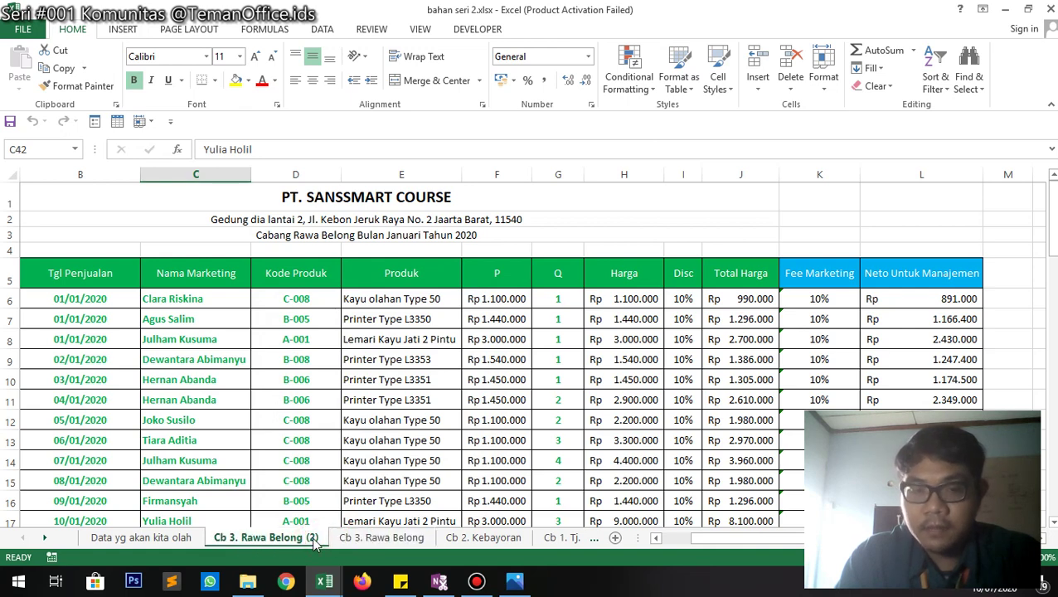
right_click(315, 541)
click(352, 397)
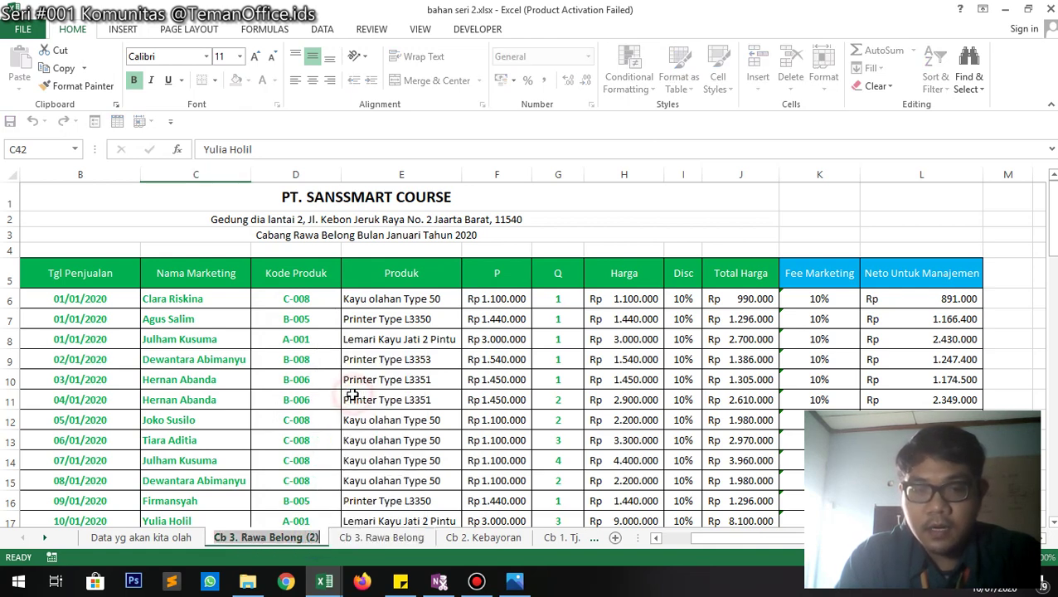
key(Right)
key(ctrl+shift+Left)
key(ctrl+shift+Left)
key(ctrl+shift+Left)
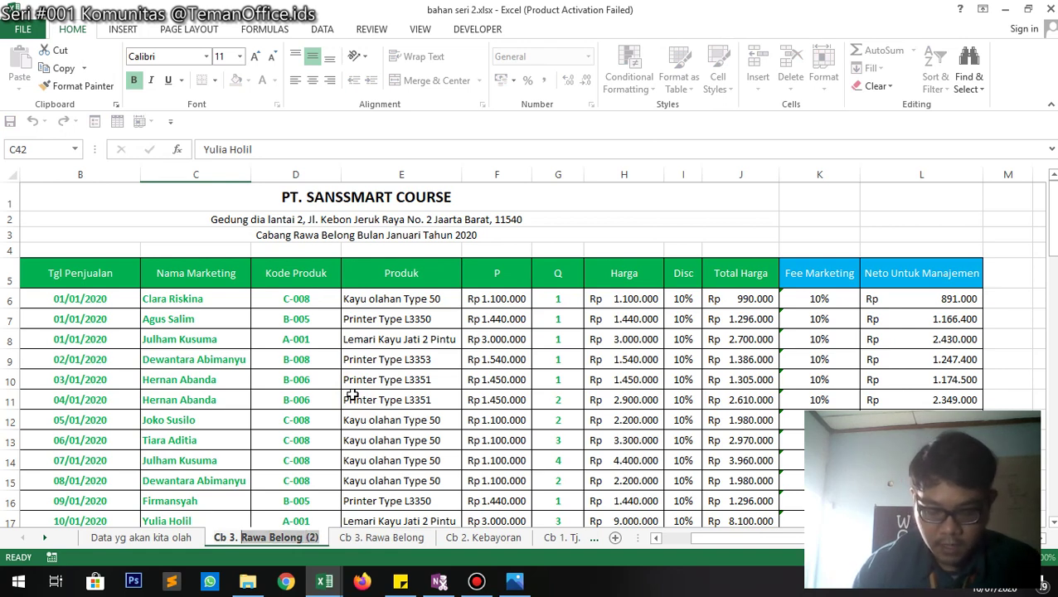
text(Kebon jeruk)
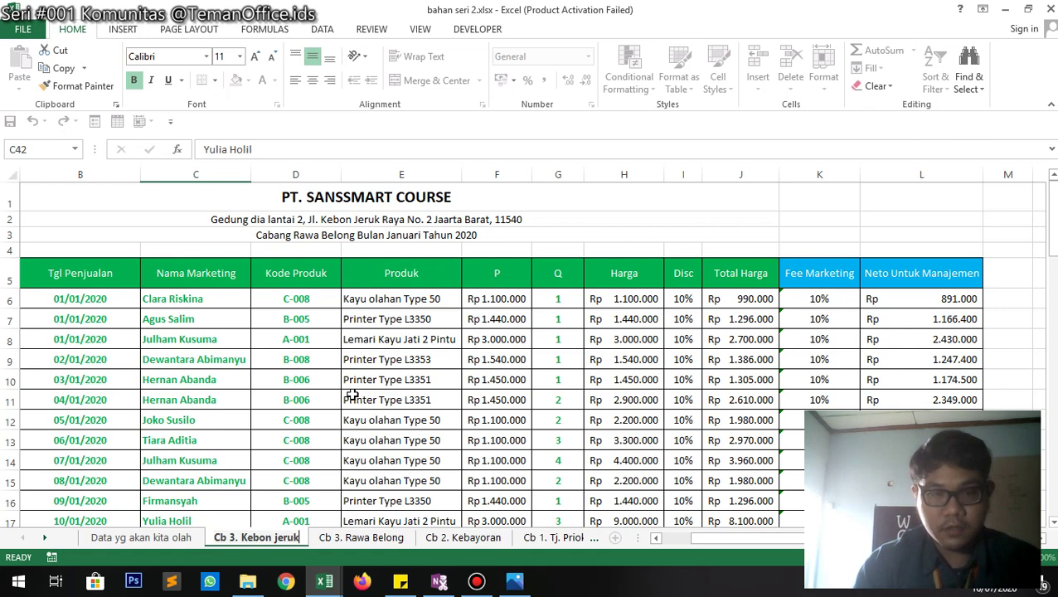
key(Return)
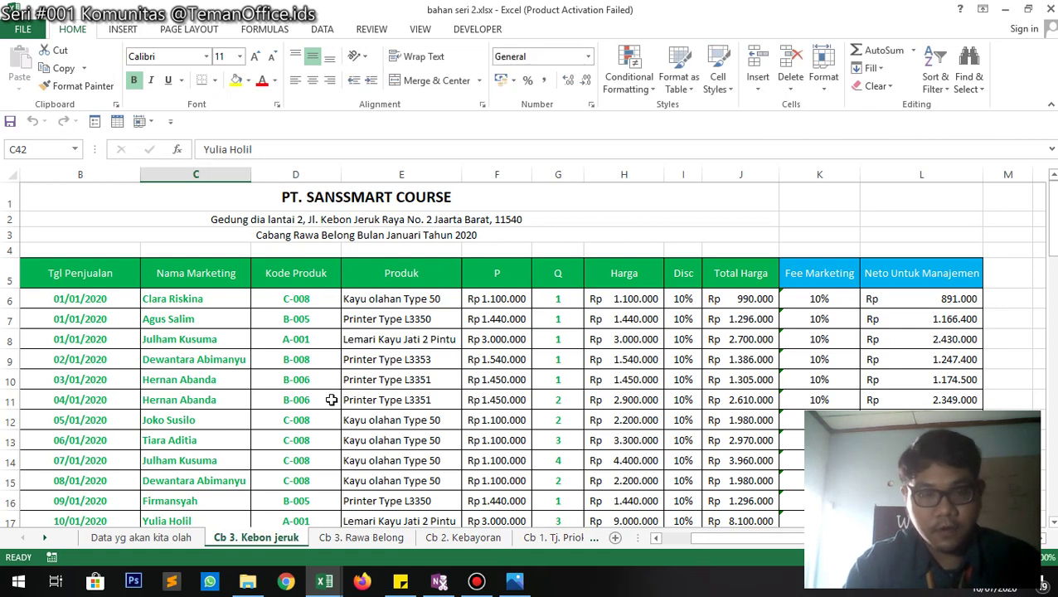
- Change the branch number in the Kebon jeruk sheet name so that it reads Cb 4. Kebon jeruk
right_click(229, 537)
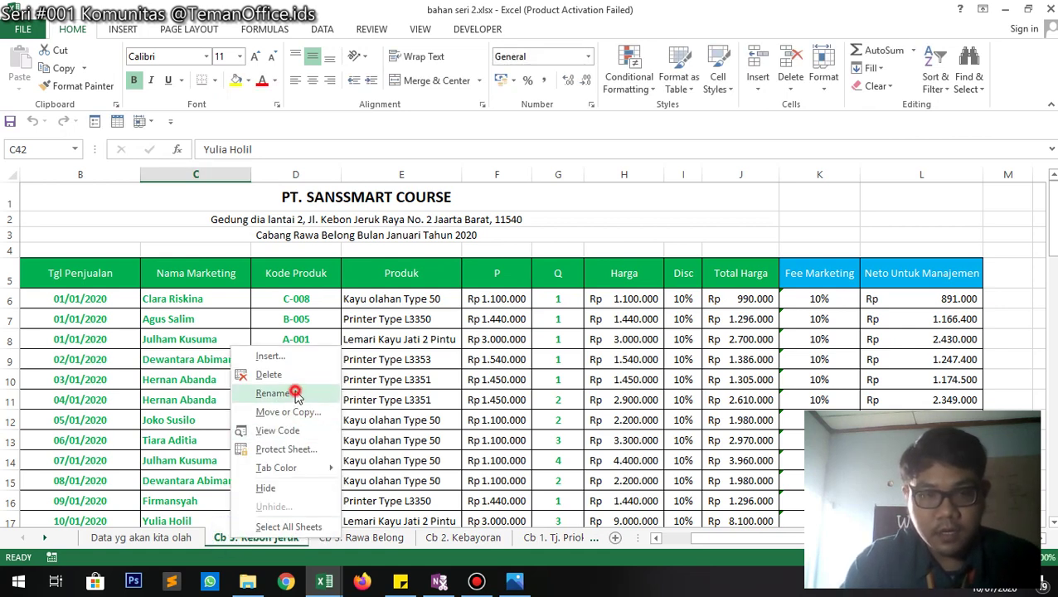
click(274, 393)
click(237, 537)
key(BackSpace)
text(4)
click(307, 359)
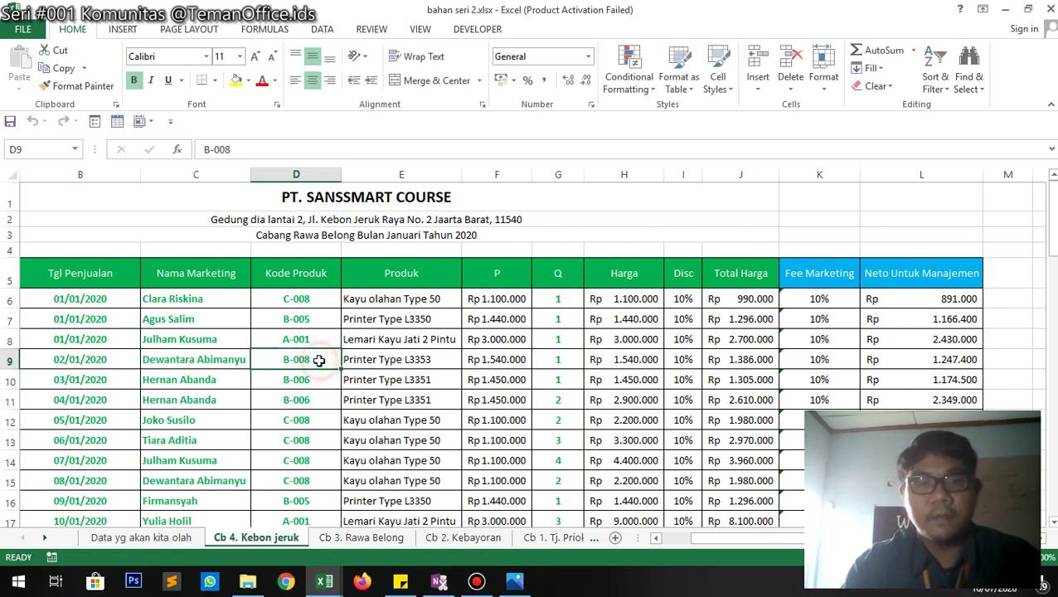
- Change the branch heading in cell A3 to Cabang Kebon Jeruk Bulan Januari Tahun 2020
click(332, 236)
click(240, 149)
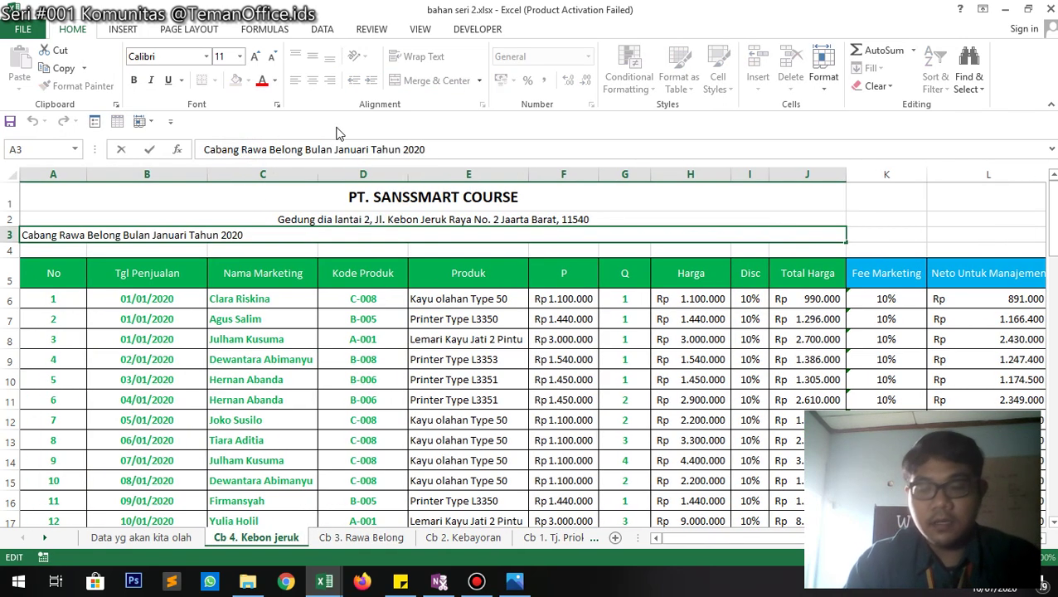
key(ctrl+shift+Right)
key(ctrl+shift+Right)
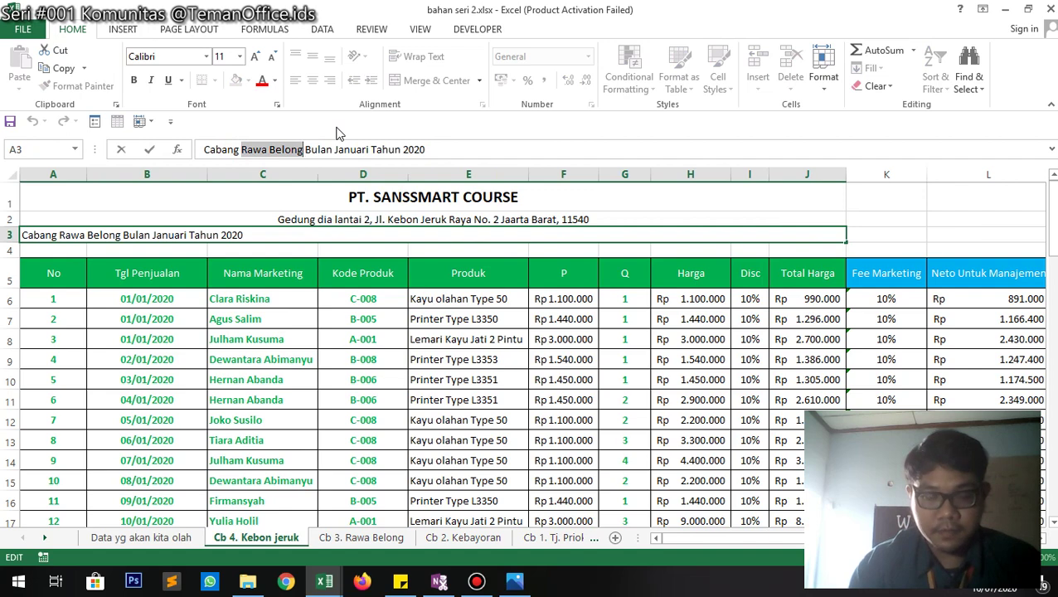
text(Kebon Jeruk)
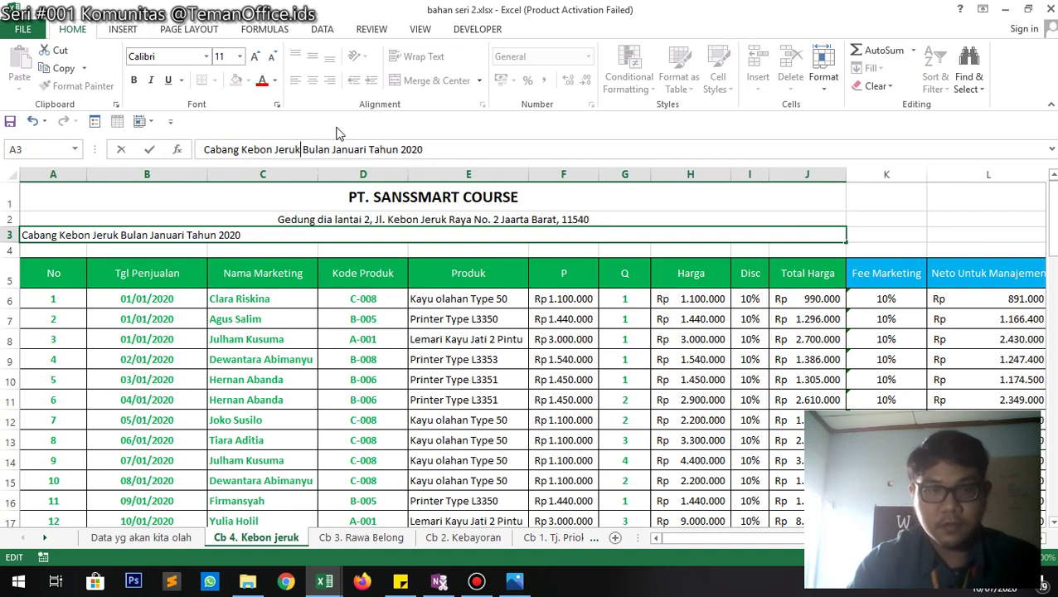
key(Return)
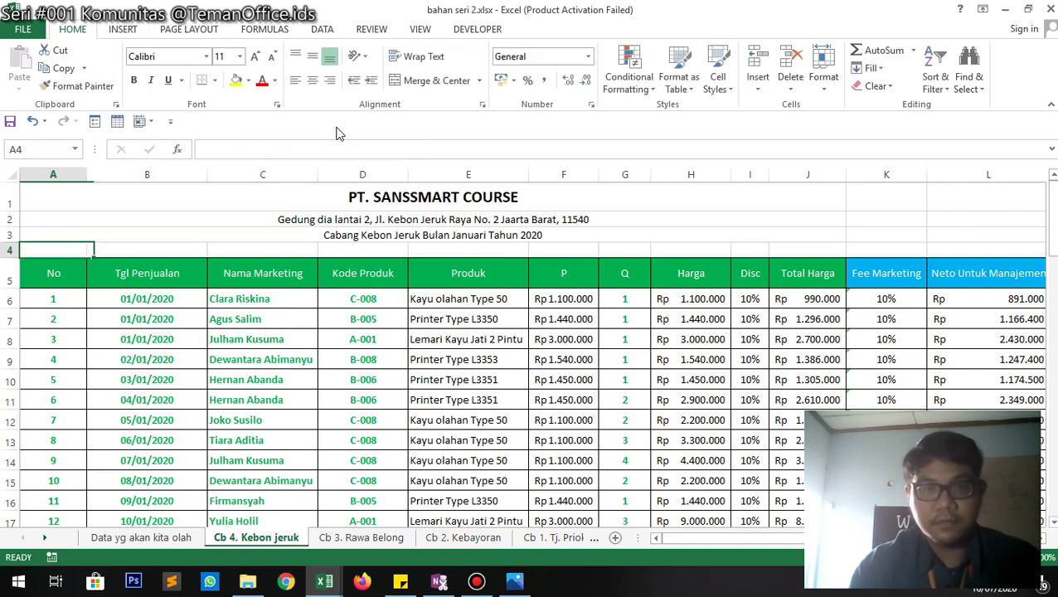
click(327, 247)
click(331, 234)
double_click(333, 234)
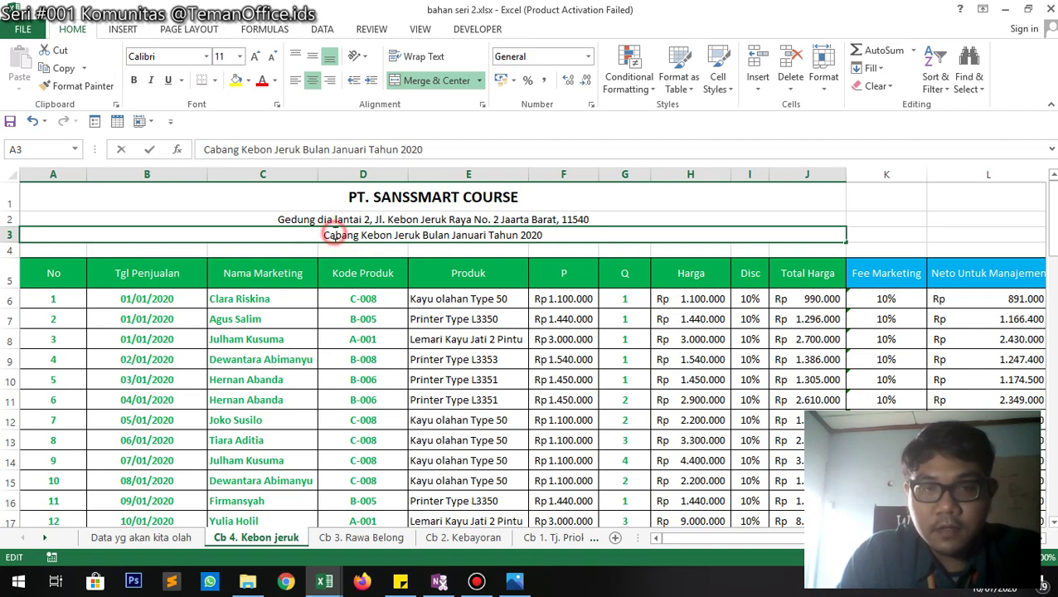
click(348, 274)
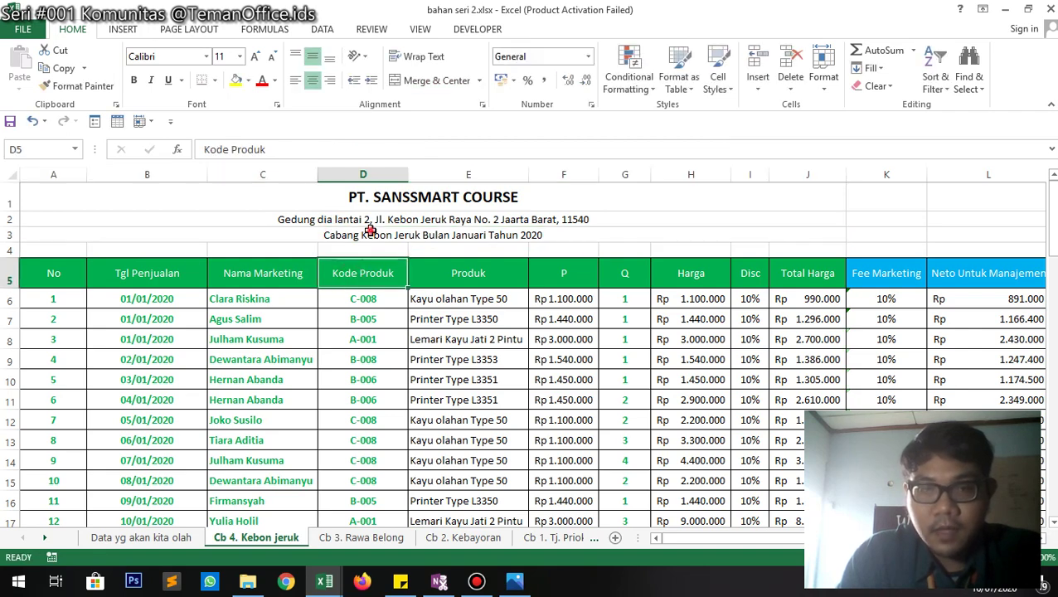
click(357, 234)
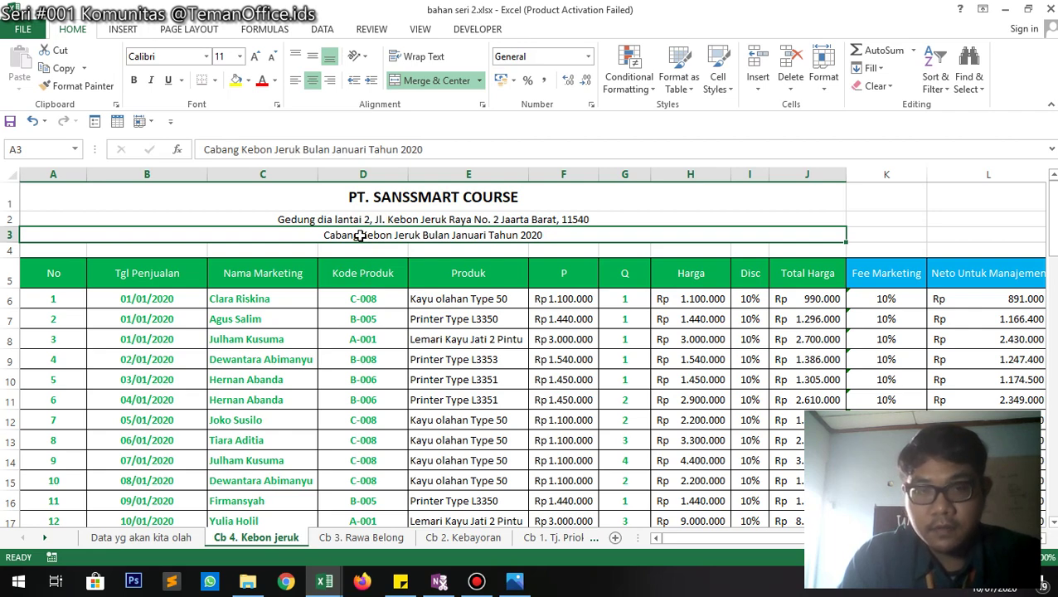
key(alt+e)
key(l)
click(585, 332)
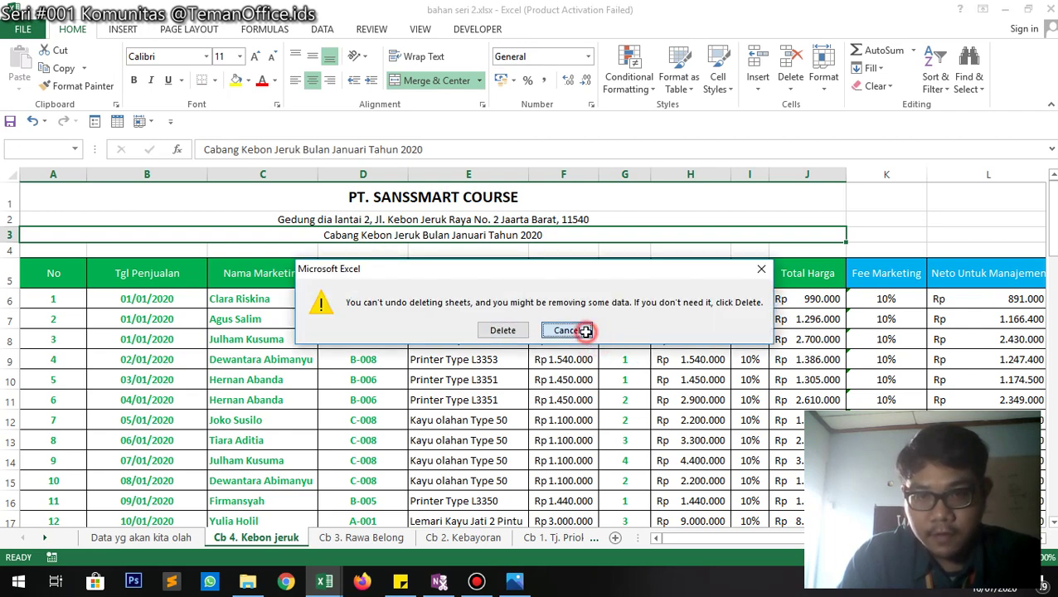
key(F5)
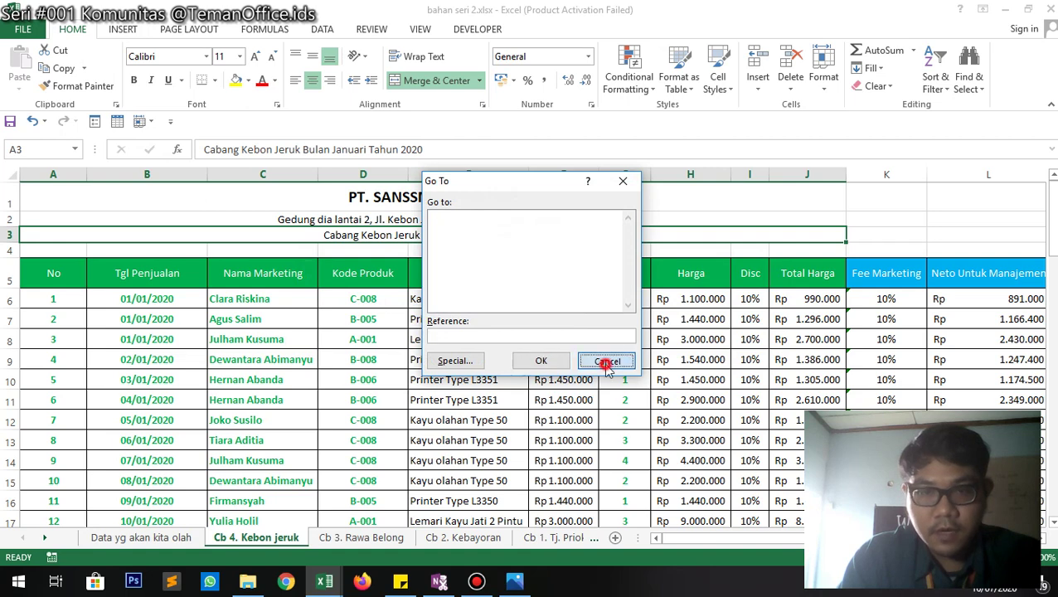
click(606, 360)
key(F2)
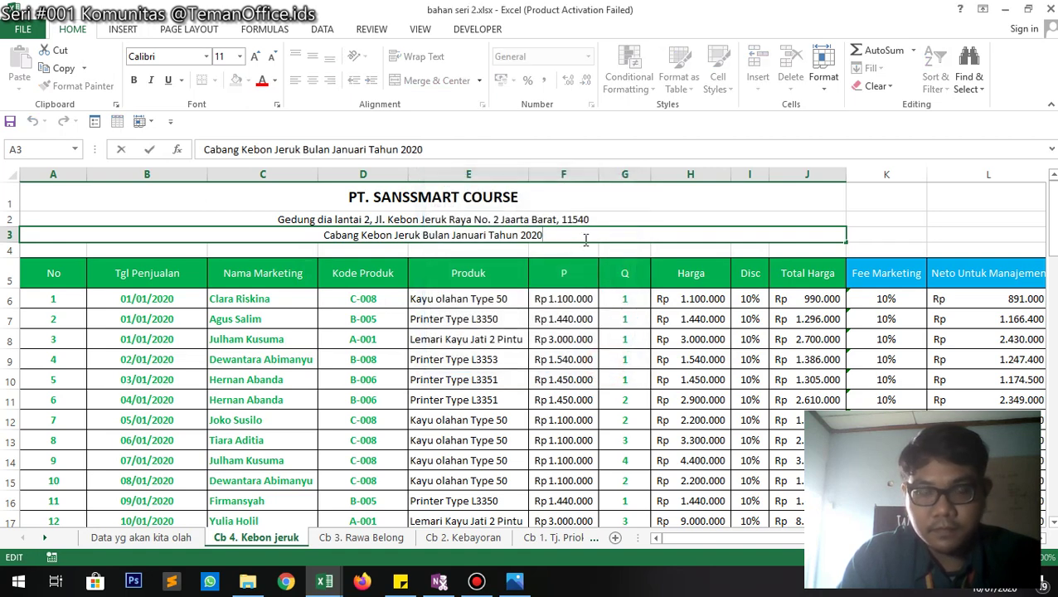
click(454, 296)
click(464, 236)
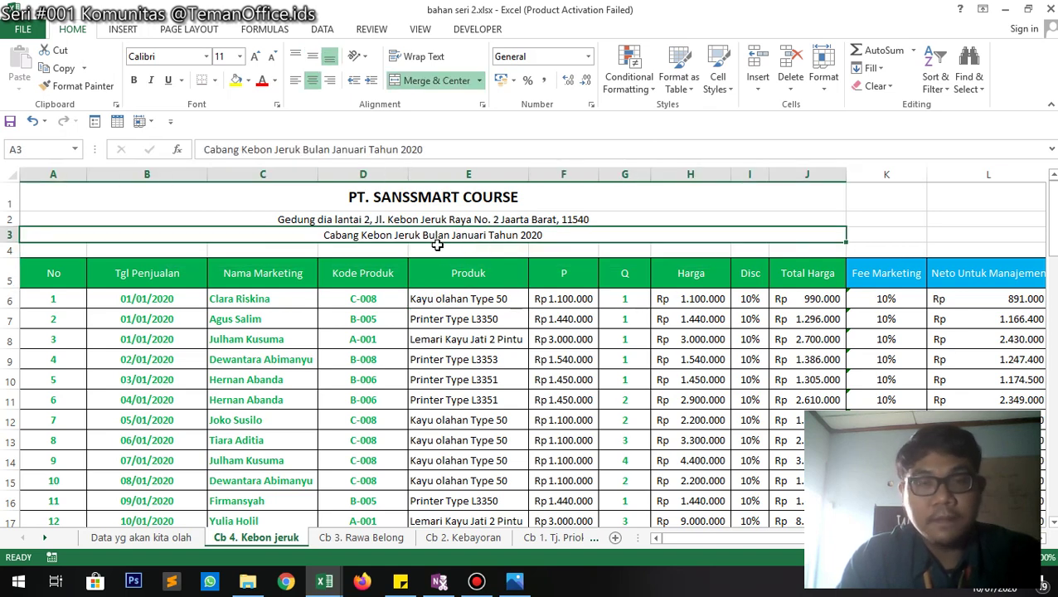
click(278, 149)
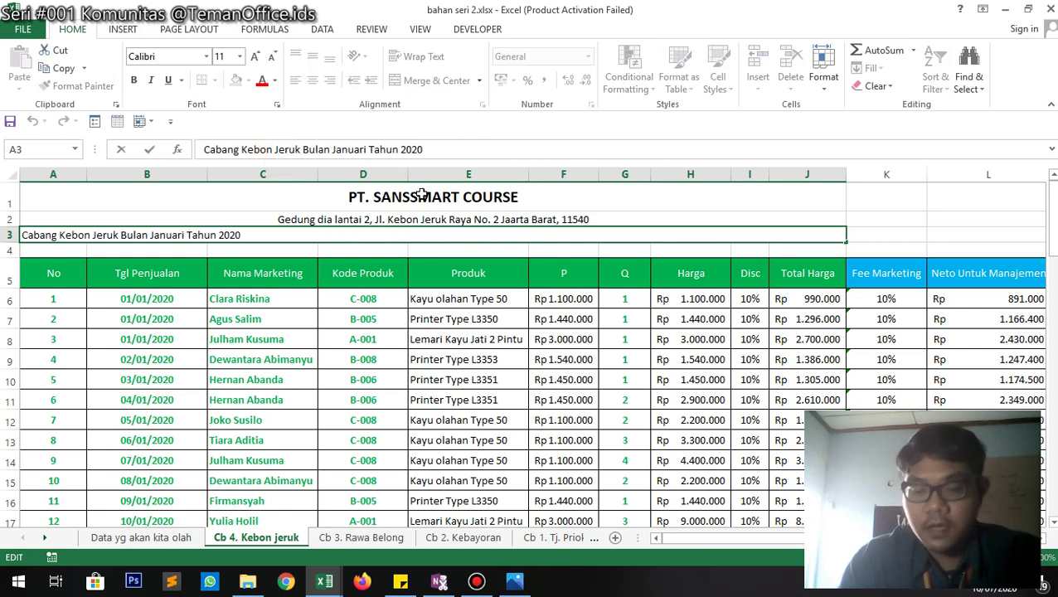
key(Return)
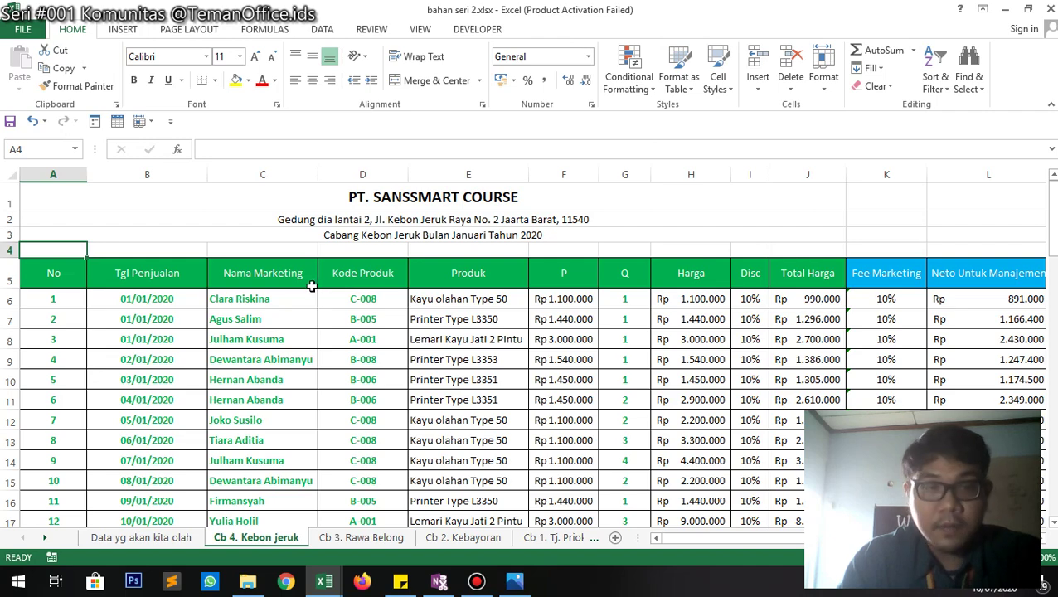
- Delete rows 11 to 68 of the Cb 4. Kebon jeruk sheet, keeping only the first five sales records
click(48, 380)
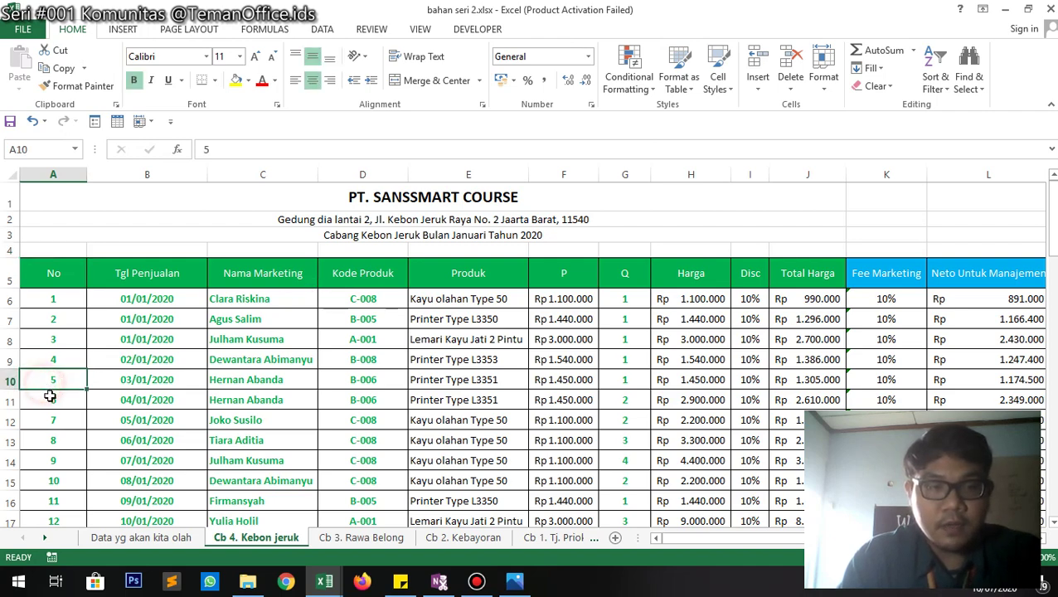
click(51, 398)
scroll(117, 369, down, 11)
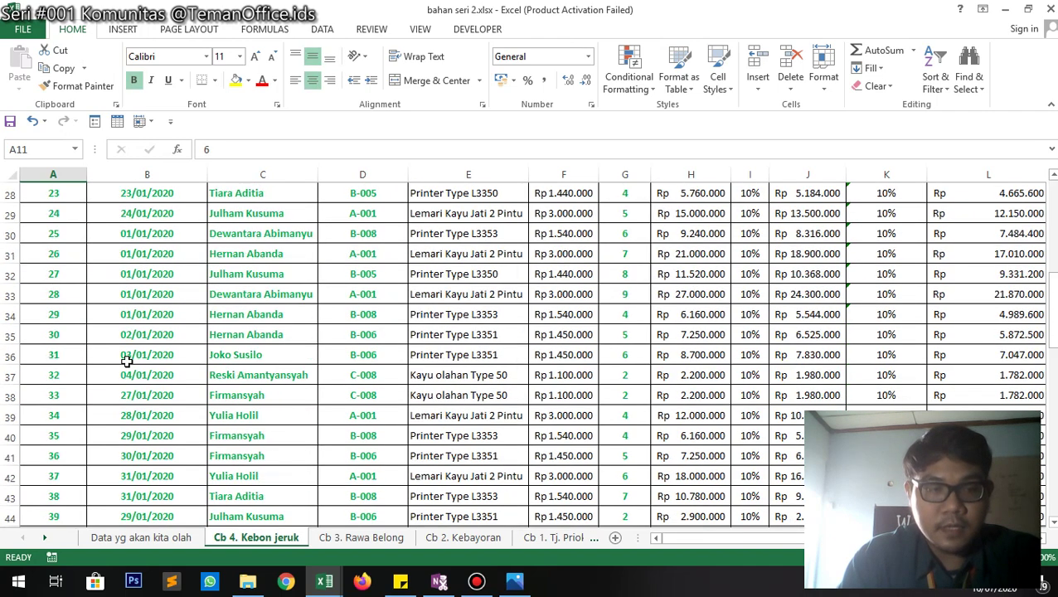
scroll(126, 361, down, 7)
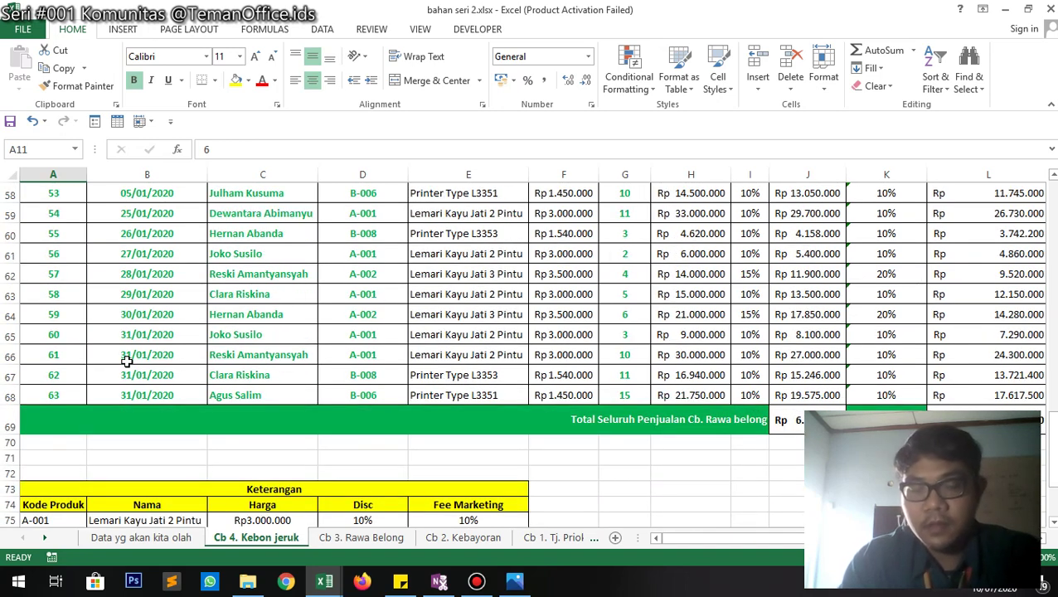
scroll(126, 361, up, 9)
scroll(126, 362, up, 9)
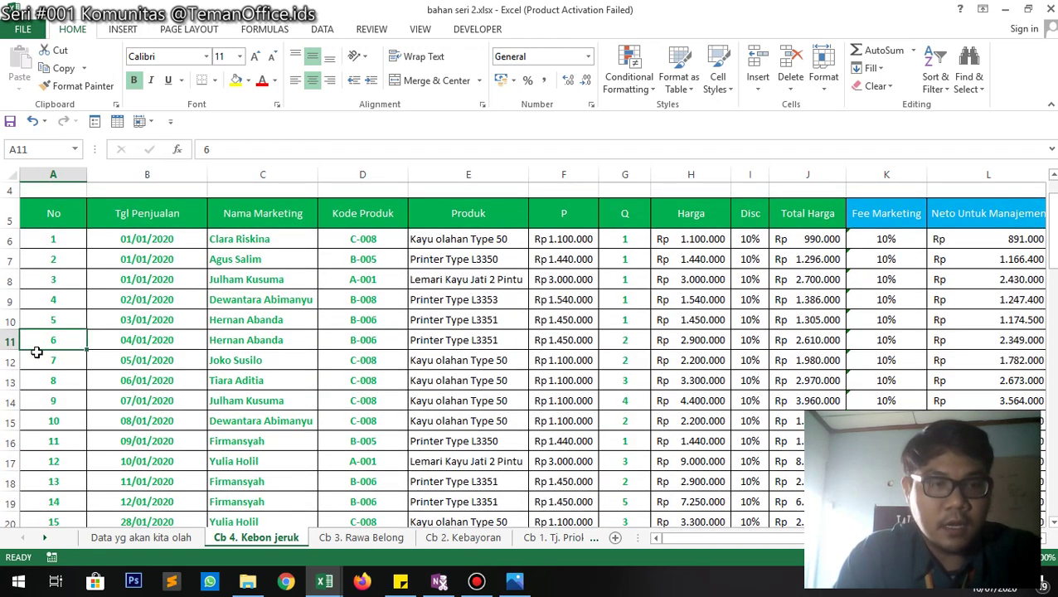
click(7, 339)
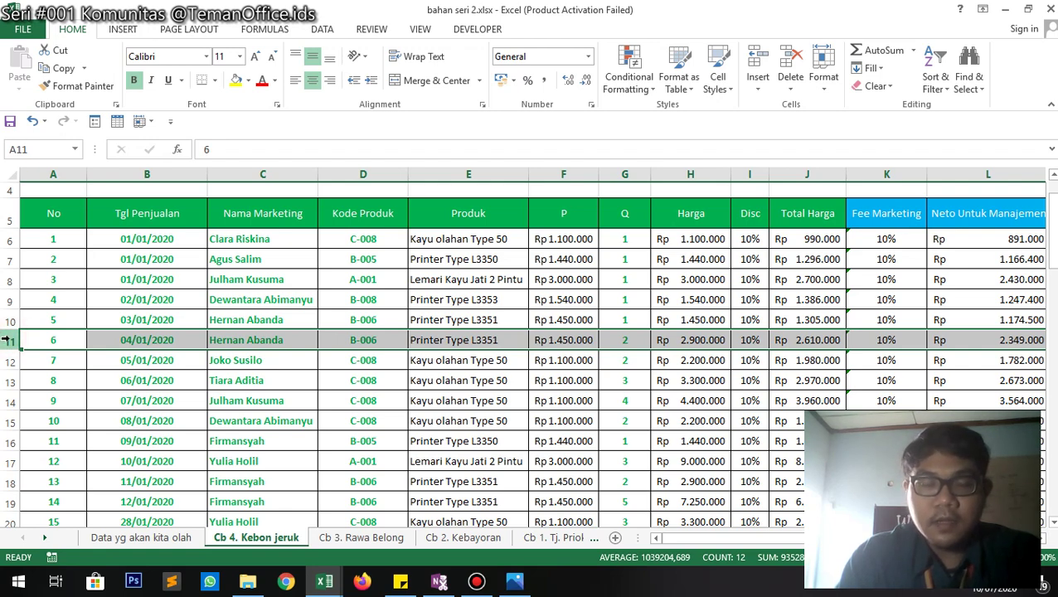
drag(7, 340, 3, 471)
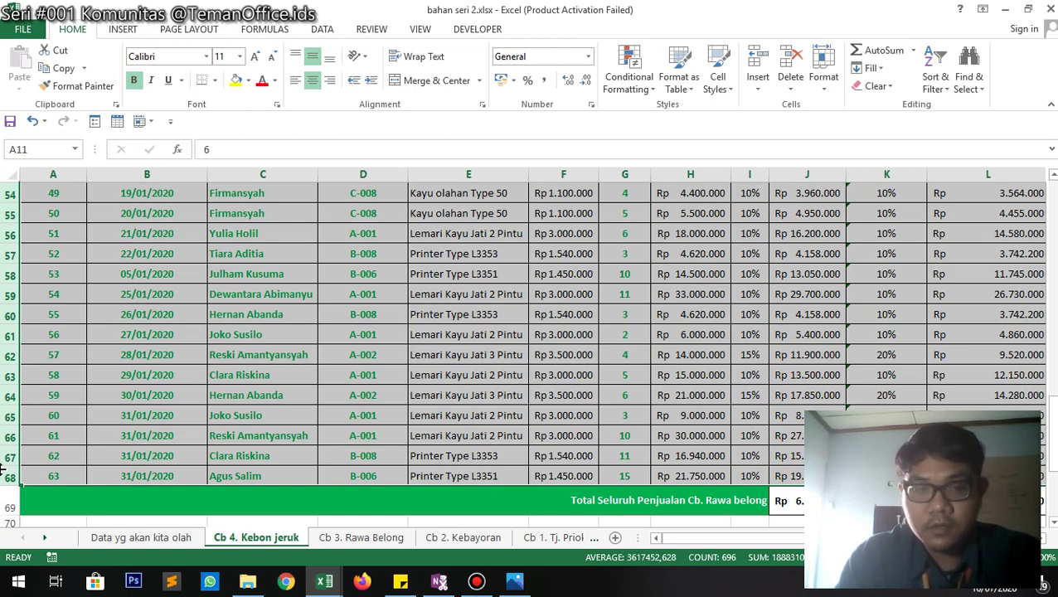
right_click(3, 471)
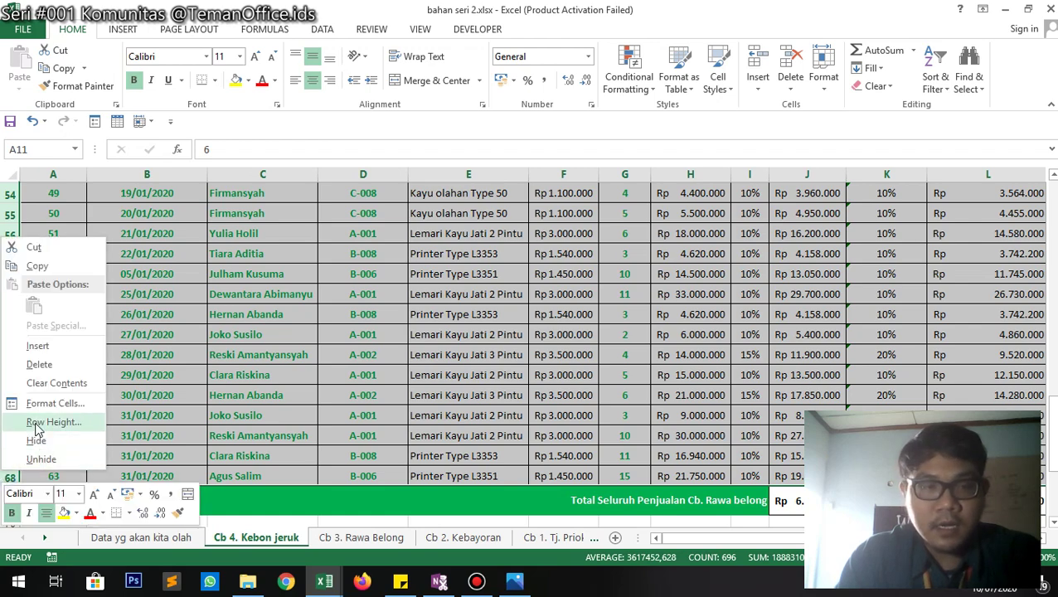
click(72, 360)
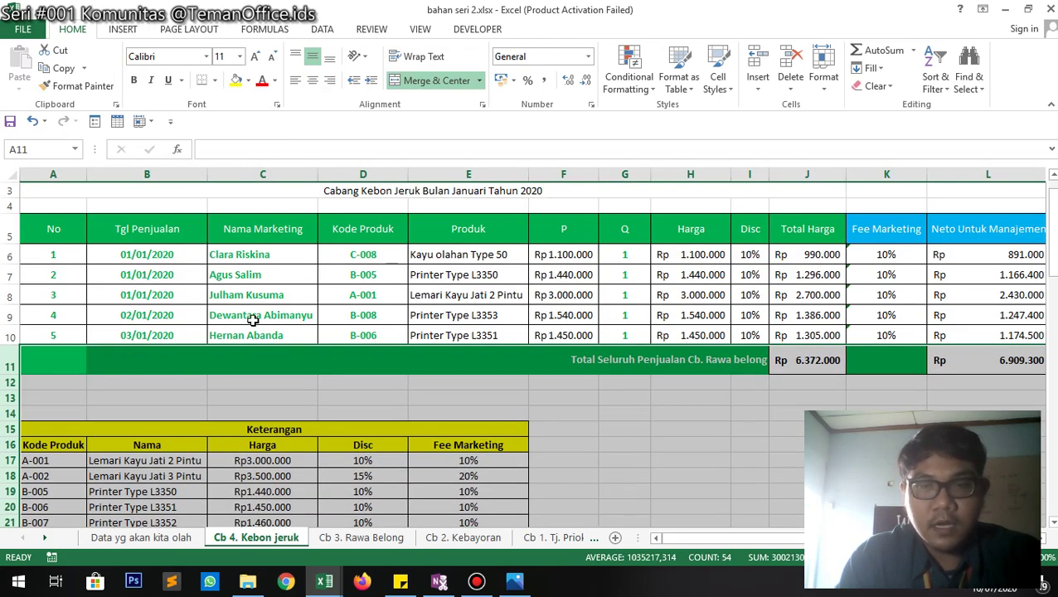
click(420, 315)
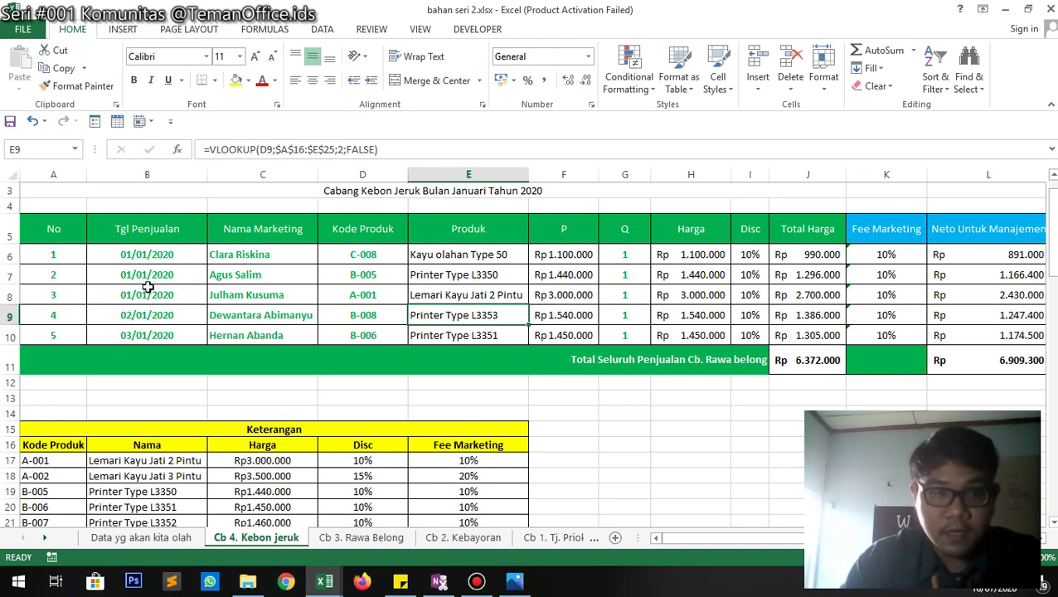
- Copy the sale date 01/01/2020 from B8 into cells B9 and B10
click(150, 315)
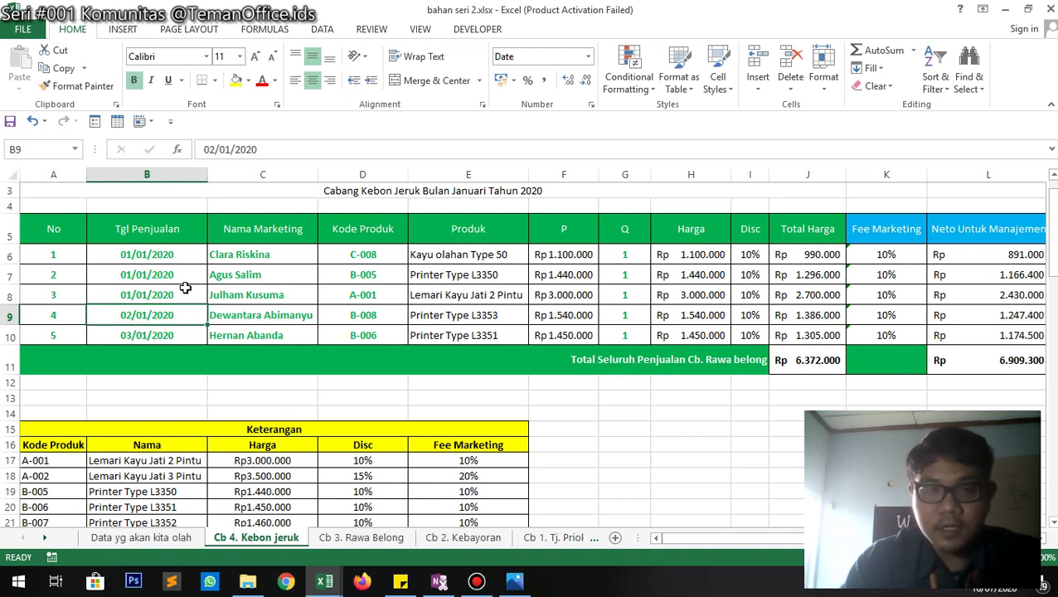
click(175, 290)
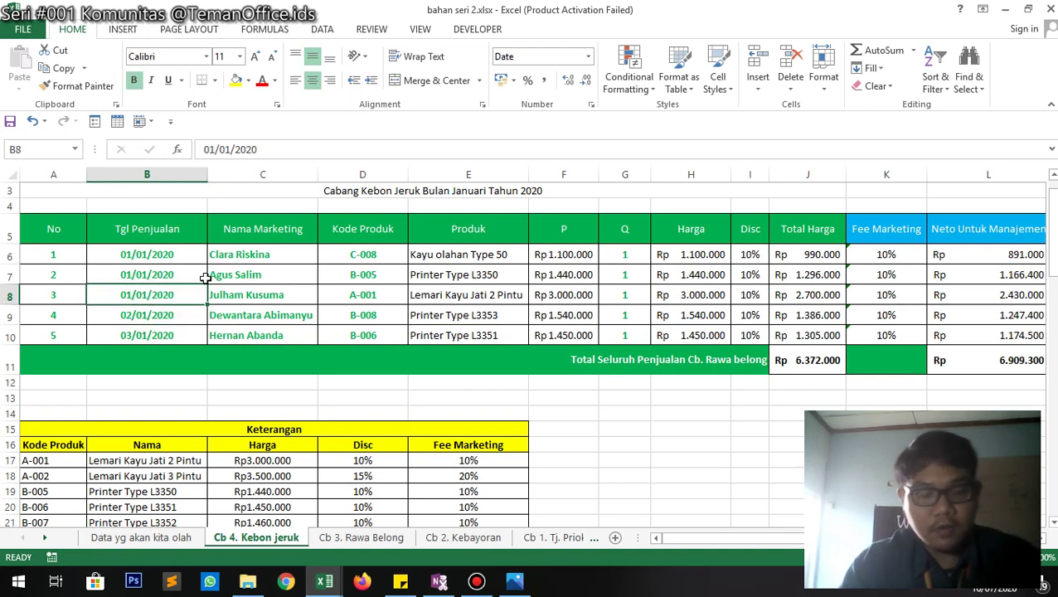
key(ctrl+c)
key(Down)
key(ctrl+v)
key(Down)
key(ctrl+v)
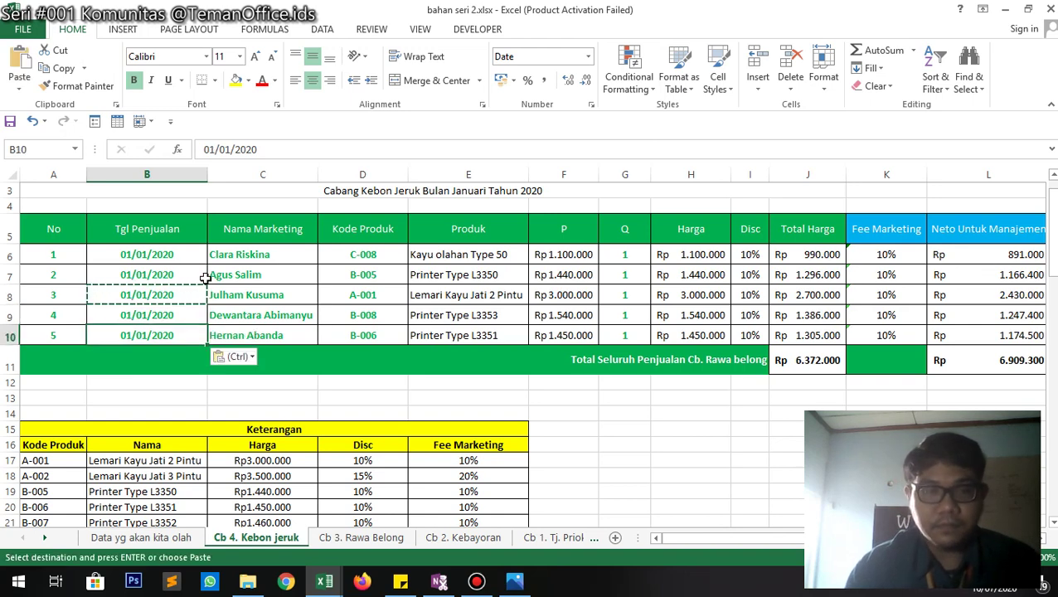
- Enter a new marketer's full name in C6 and copy it into C7 and C8
key(Up)
key(Right)
key(Up)
key(Up)
key(Up)
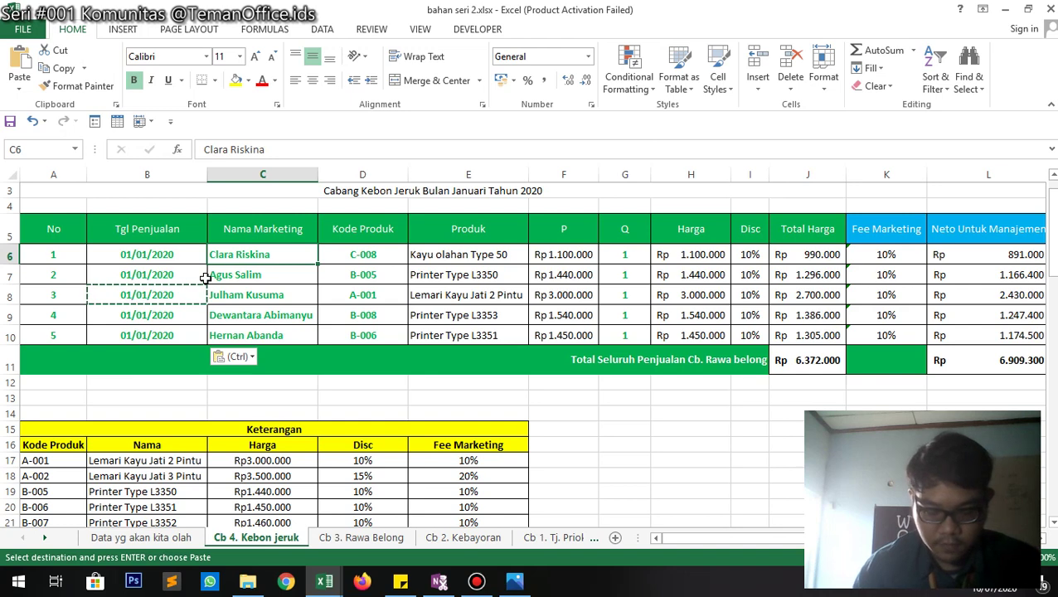
text(Ahma)
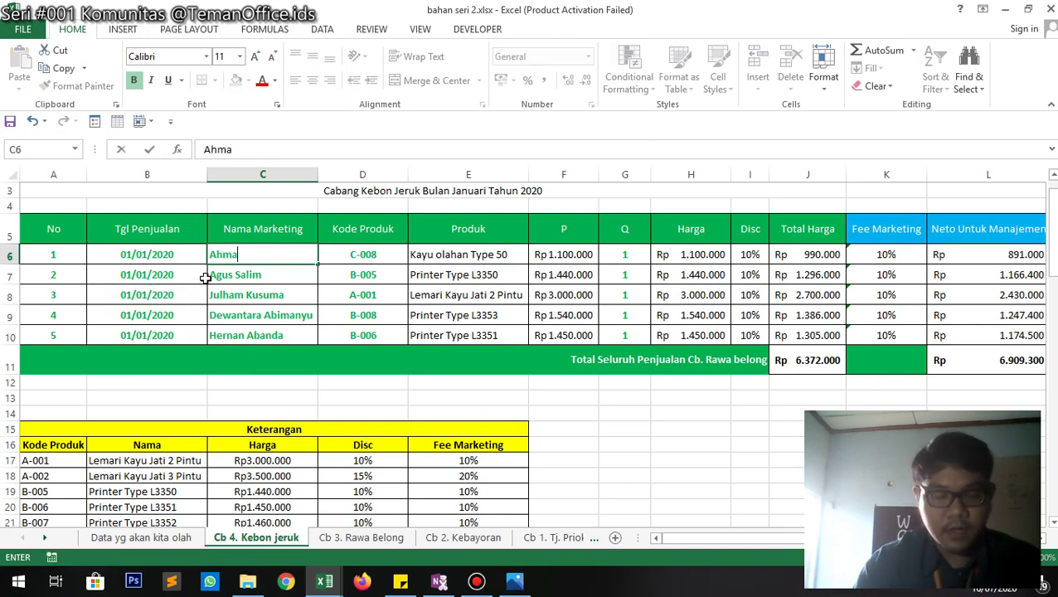
text(d Sonifiansyah)
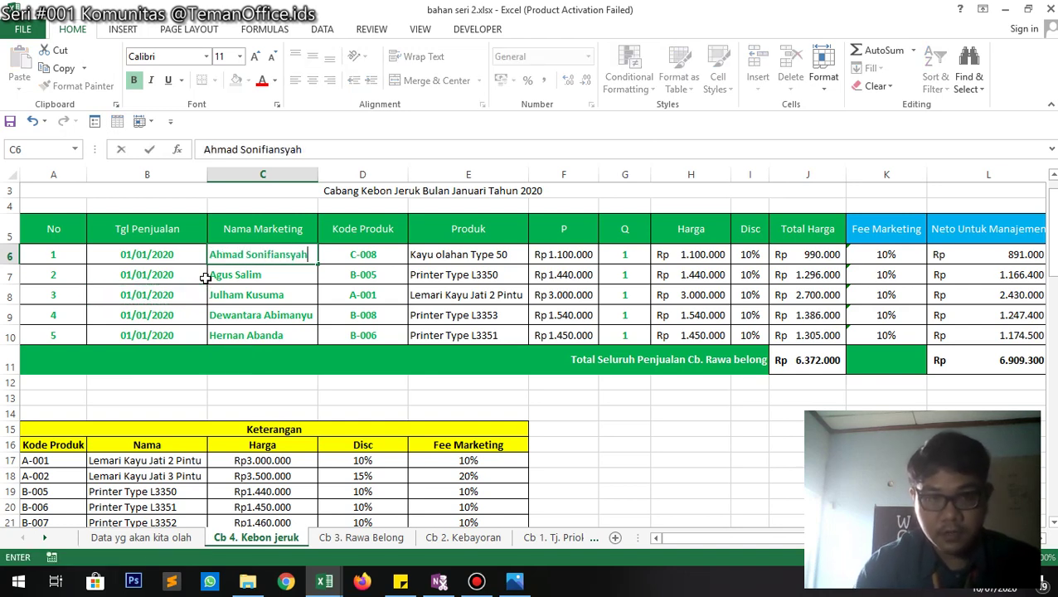
key(Return)
key(Up)
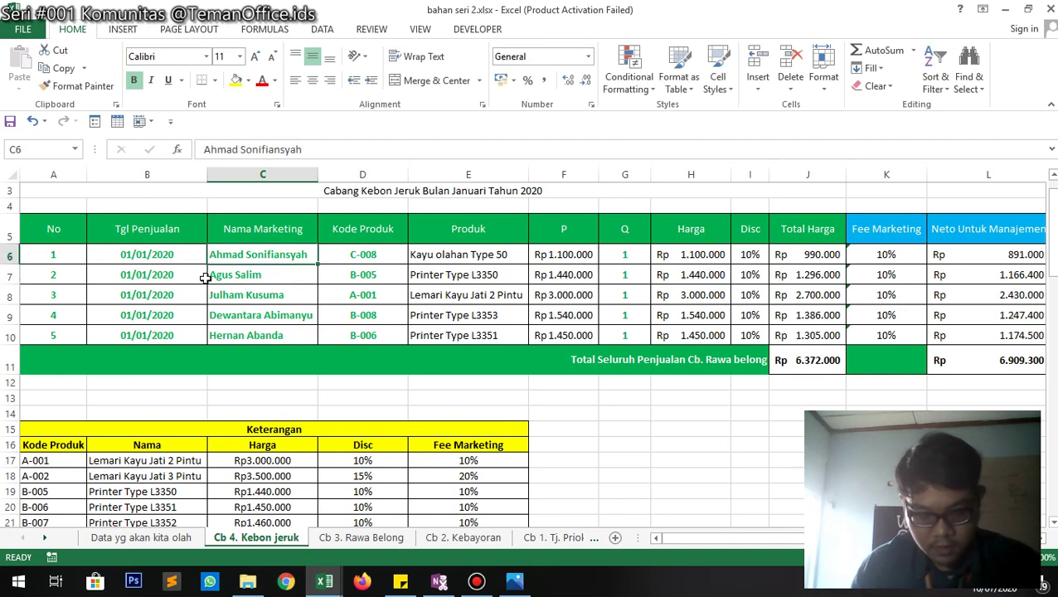
key(ctrl+c)
key(Down)
key(ctrl+v)
key(Down)
key(ctrl+v)
- Enter a second marketer's full name in C9 and copy it into C10
key(Down)
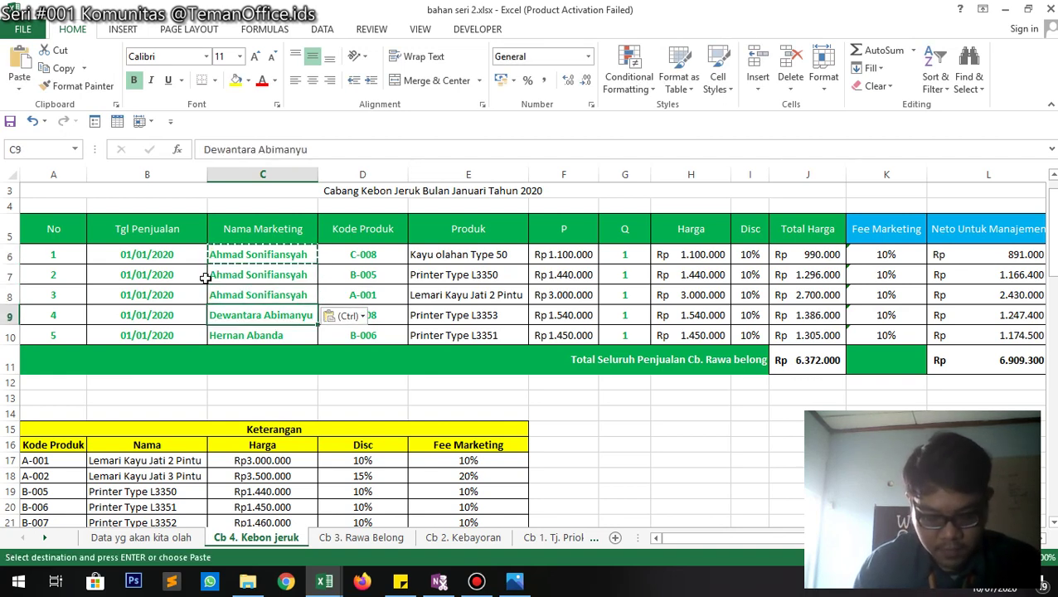
text(Faruq De)
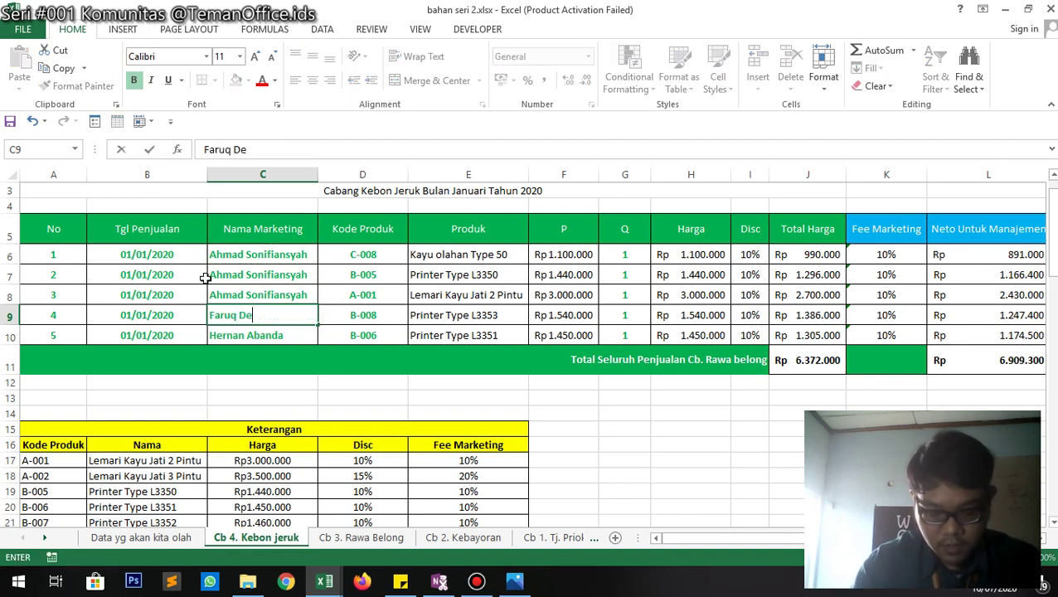
text(wa Prasetiyo)
key(Return)
key(Up)
key(ctrl+c)
key(Down)
key(ctrl+v)
- Set the quantity in the Q column to 2 for all five sales records, G6 to G10
key(Right)
key(Up)
key(Up)
key(Up)
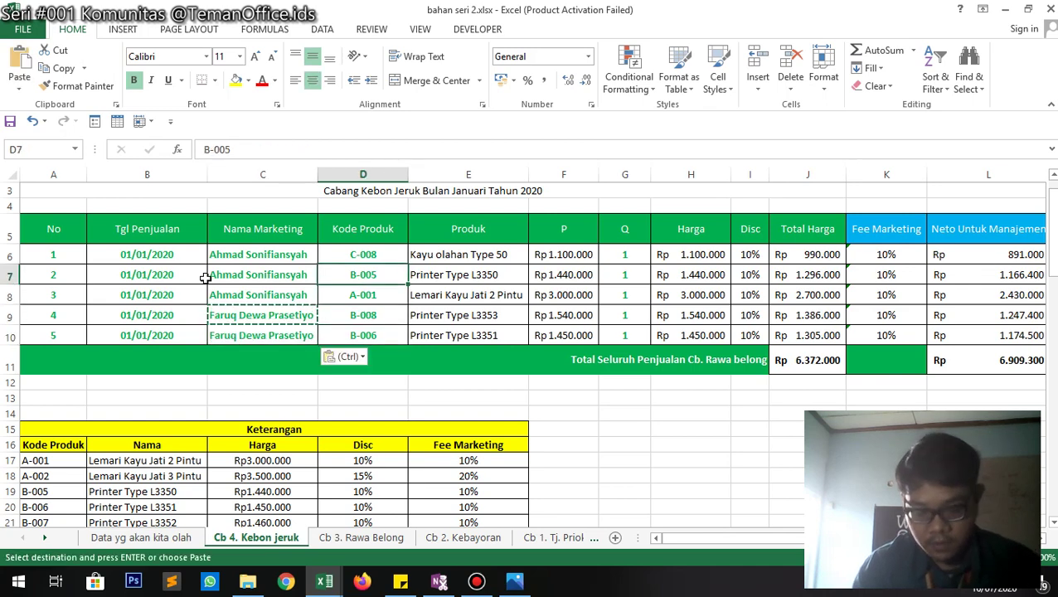
key(Up)
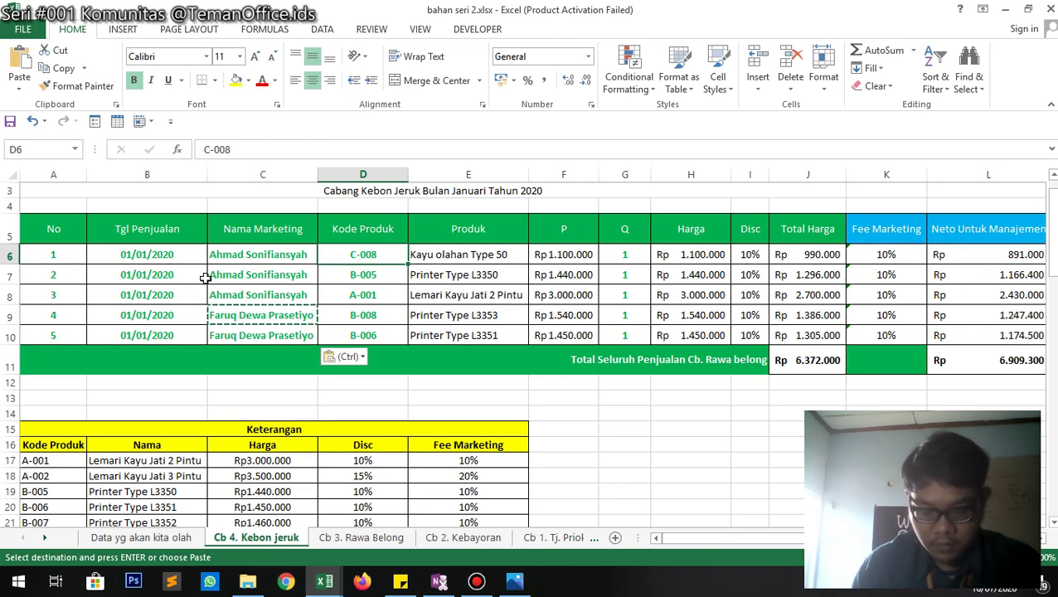
key(Down)
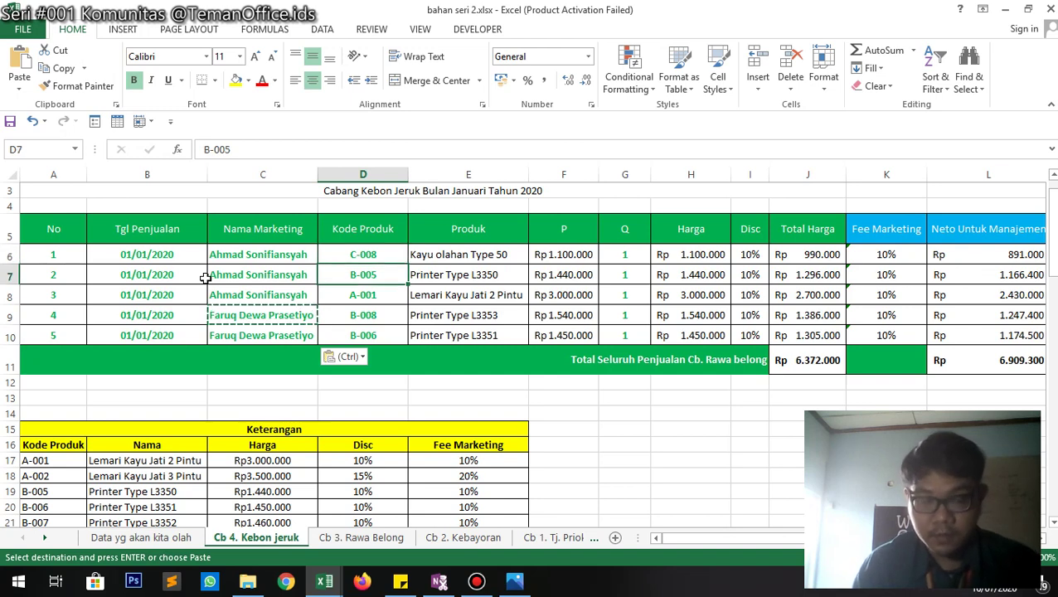
key(Right)
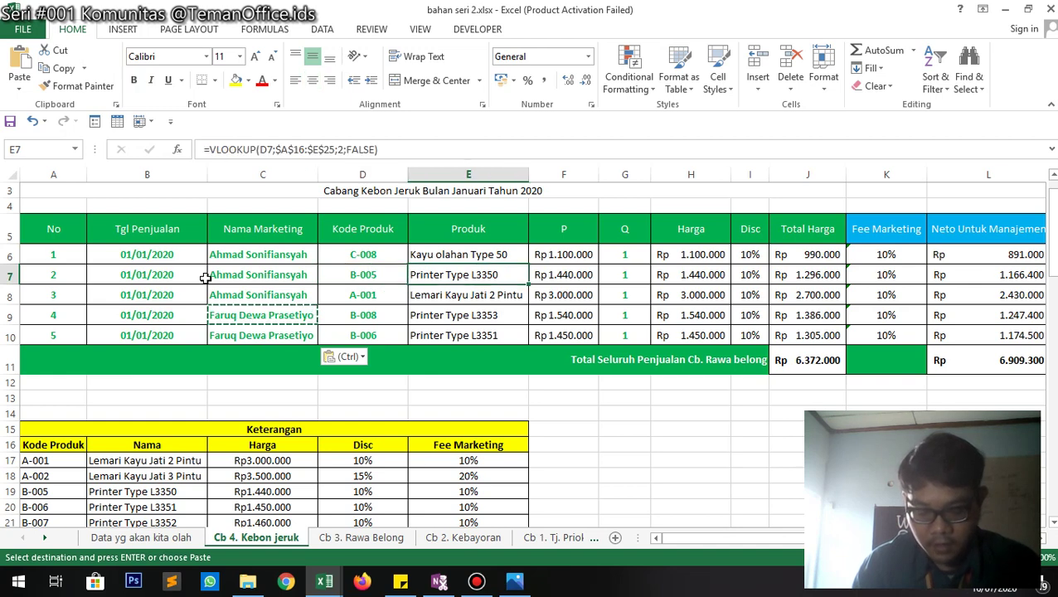
key(Right)
key(Right)
key(Right)
key(Up)
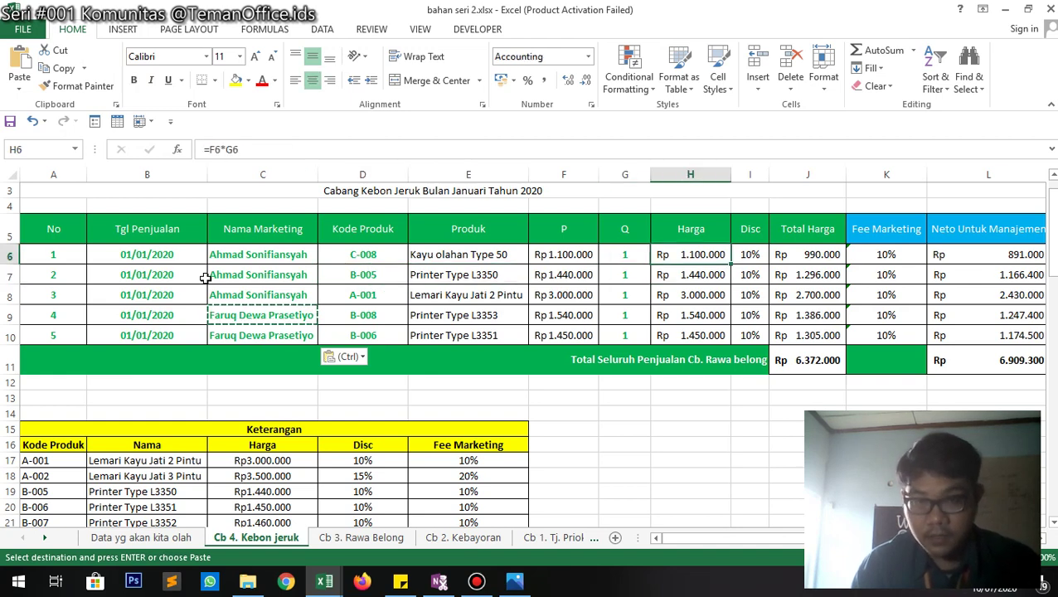
key(Left)
text(2 2 2 2 2)
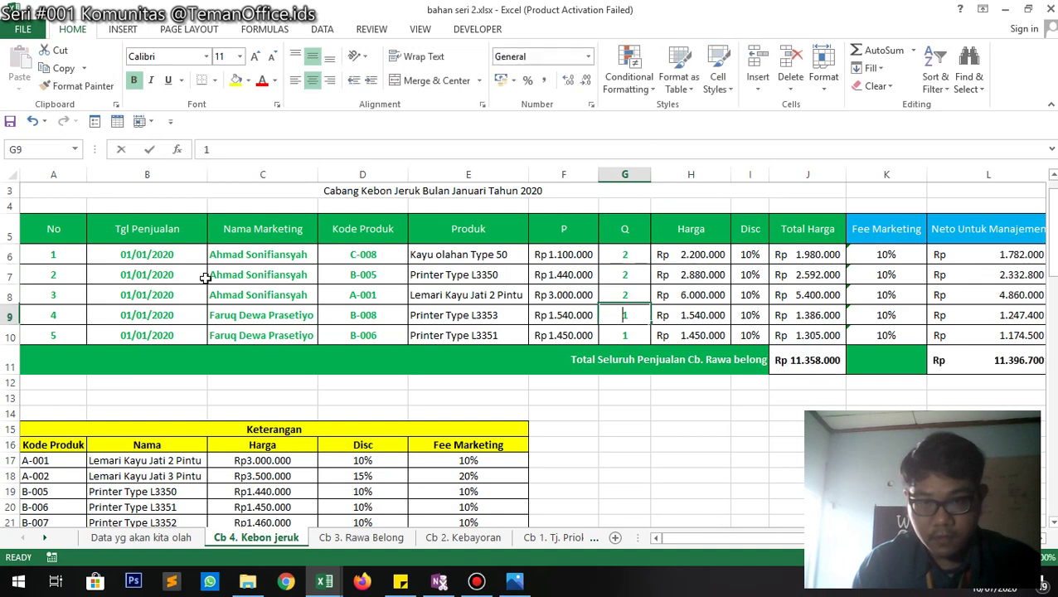
- Examine the formulas in the Disc, Harga and Total Harga columns of the Kebon jeruk records
key(Up)
key(Right)
key(Right)
key(Right)
key(Right)
key(Right)
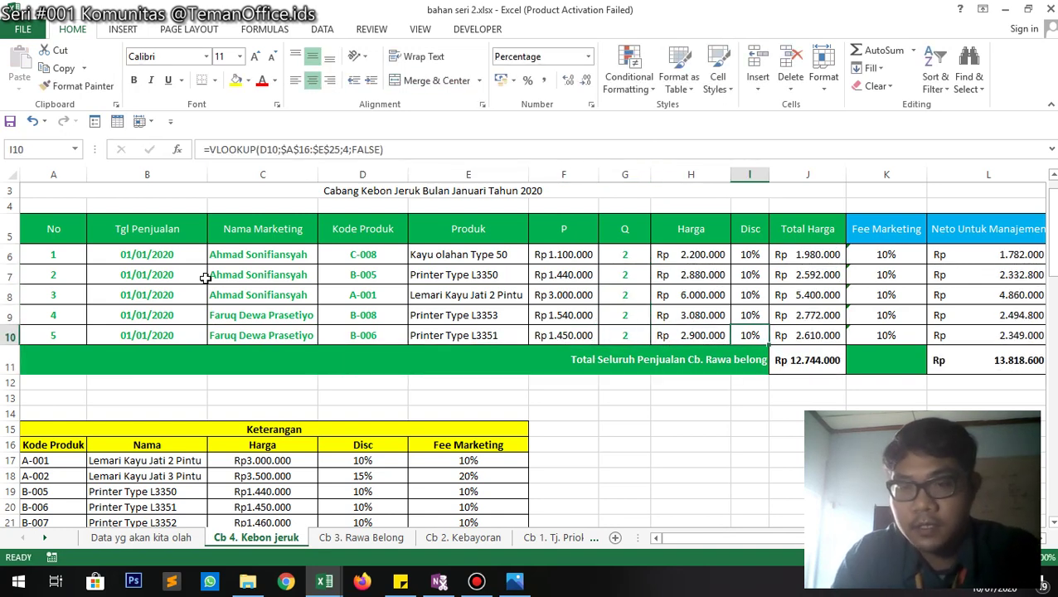
click(705, 275)
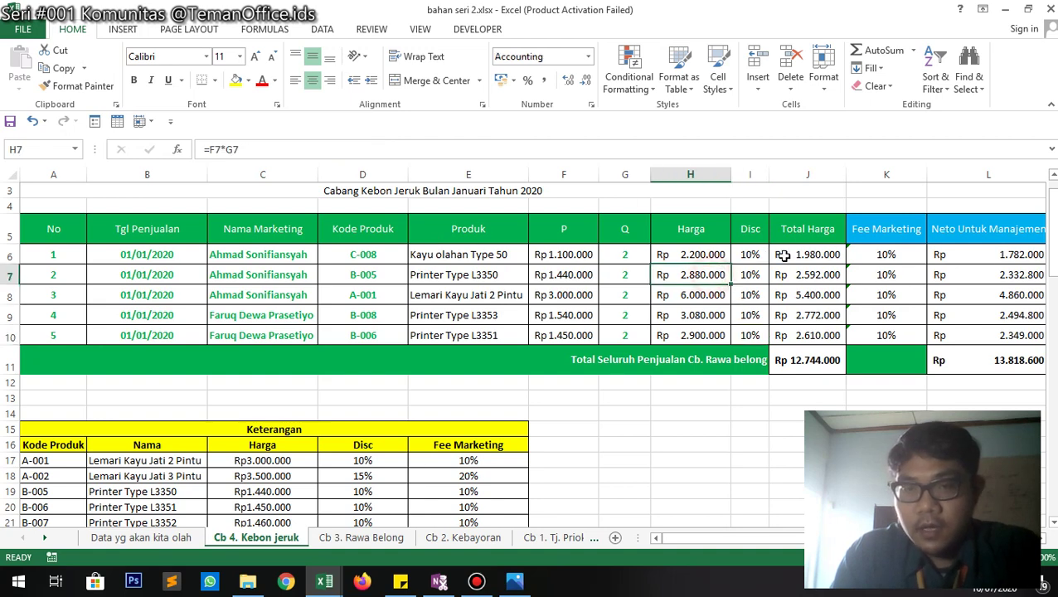
click(782, 256)
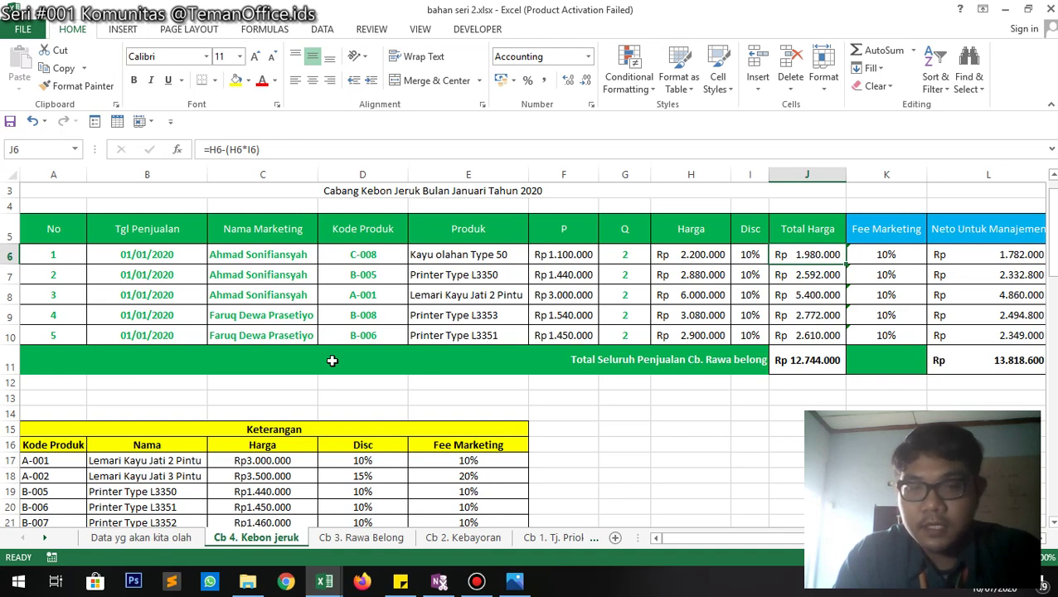
right_click(230, 541)
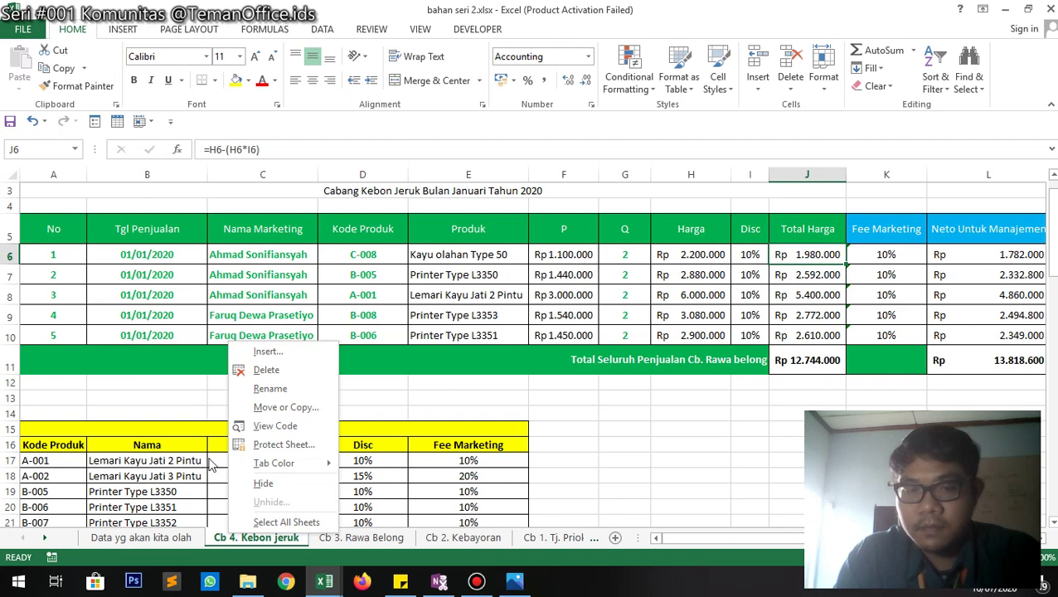
click(298, 407)
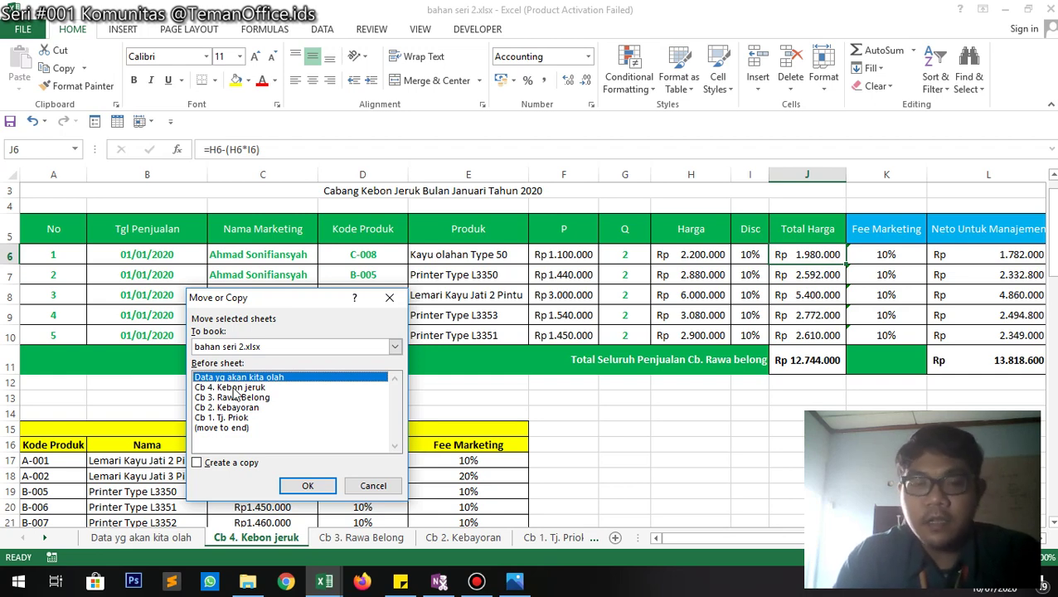
click(372, 487)
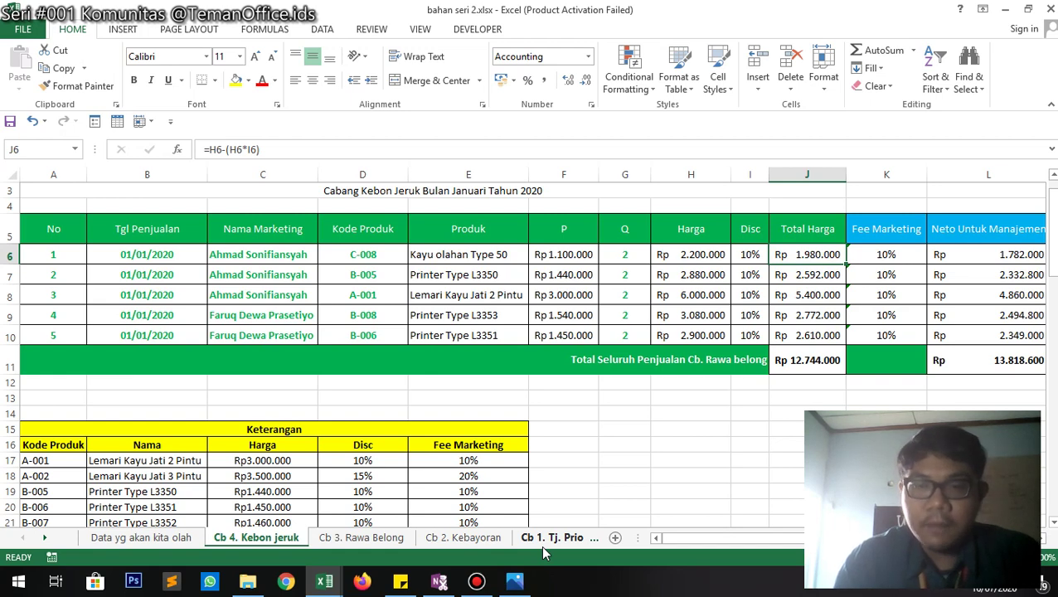
- Review the income pivot tables on the Data yg akan kita olah sheet and return to the Cb 4. Kebon jeruk sheet
click(164, 538)
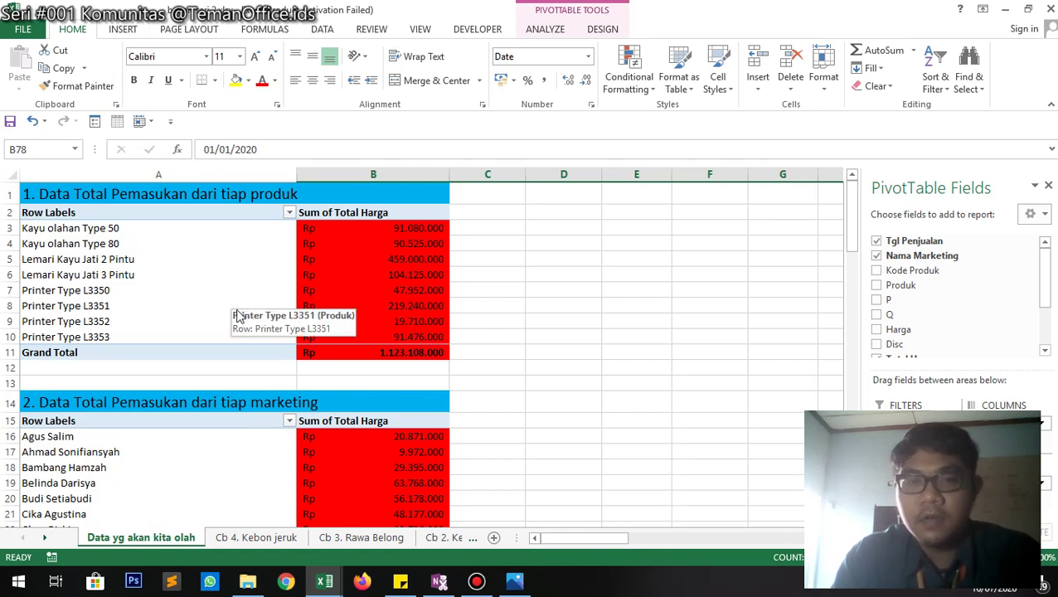
click(267, 538)
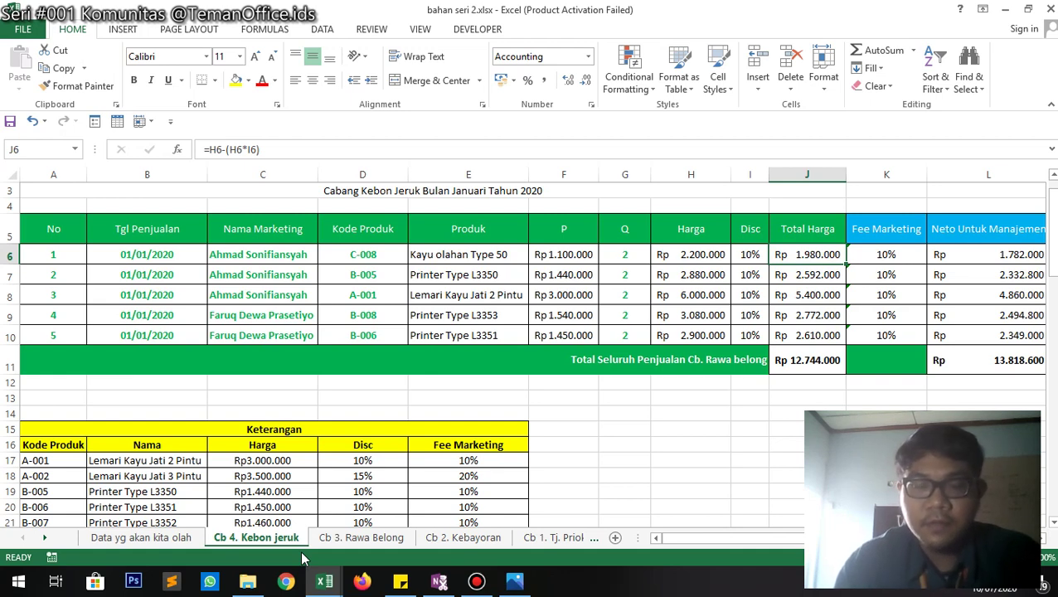
- Create a copy of the Cb 4. Kebon jeruk sheet in the same workbook, placed before the original
right_click(237, 539)
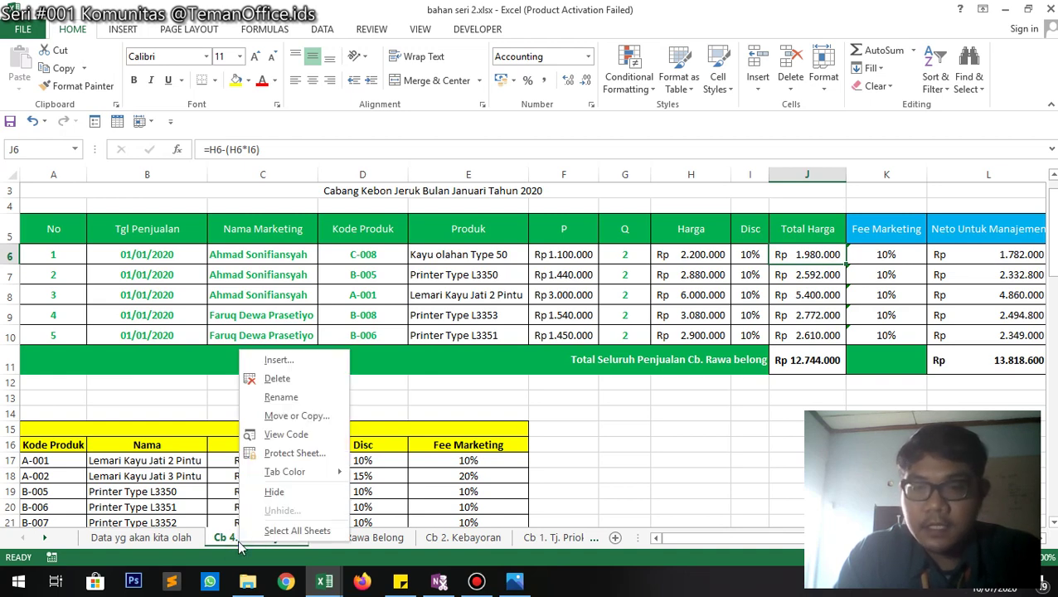
click(297, 417)
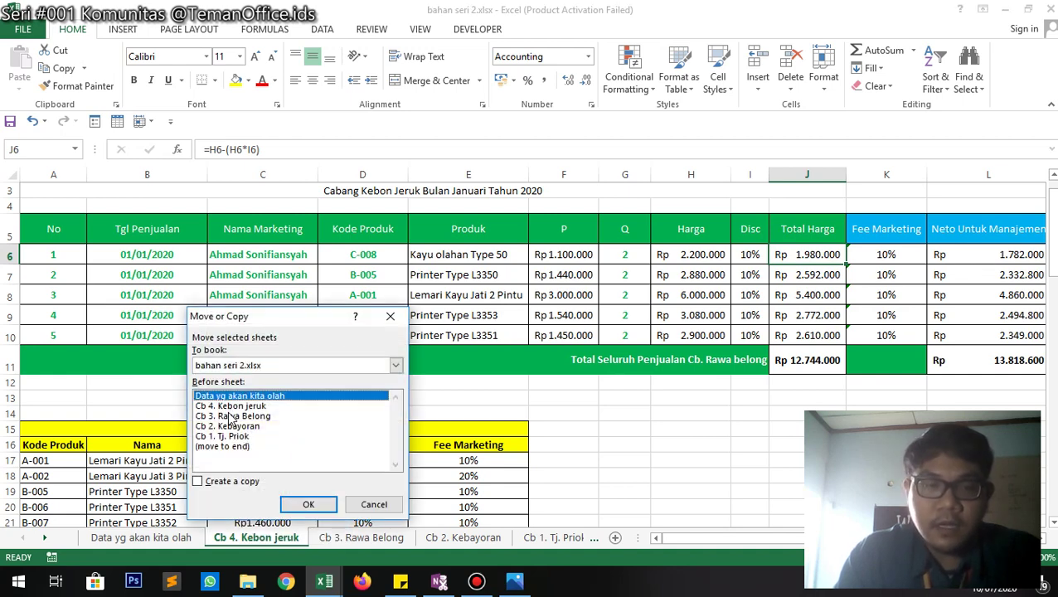
click(232, 416)
click(232, 406)
click(240, 483)
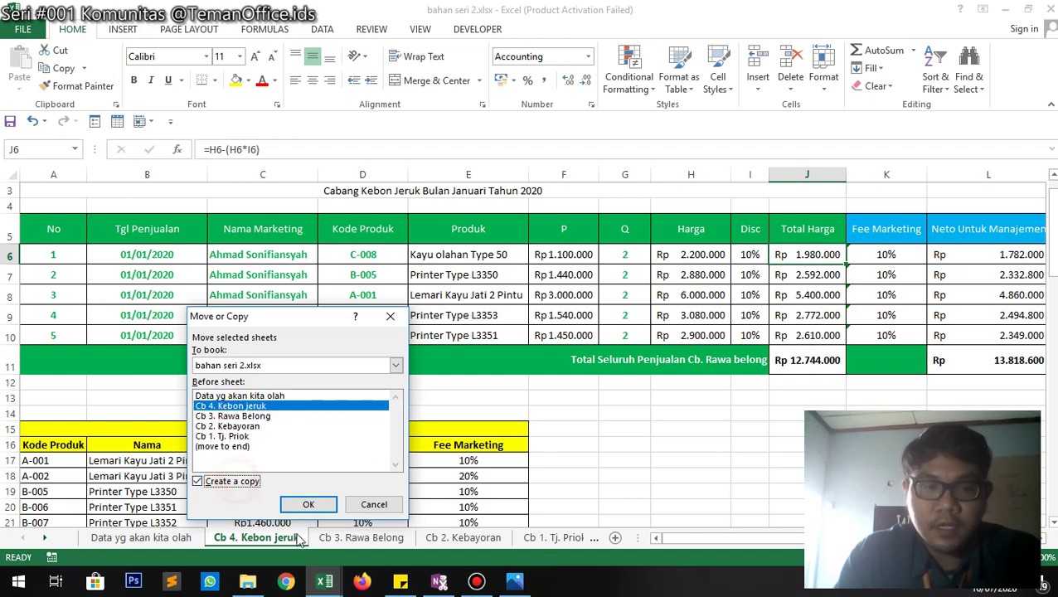
click(311, 505)
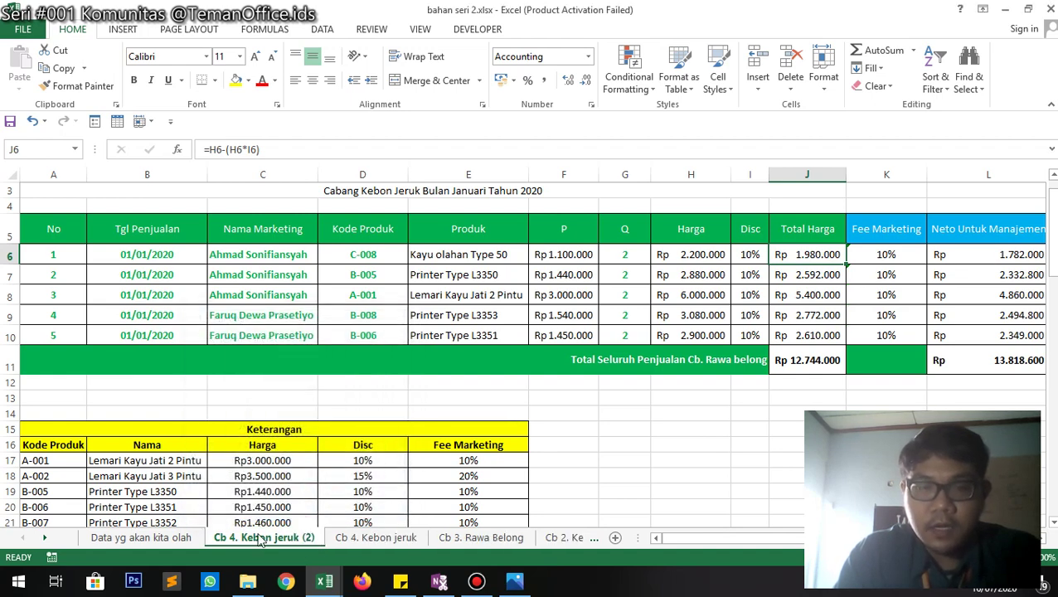
- Rename the copied Kebon jeruk sheet as All data
right_click(255, 539)
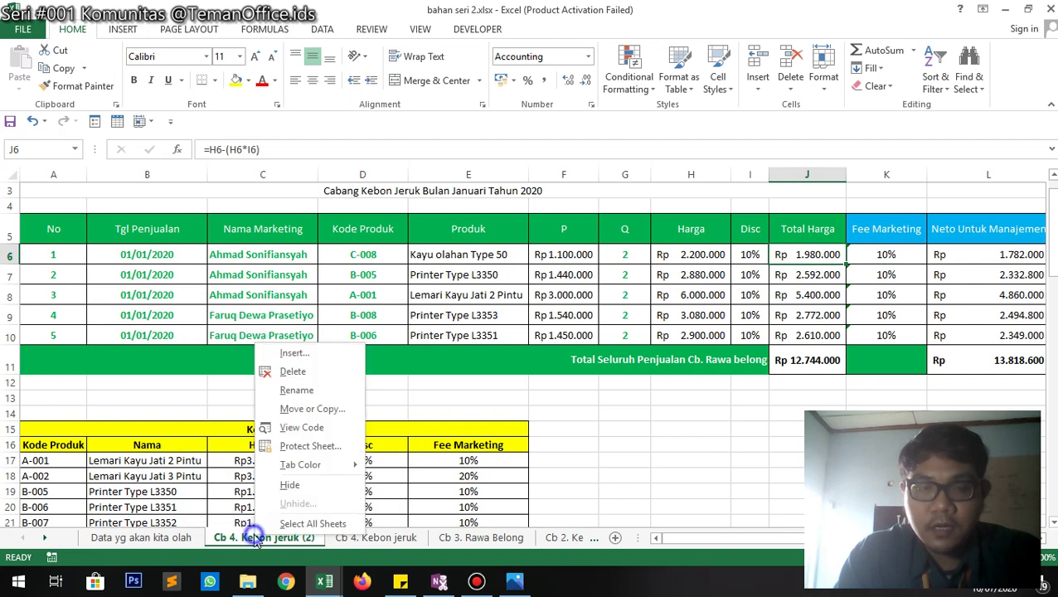
click(288, 396)
text(All data)
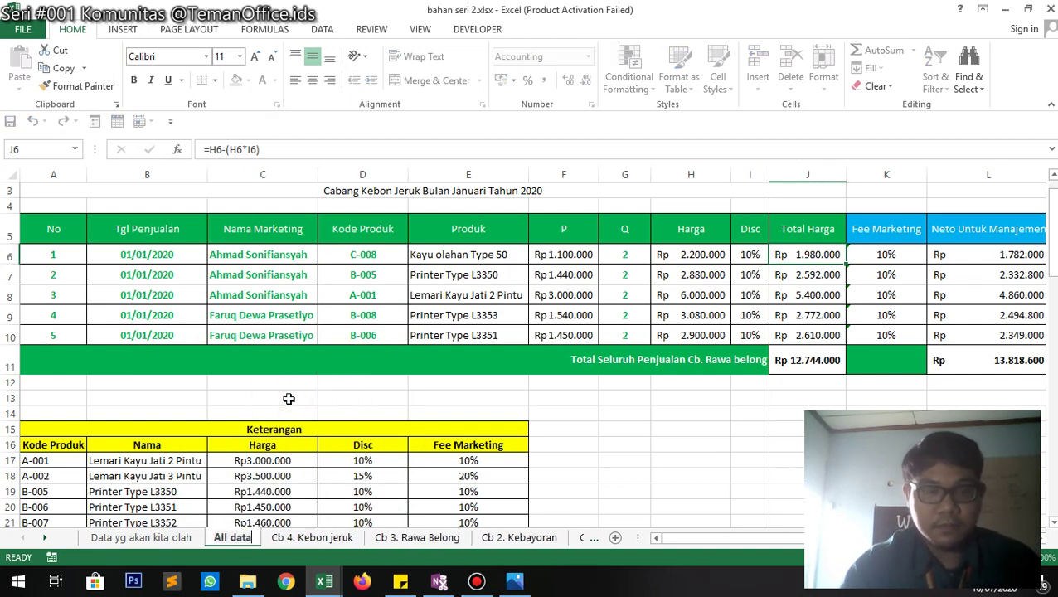
key(Return)
text(])
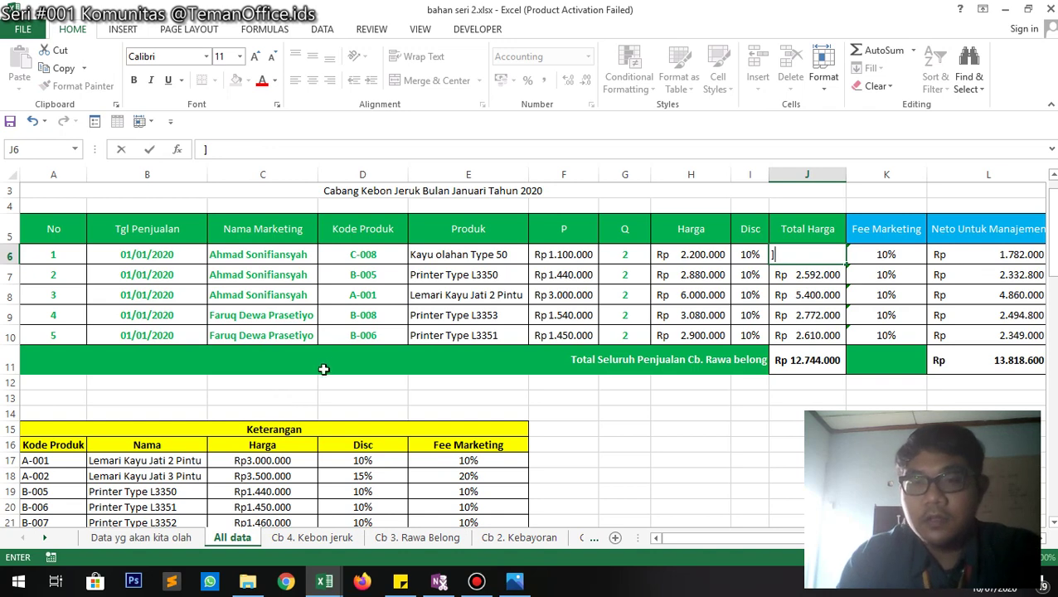
click(796, 277)
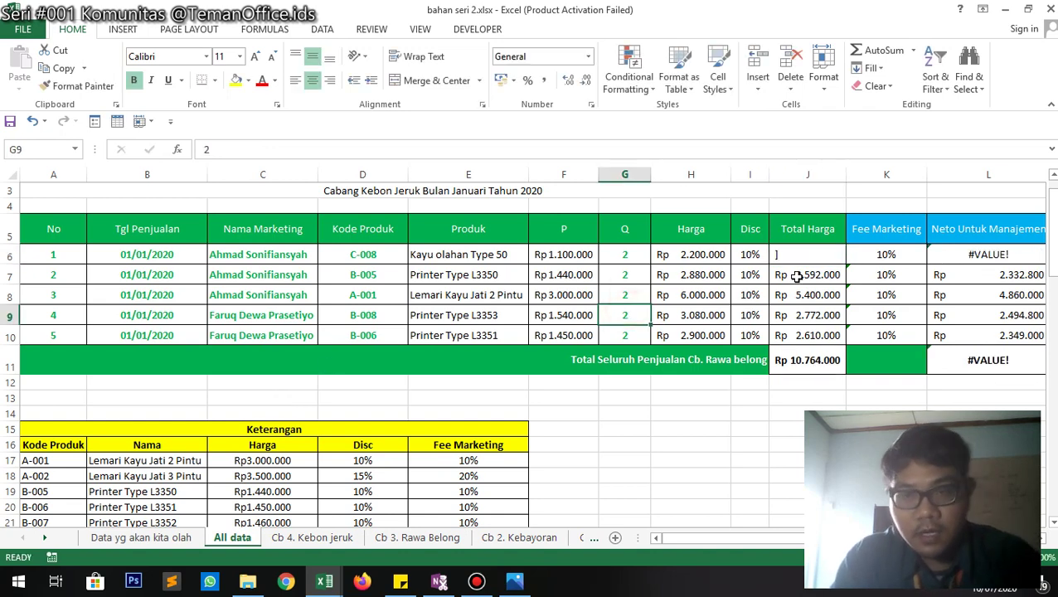
key(ctrl+z)
click(621, 315)
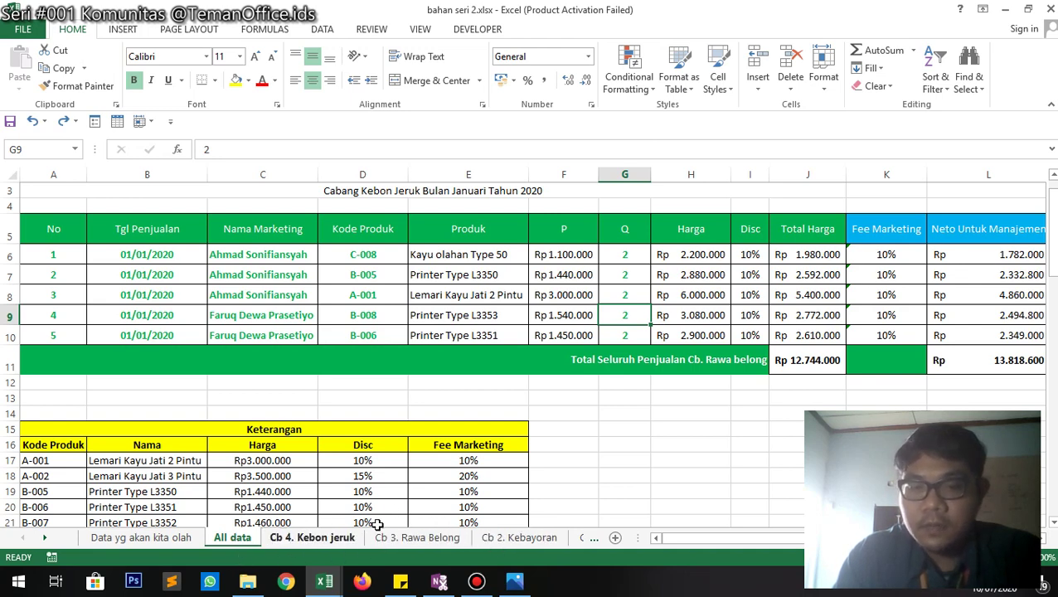
- Add a Cabang column header in M5, next to Neto Untuk Manajemen, and center it horizontally
click(875, 233)
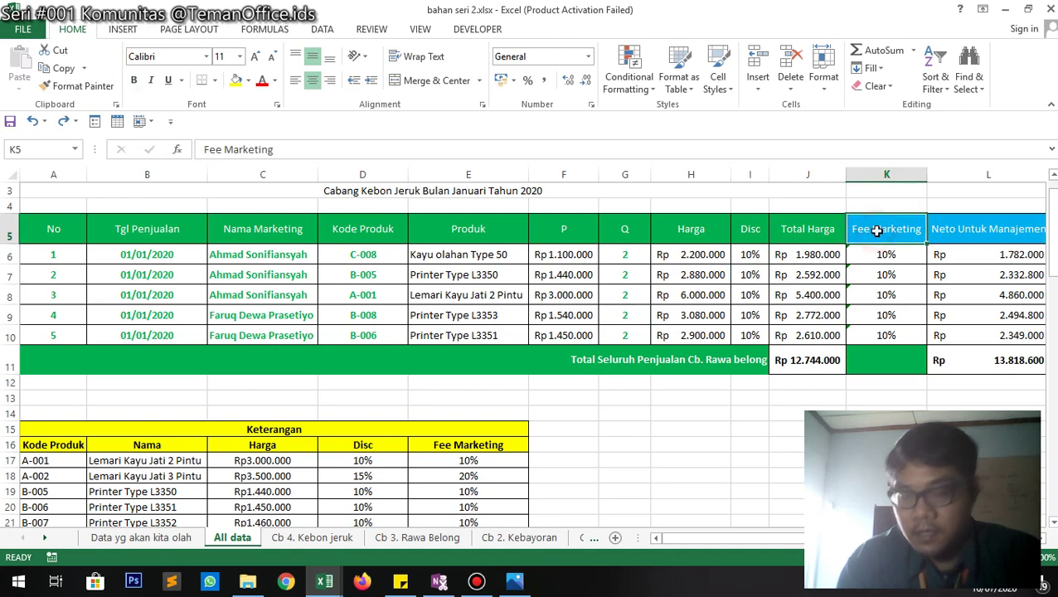
key(Right)
key(Right)
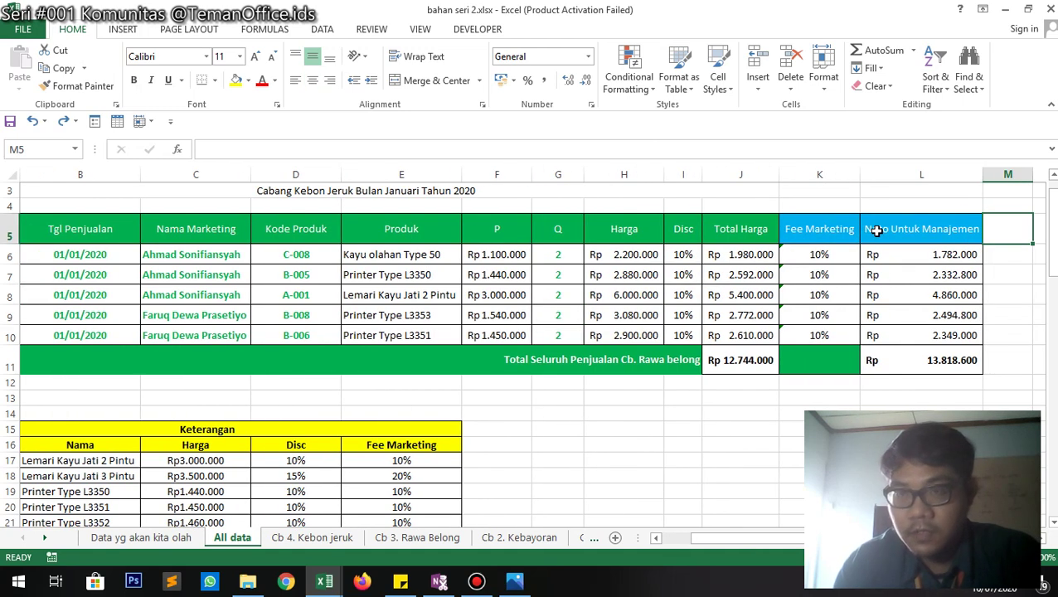
text(C)
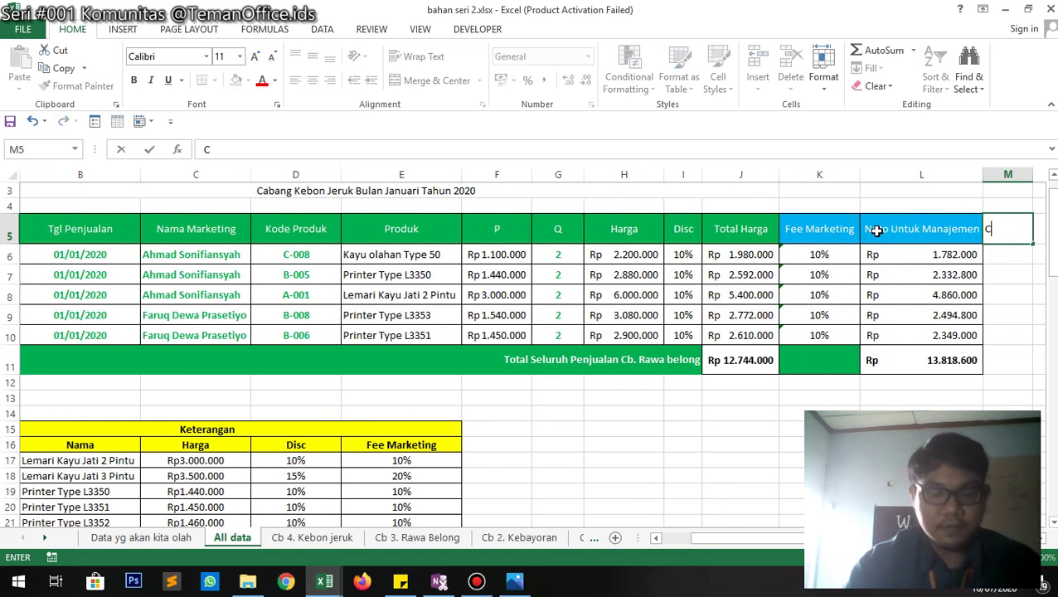
text(abang)
key(Return)
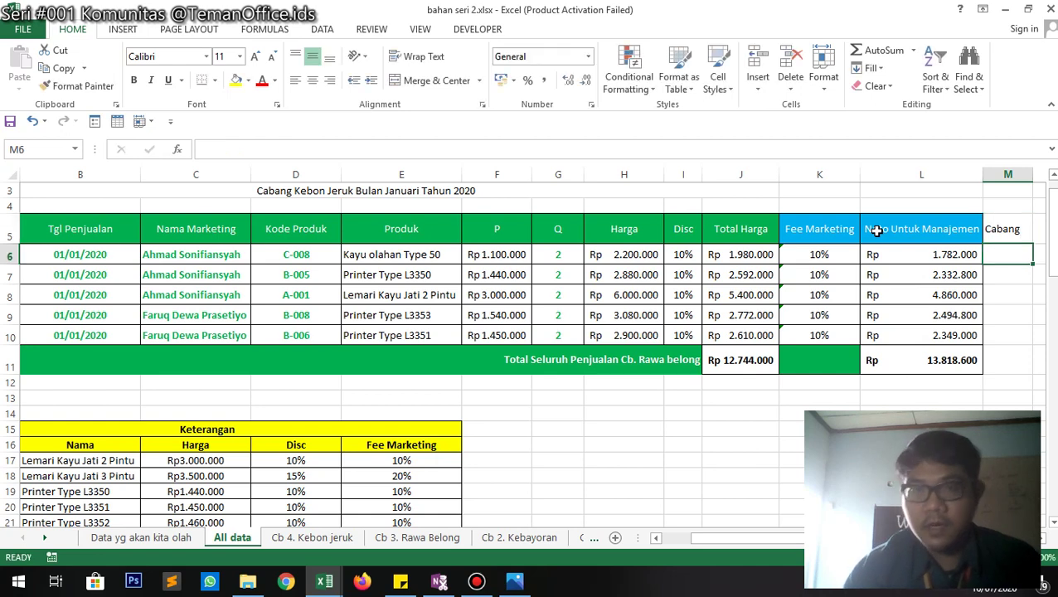
key(Left)
key(Left)
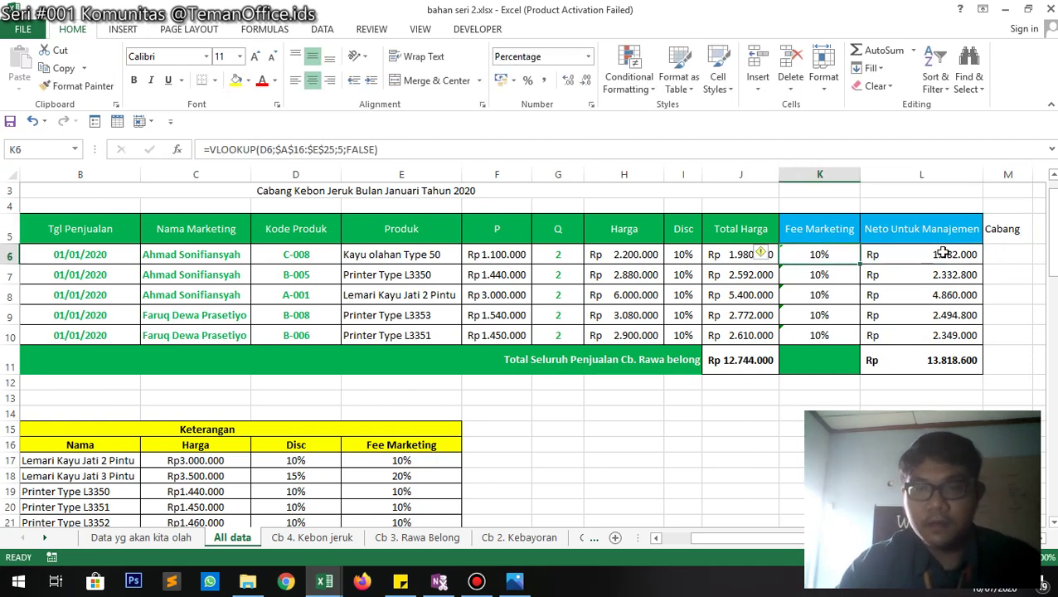
click(999, 230)
click(313, 82)
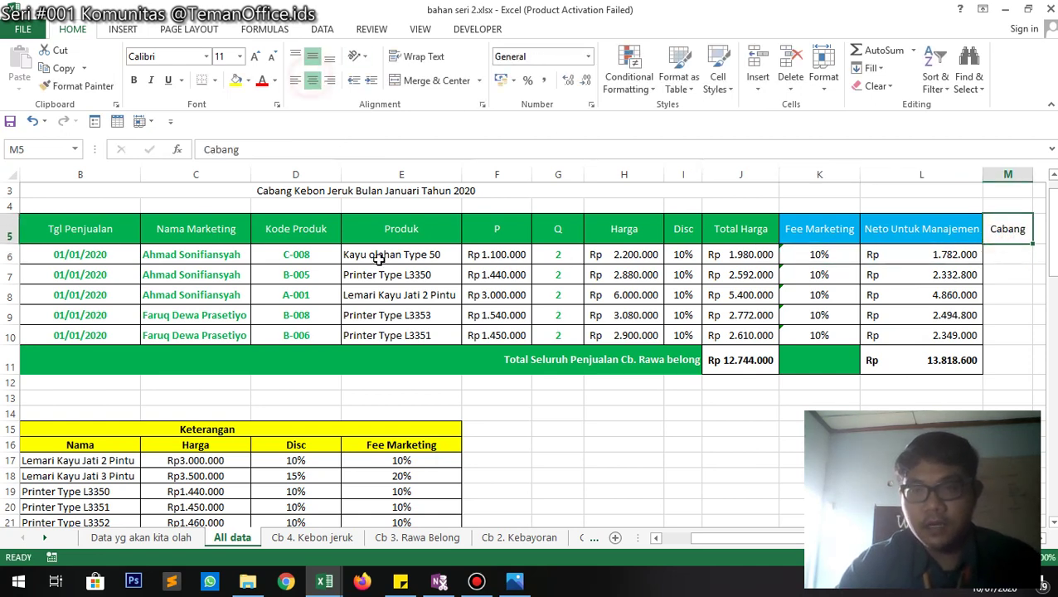
- Remove the branch wording from the A3 subtitle so it reads Bulan Januari Tahun 2020
scroll(381, 251, up, 1)
click(338, 235)
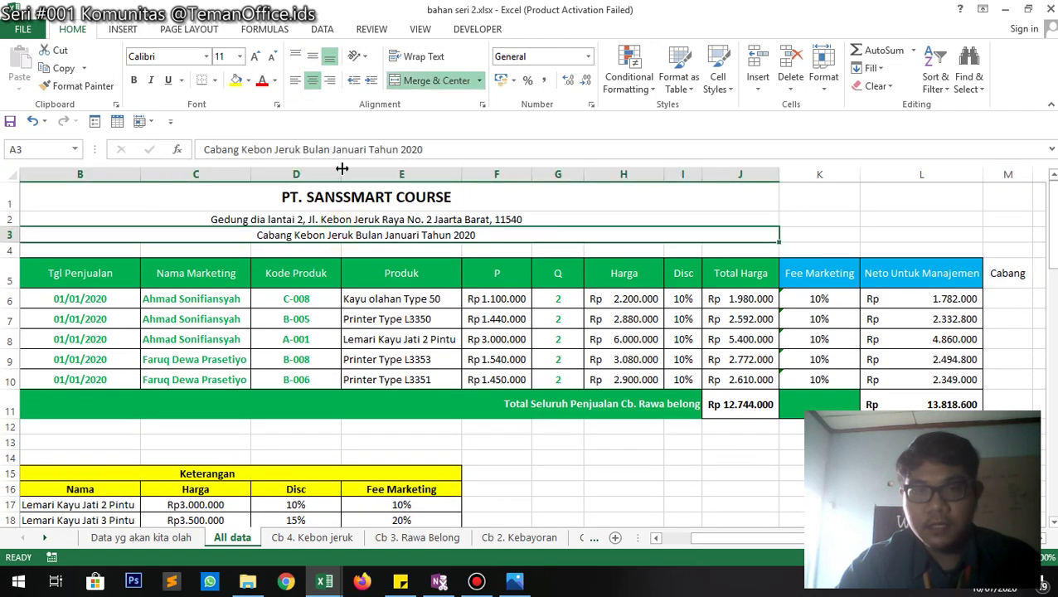
click(301, 152)
key(ctrl+shift+Left)
key(ctrl+shift+Left)
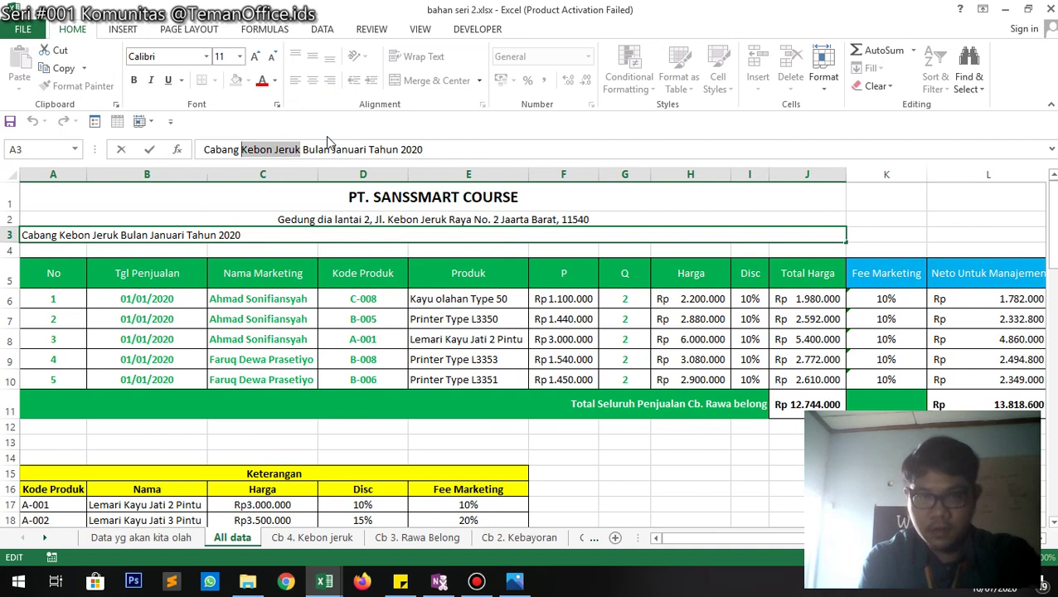
key(BackSpace)
key(BackSpace)
key(BackSpace)
key(BackSpace)
key(BackSpace)
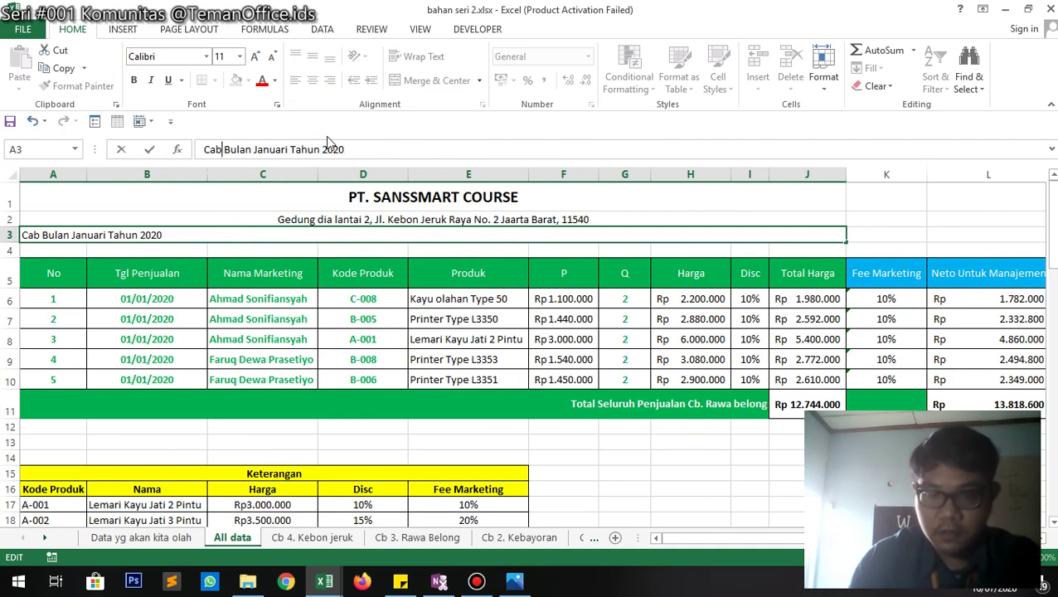
key(BackSpace)
key(BackSpace)
key(BackSpace)
key(BackSpace)
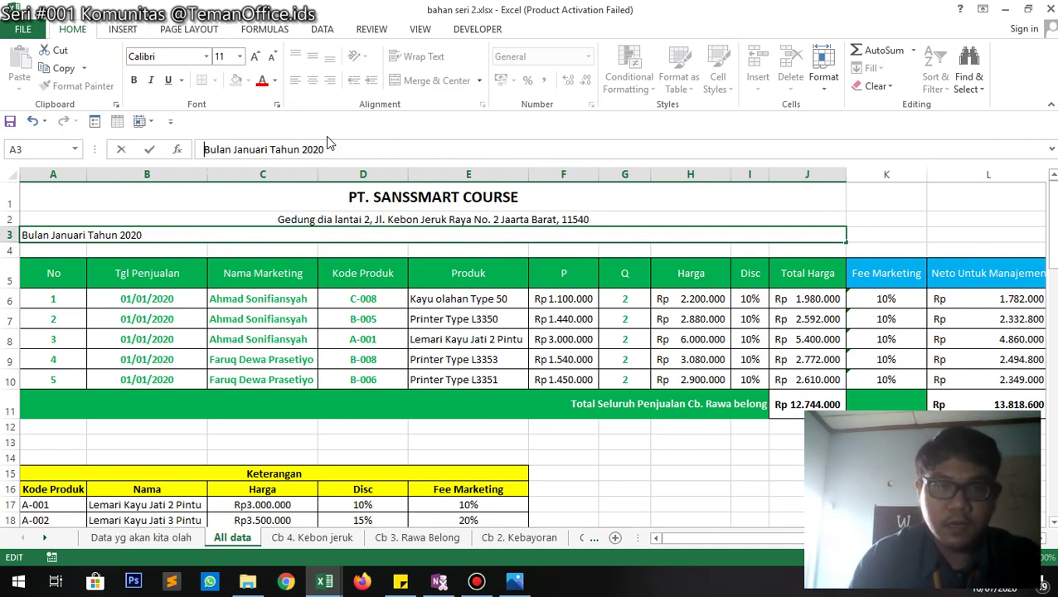
key(Return)
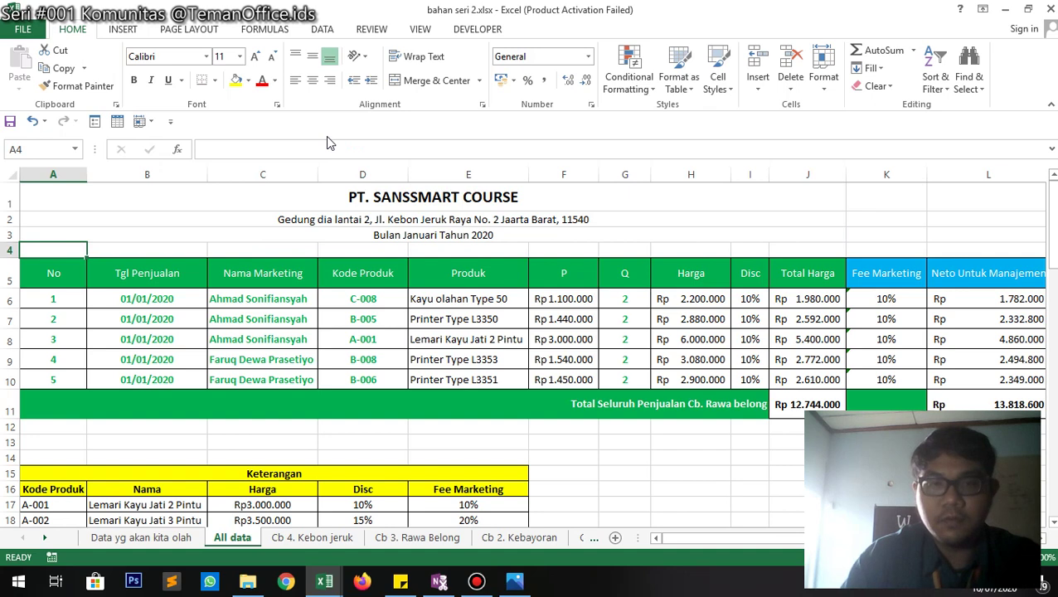
- Remove the branch name from the total row label in D11, leaving Total Seluruh Penjualan
click(663, 406)
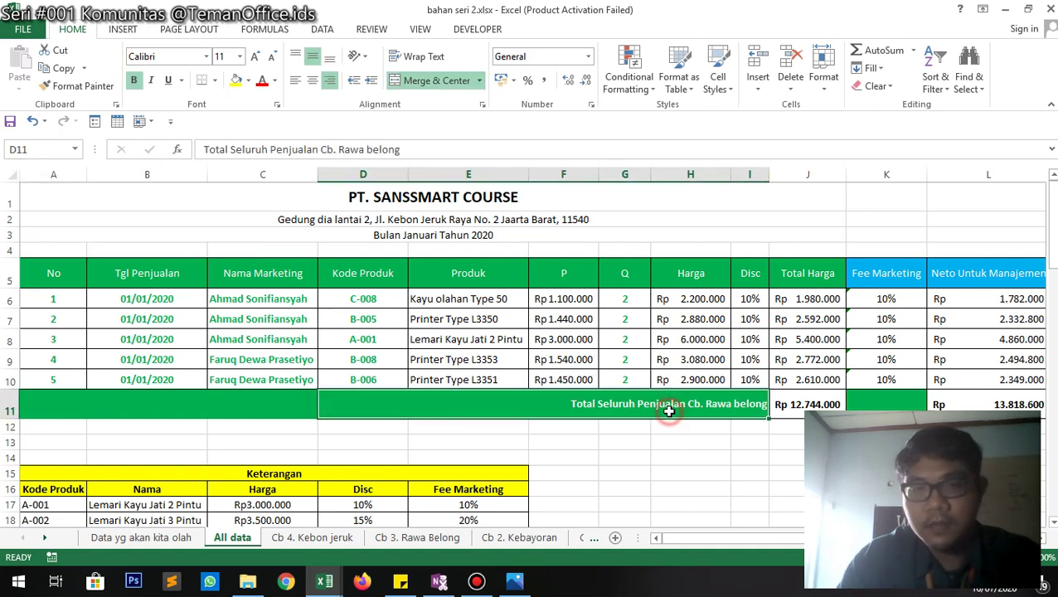
click(416, 151)
key(ctrl+shift+Left)
key(ctrl+shift+Left)
key(ctrl+shift+Left)
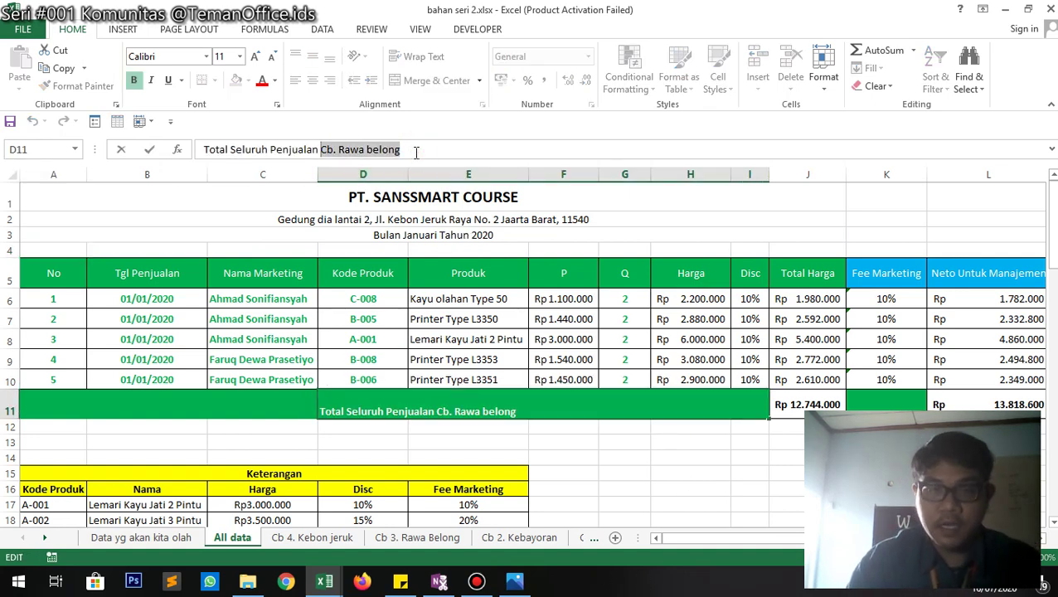
key(BackSpace)
key(Return)
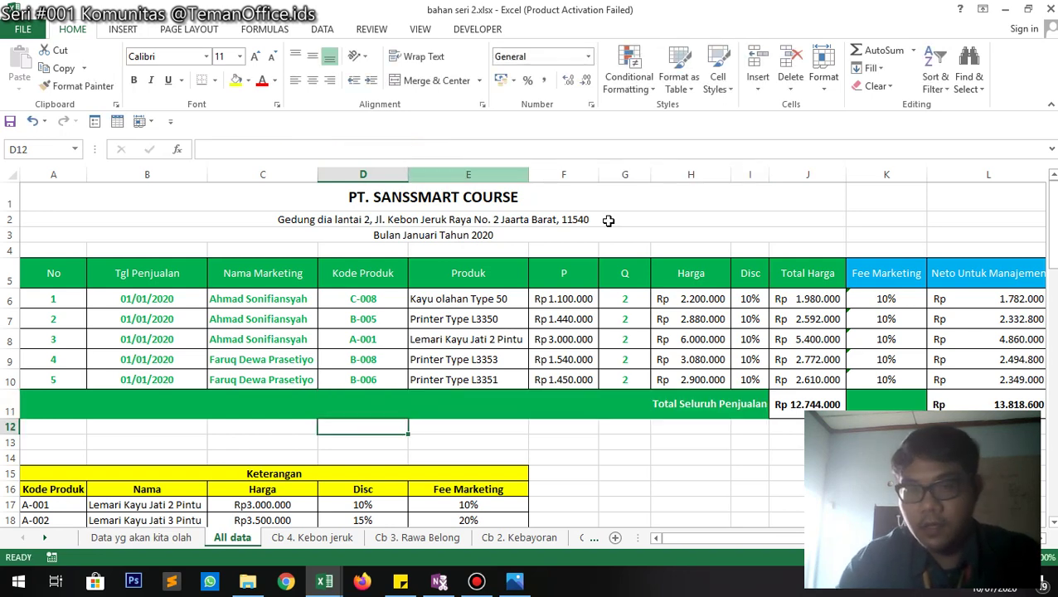
- Enter Kebon Jeruk in M6 and fill it down the Cabang column to M10
click(983, 283)
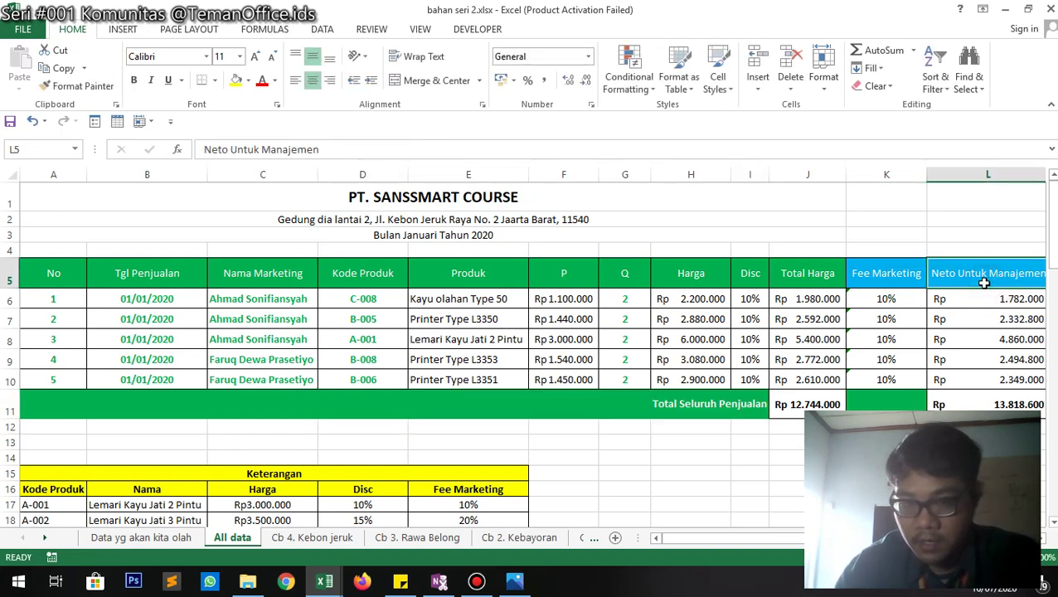
key(Right)
key(Down)
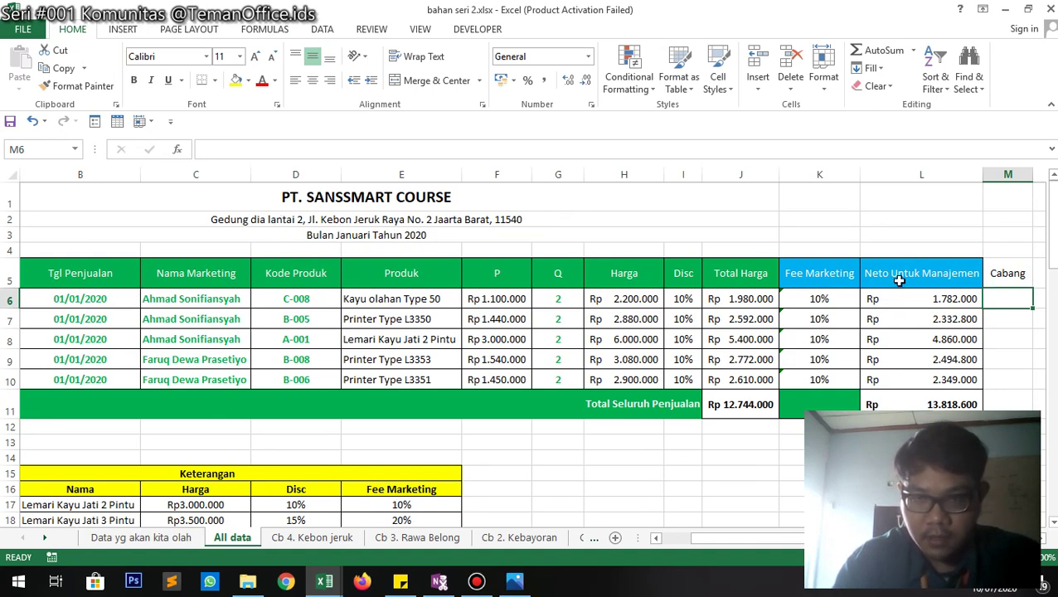
text(Keb)
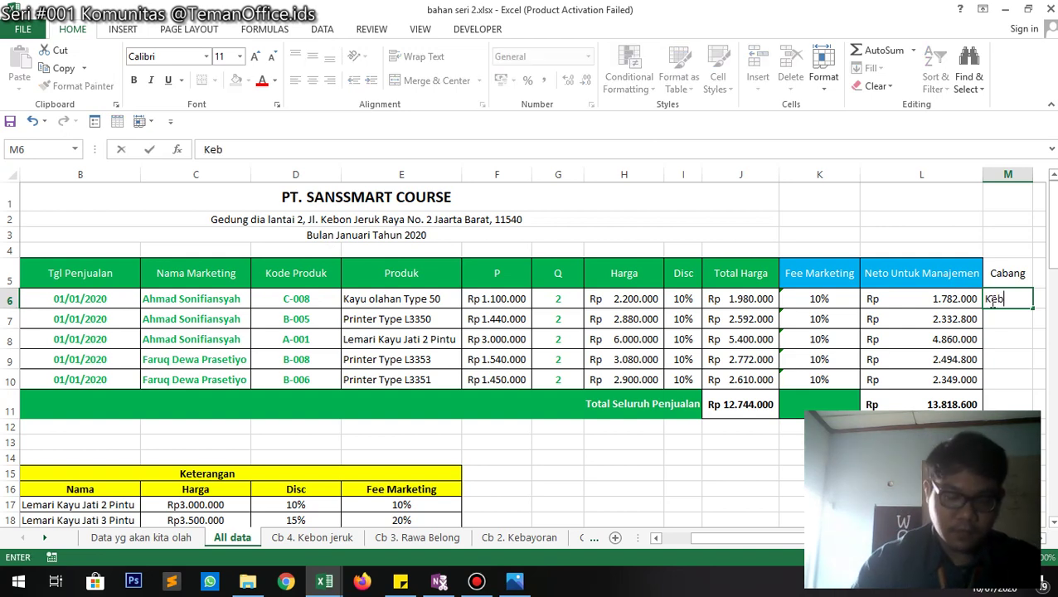
text(on Jeruk)
key(Return)
click(992, 301)
scroll(1031, 253, down, 1)
drag(1032, 247, 1021, 323)
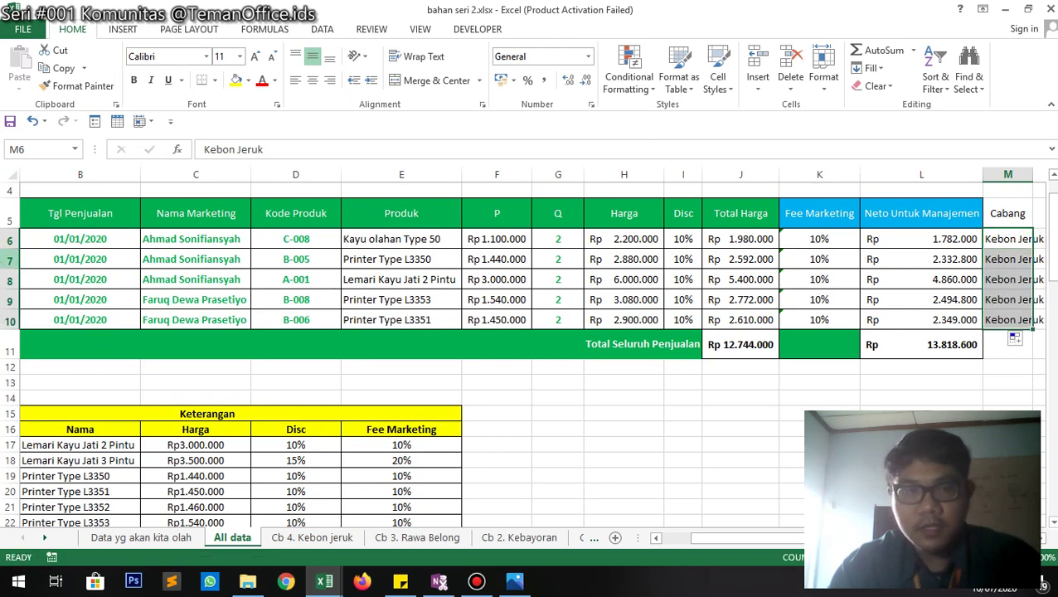
- Widen column M slightly to fit the branch names in the Cabang column
click(103, 314)
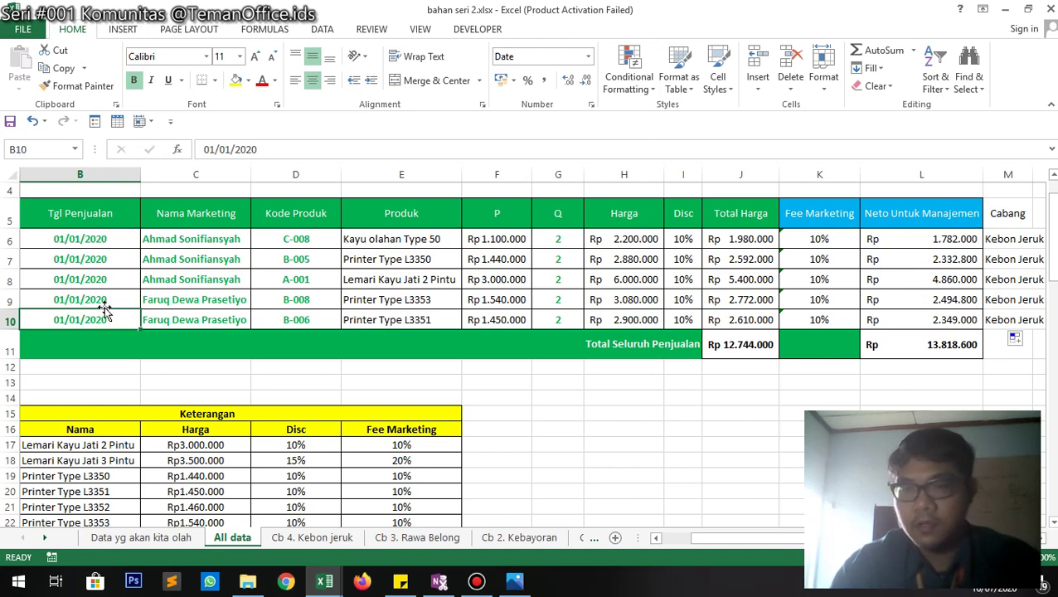
click(1025, 220)
drag(1039, 181, 1046, 182)
- Insert 140 blank rows above the Total Seluruh Penjualan row of the All data sheet, covering rows 11 to 150
click(7, 348)
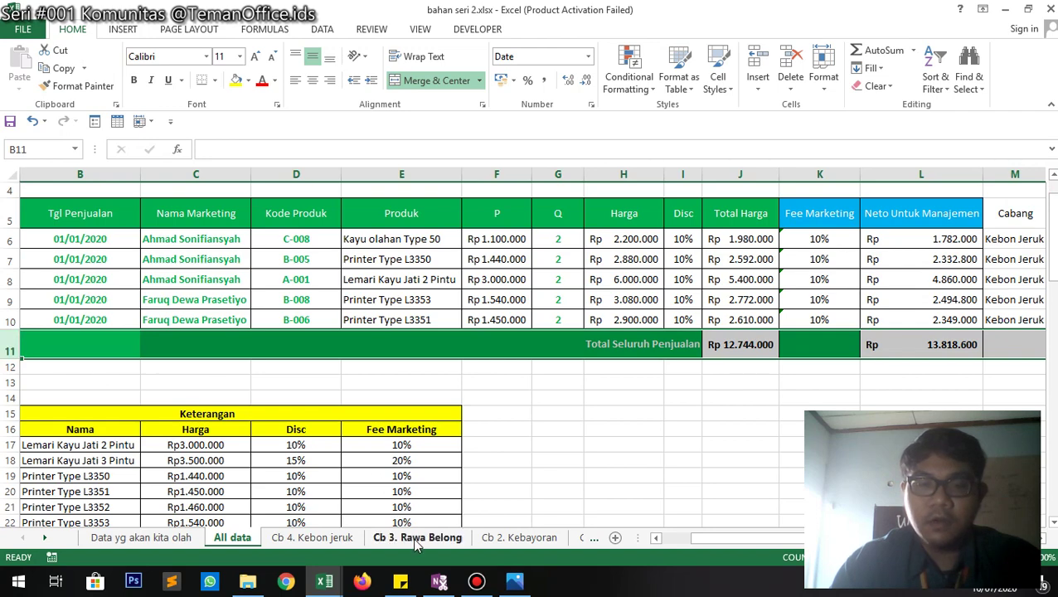
click(582, 537)
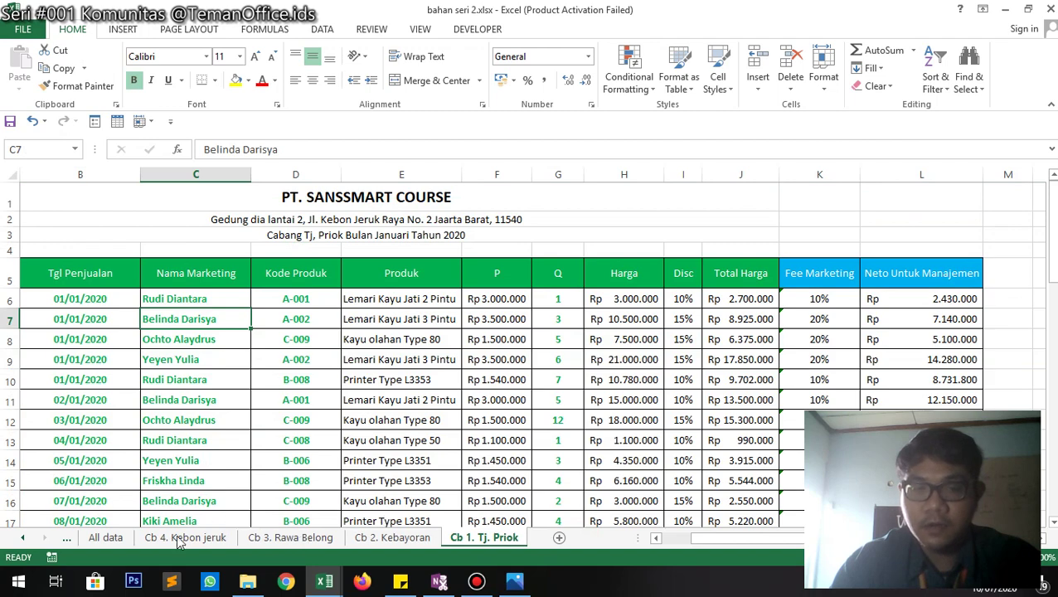
click(105, 538)
scroll(170, 351, down, 1)
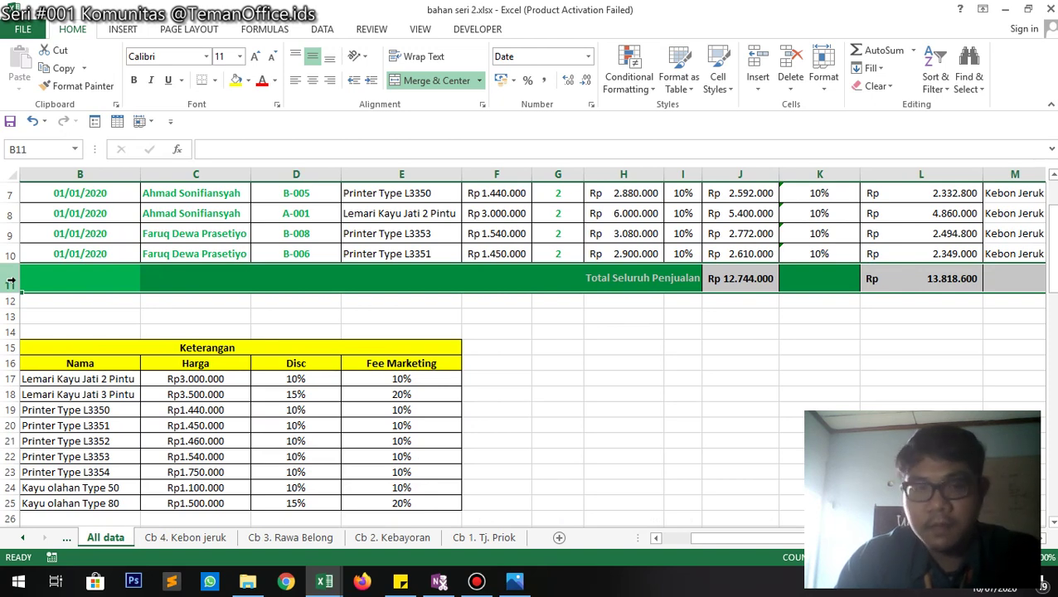
drag(10, 283, 5, 440)
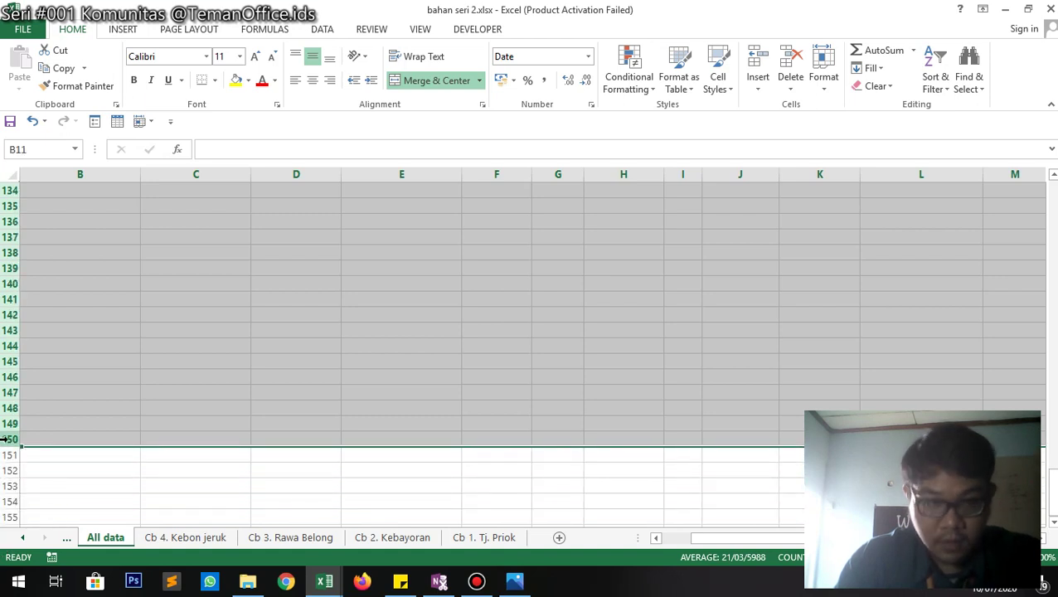
right_click(5, 440)
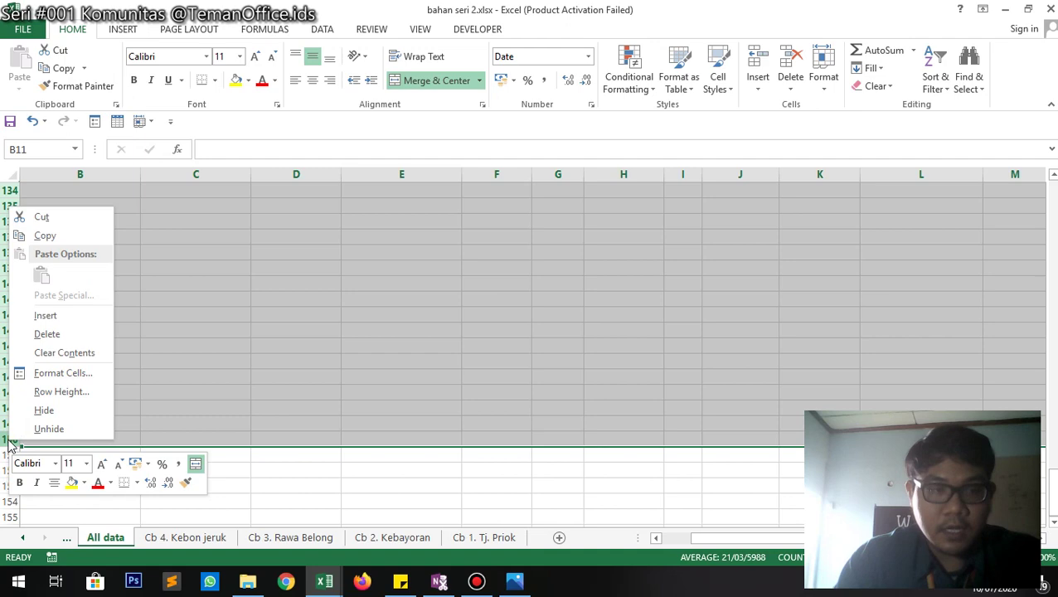
click(64, 316)
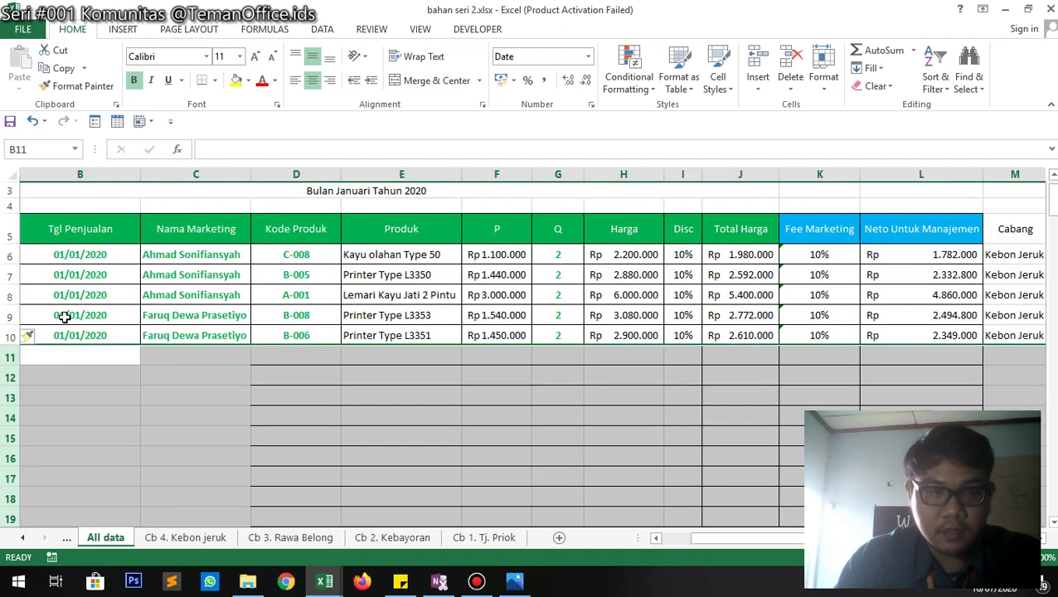
click(182, 358)
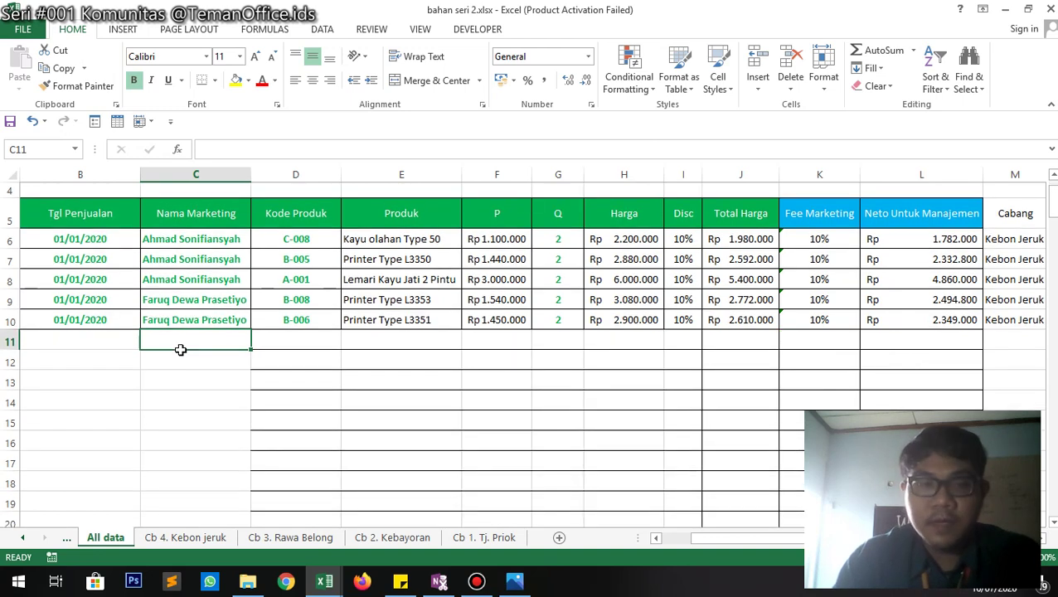
- Look over the inserted blank rows of the All data sheet down to the Total Seluruh Penjualan row
scroll(182, 350, down, 20)
scroll(179, 347, down, 20)
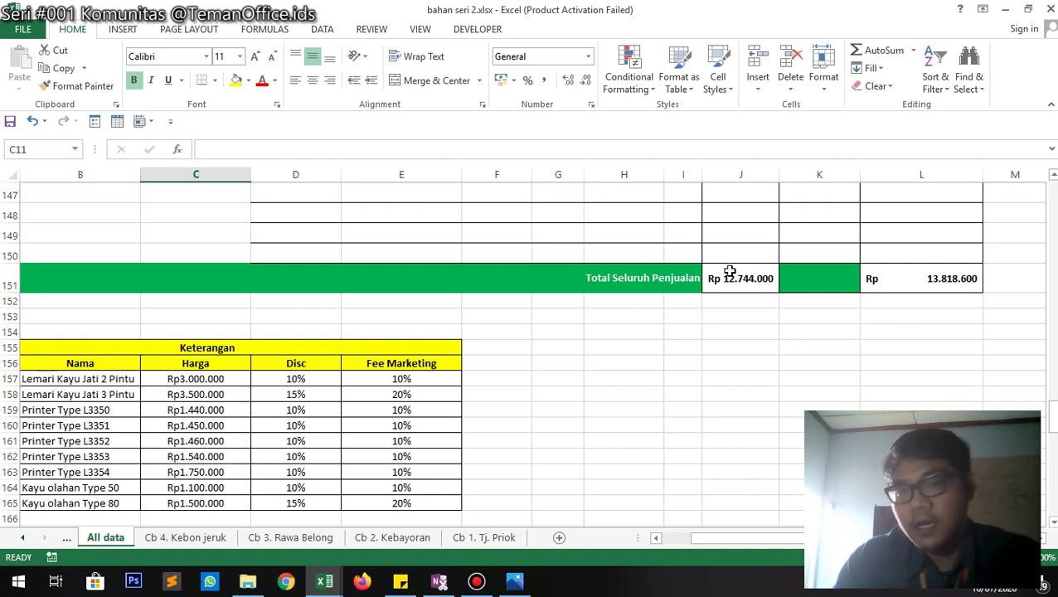
scroll(650, 327, up, 20)
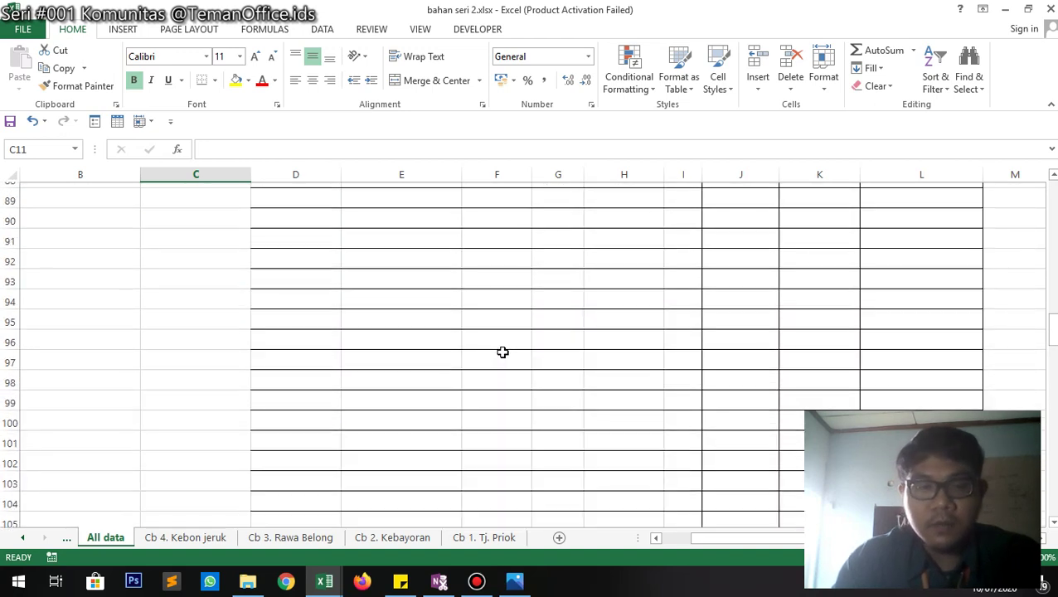
scroll(495, 355, up, 15)
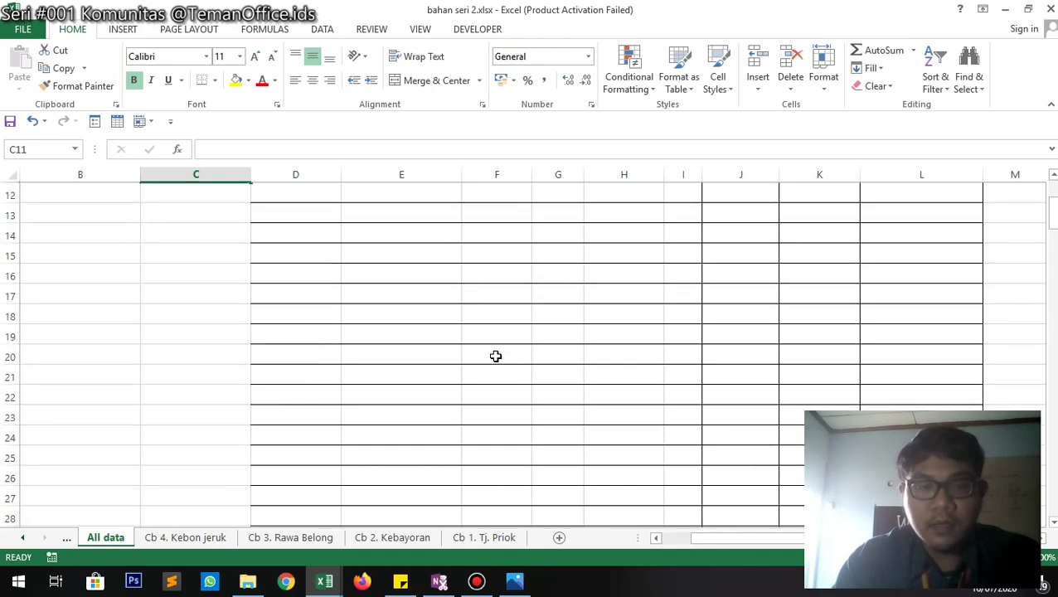
click(308, 537)
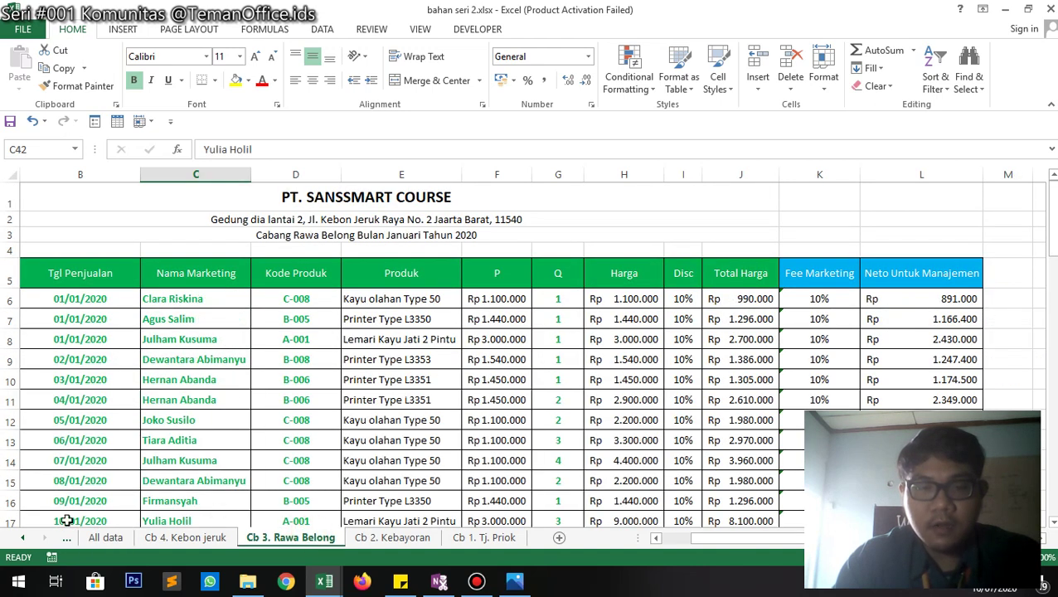
click(105, 539)
- Copy the sales records in B6:L68 of the Cb 3. Rawa Belong sheet and return to the All data sheet
click(260, 538)
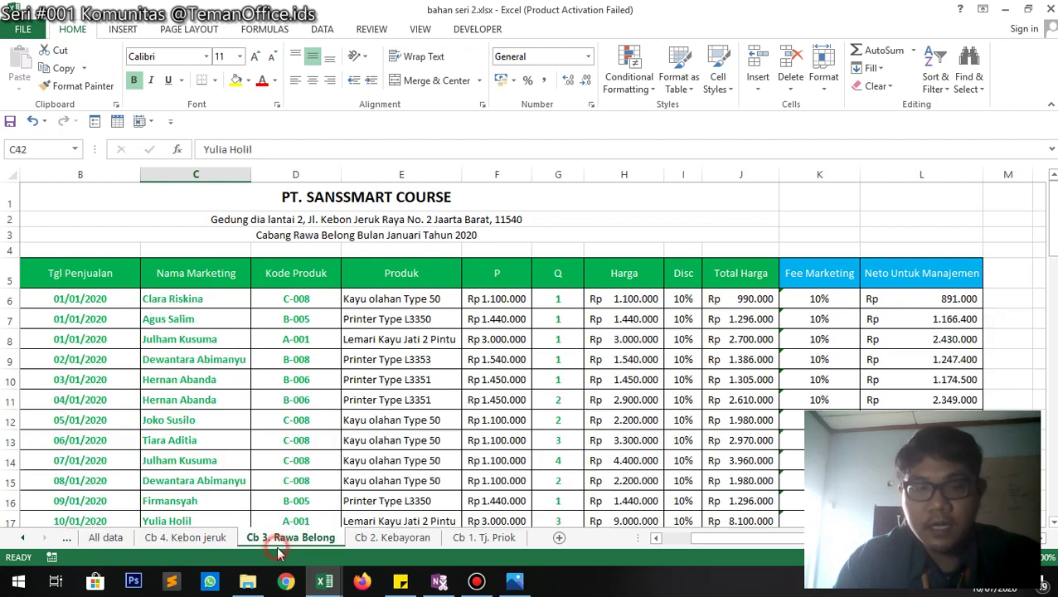
click(75, 300)
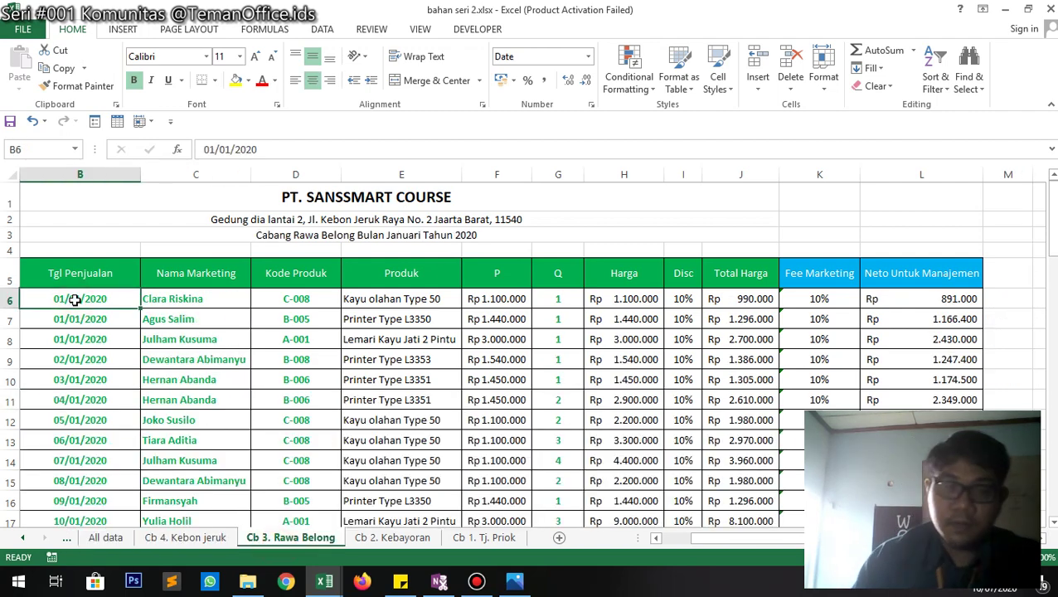
scroll(74, 300, left, 1)
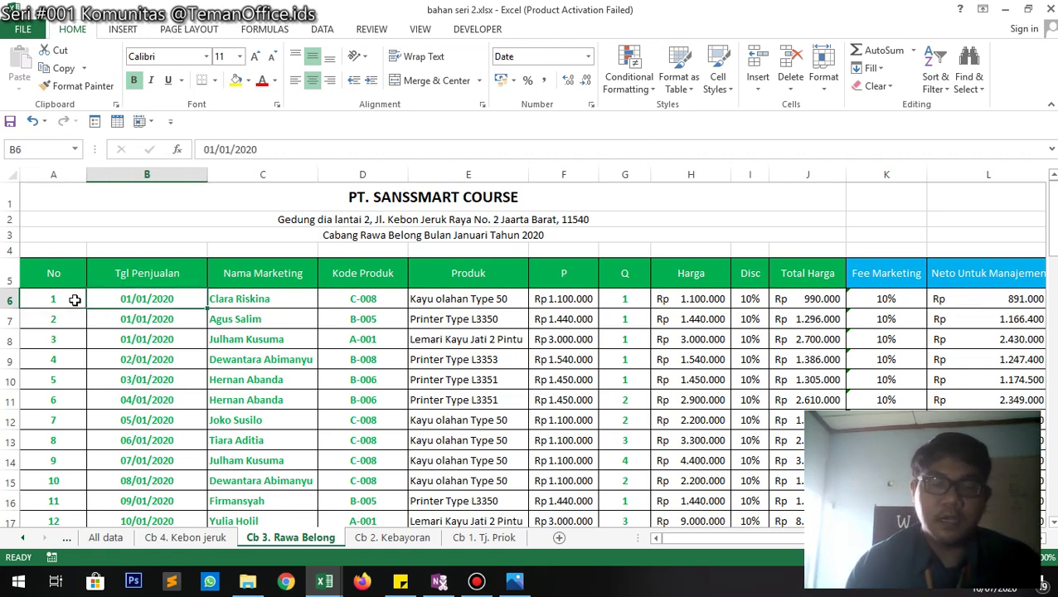
key(ctrl+shift+Right)
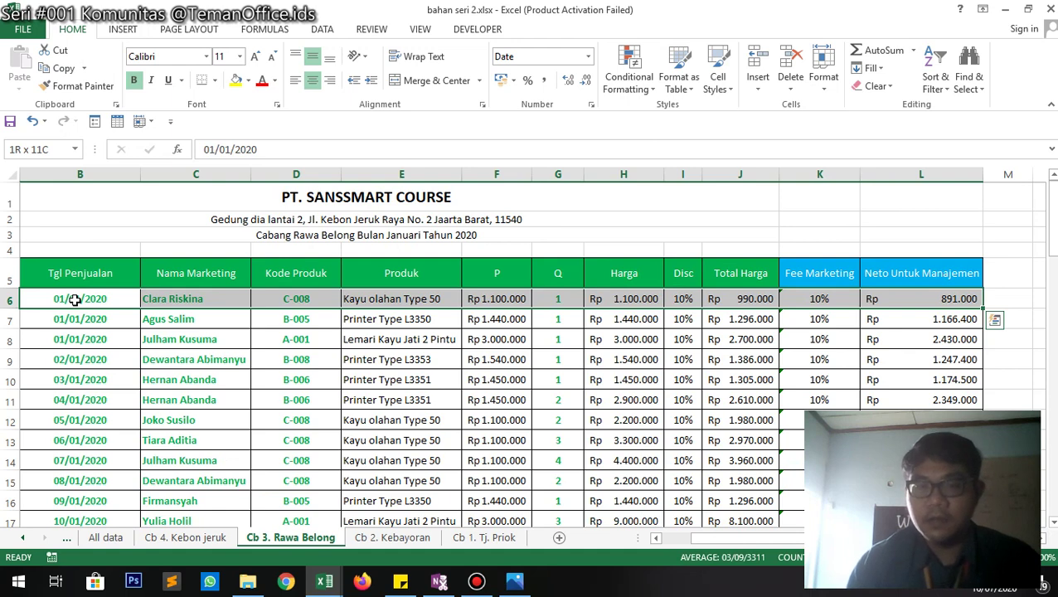
key(Left)
key(Right)
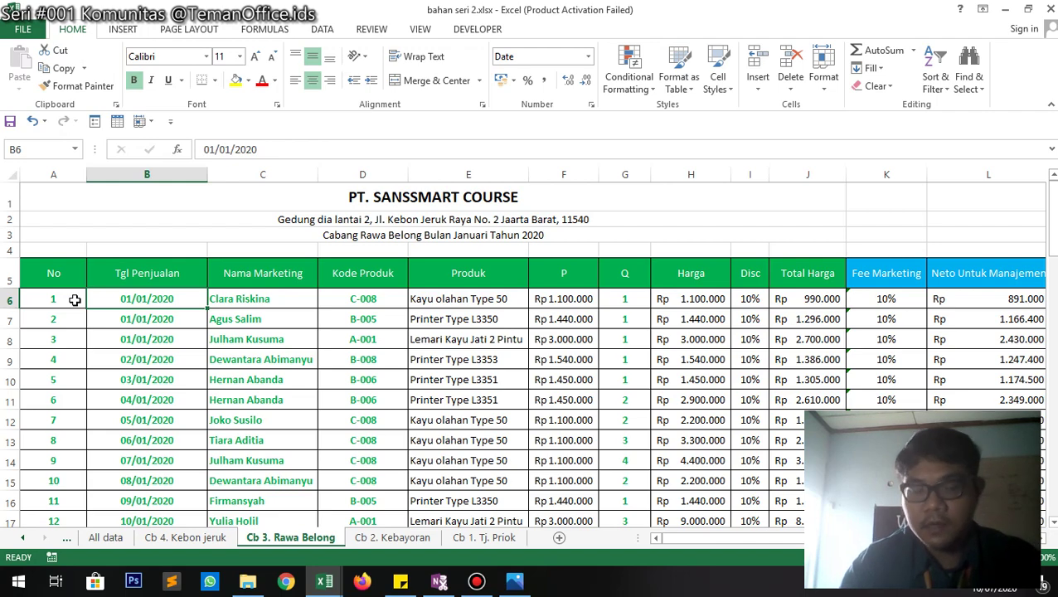
key(ctrl+shift+Right)
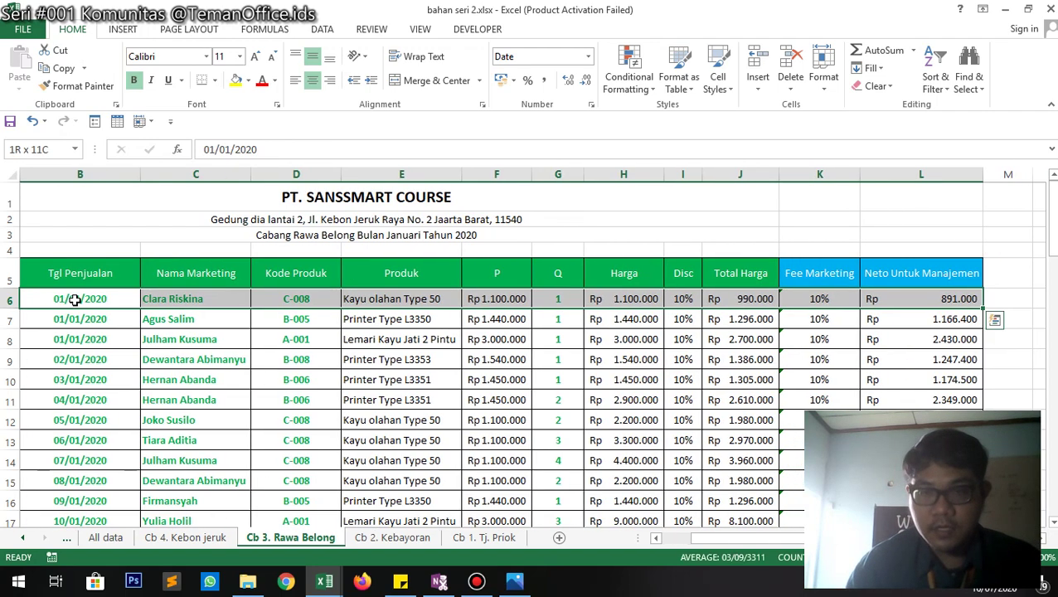
key(ctrl+shift+Down)
key(ctrl+c)
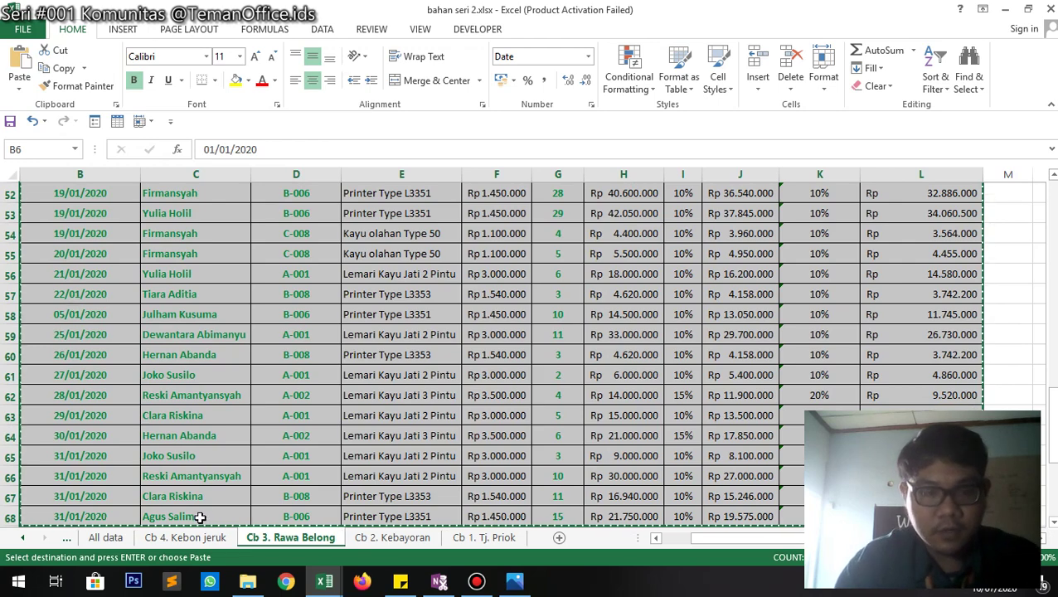
click(105, 537)
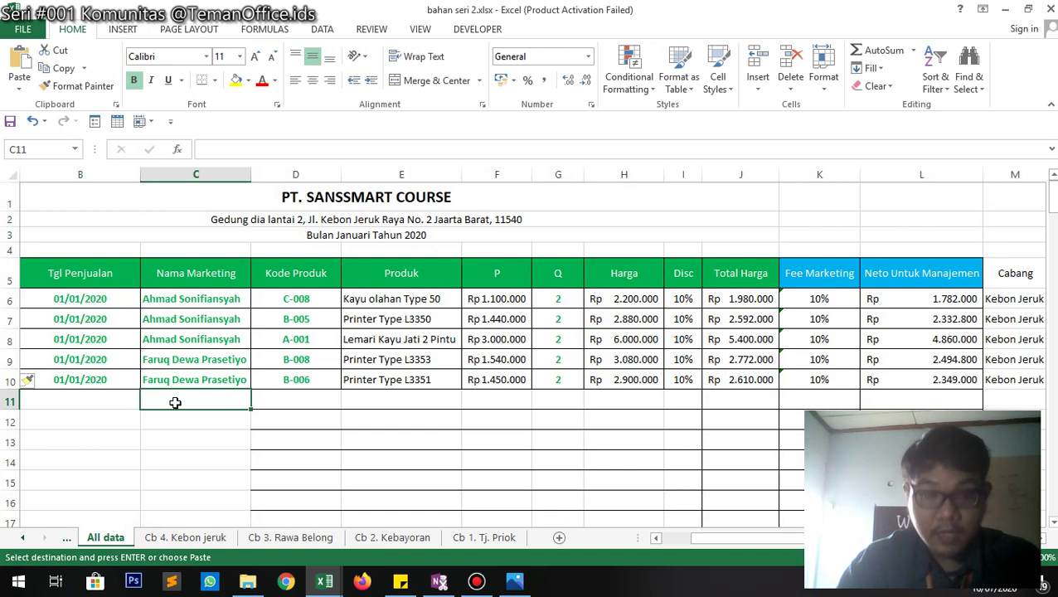
right_click(175, 402)
click(232, 164)
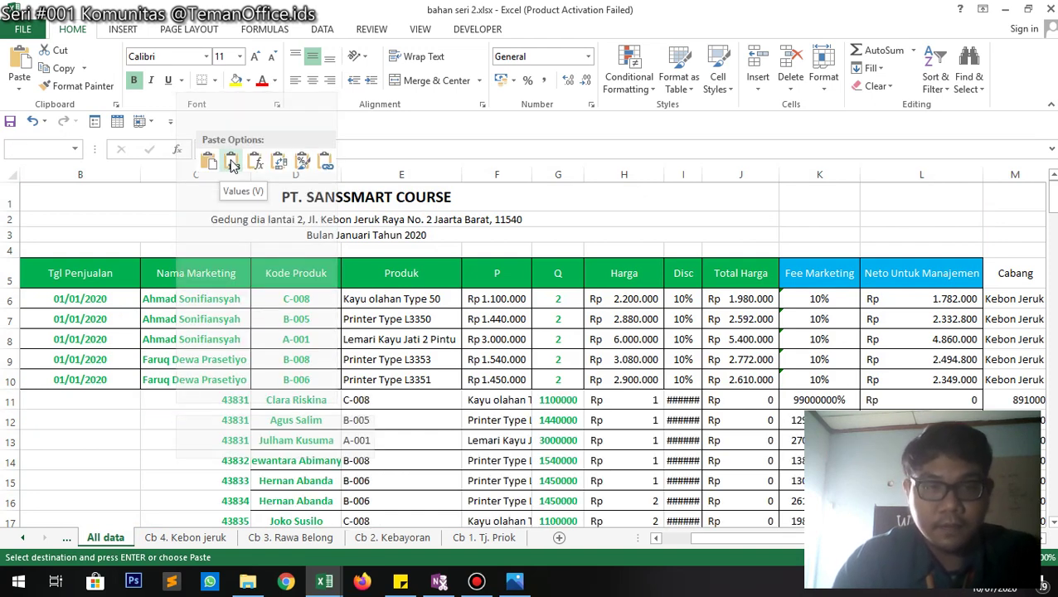
click(232, 164)
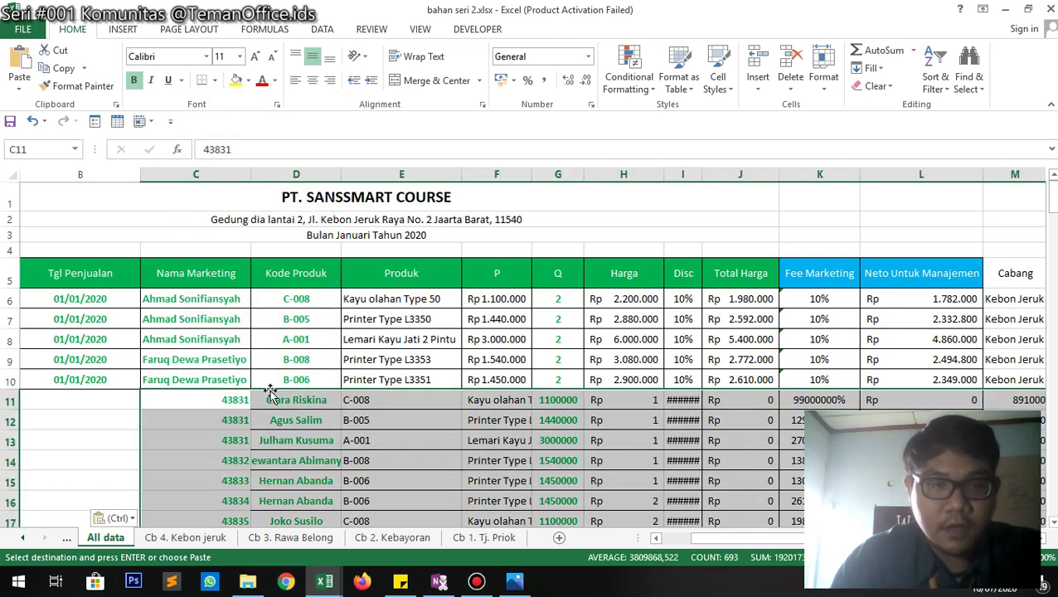
key(ctrl+z)
- Paste the copied Rawa Belong records as values into the All data sheet, starting at B11 below the Kebon Jeruk rows
key(Left)
key(Left)
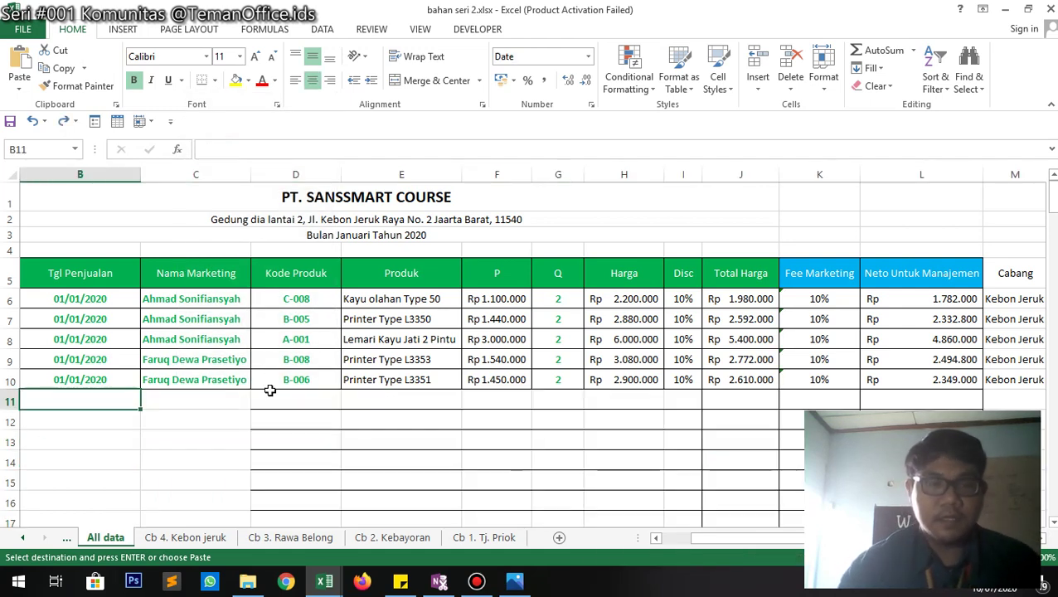
key(Right)
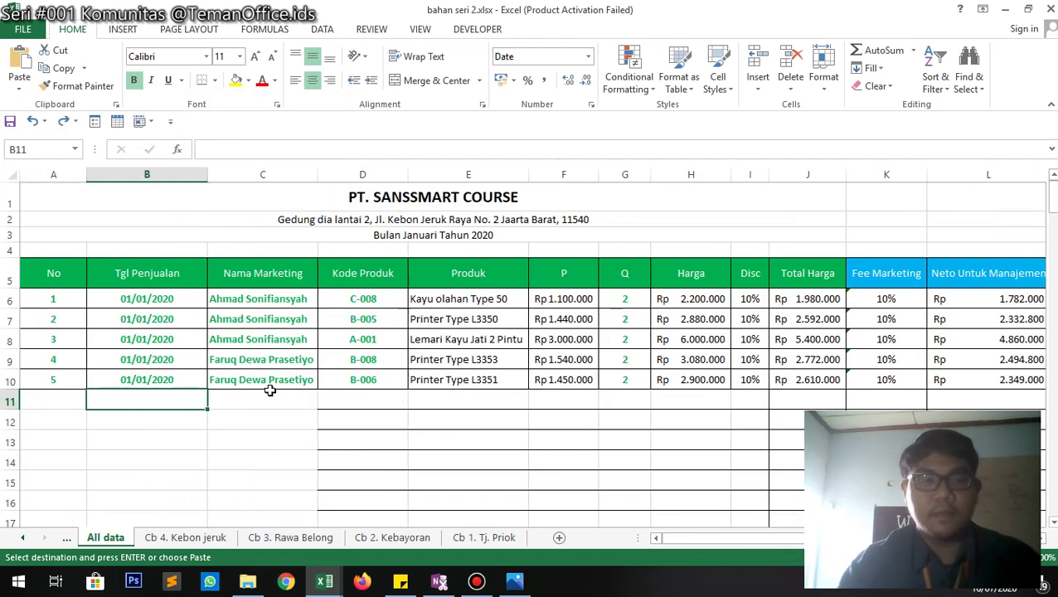
right_click(169, 406)
click(225, 162)
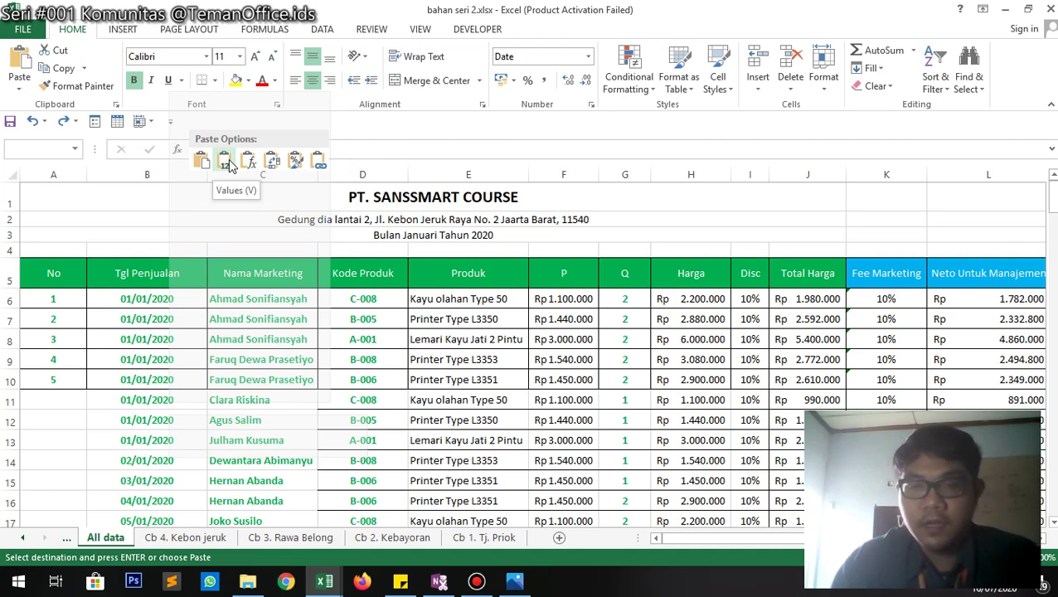
right_click(171, 405)
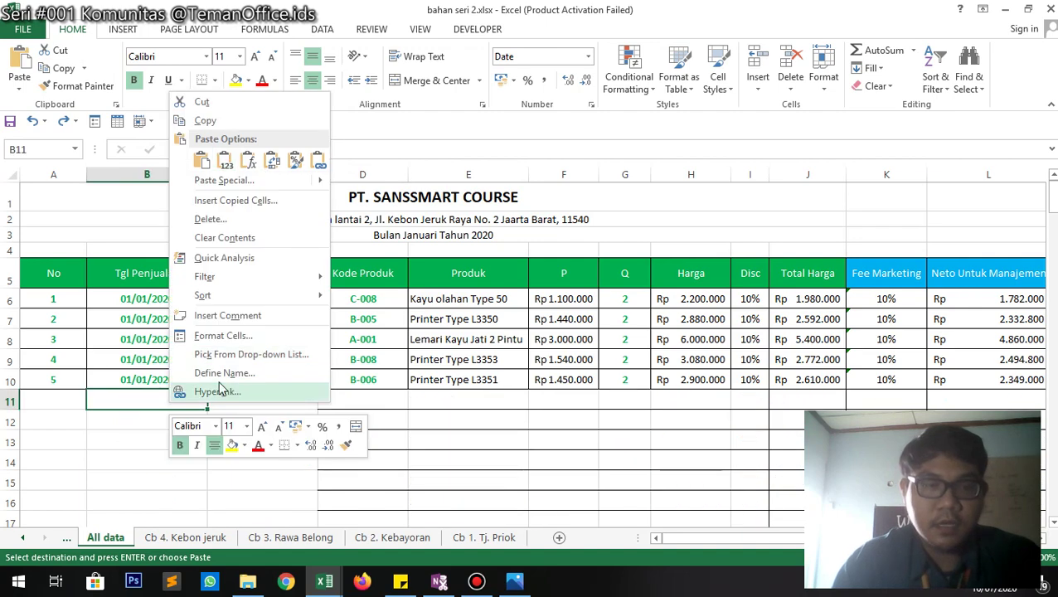
click(200, 159)
- Review the pasted Rawa Belong records from row 11 down, checking that they line up with the table columns
scroll(178, 373, down, 2)
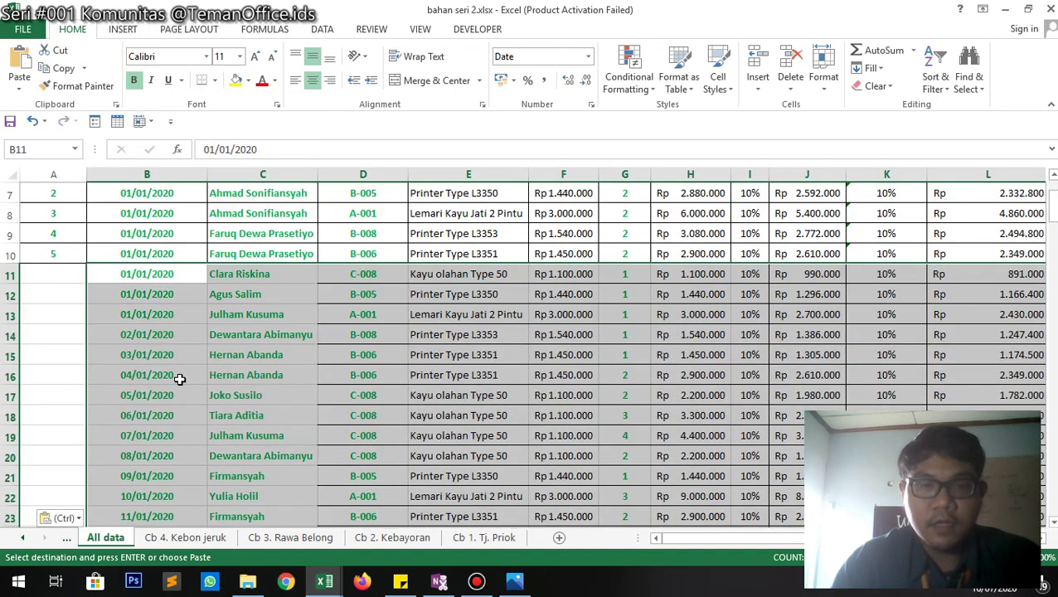
click(236, 381)
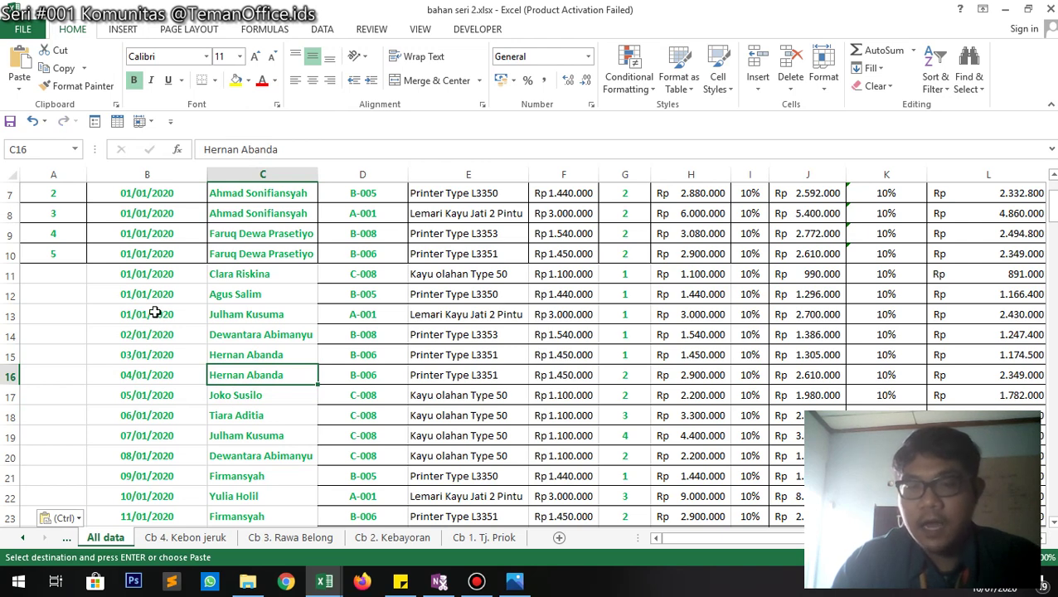
click(538, 274)
click(527, 372)
click(431, 352)
click(627, 315)
click(870, 294)
click(937, 274)
click(430, 233)
click(390, 275)
scroll(165, 305, down, 8)
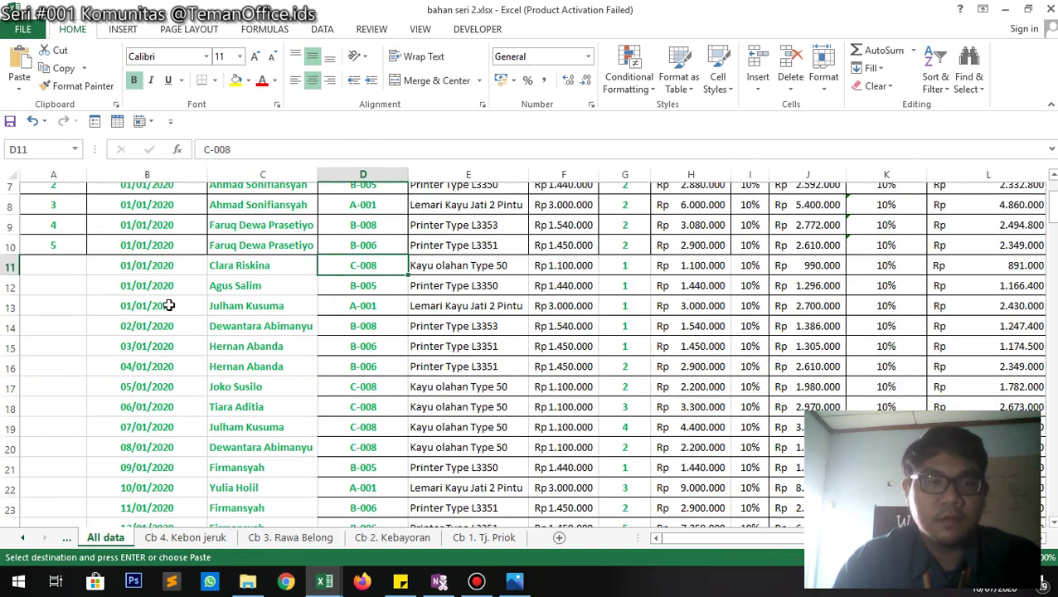
scroll(165, 320, up, 10)
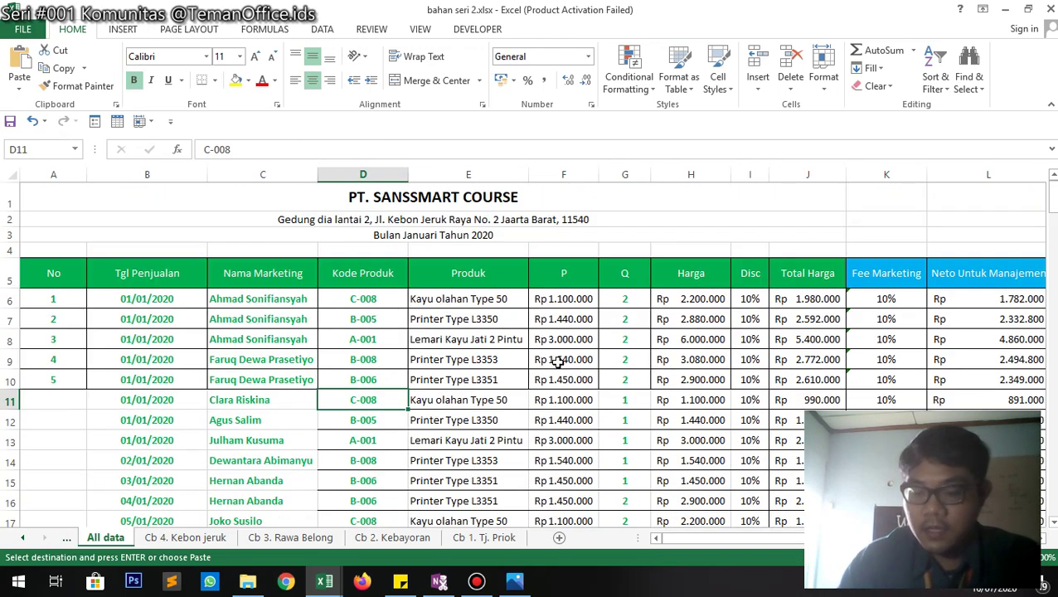
- Enter Rawa Belong in M11 as the Cabang of the first pasted record
key(Right)
key(Right)
key(Right)
key(Right)
key(Right)
key(Right)
key(Right)
key(Right)
key(Right)
key(Right)
key(Right)
key(Left)
key(Left)
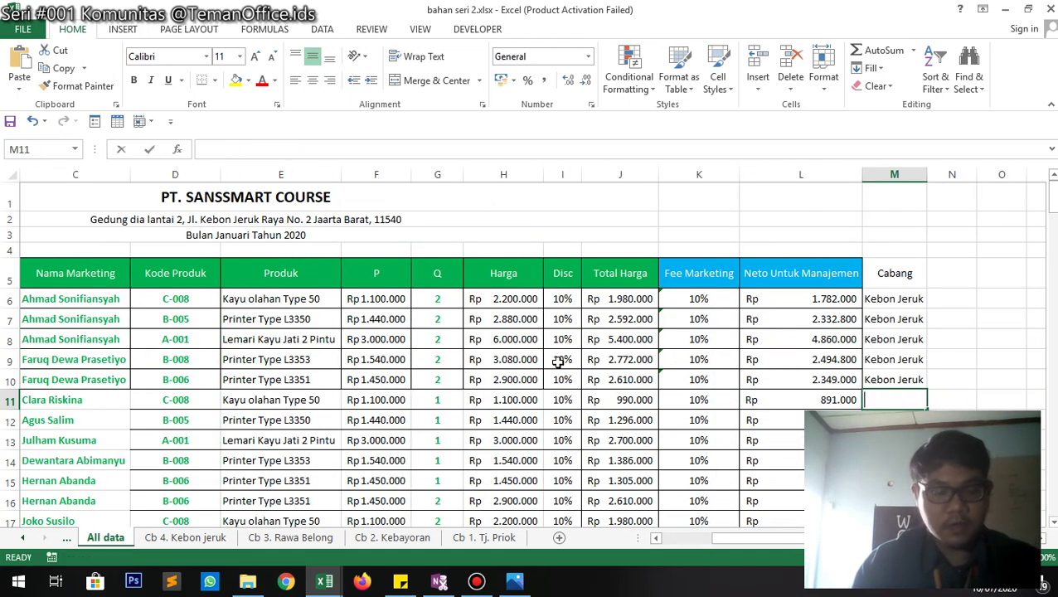
text(Rawa Belonh)
key(Return)
key(Up)
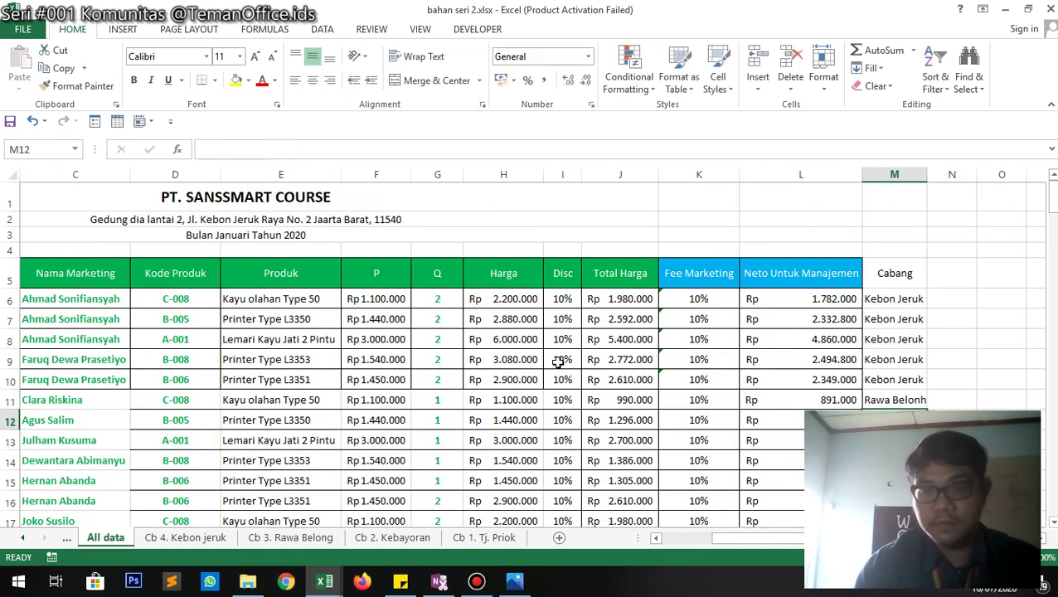
key(F2)
key(BackSpace)
text(g)
key(Return)
key(Up)
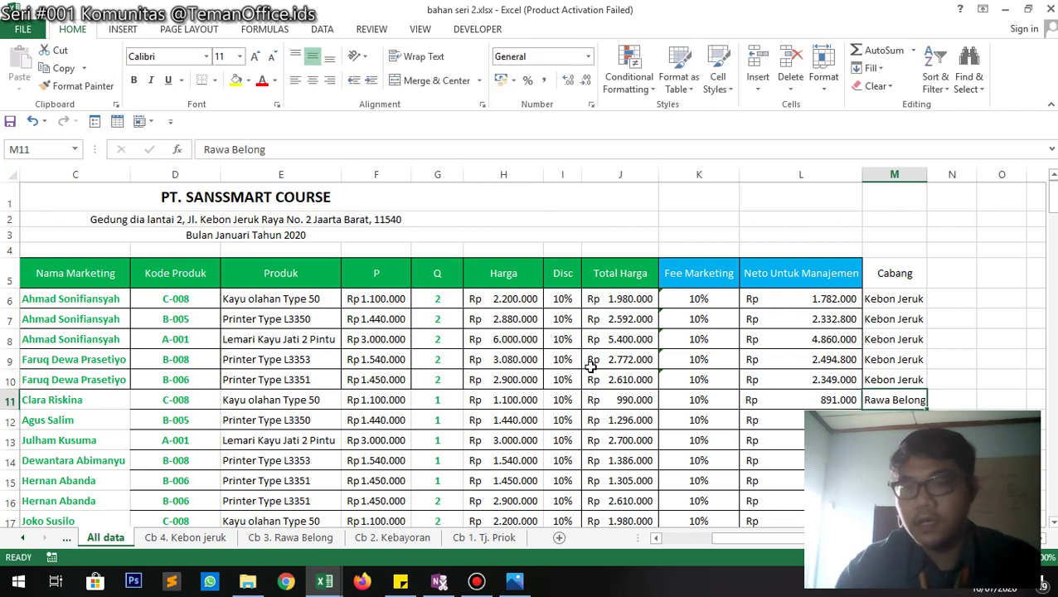
- Fill Rawa Belong from M11 down the Cabang column to M73, the last pasted record
scroll(900, 300, down, 2)
double_click(929, 281)
scroll(920, 298, down, 20)
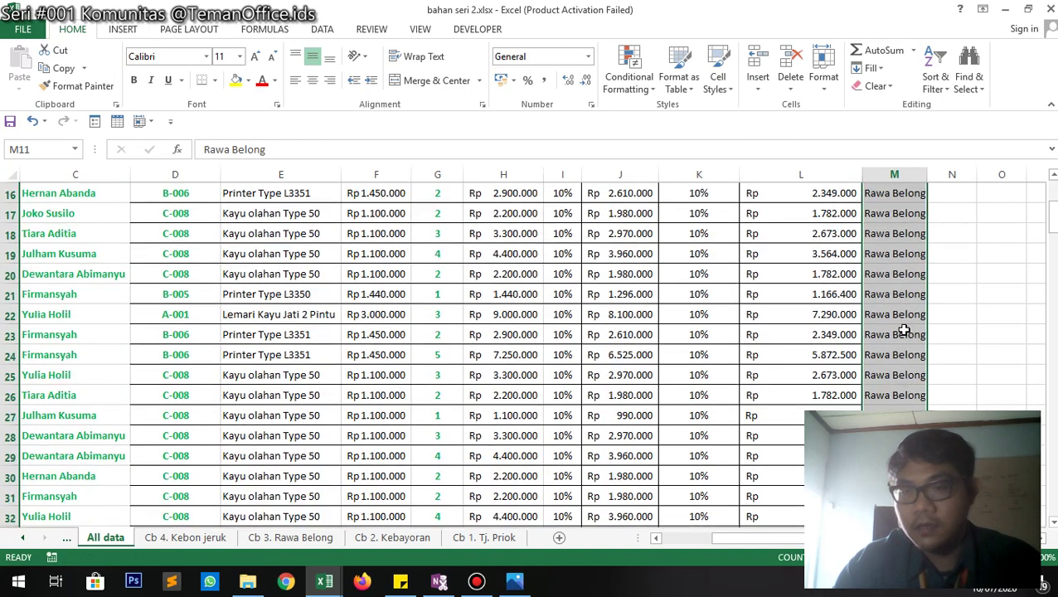
scroll(904, 336, up, 4)
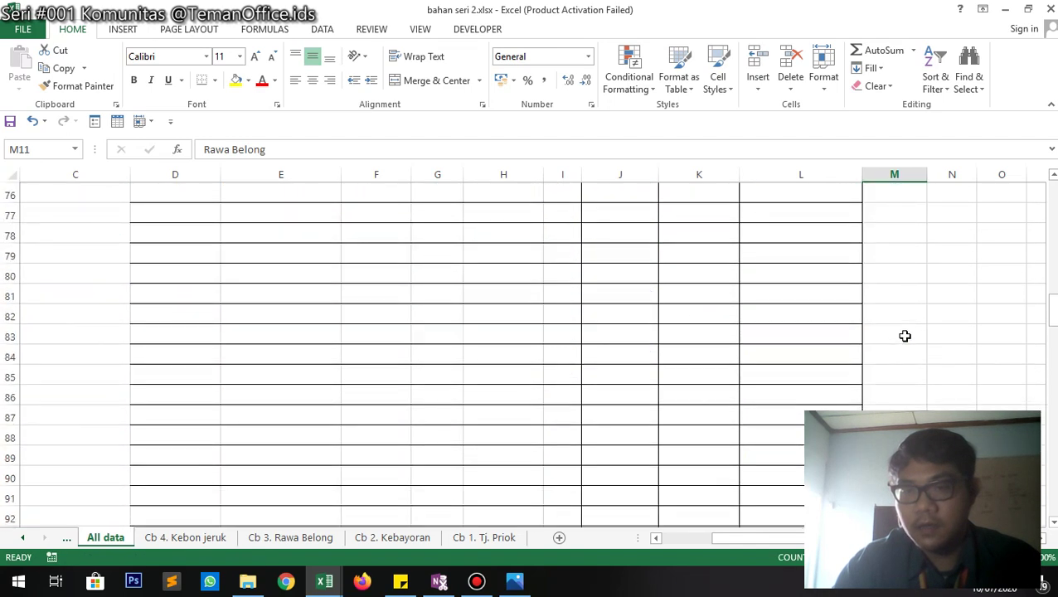
- Make B74 the active cell of All data, then copy the sales records in B6:L39 of the Cb 2. Kebayoran sheet
click(902, 275)
key(Left)
key(Left)
key(Left)
key(Left)
key(Left)
key(Left)
key(Left)
key(Left)
key(Left)
key(Left)
key(Left)
key(Left)
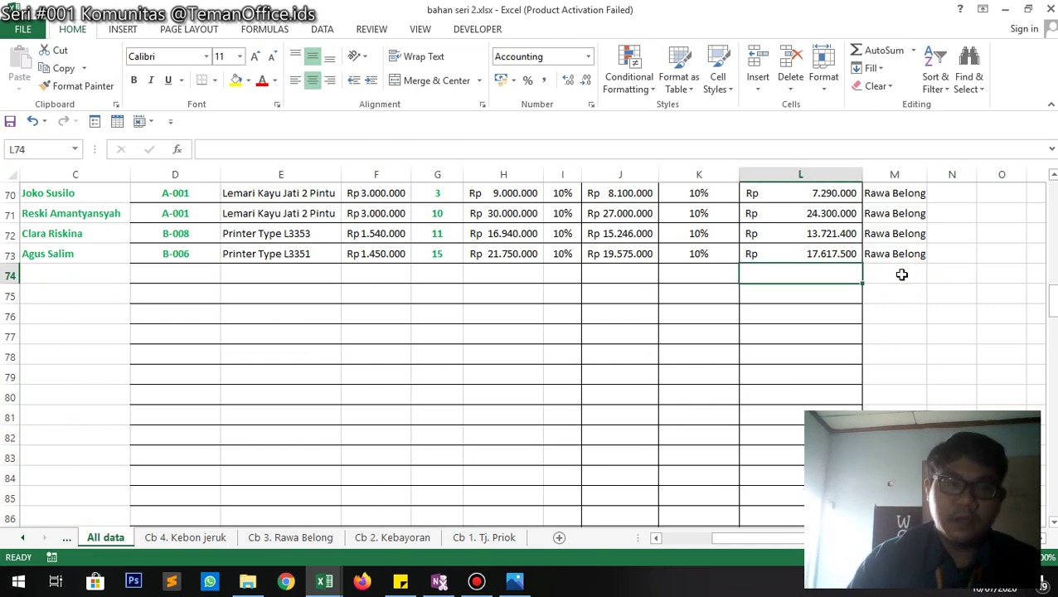
key(Right)
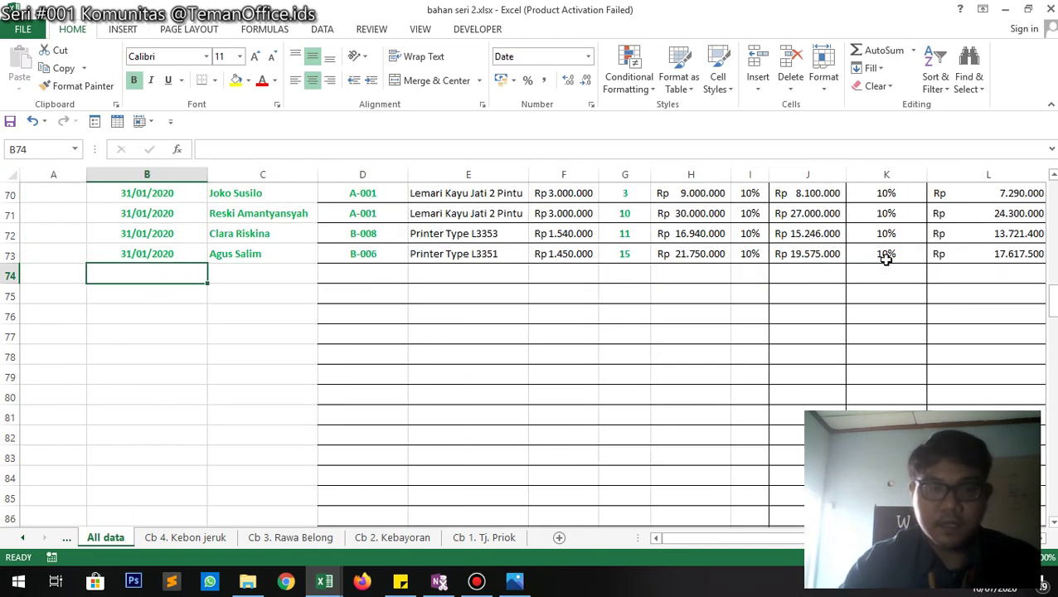
click(398, 537)
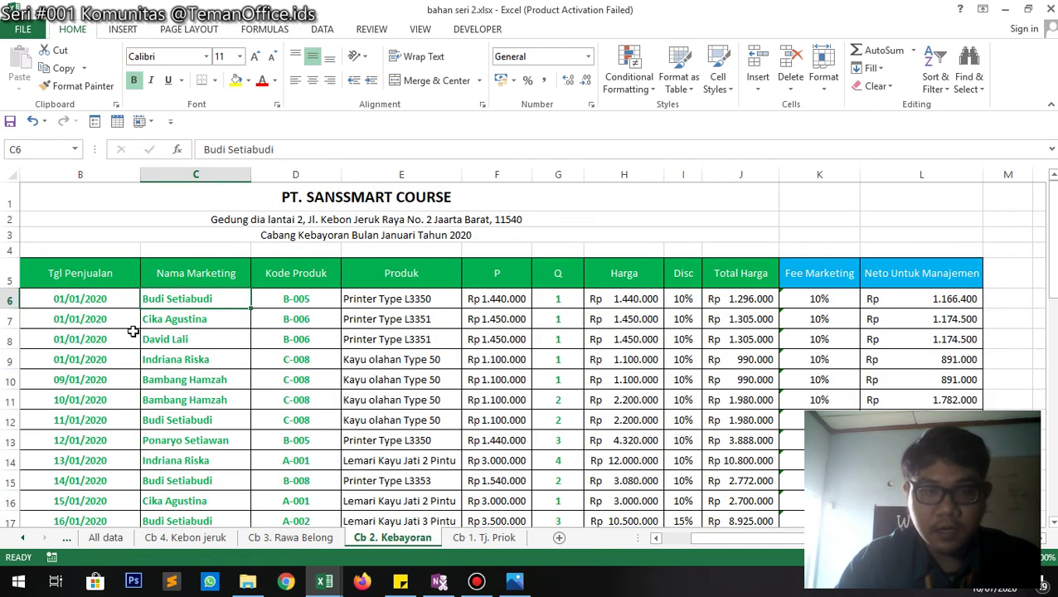
click(81, 298)
key(ctrl+shift+Down)
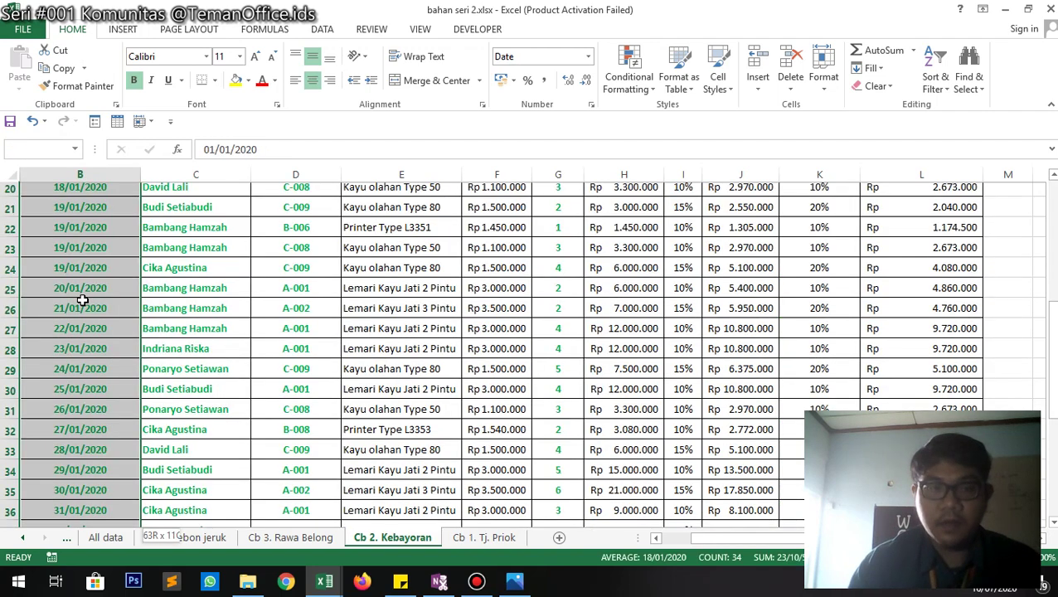
key(ctrl+shift+Right)
key(ctrl+c)
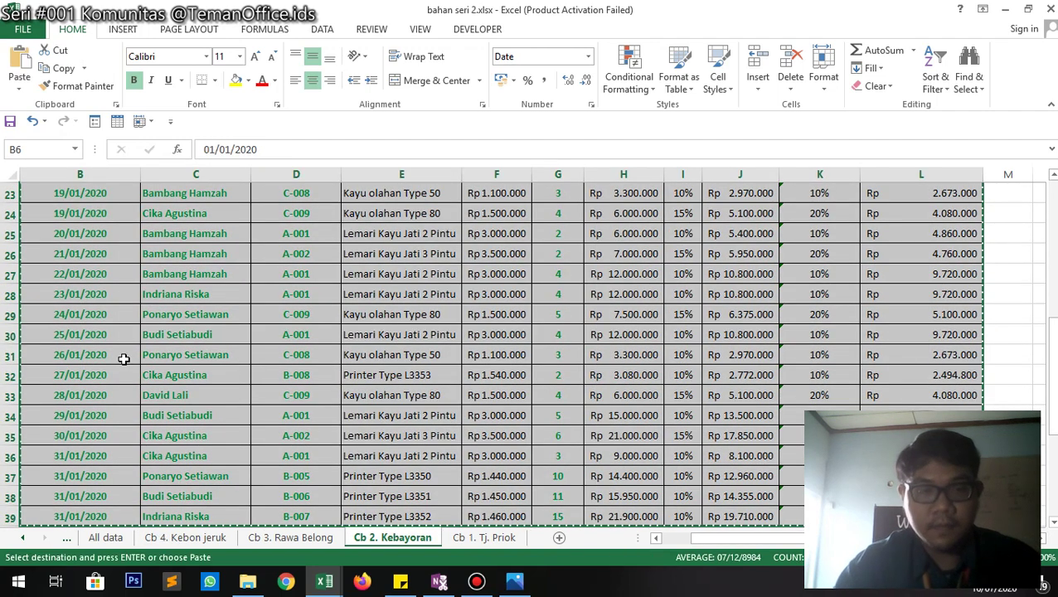
- Paste the copied Kebayoran records as values into the All data sheet, starting at B74
click(103, 537)
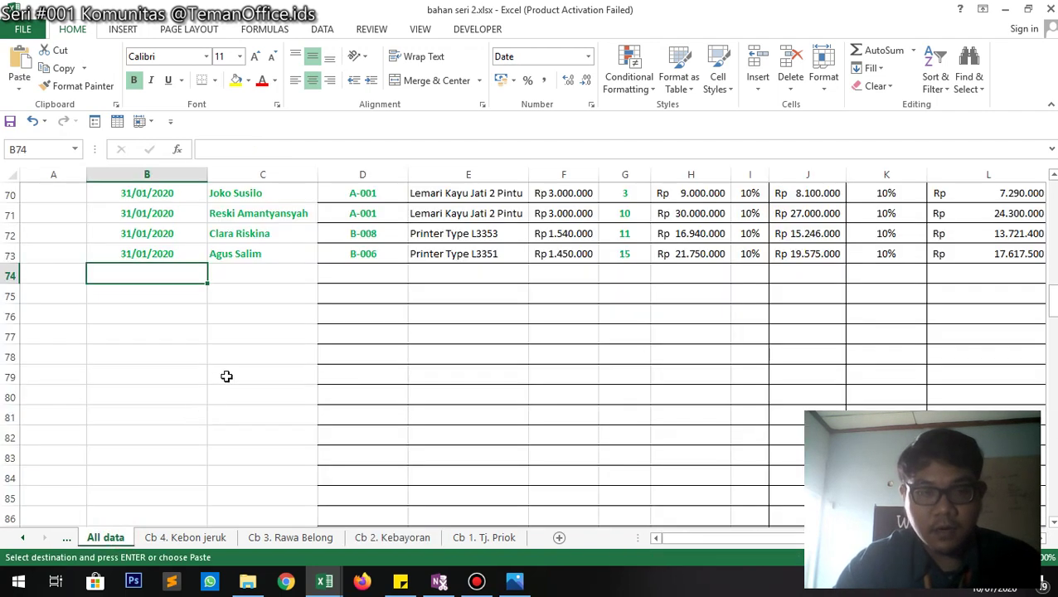
right_click(165, 277)
click(224, 323)
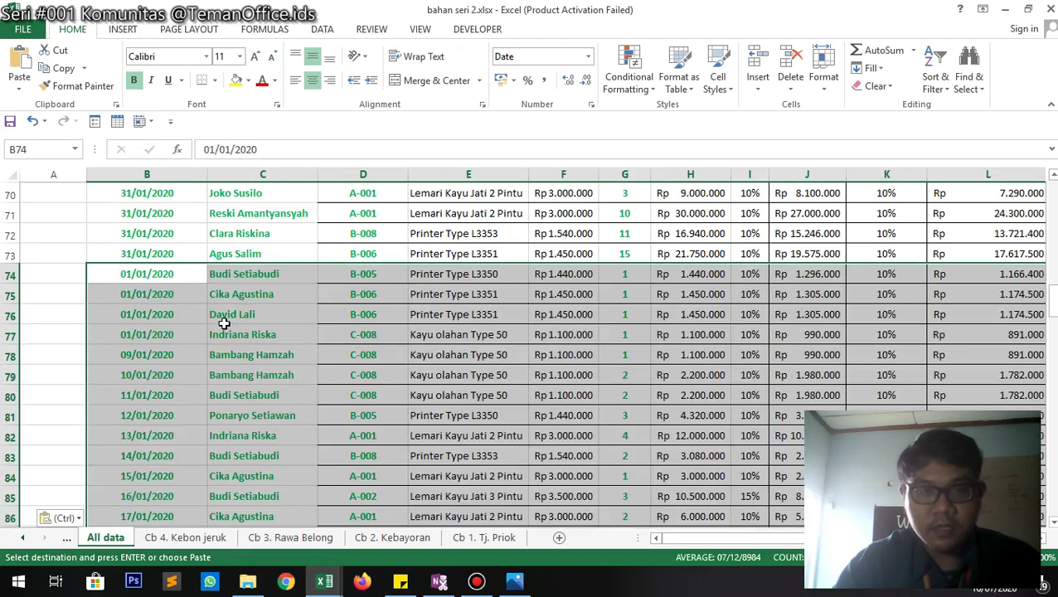
- Enter Kebayoran in M74 and fill it down the Cabang column to M107, the last pasted record
click(908, 269)
key(Right)
key(Right)
key(Right)
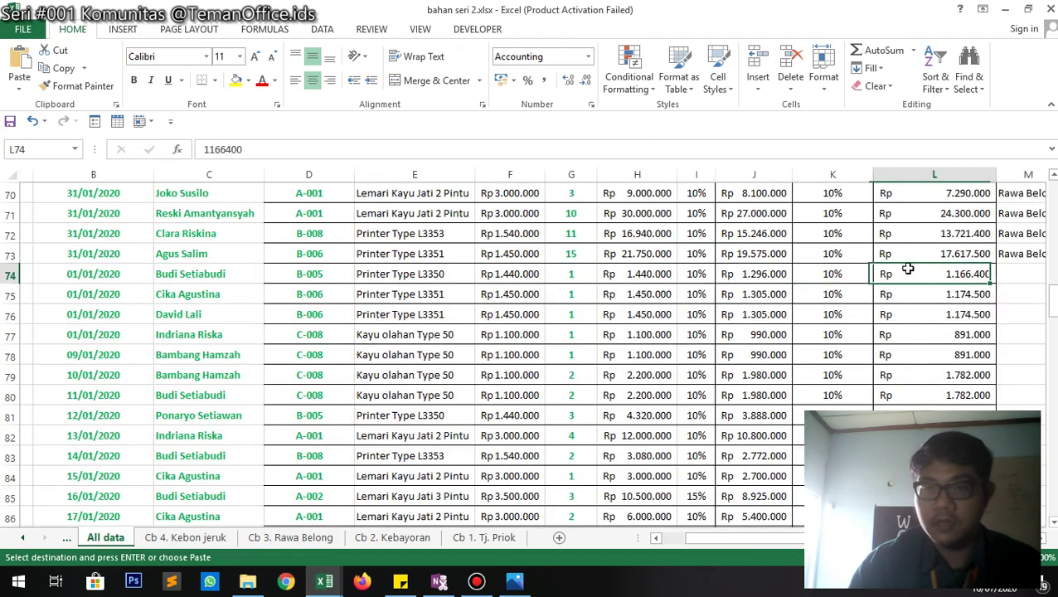
click(908, 268)
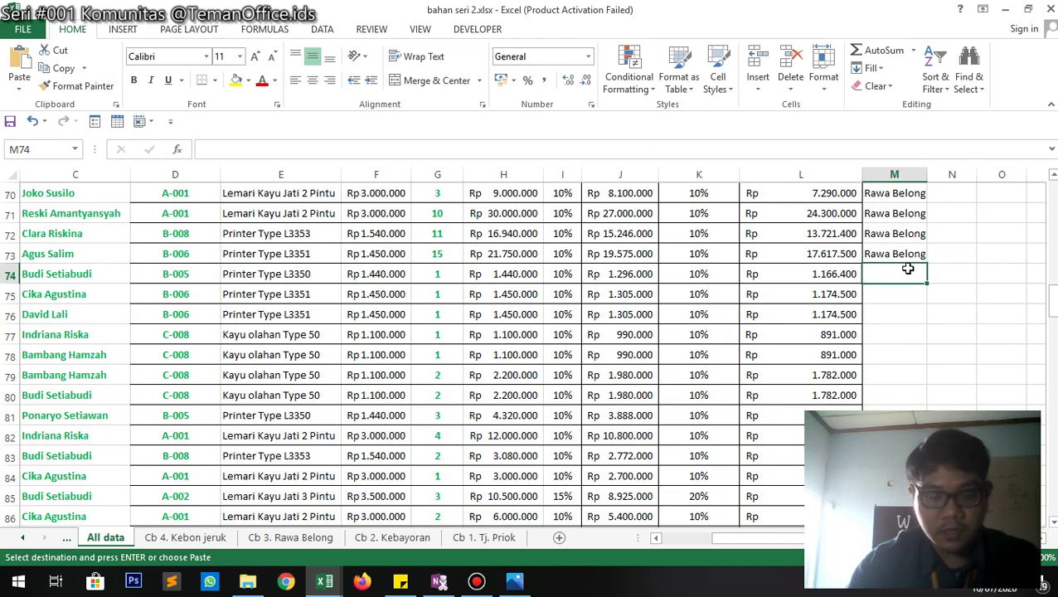
text(Kebayoran)
key(Return)
key(Up)
drag(924, 282, 904, 336)
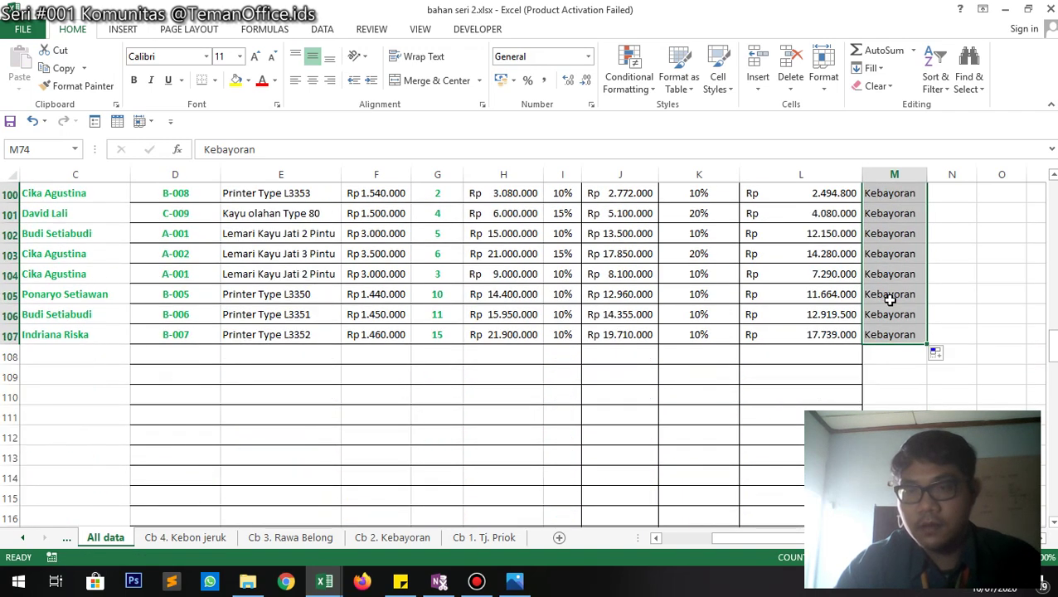
- Make B108 the active cell of All data, then copy the sales records in B6:L47 of the Cb 1. Tj. Priok sheet
click(891, 355)
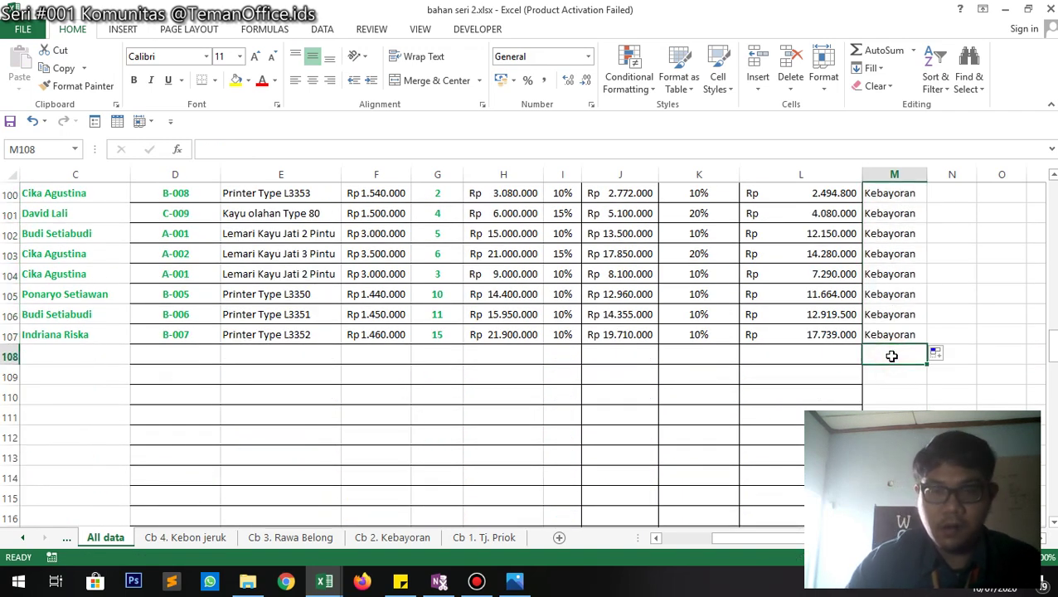
key(Left)
key(Left)
key(Left)
key(Left)
key(Left)
key(Left)
key(Left)
key(Left)
key(Left)
key(Left)
key(Left)
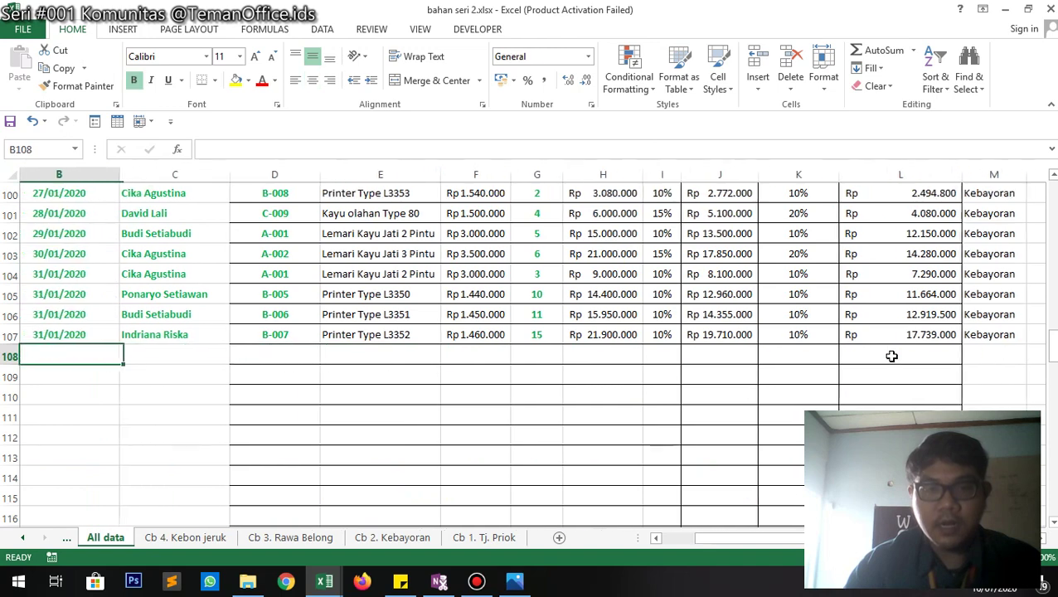
click(510, 537)
click(199, 298)
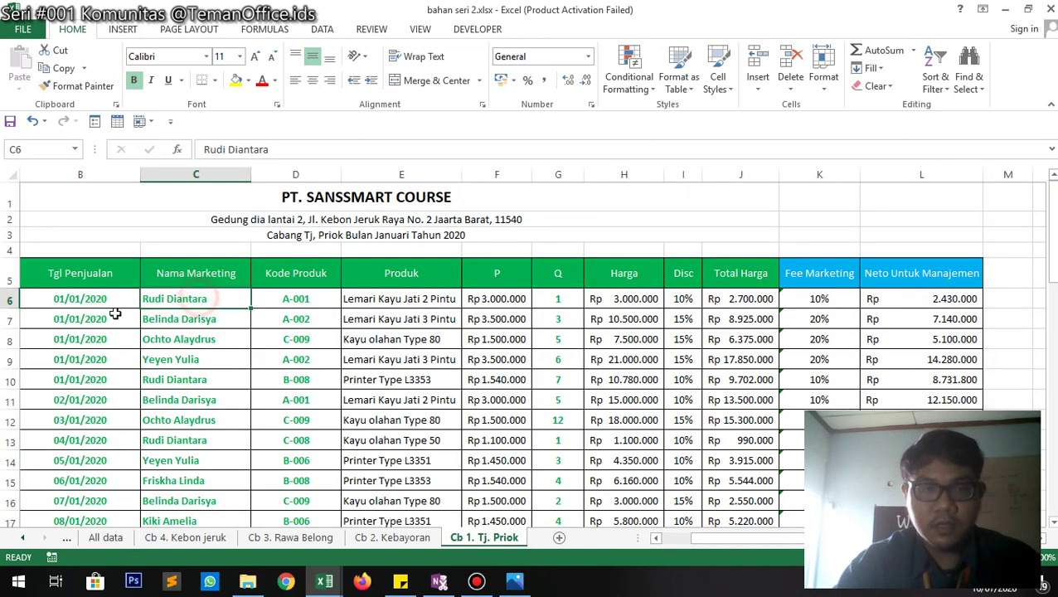
click(106, 302)
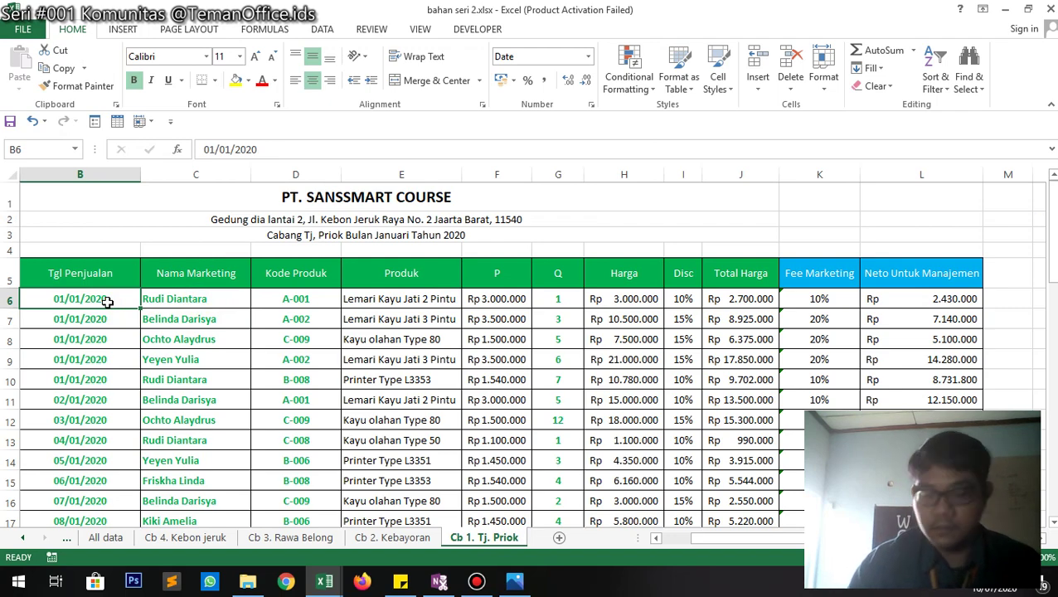
key(ctrl+shift+End)
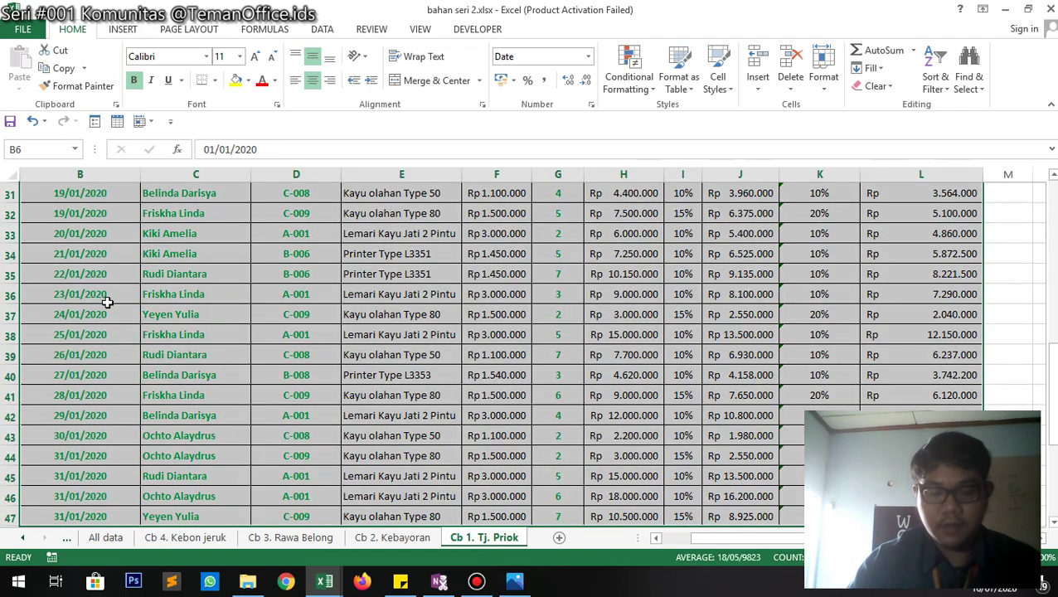
key(ctrl+c)
- Paste the copied Tj. Priok records as values into the All data sheet, starting at B108
click(104, 537)
right_click(167, 351)
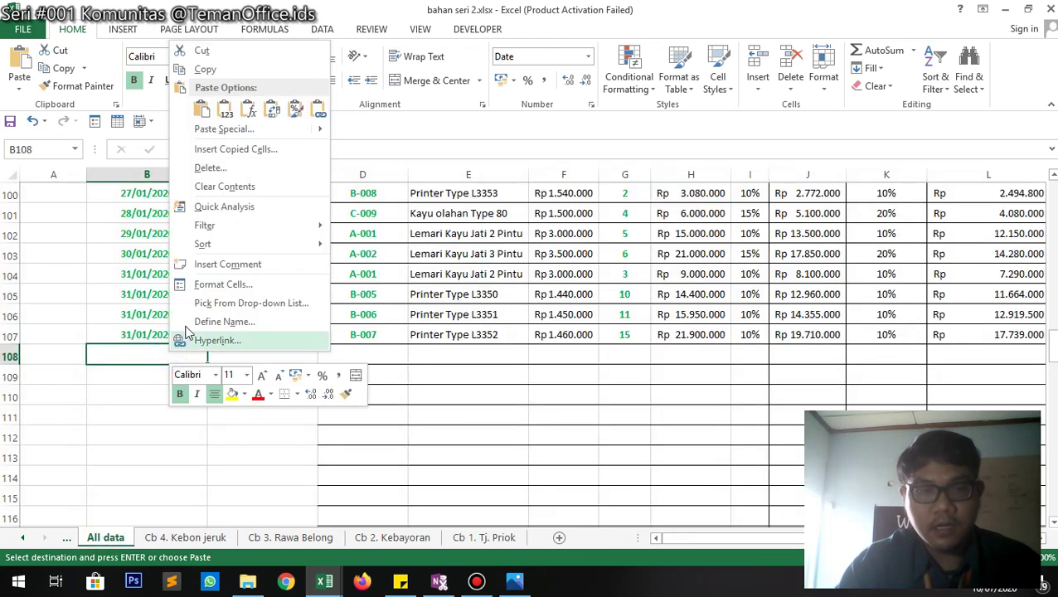
click(229, 108)
scroll(132, 494, down, 11)
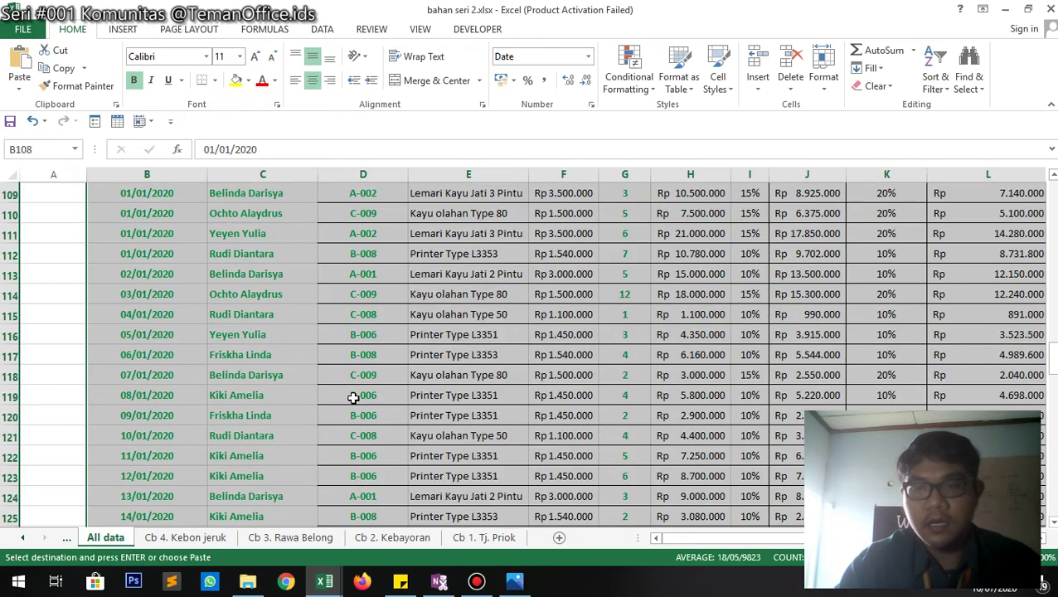
scroll(133, 494, down, 4)
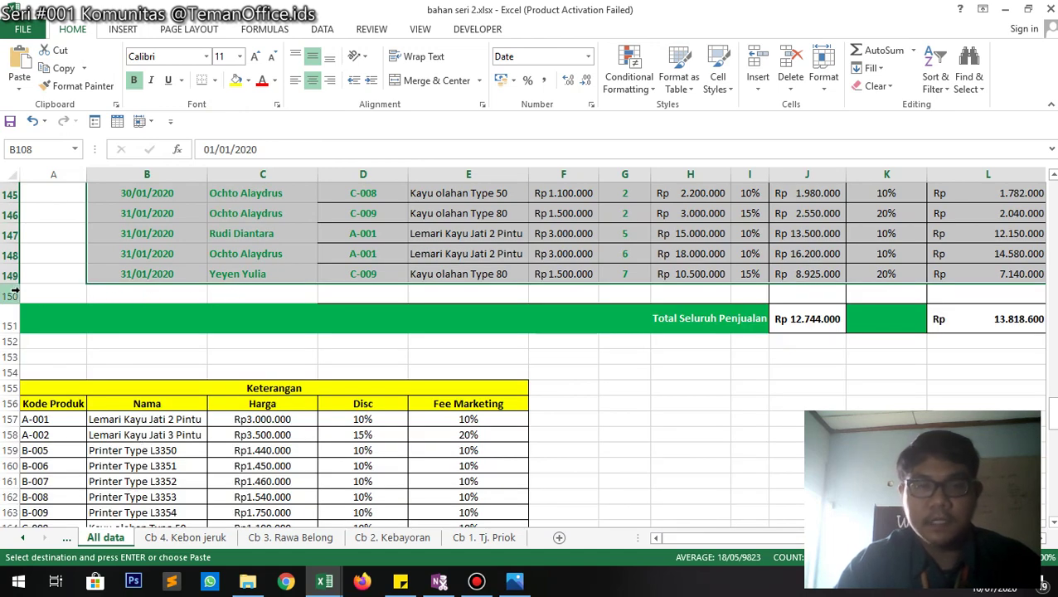
- Continue the No column numbering from A9:A10 down to A149, the last record of All data
scroll(143, 272, up, 10)
scroll(143, 273, up, 20)
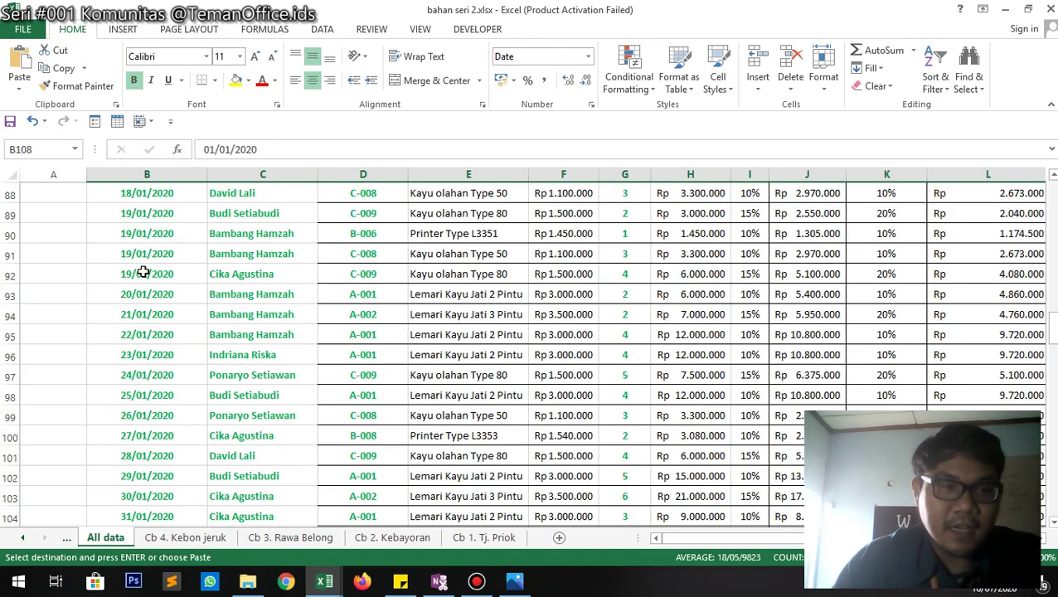
scroll(143, 273, up, 7)
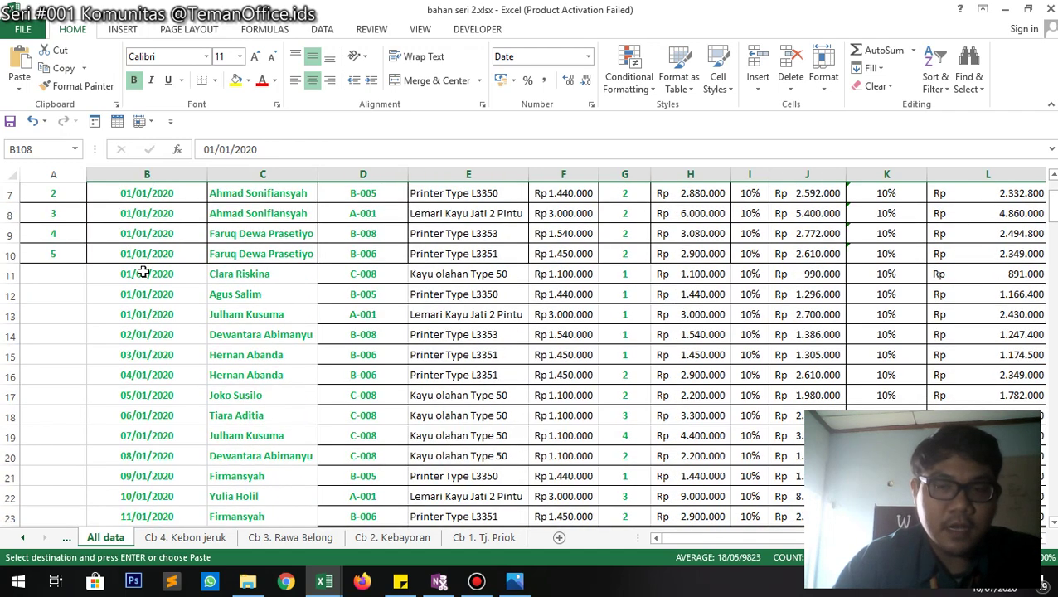
drag(65, 357, 70, 377)
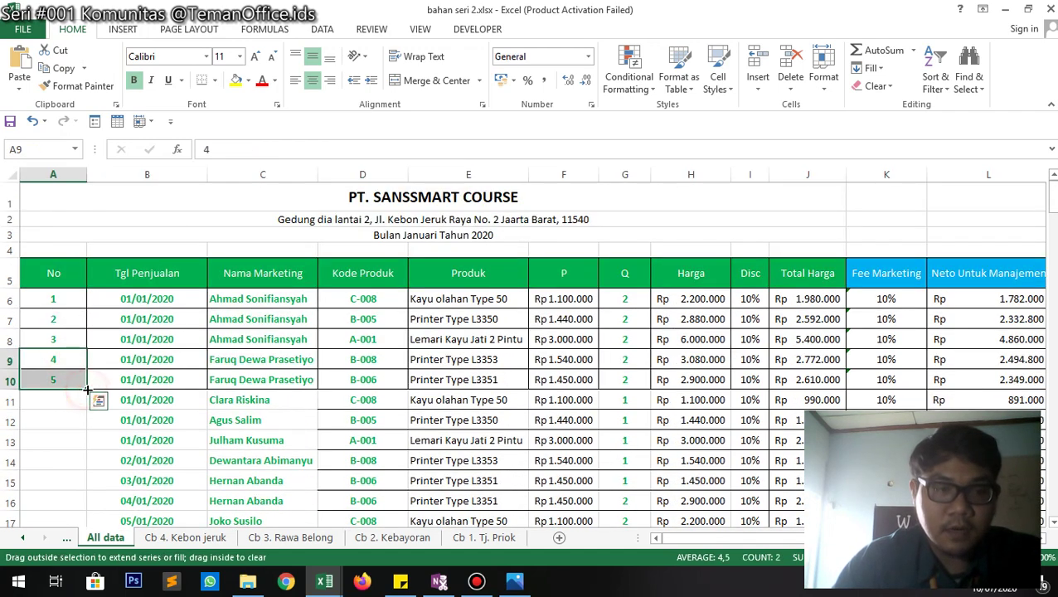
double_click(88, 389)
- Delete the empty row 150 between the last sales record and the Total Seluruh Penjualan row
scroll(116, 354, down, 7)
scroll(116, 354, down, 20)
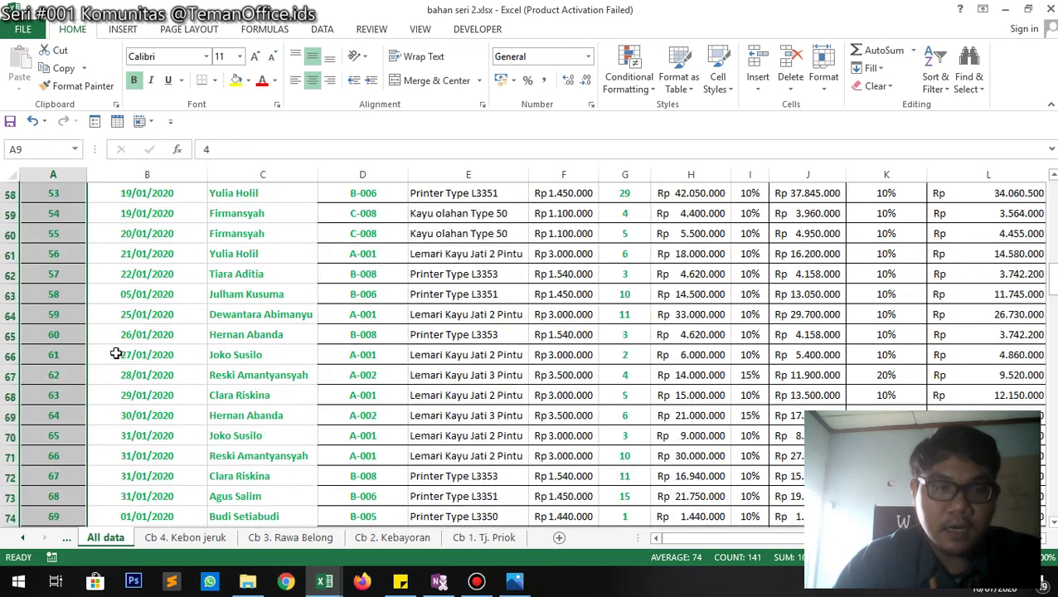
scroll(116, 354, down, 4)
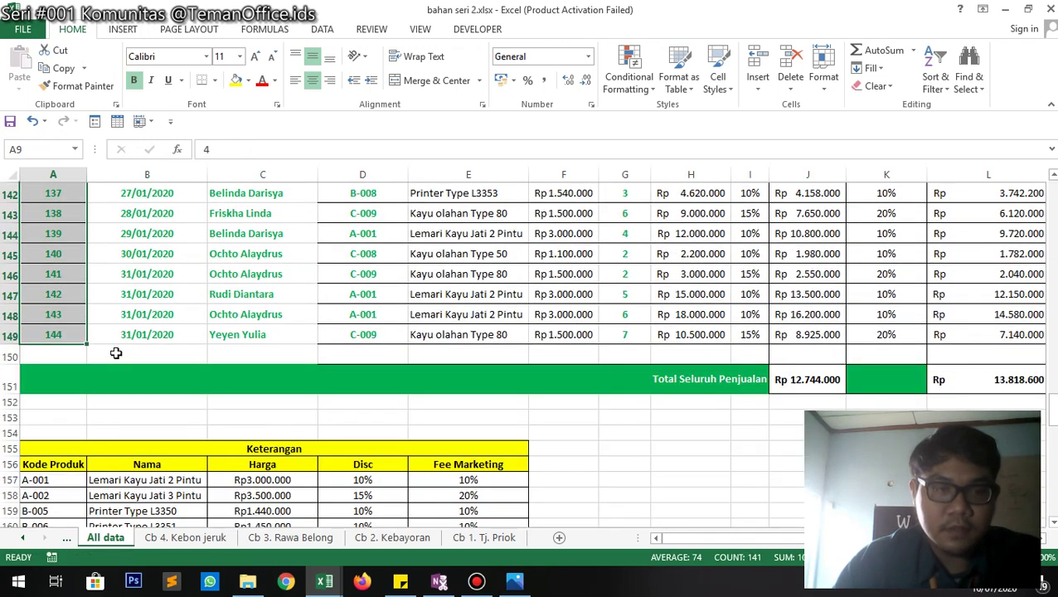
click(8, 356)
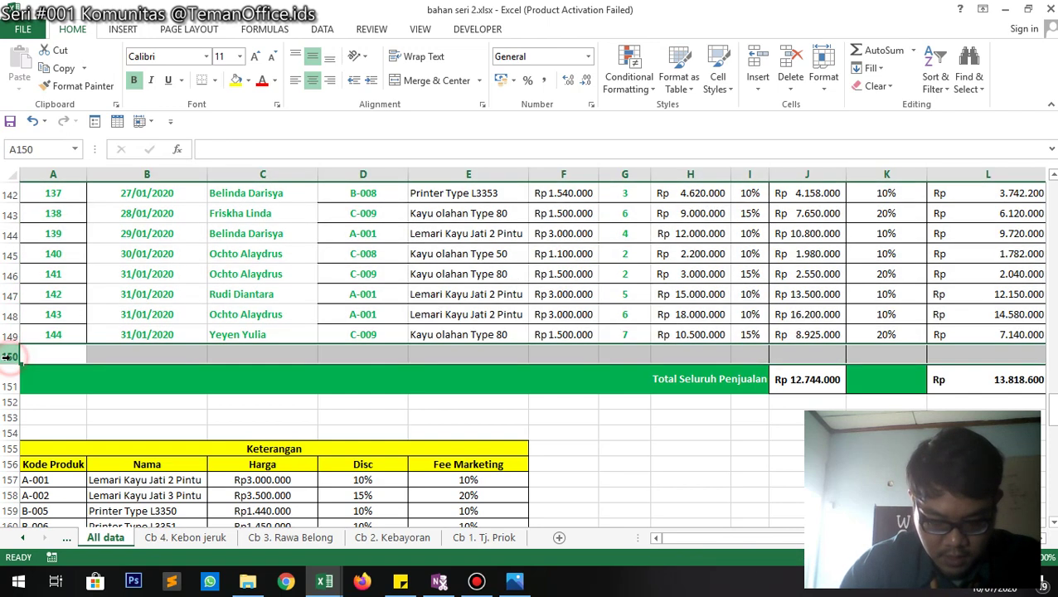
right_click(7, 357)
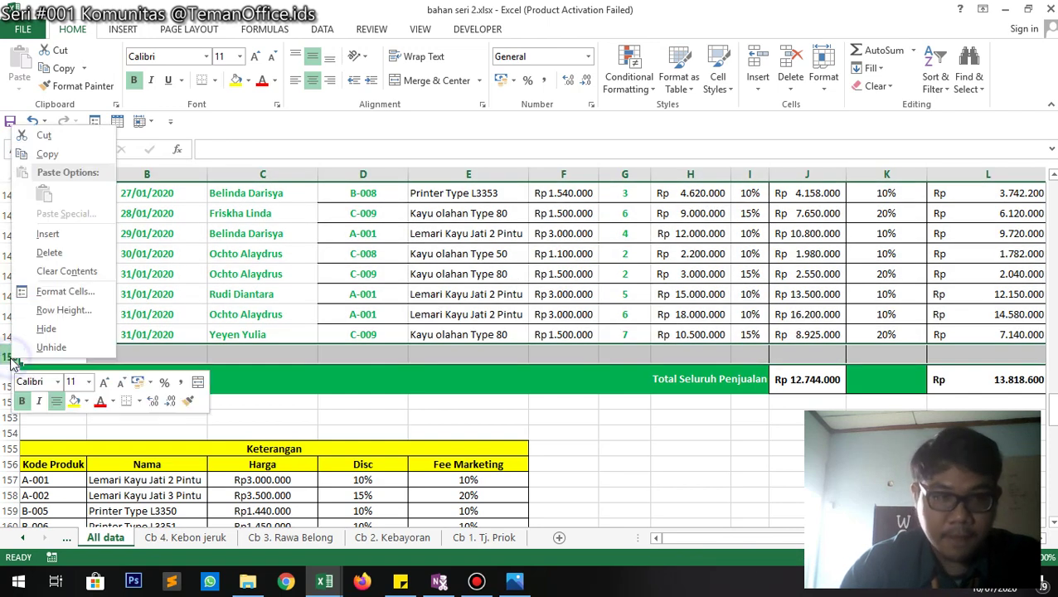
click(61, 251)
scroll(431, 311, up, 17)
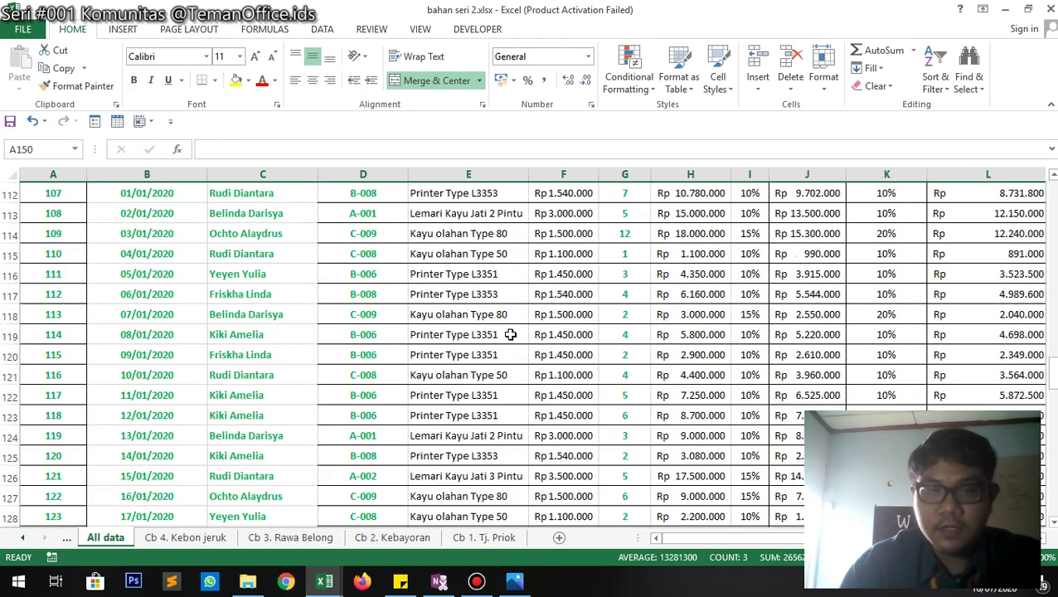
scroll(499, 330, up, 20)
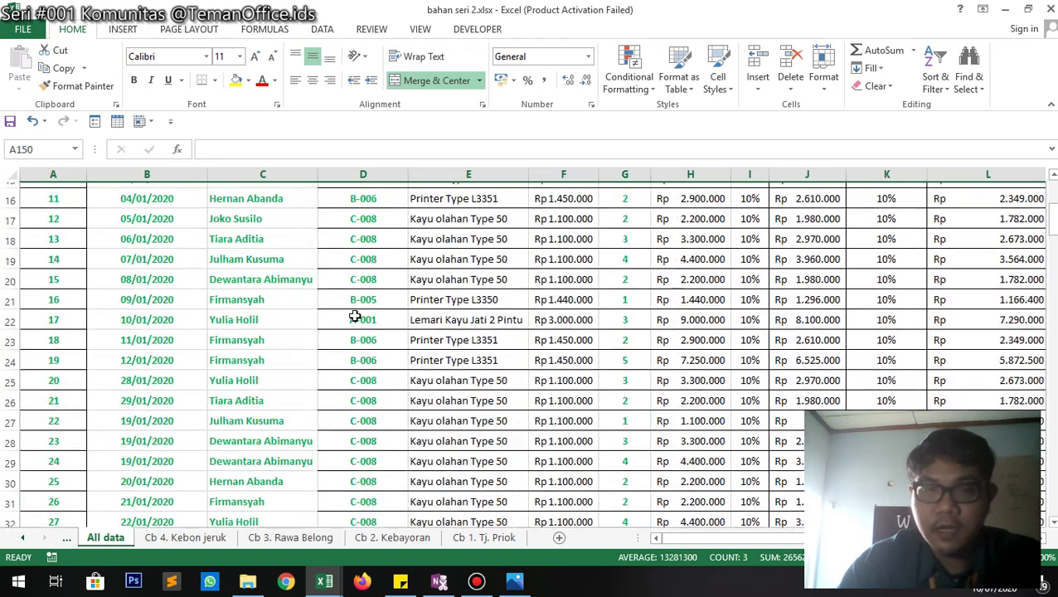
click(52, 300)
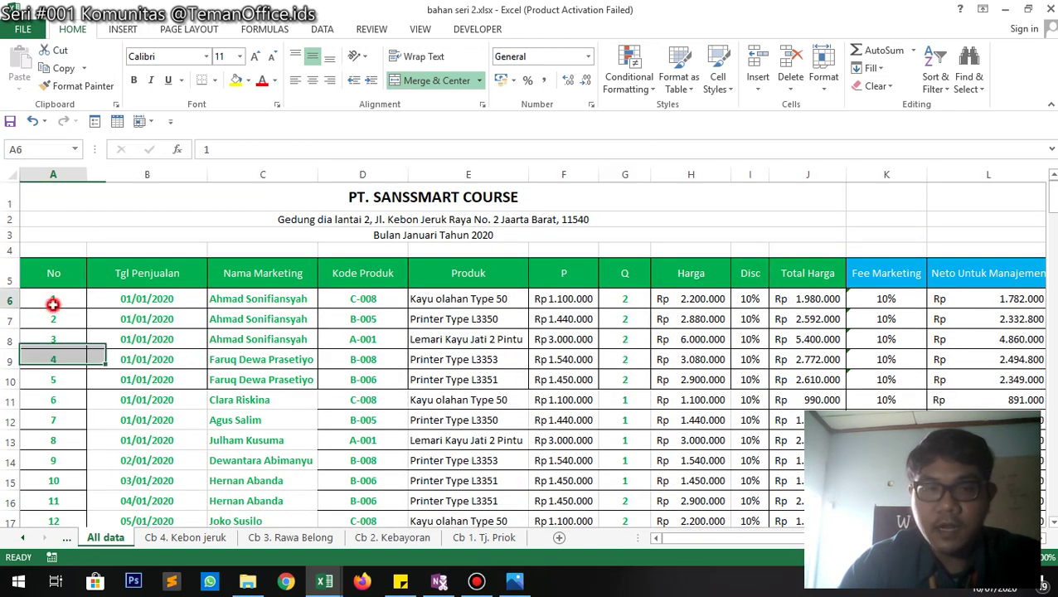
key(Up)
key(ctrl+shift+Right)
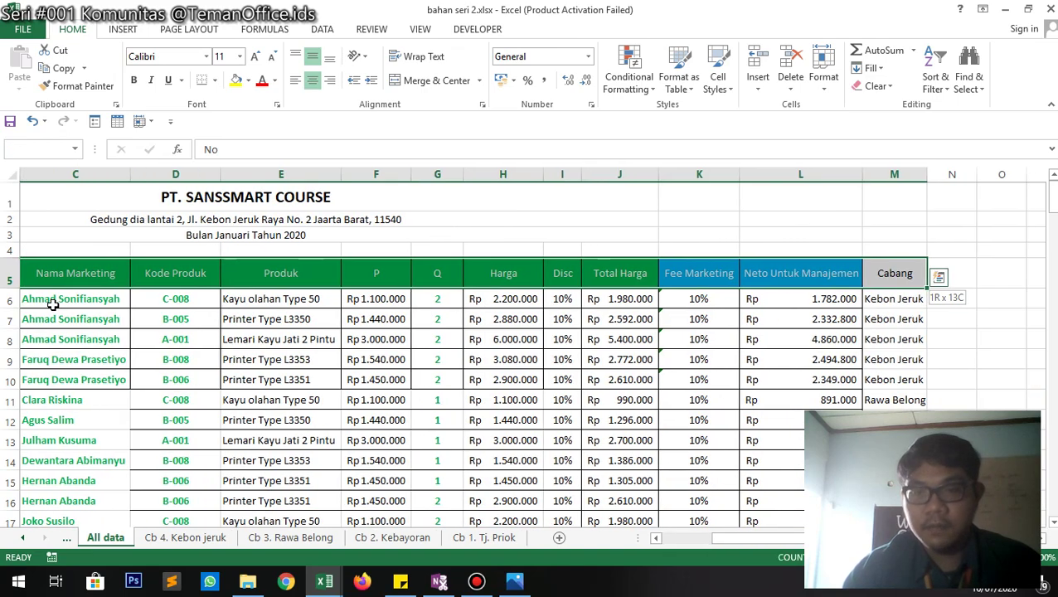
key(ctrl+shift+Down)
- Enter Tj. Priok in M108 and fill it down the Cabang column to M149, the last record
scroll(893, 338, up, 9)
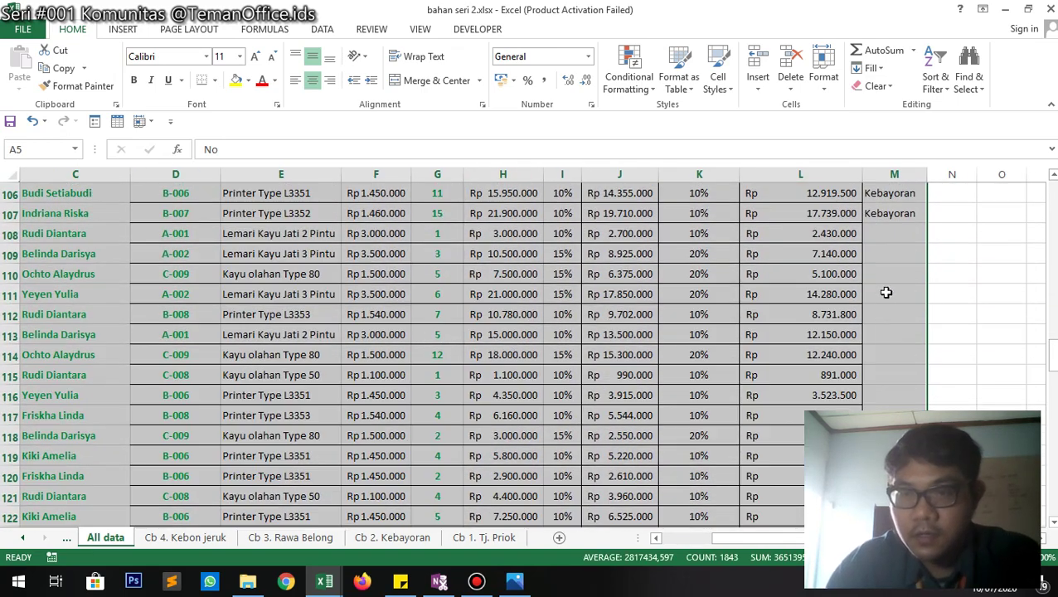
click(892, 235)
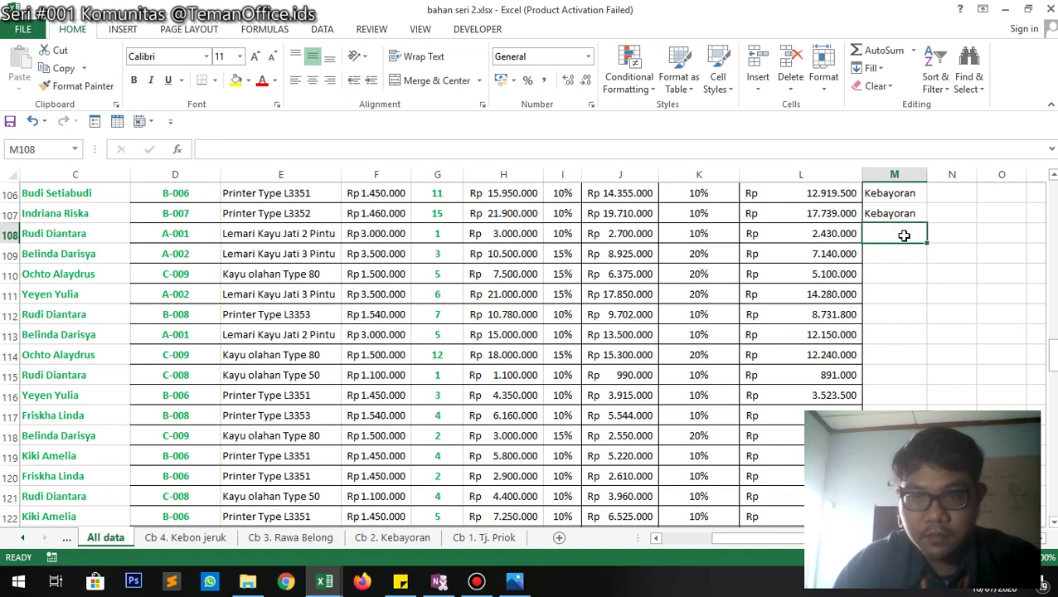
text(Tj. Priok)
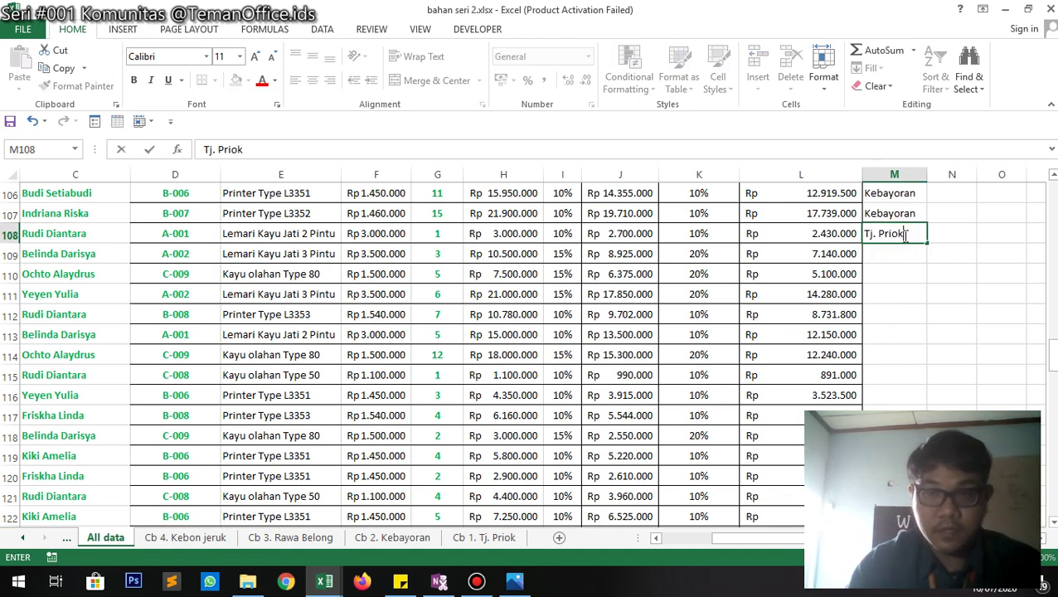
key(Return)
click(904, 236)
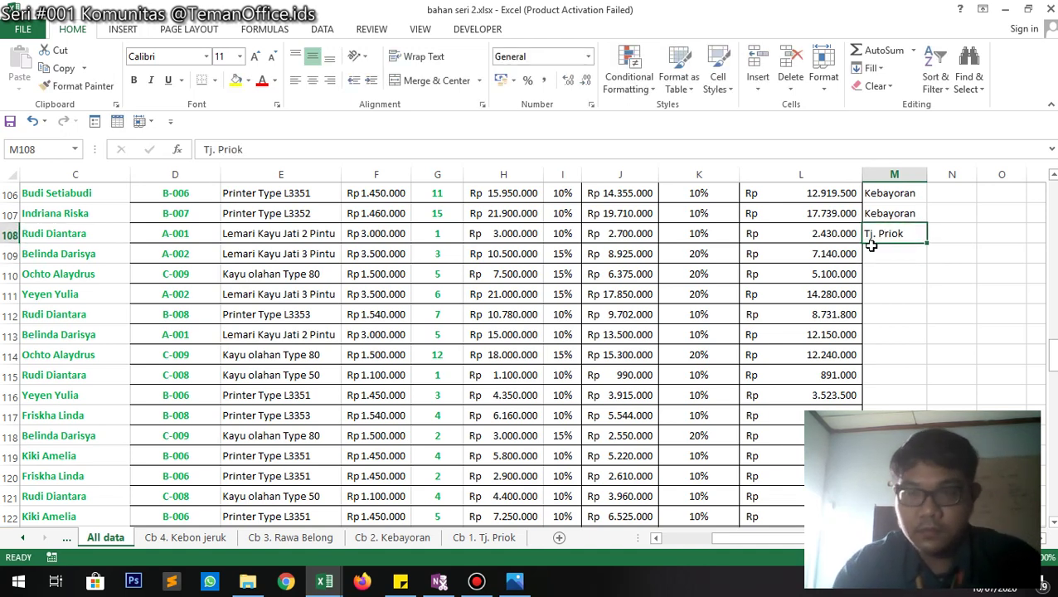
double_click(926, 243)
- Apply outline and inside borders to the whole sales table A5:M149, including the Cabang column
scroll(926, 244, up, 14)
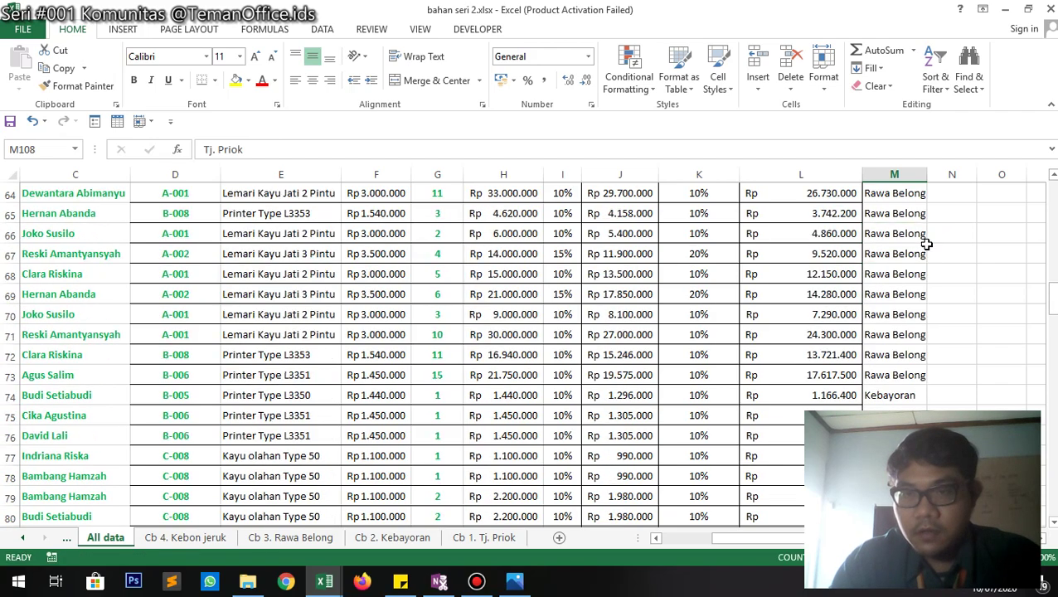
scroll(926, 244, up, 18)
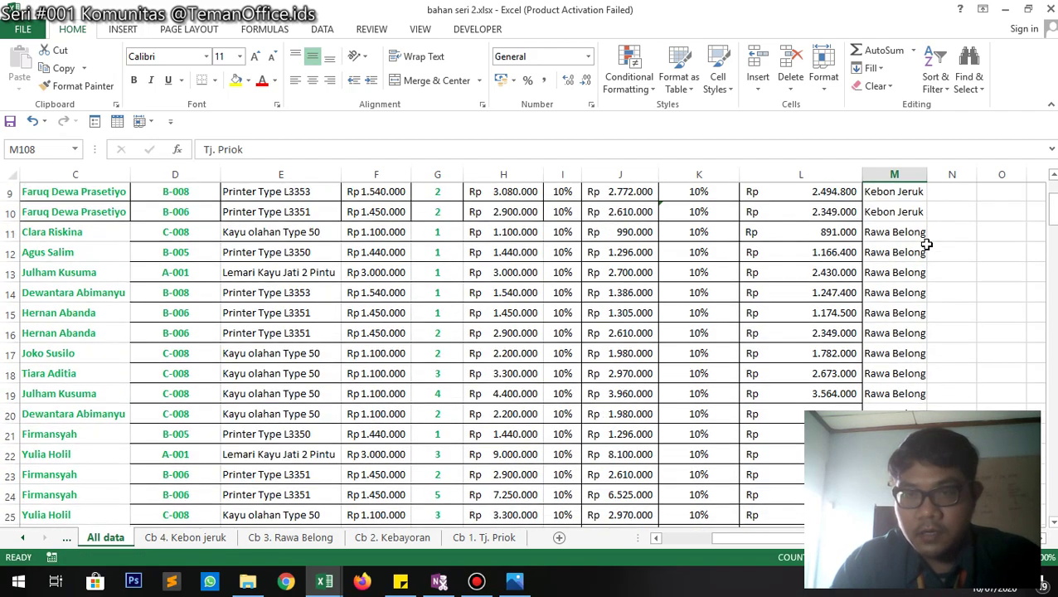
scroll(926, 244, up, 3)
click(883, 274)
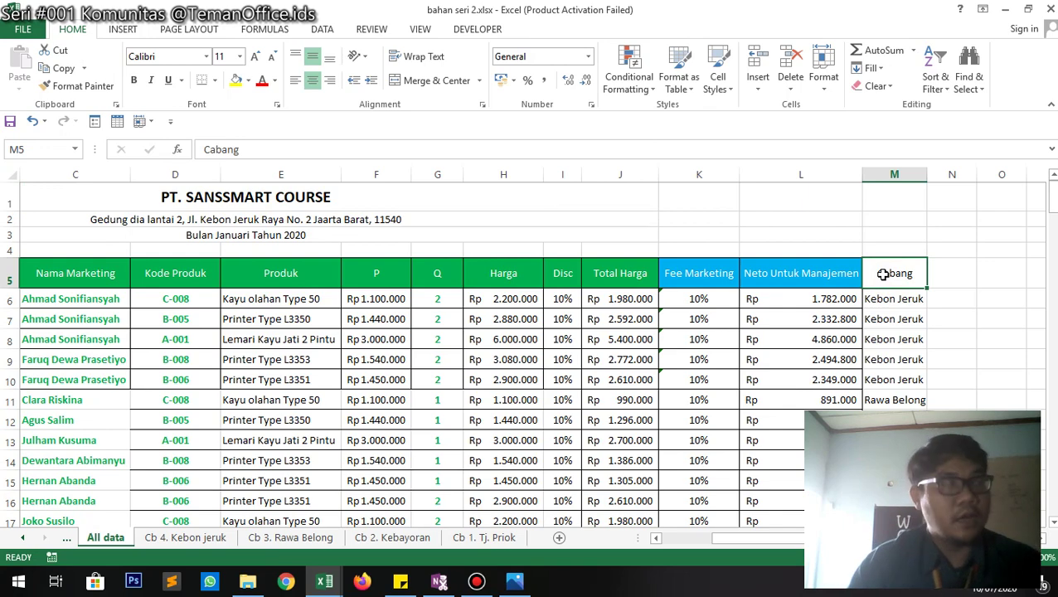
key(ctrl+shift+Left)
key(ctrl+shift+Down)
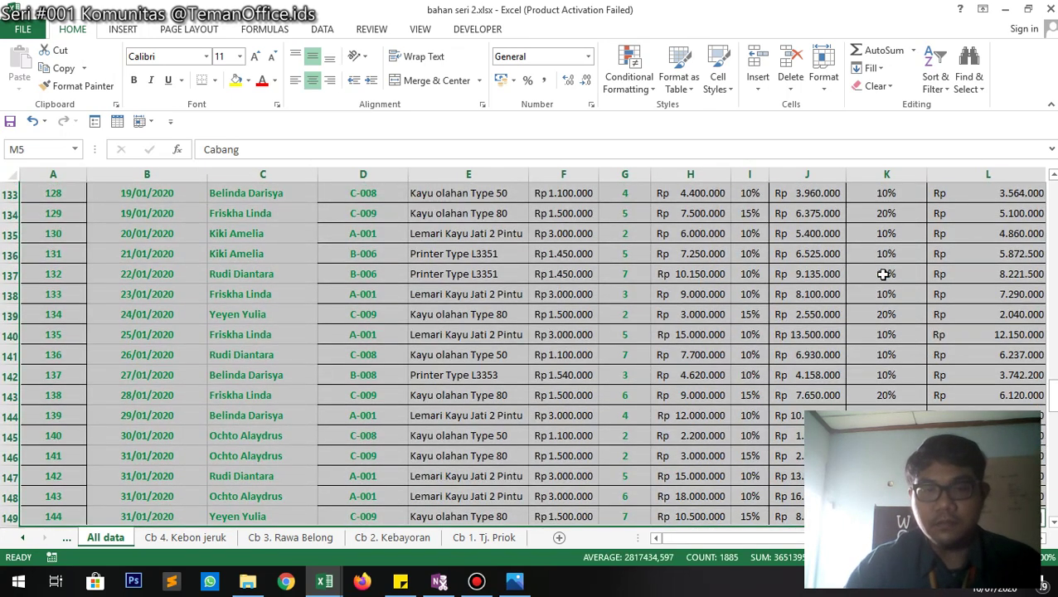
scroll(693, 199, down, 6)
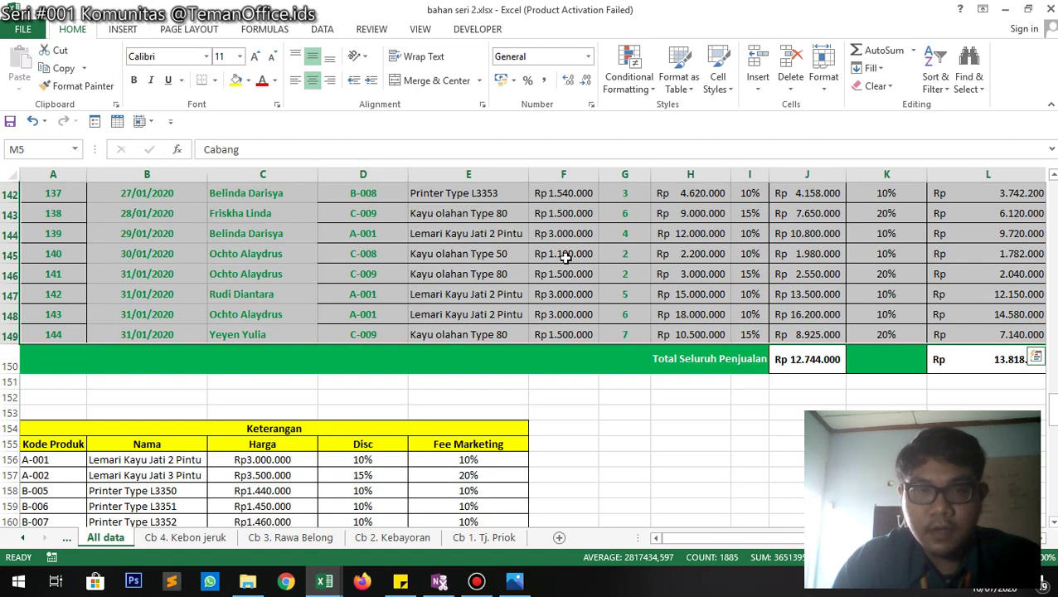
right_click(367, 253)
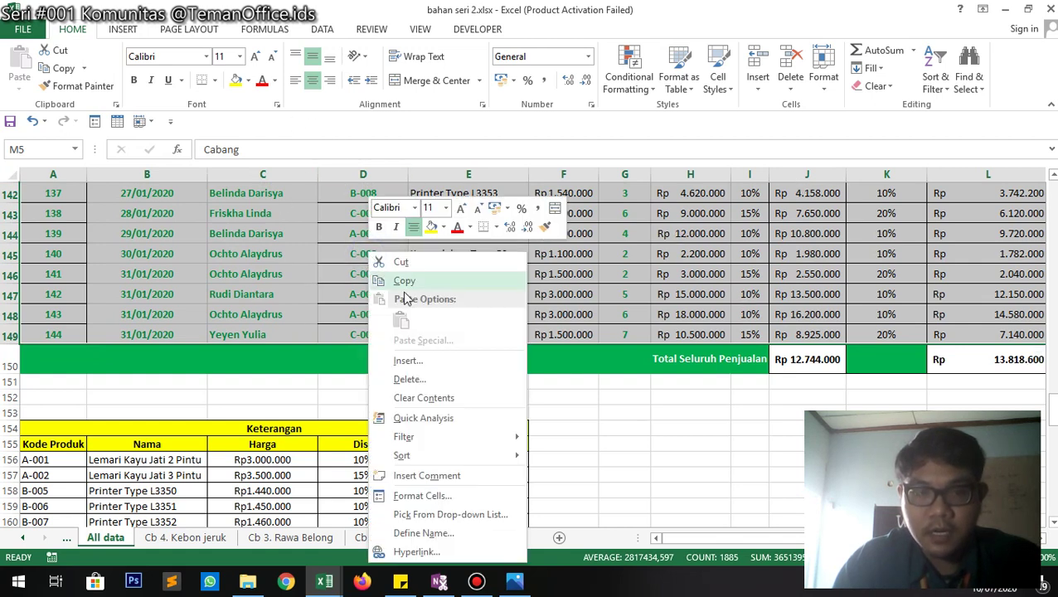
click(408, 496)
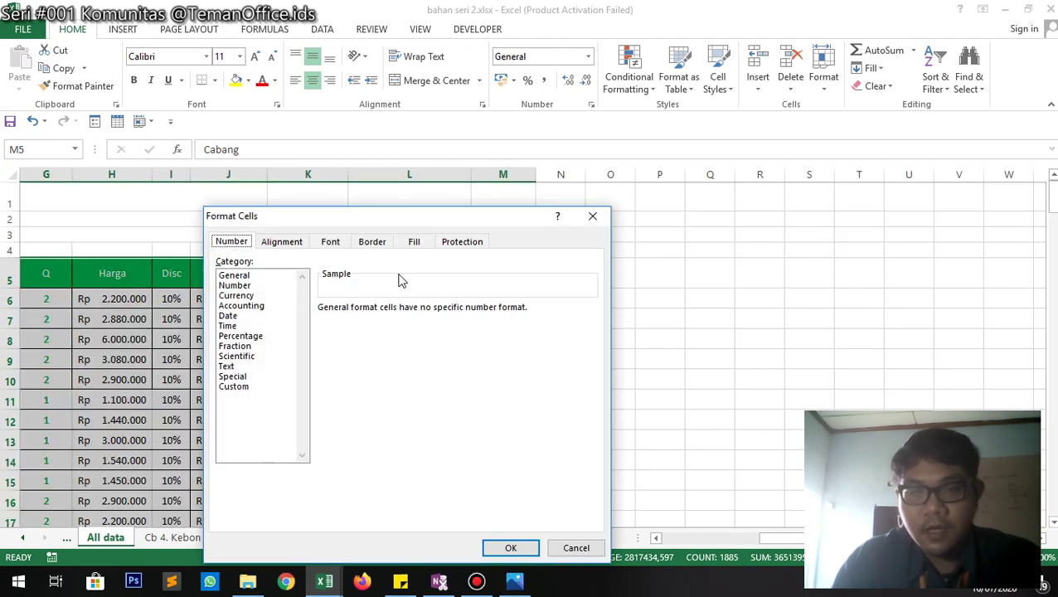
click(372, 242)
click(420, 285)
click(462, 288)
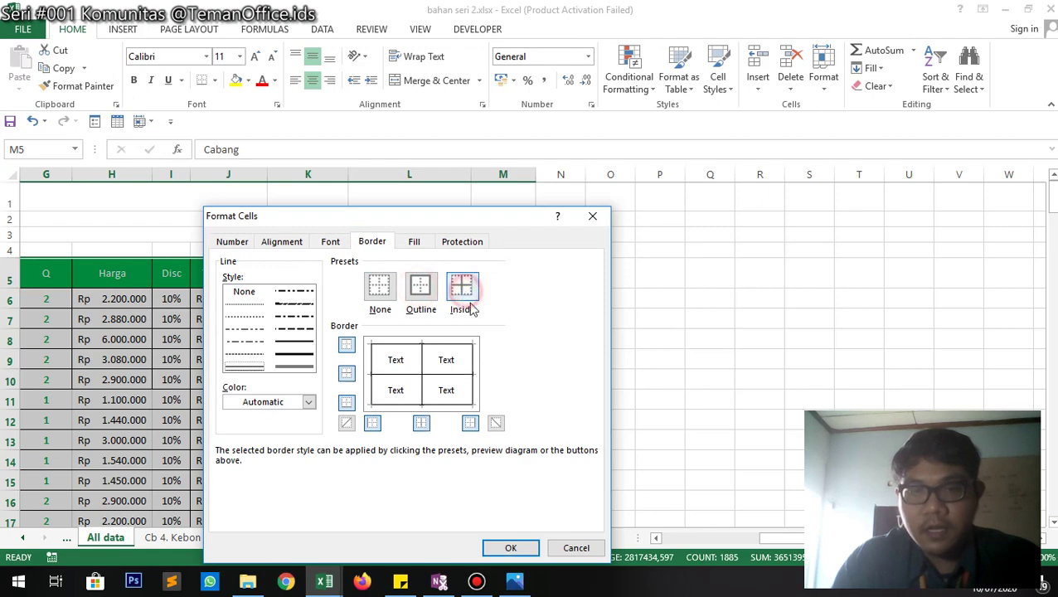
click(512, 547)
click(477, 359)
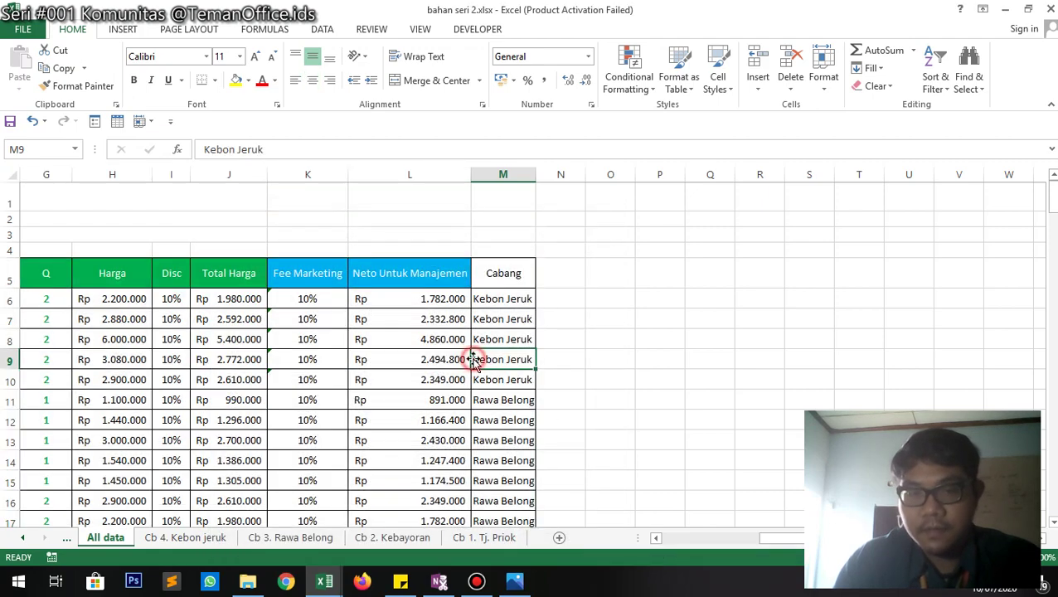
- Undo the last border change on the All data sales table
key(Left)
key(Left)
key(Left)
key(Left)
key(Left)
key(Left)
scroll(472, 359, left, 3)
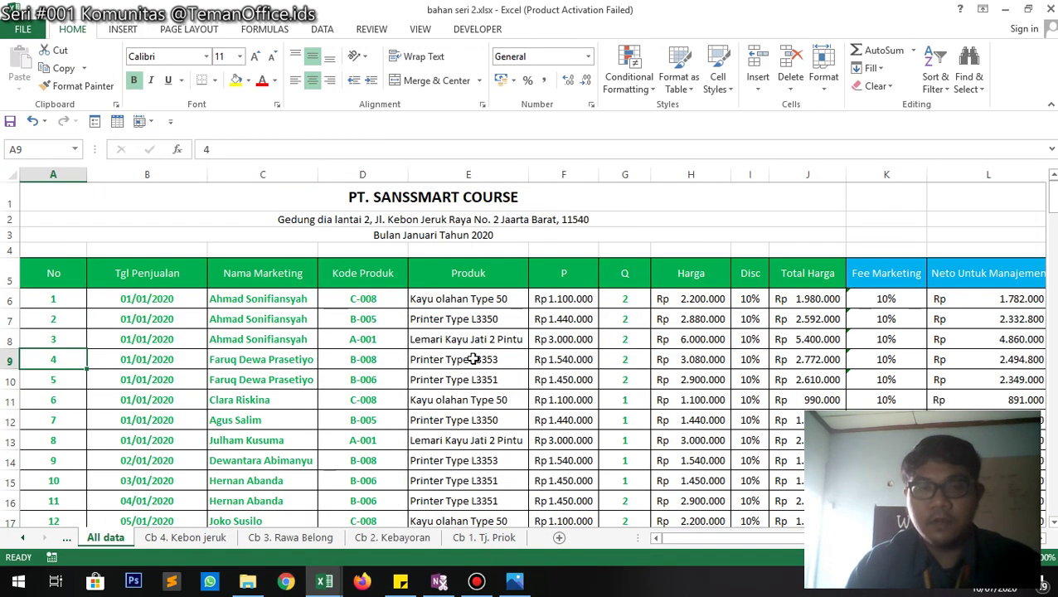
scroll(447, 356, right, 1)
click(436, 361)
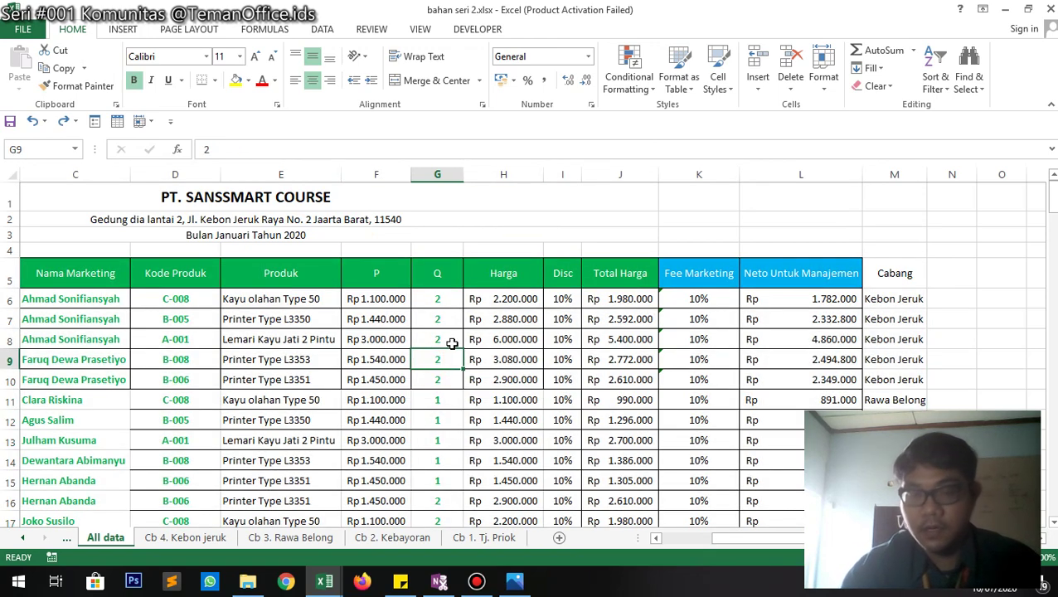
- Apply All Borders to the whole sales table A5:M149, from the No column through the Cabang column
key(Up)
key(Up)
key(Right)
key(Right)
key(Right)
key(Right)
key(Right)
key(Right)
key(Right)
key(Up)
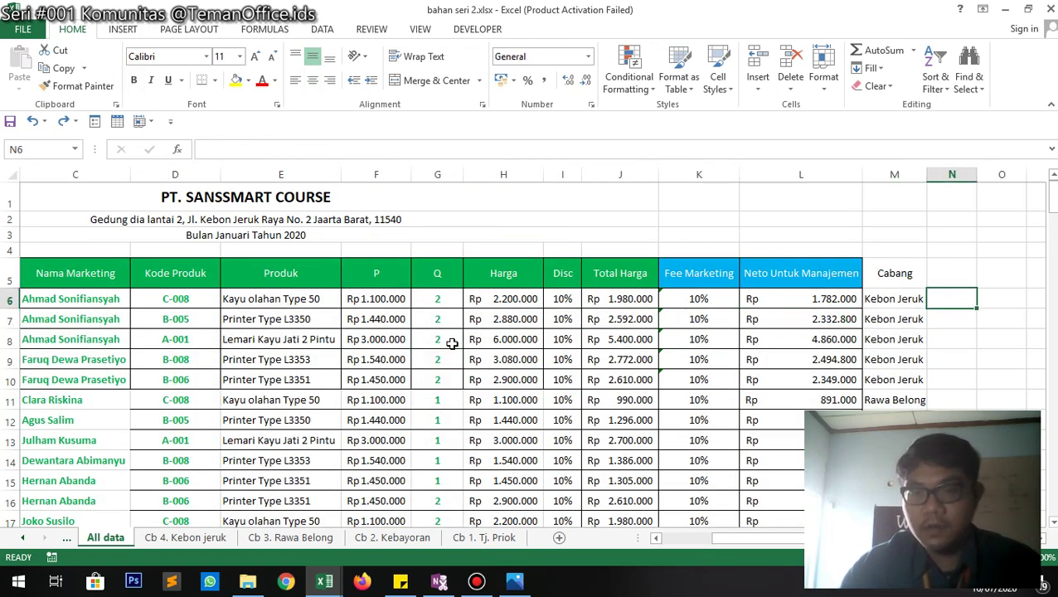
key(Up)
key(Left)
key(ctrl+shift+Left)
key(ctrl+shift+Down)
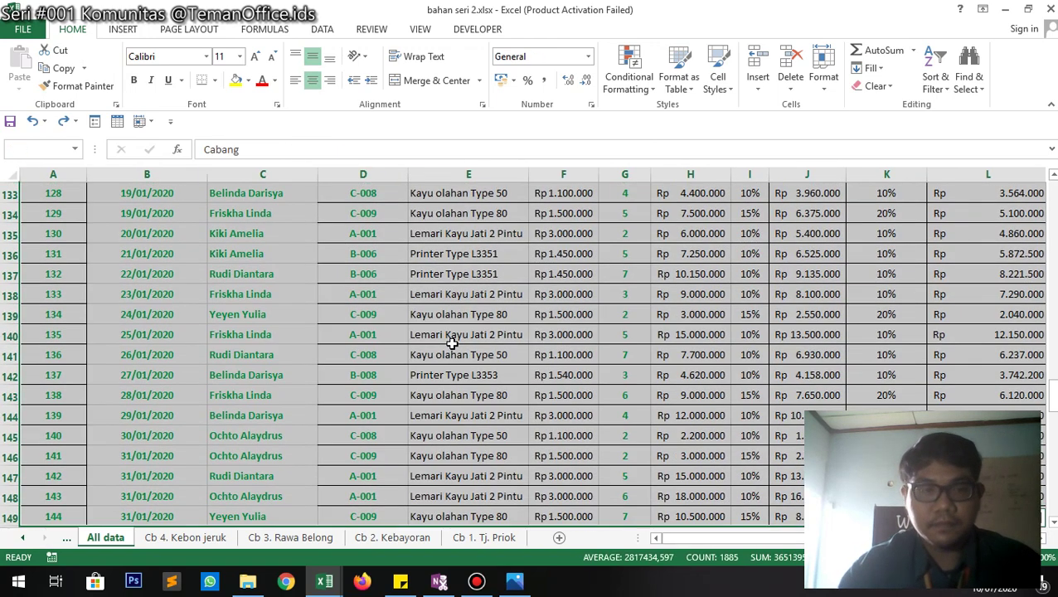
scroll(322, 385, down, 2)
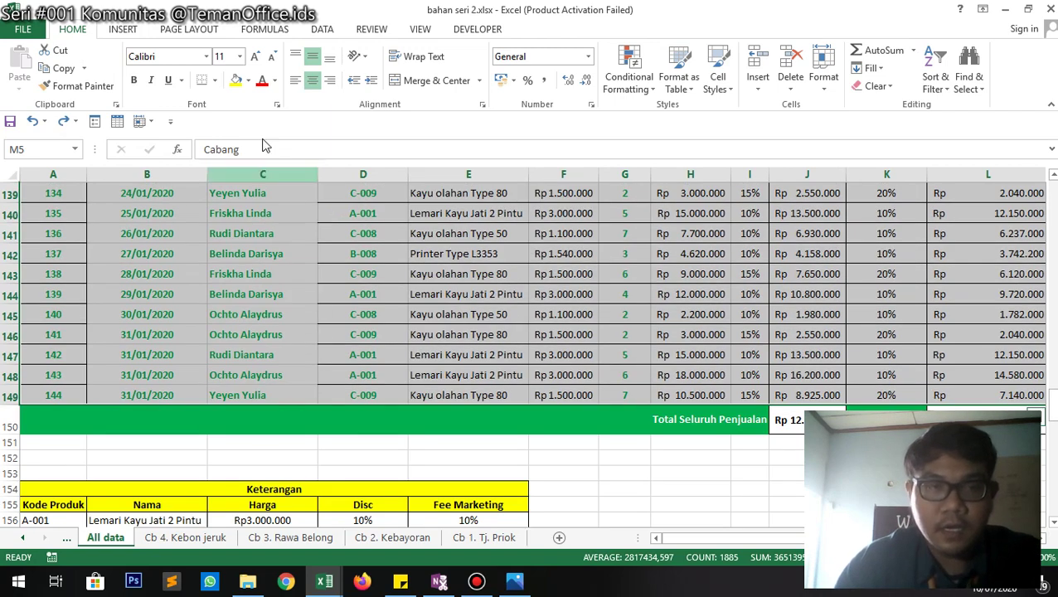
click(215, 81)
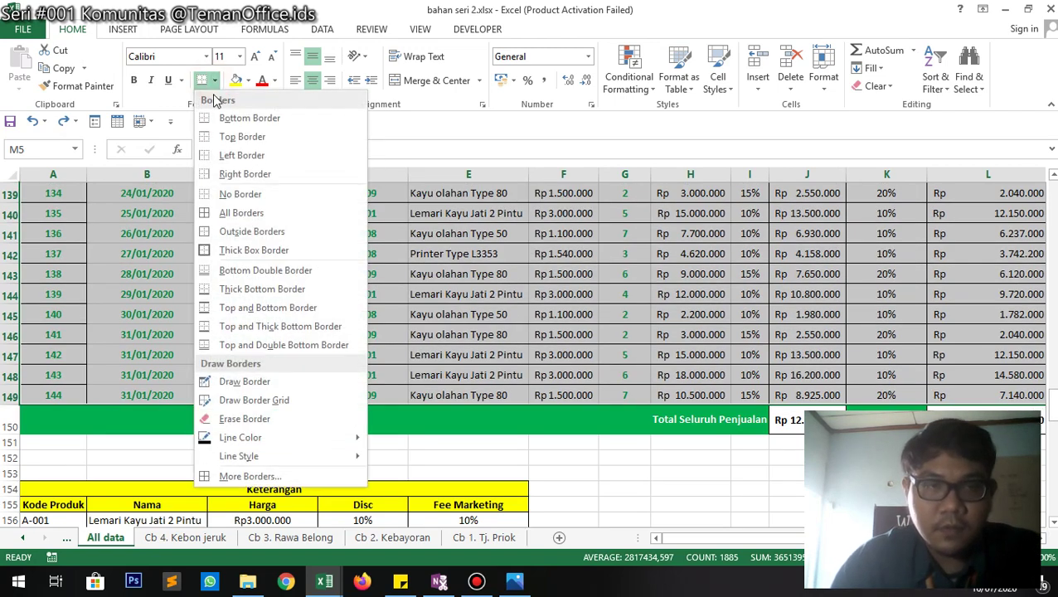
click(270, 212)
click(332, 318)
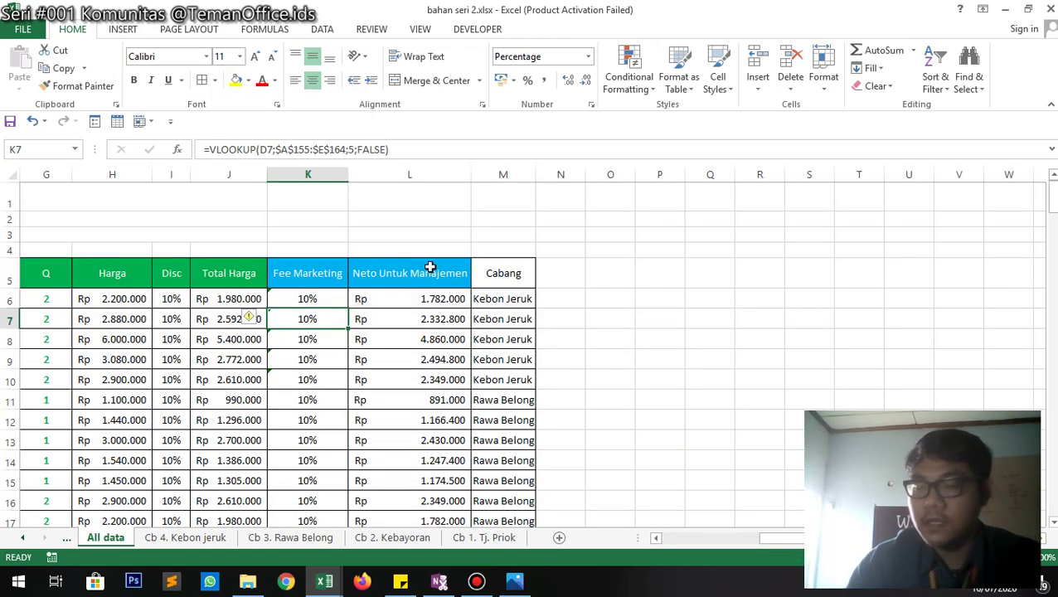
- Review the bordered sales table from the Fee Marketing column back to the first record in the No column
key(Left)
key(Left)
key(Left)
key(Left)
key(Left)
key(Left)
key(Left)
key(Left)
key(Left)
key(Left)
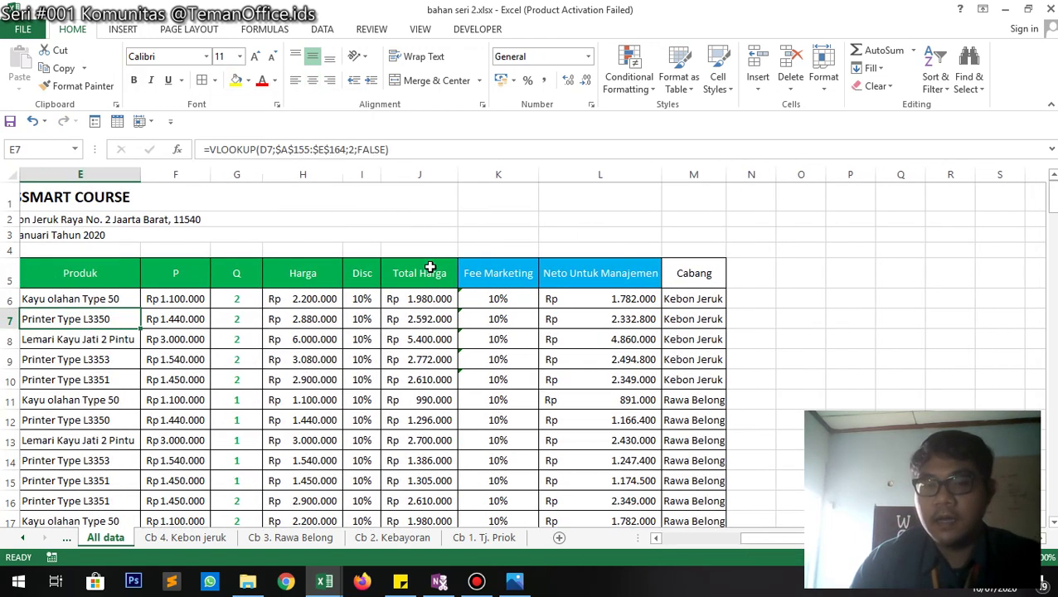
key(Up)
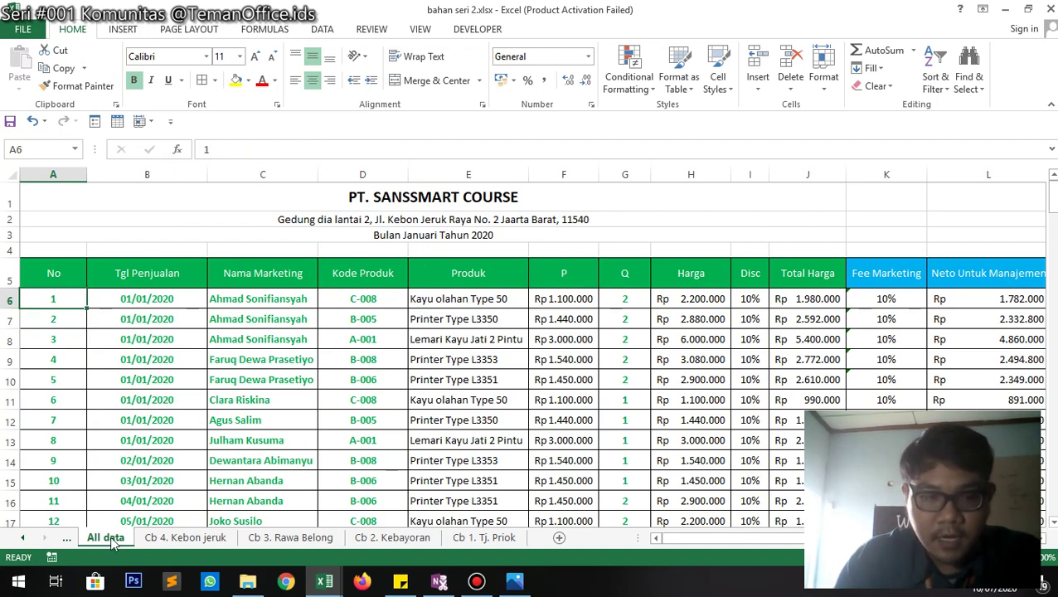
- On the Data yg akan kita olah sheet, delete rows 2:11 holding the pivot table under heading 1, Data Total Pemasukan dari tiap produk
click(68, 538)
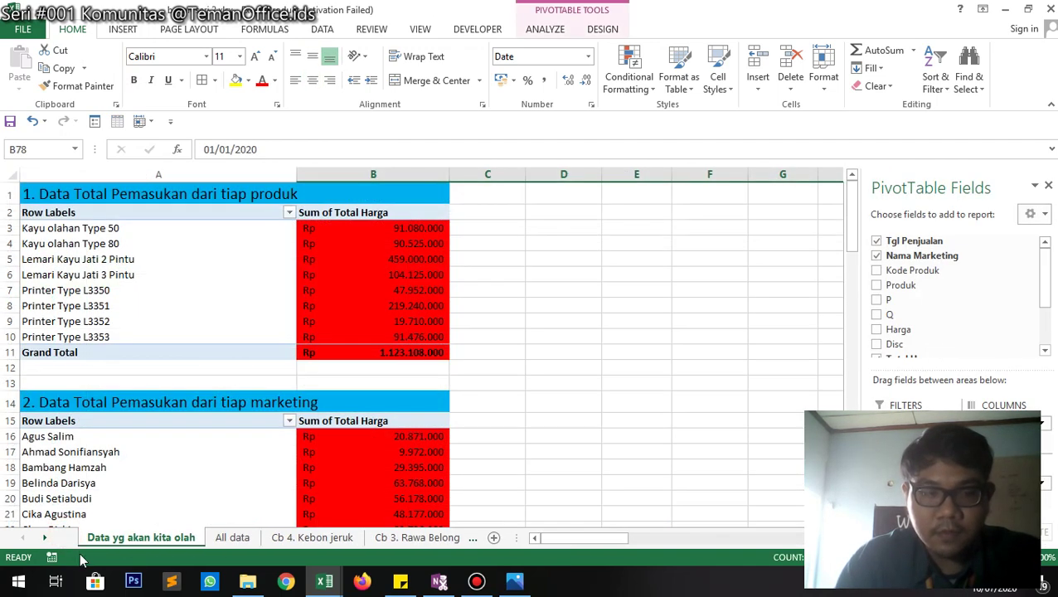
click(239, 539)
click(180, 538)
drag(83, 212, 420, 354)
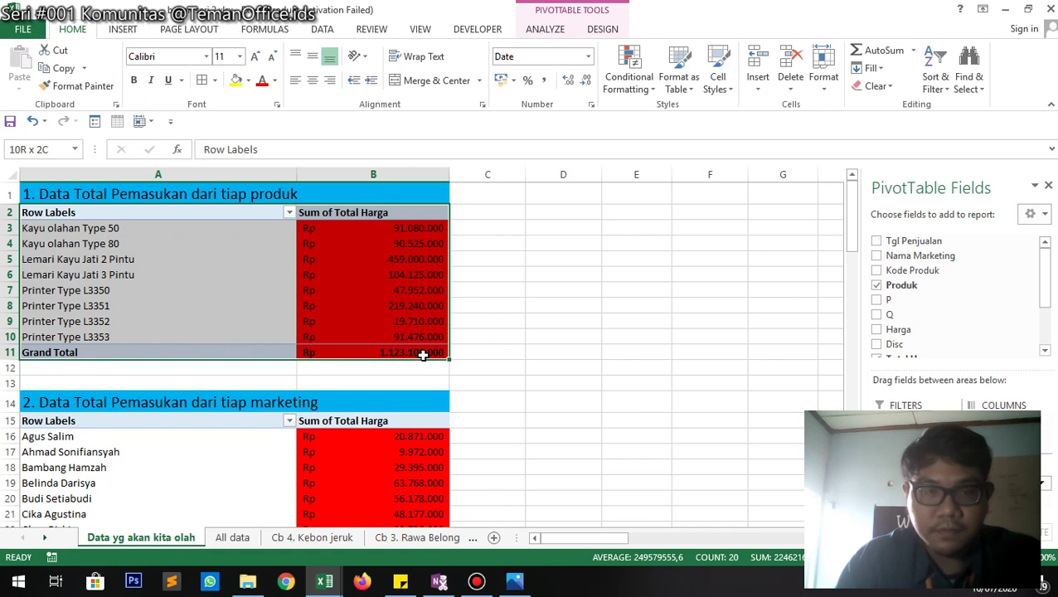
drag(9, 212, 5, 352)
right_click(5, 352)
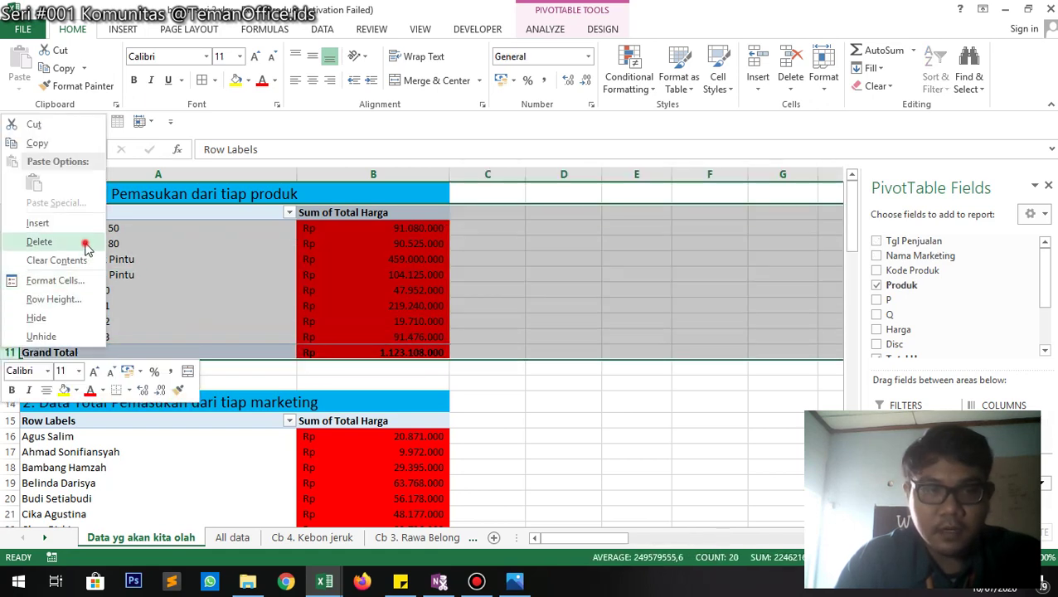
click(87, 242)
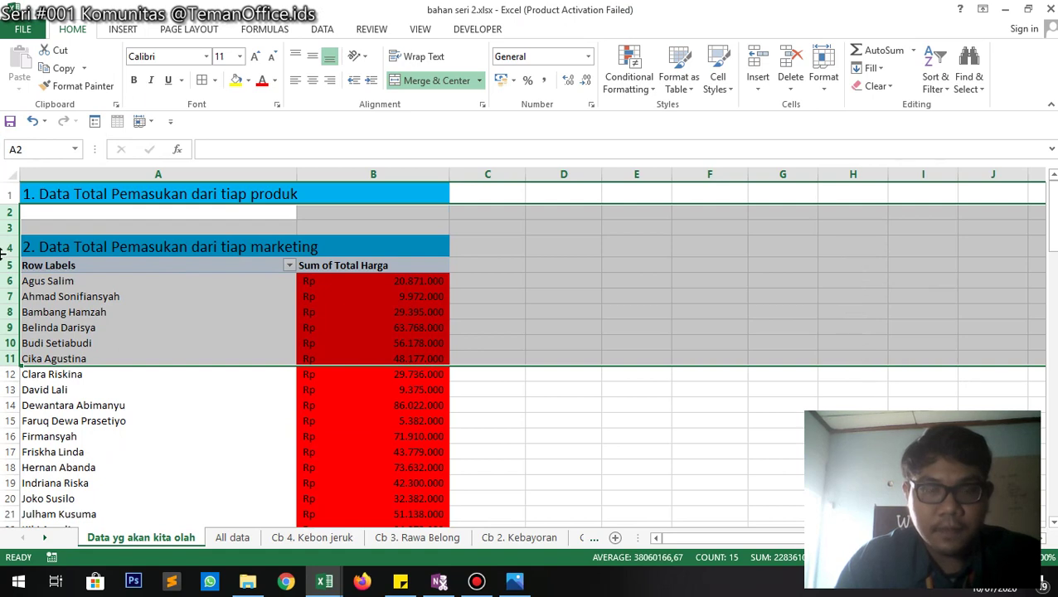
- Delete the pivot table rows under heading 2, Data Total Pemasukan dari tiap marketing, starting at row 5
drag(6, 266, 14, 466)
right_click(13, 466)
click(66, 349)
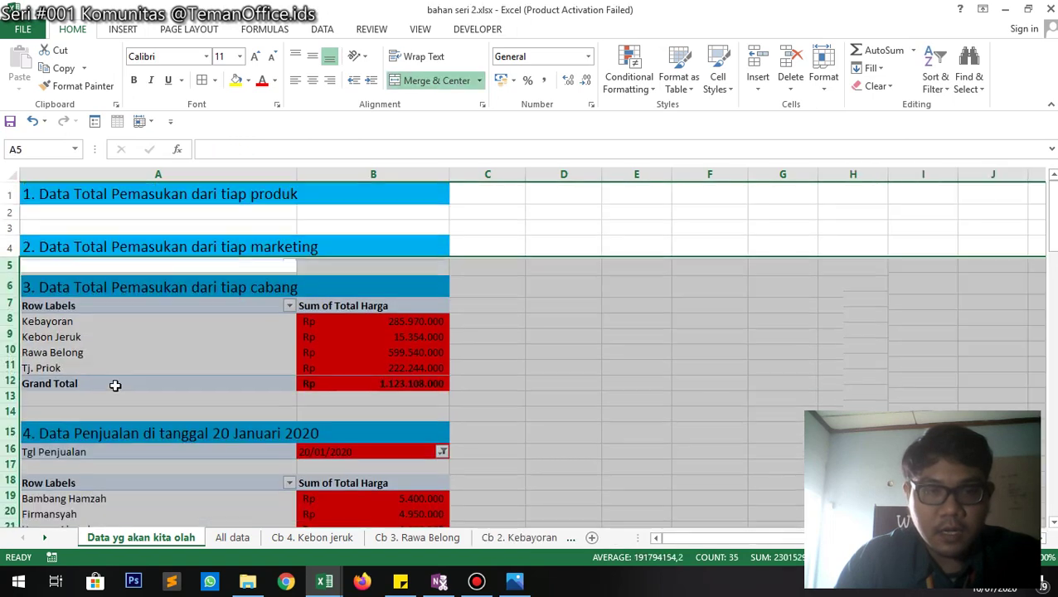
- Delete rows 7:13 with the branch pivot table under heading 3, Data Total Pemasukan dari tiap cabang
click(5, 317)
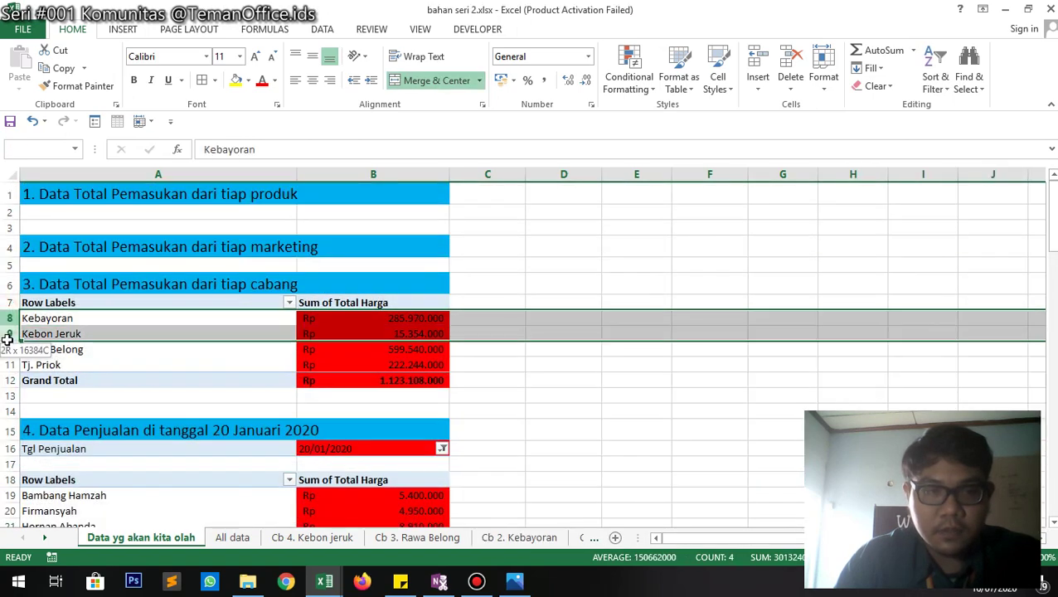
drag(5, 303, 4, 390)
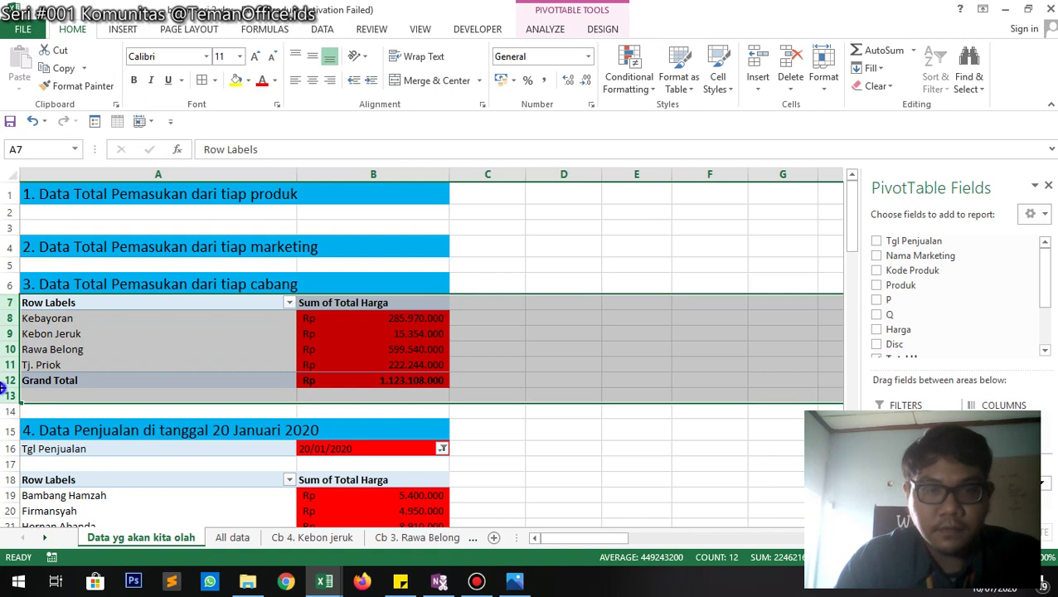
right_click(5, 388)
click(37, 280)
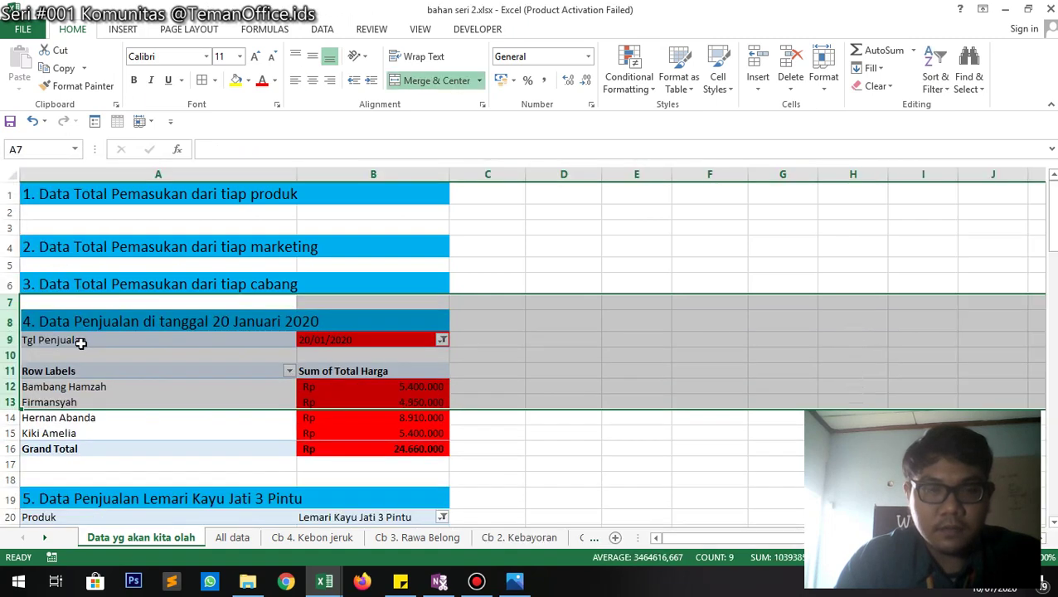
- Delete rows 9:16 with the date-filtered pivot table under heading 4, Data Penjualan di tanggal 20 Januari 2020
drag(7, 341, 4, 452)
right_click(4, 452)
click(35, 348)
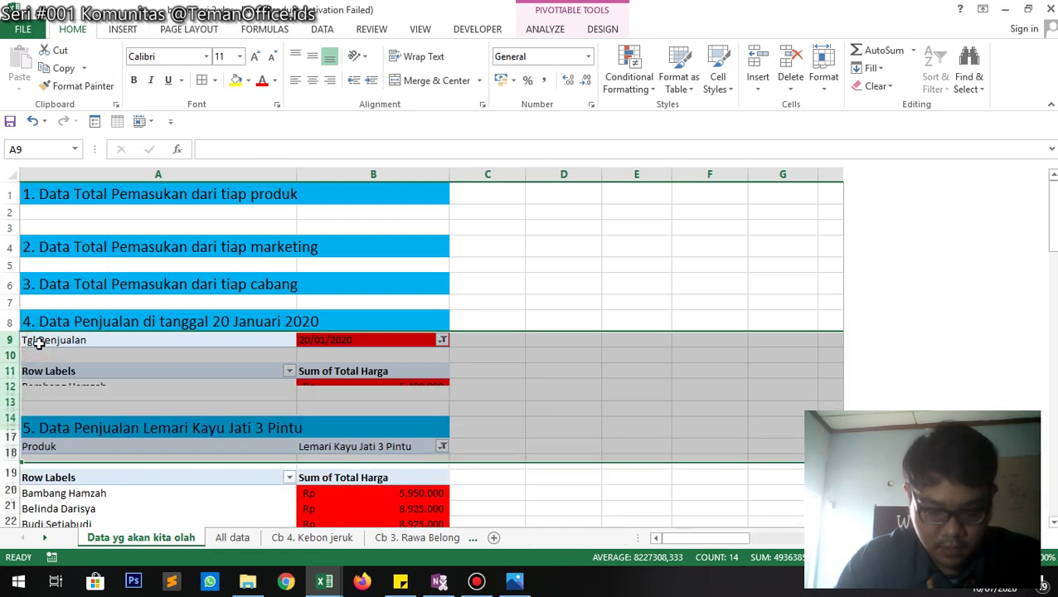
- Delete rows 12:23 with the product-filtered pivot table under heading 5, Data Penjualan Lemari Kayu Jati 3 Pintu
scroll(28, 355, down, 1)
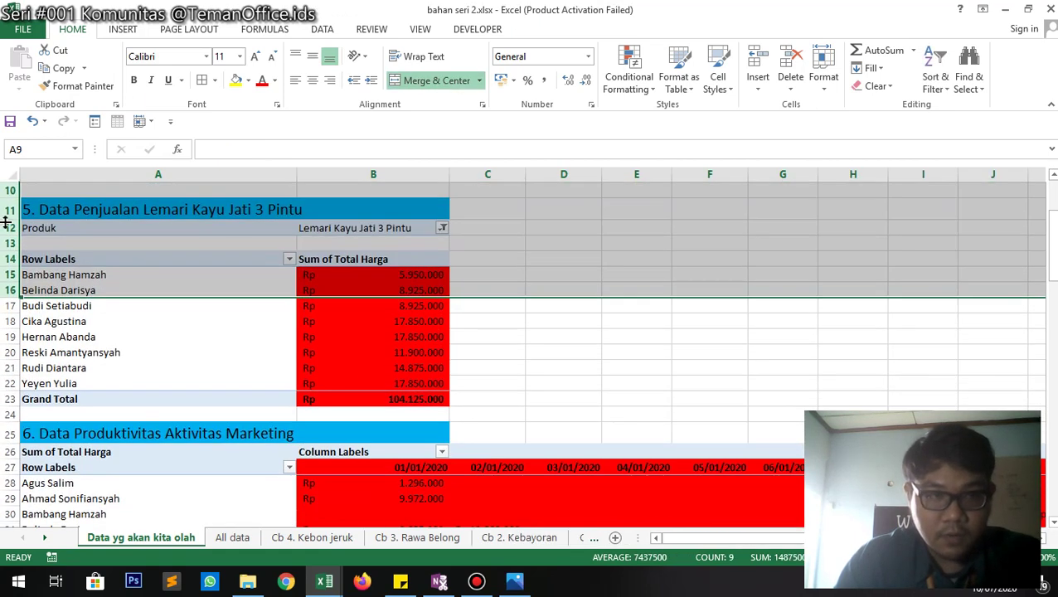
drag(6, 227, 4, 401)
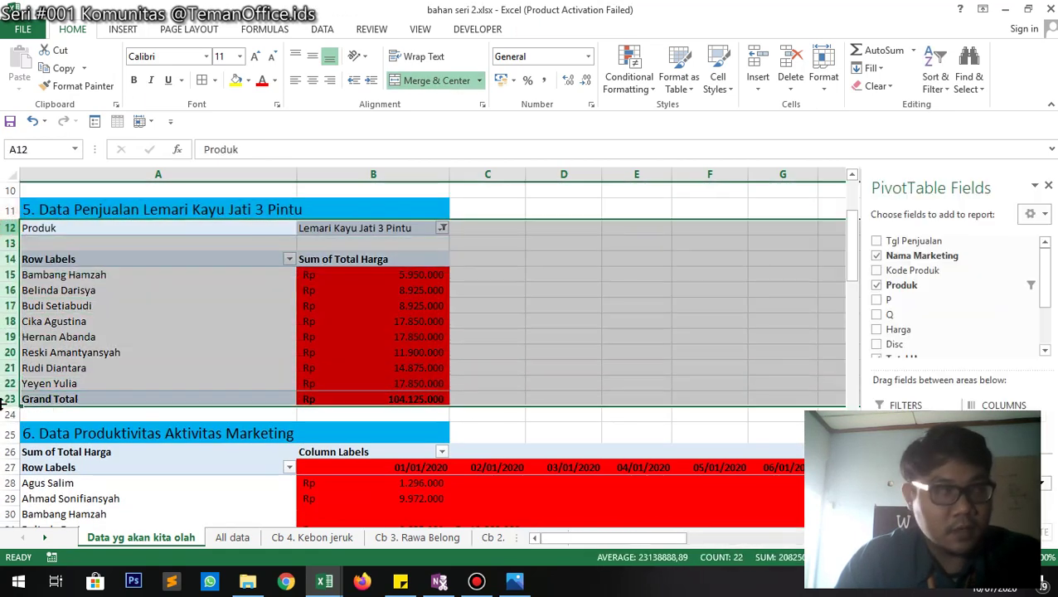
right_click(4, 401)
click(40, 300)
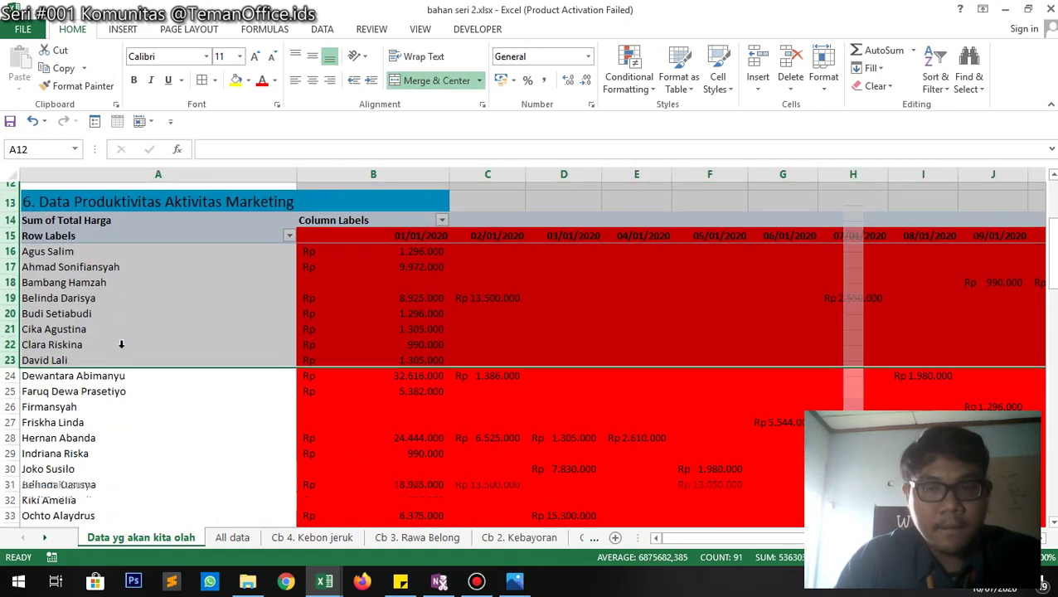
- Delete rows 14:44 with the pivot table under heading 6, Data Produktivitas Aktivitas Marketing
drag(7, 217, 4, 487)
right_click(7, 406)
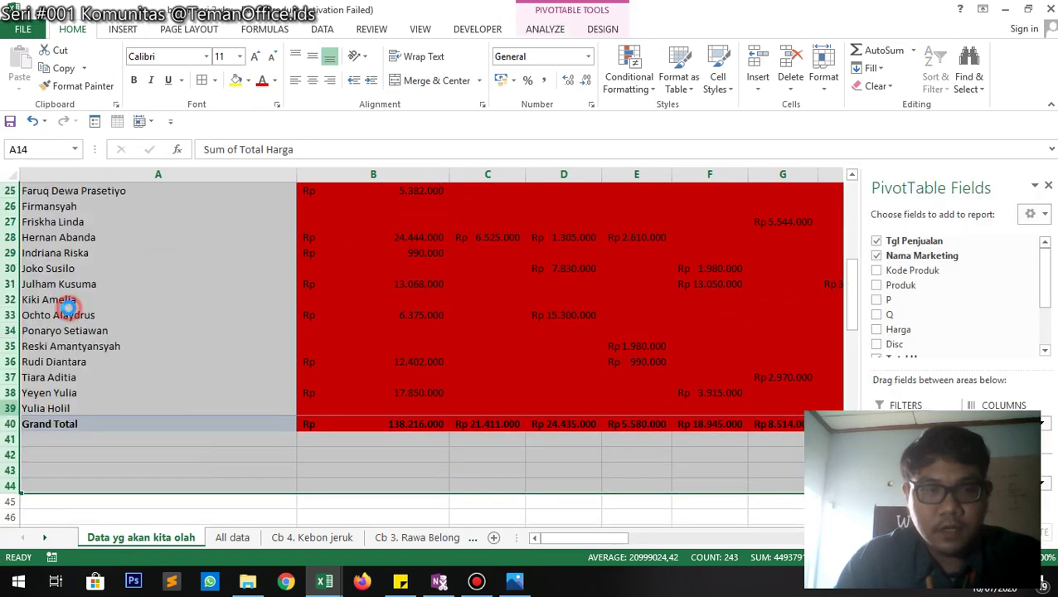
click(69, 302)
scroll(83, 240, up, 1)
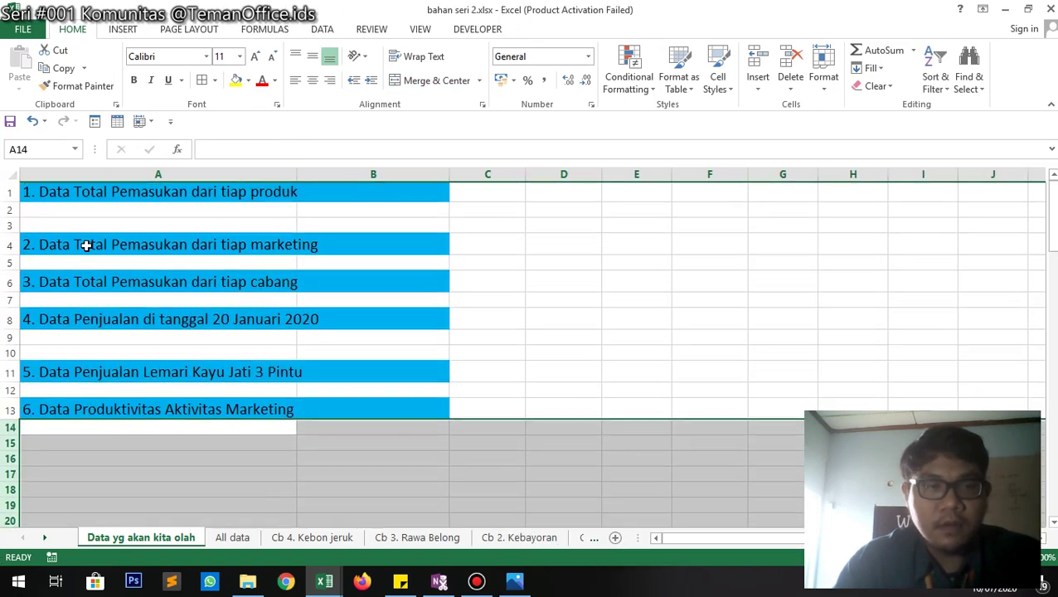
click(35, 264)
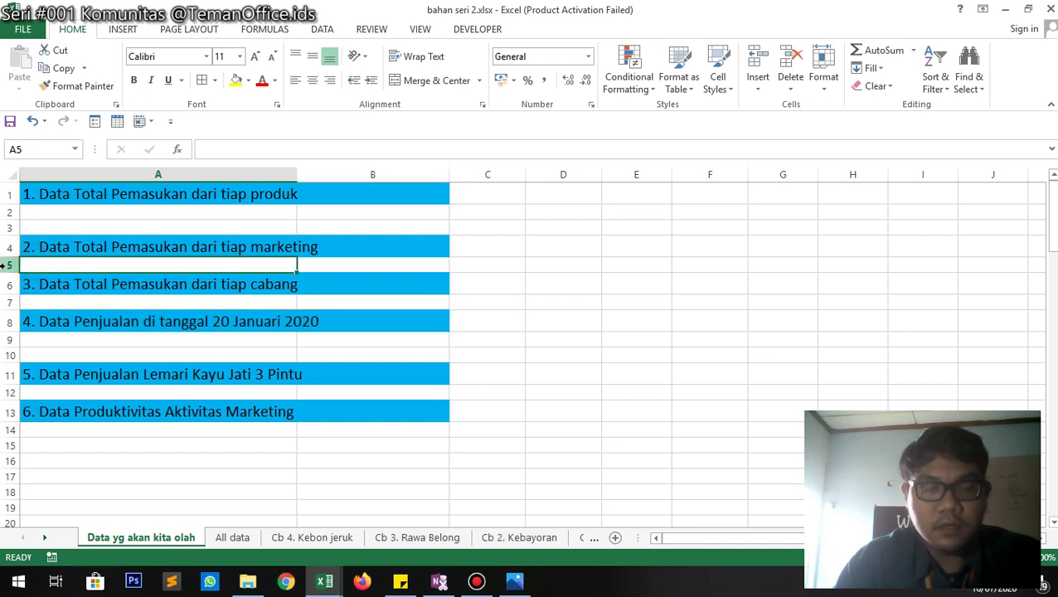
drag(4, 264, 3, 455)
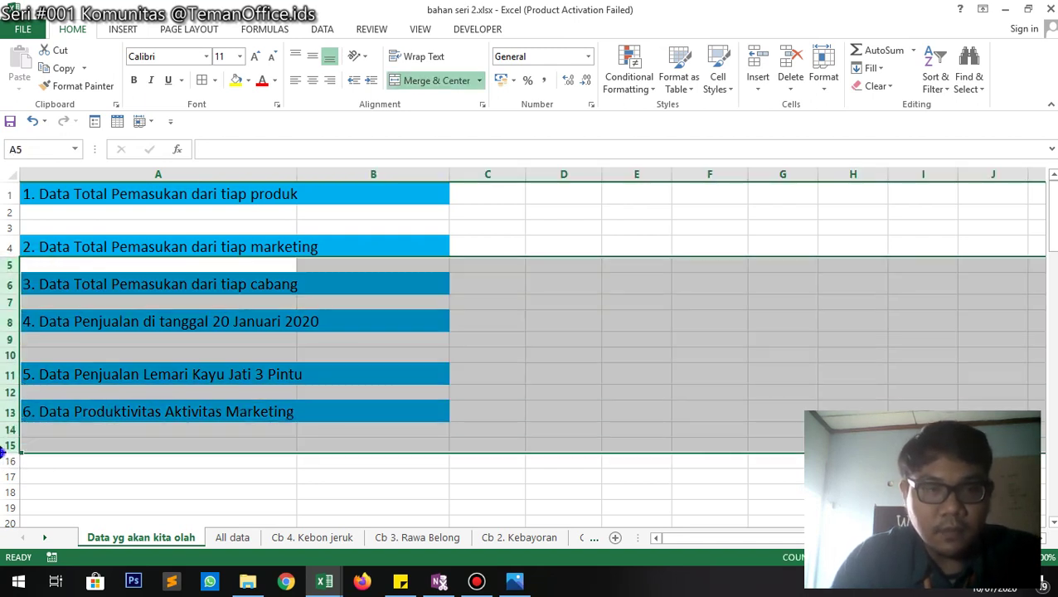
right_click(4, 452)
click(394, 285)
click(390, 236)
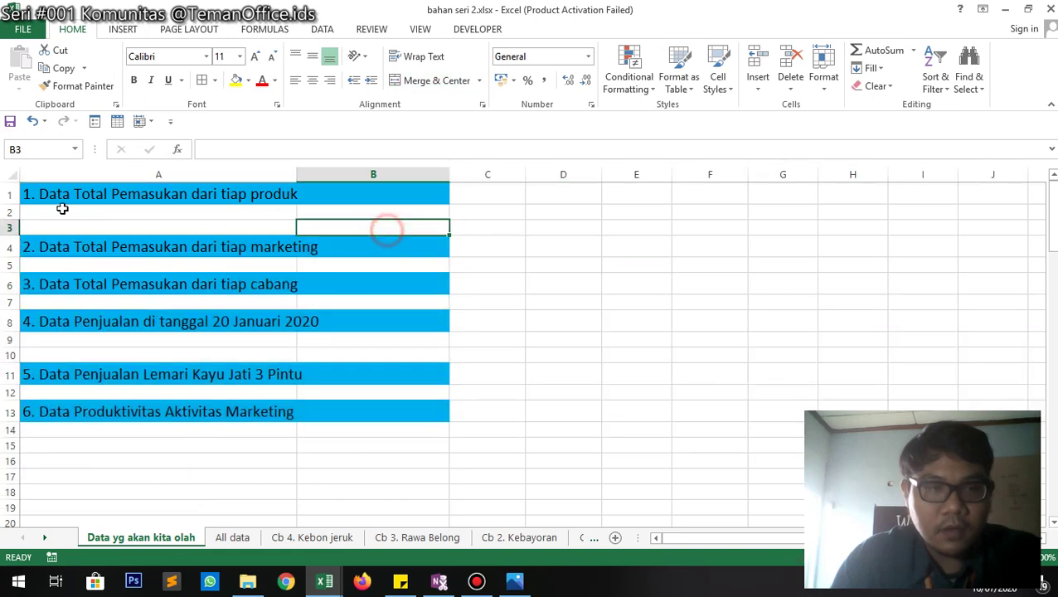
drag(8, 204, 9, 217)
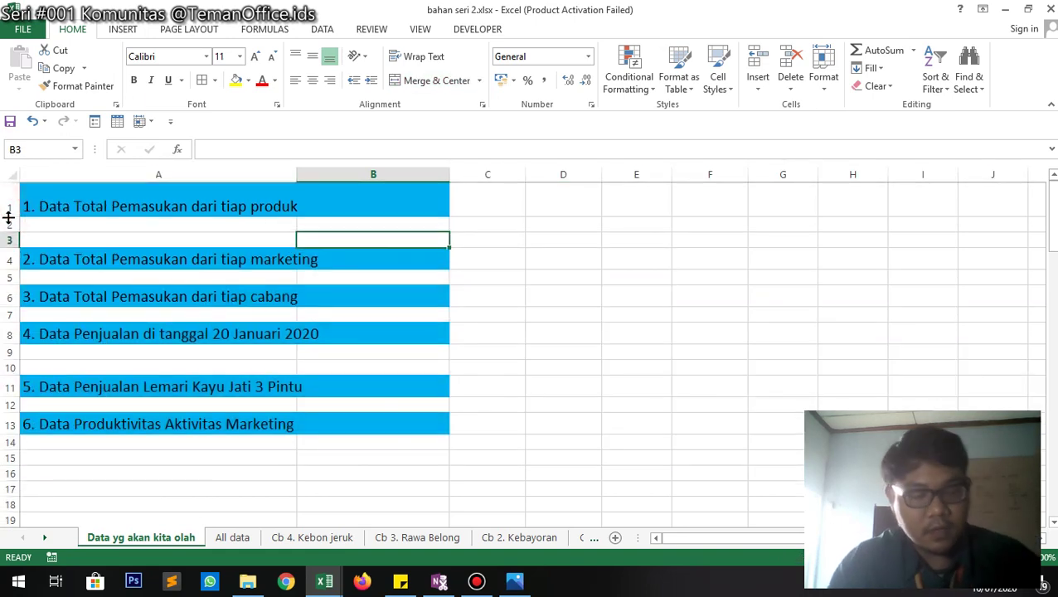
key(ctrl+z)
click(4, 208)
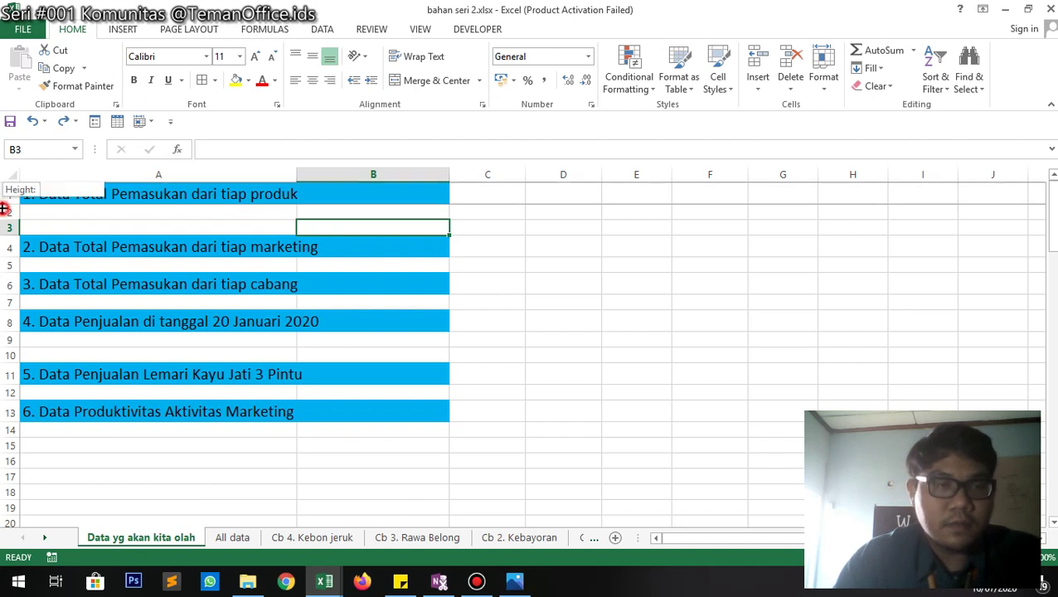
- Delete the blank rows 2:3, 5, 7, 9:10 and 12 so the six report headings sit directly below each other
click(7, 215)
drag(5, 218, 5, 228)
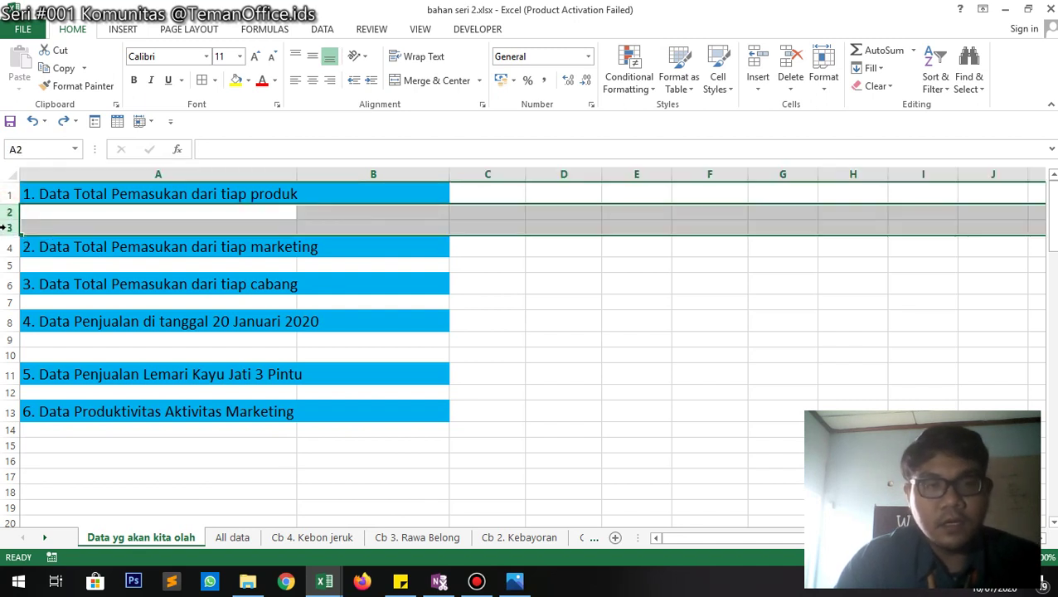
ctrl+click(8, 265)
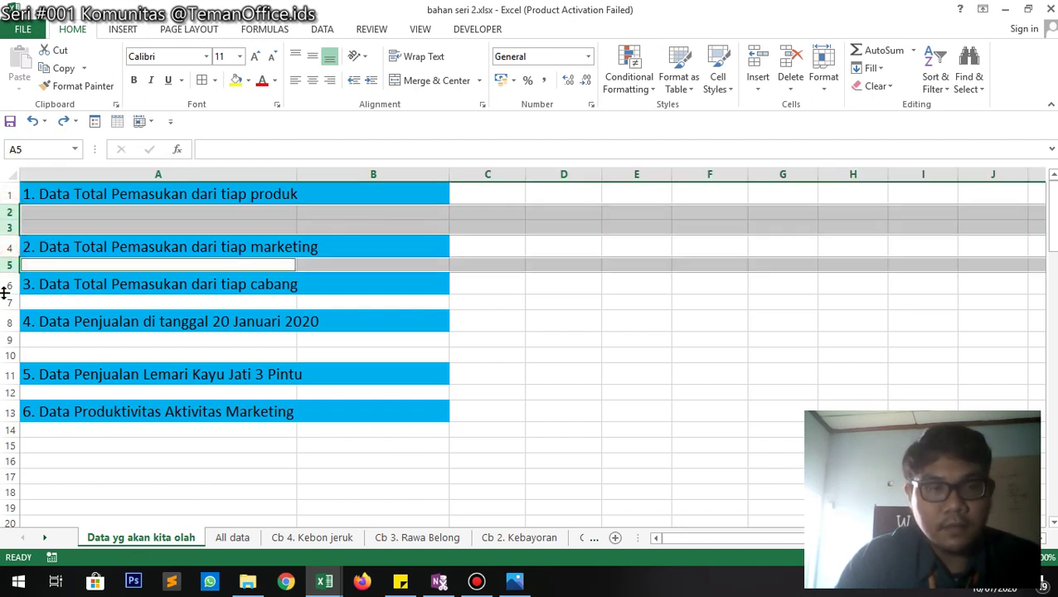
ctrl+click(8, 303)
drag(8, 339, 9, 356)
ctrl+click(5, 393)
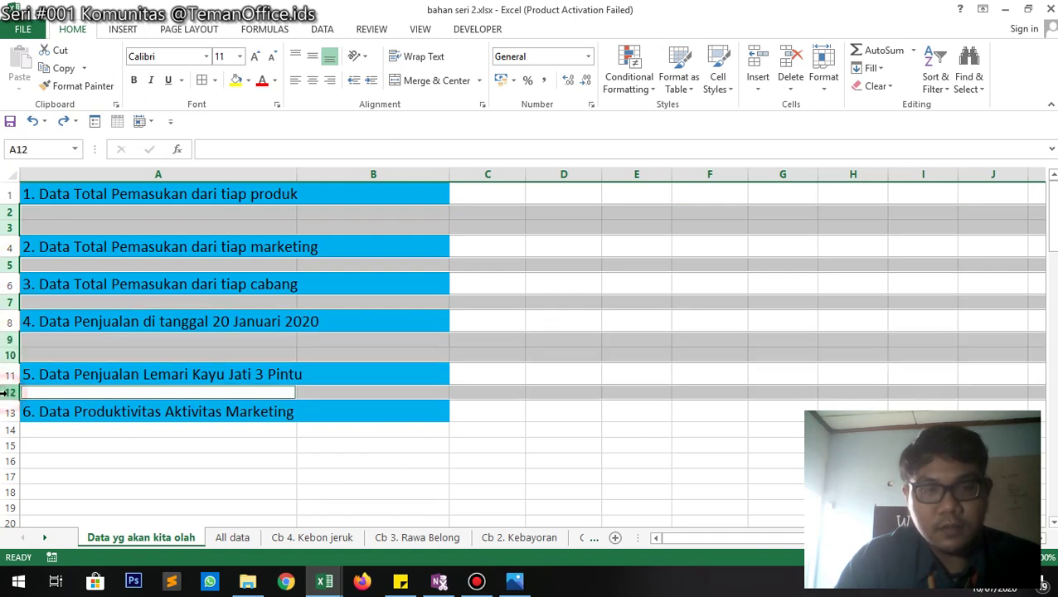
right_click(6, 392)
click(46, 288)
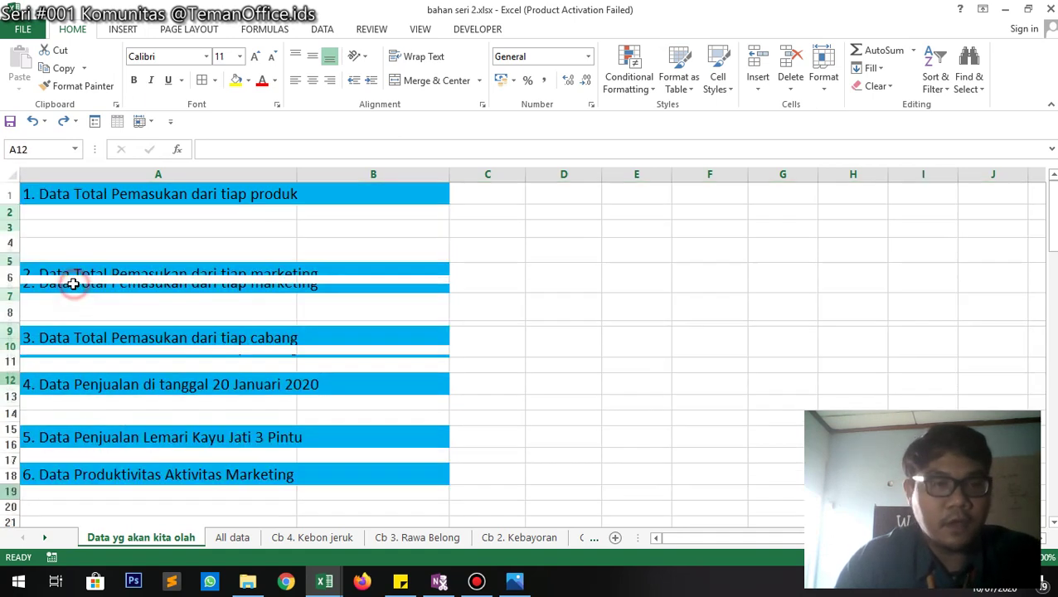
click(544, 255)
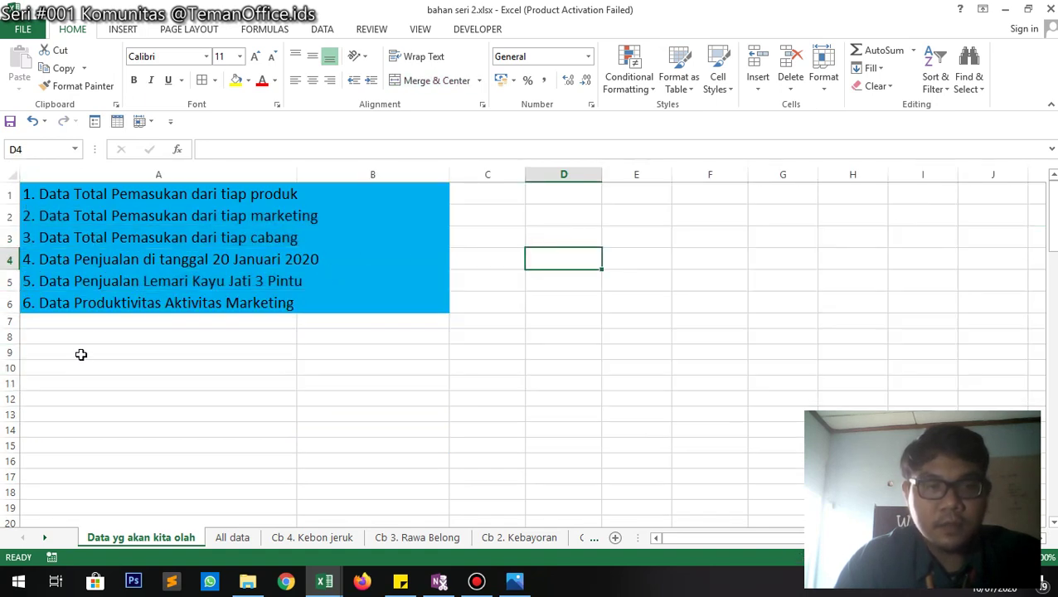
- Create a pivot table on a new worksheet from the All data range B5:M149, including the header row
click(38, 332)
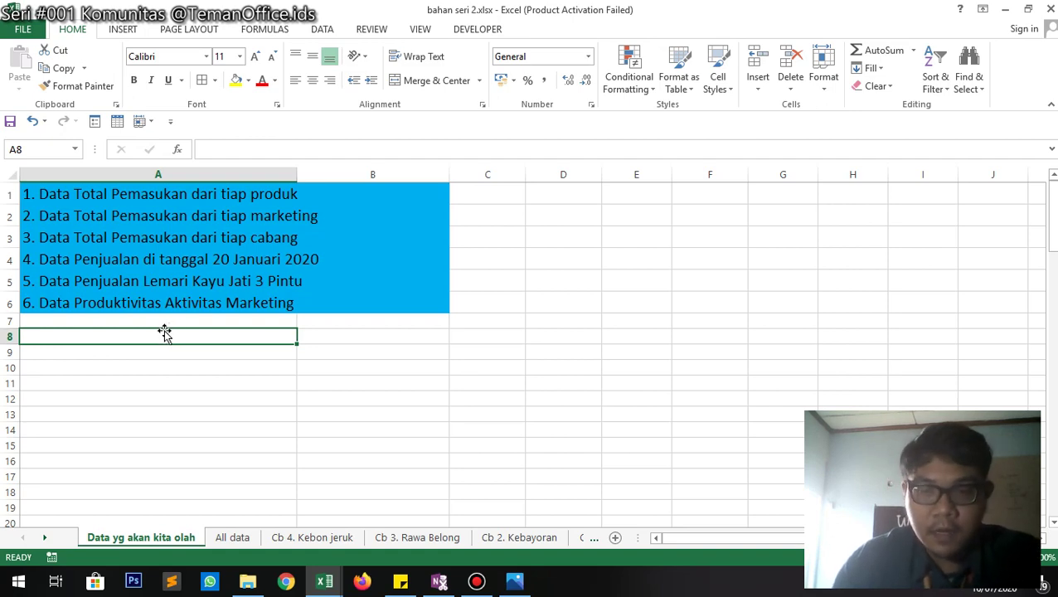
click(232, 537)
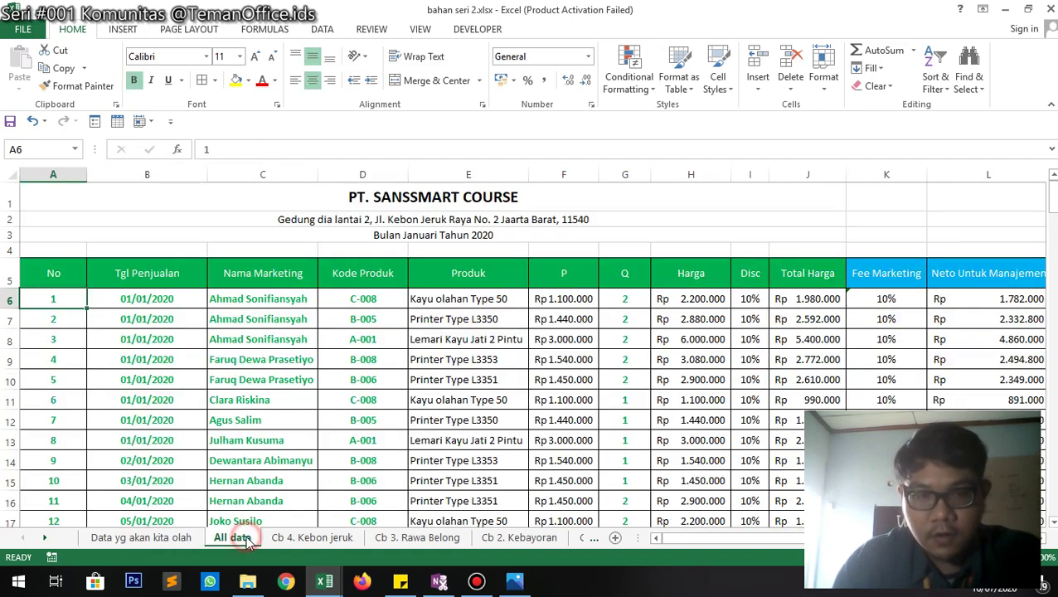
click(210, 286)
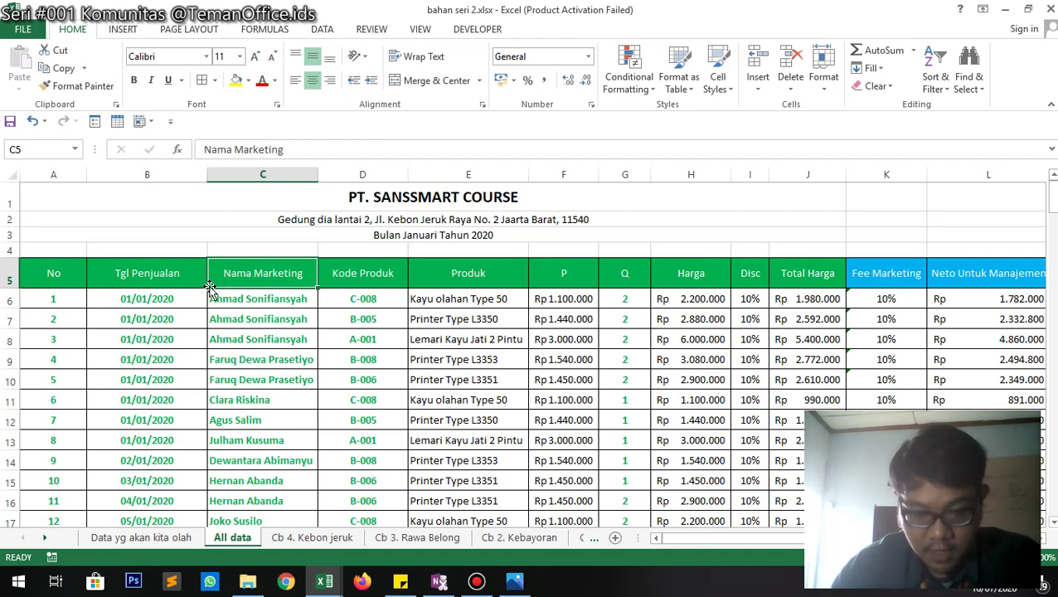
key(Left)
key(Left)
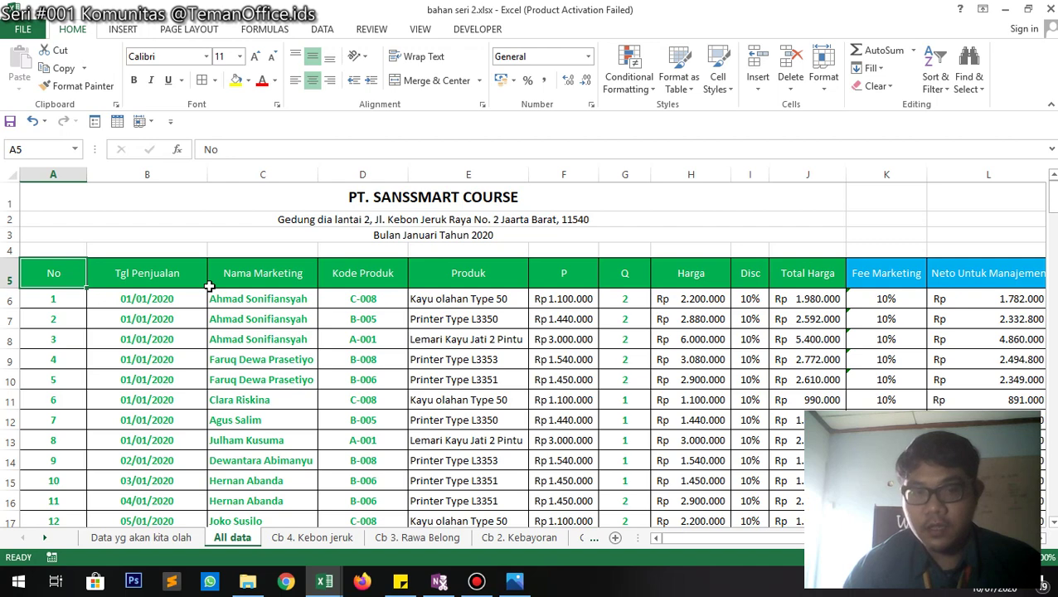
key(Right)
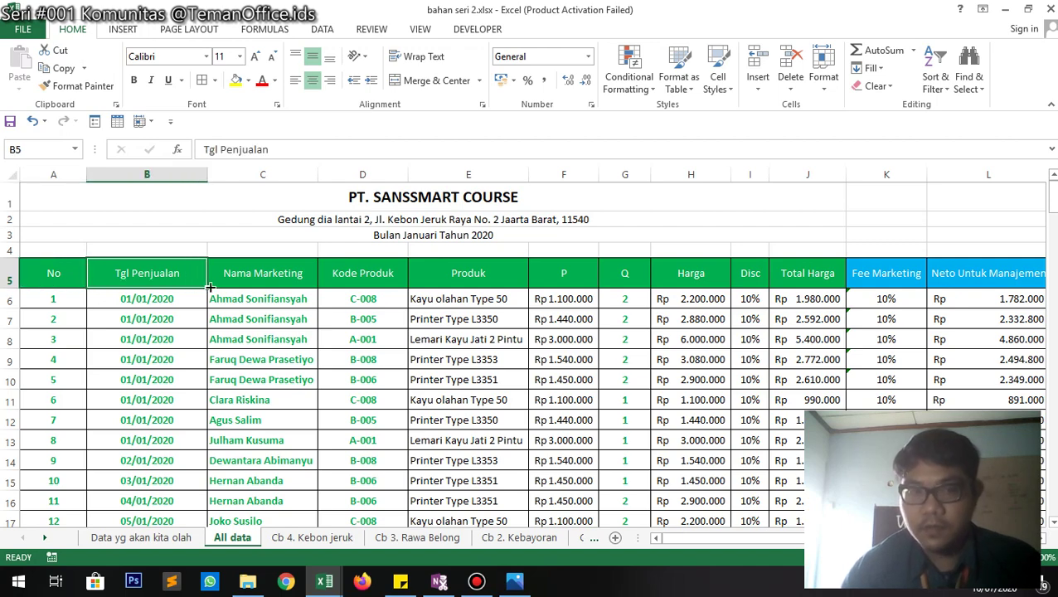
key(ctrl+shift+Right)
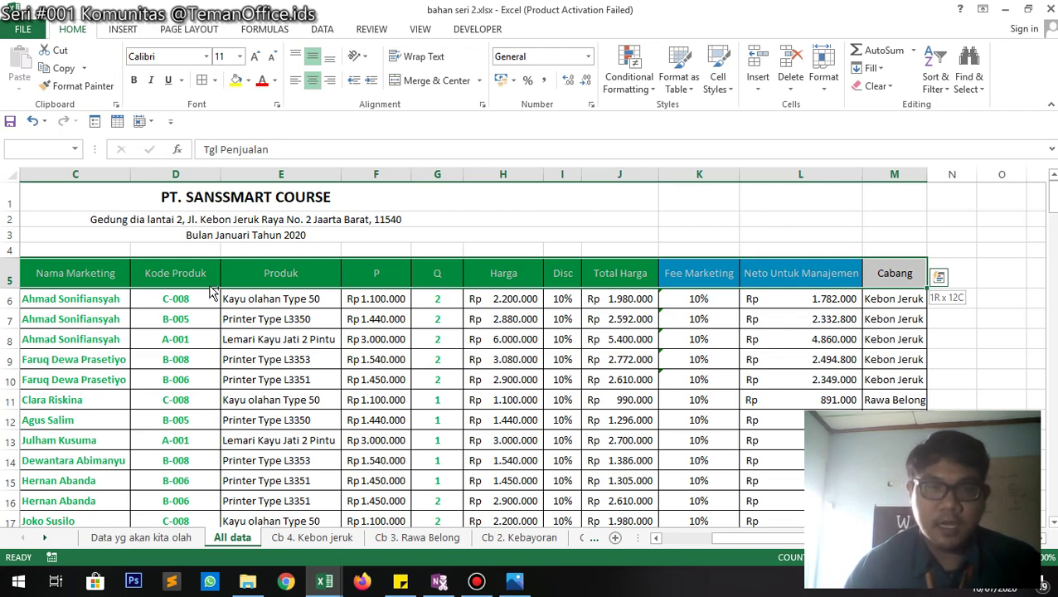
key(ctrl+shift+Down)
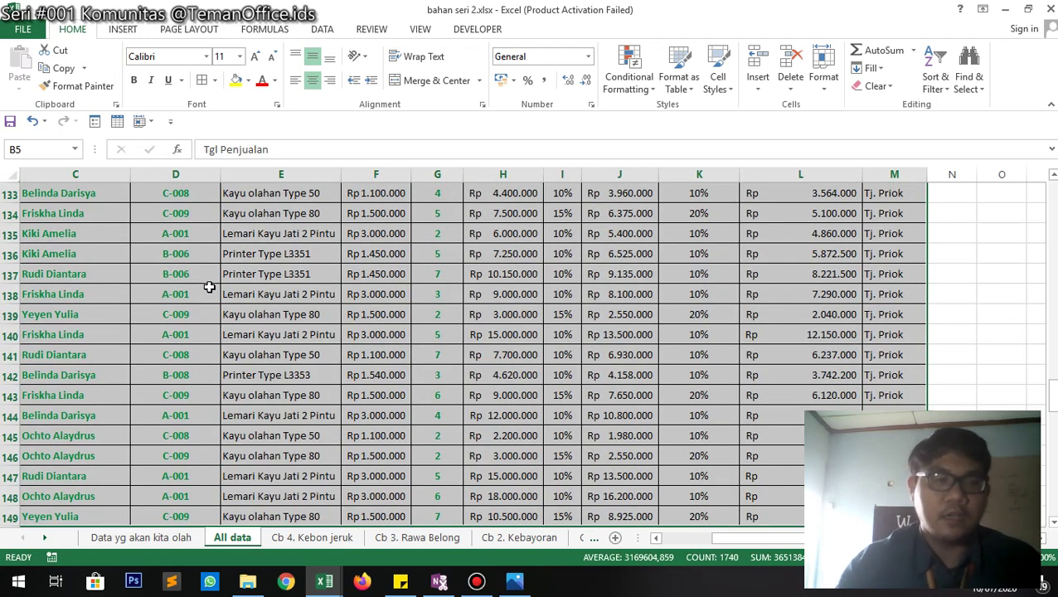
scroll(208, 282, down, 2)
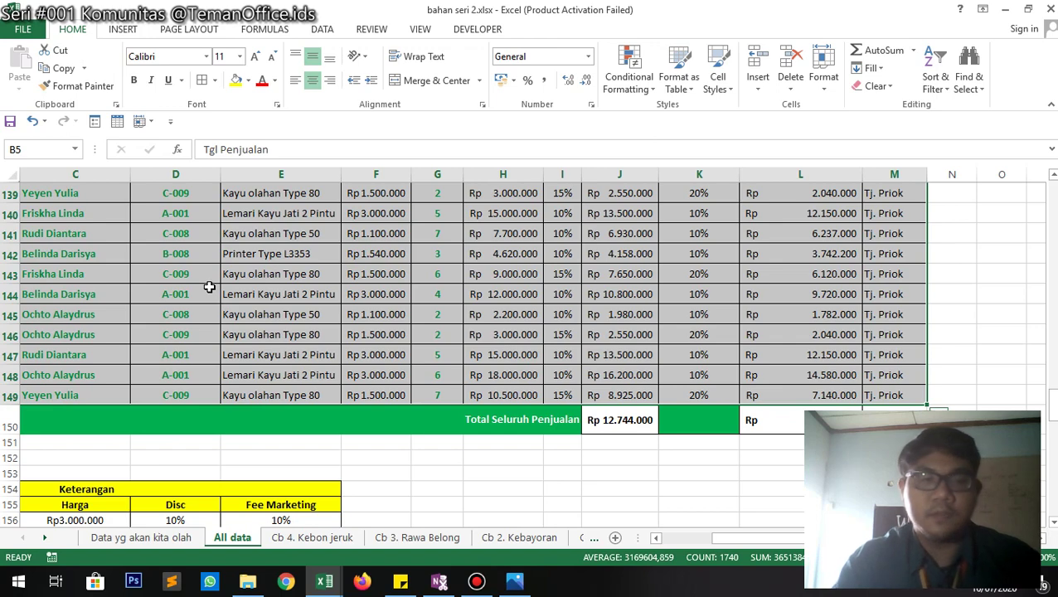
click(126, 30)
click(27, 63)
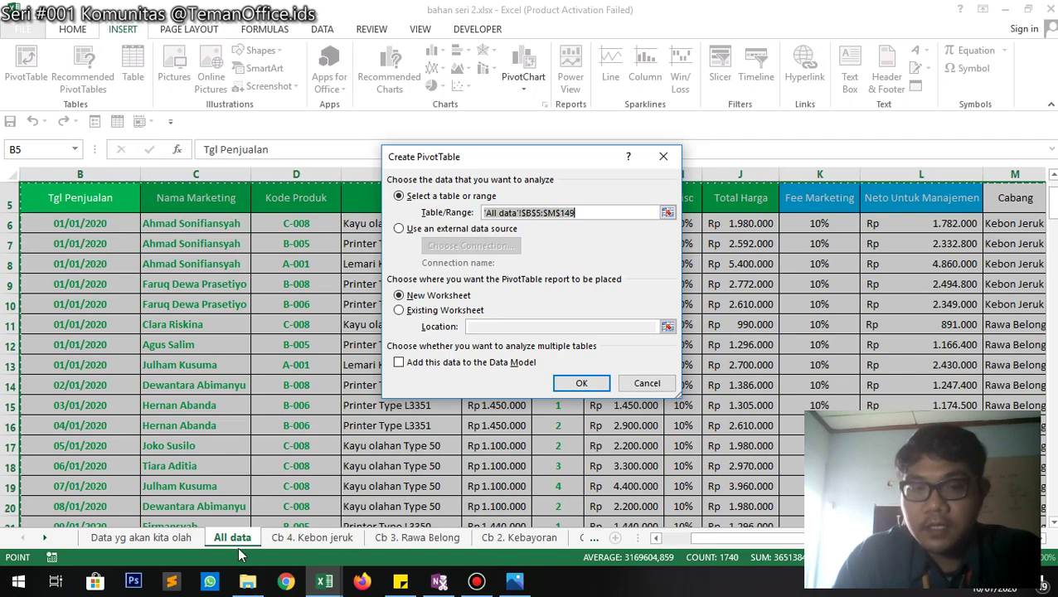
click(580, 383)
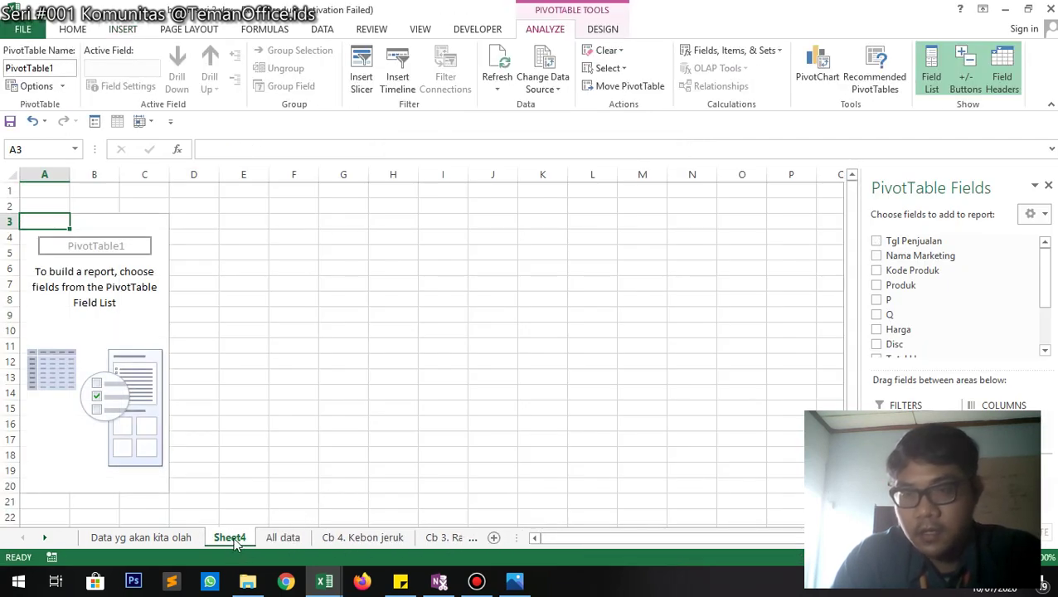
- Rename the new pivot table sheet as Pivot and add the Nama Marketing field to its pivot table
right_click(235, 541)
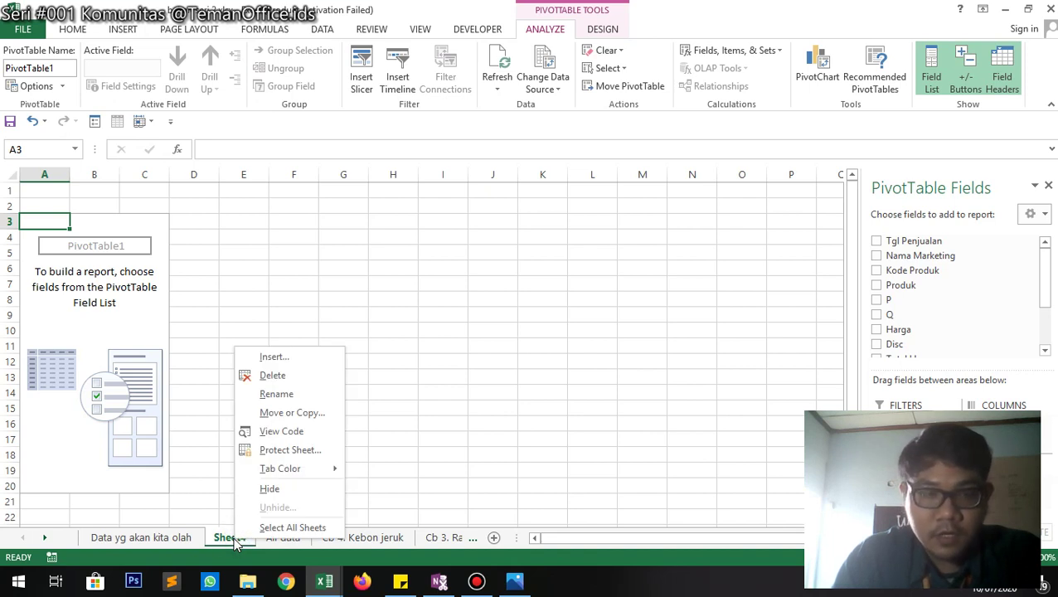
click(286, 393)
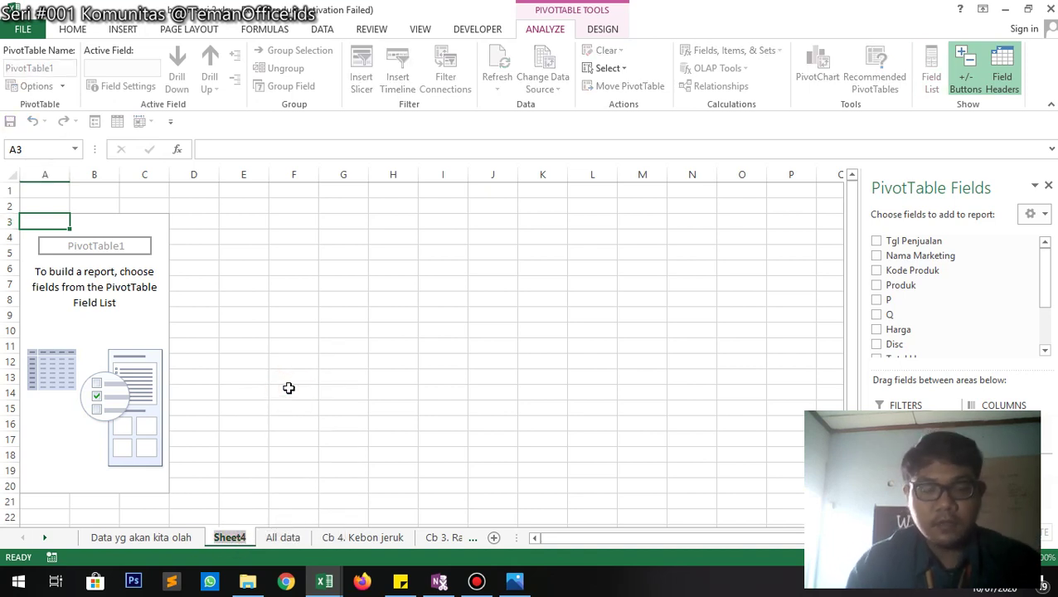
text(Pivo)
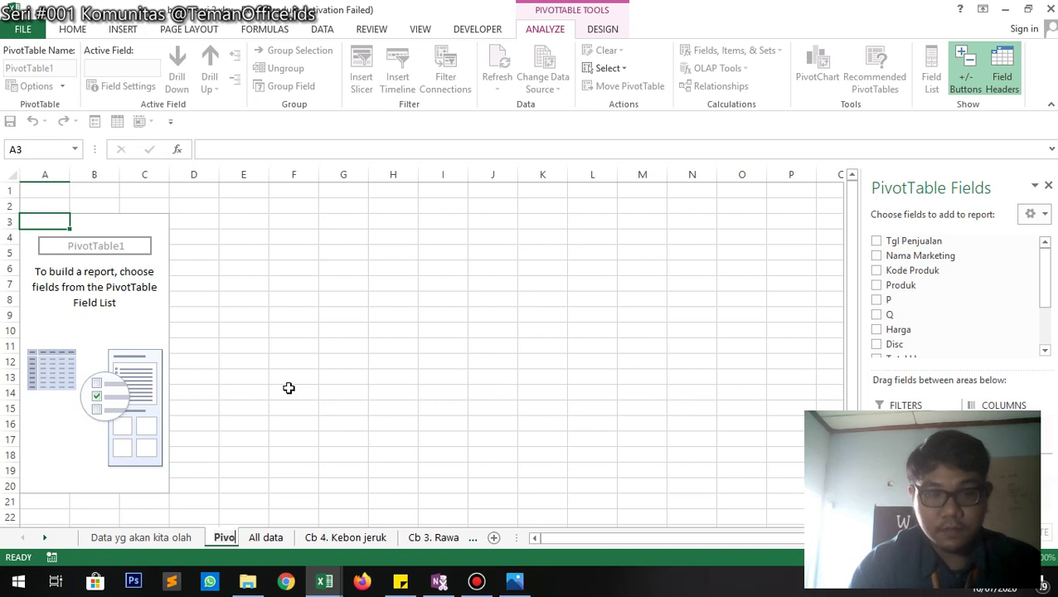
text(t)
key(Return)
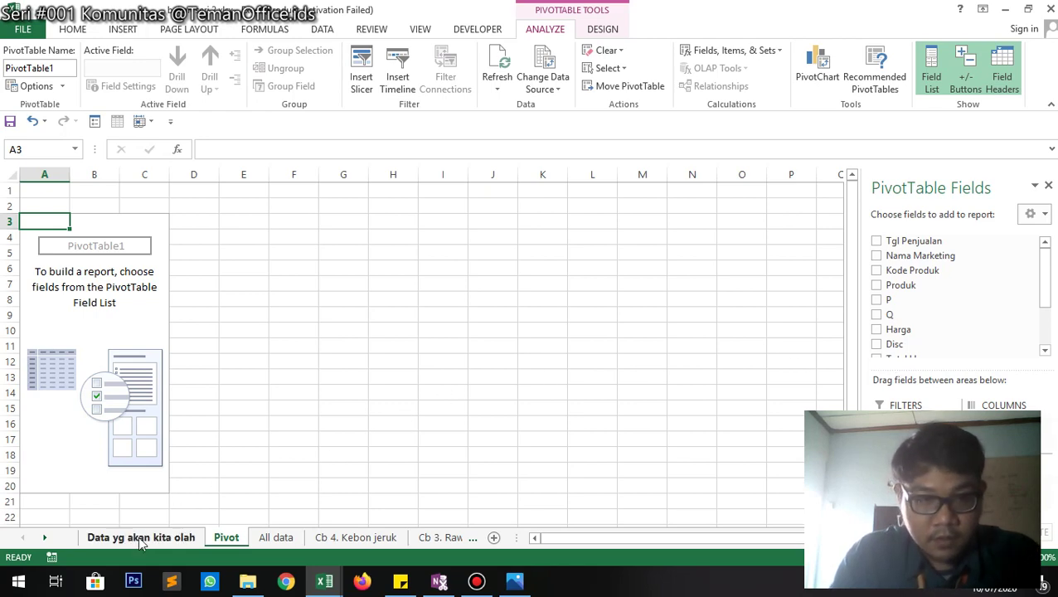
click(876, 256)
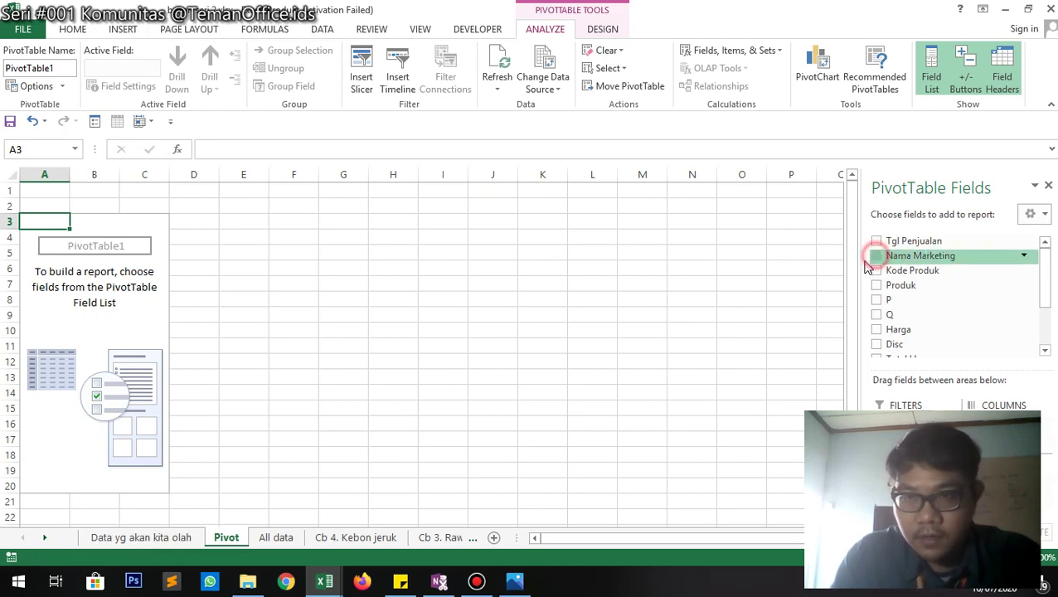
- Copy heading 1, Data Total Pemasukan dari tiap produk, to cell A10 of the Data yg akan kita olah sheet
click(110, 539)
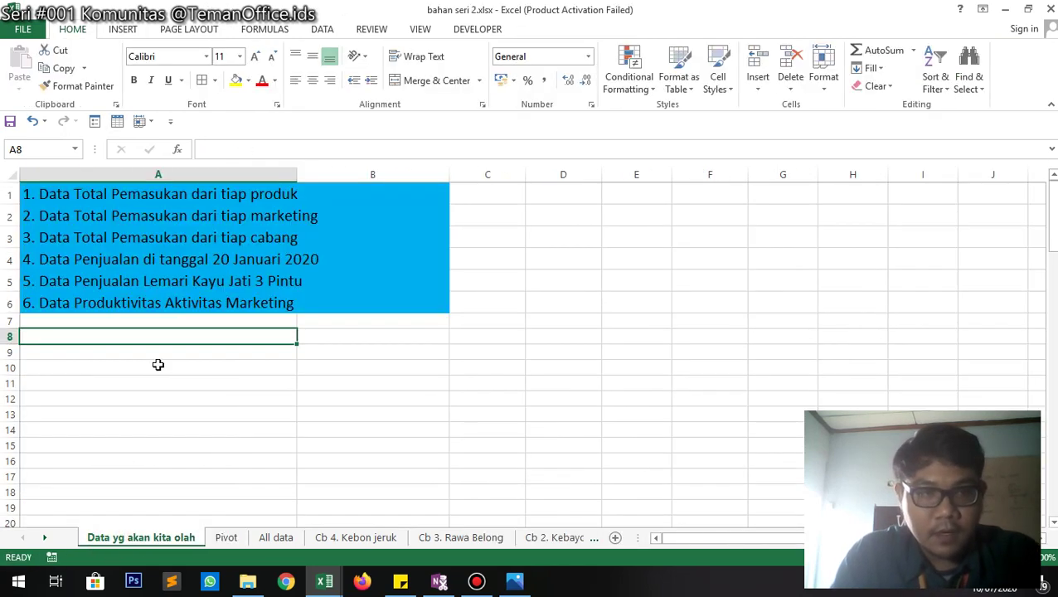
click(94, 195)
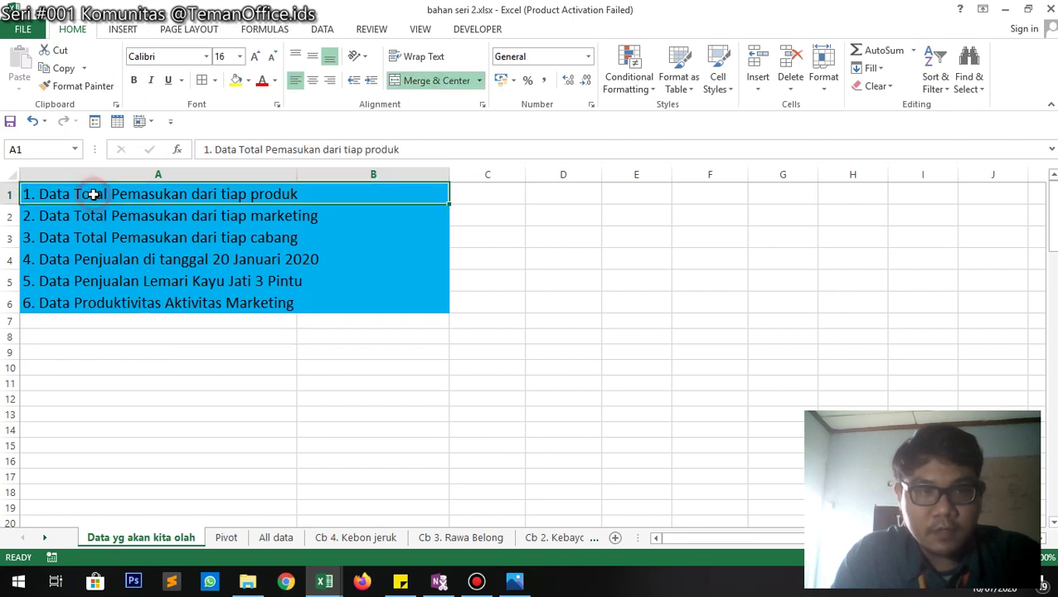
key(ctrl+c)
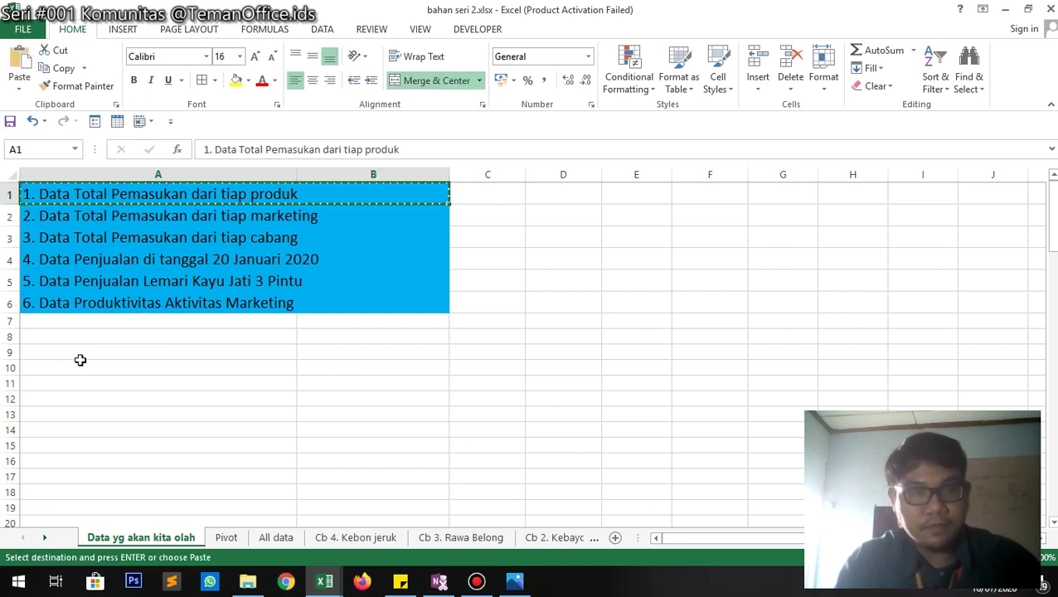
click(35, 340)
click(38, 365)
key(ctrl+v)
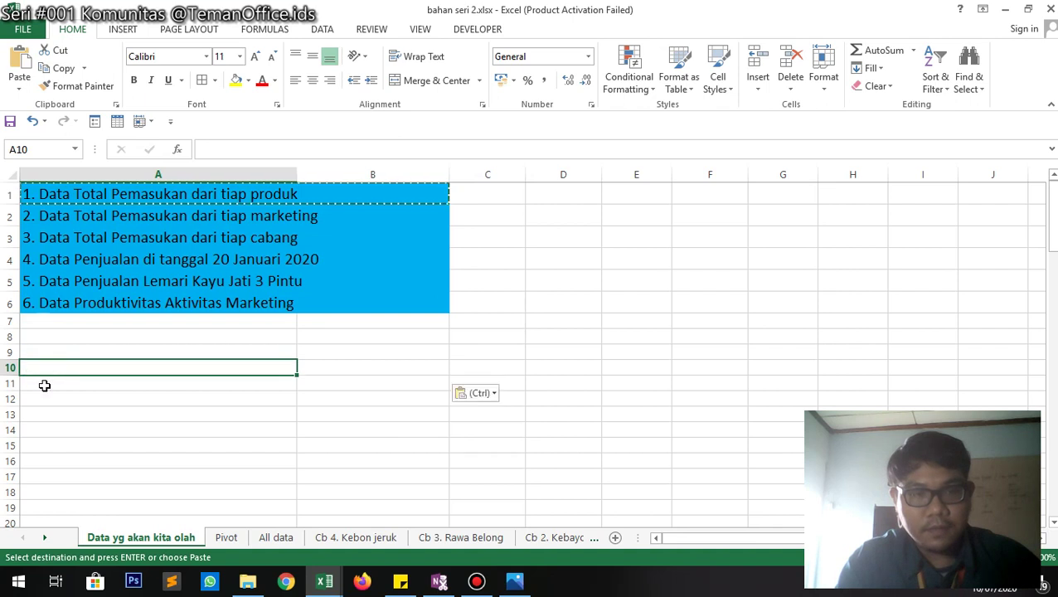
click(72, 389)
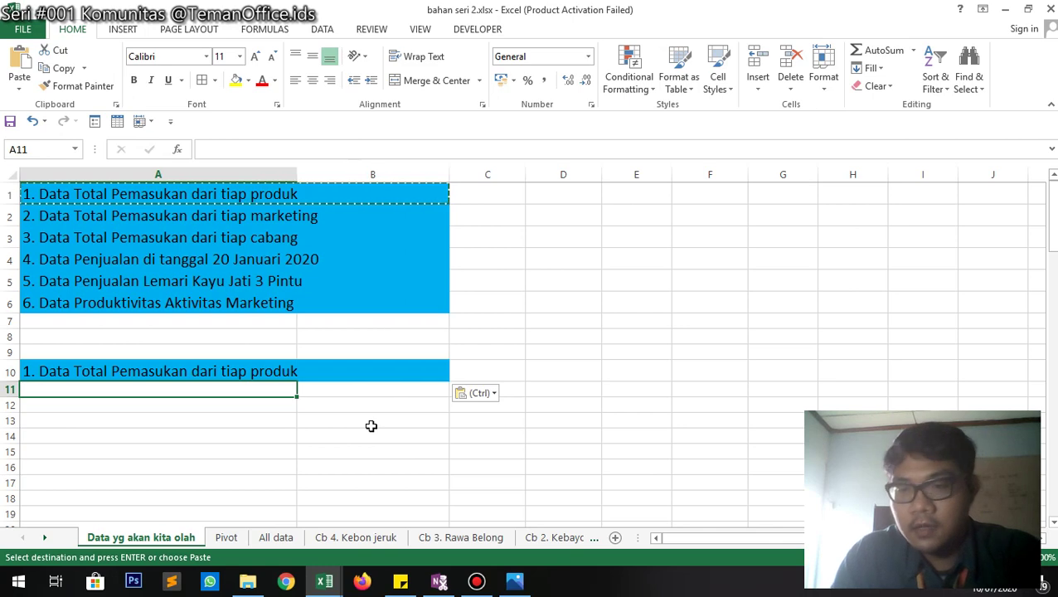
- In the Pivot sheet's pivot table, replace the Nama Marketing field with Produk and add Total Harga as summed values
click(227, 538)
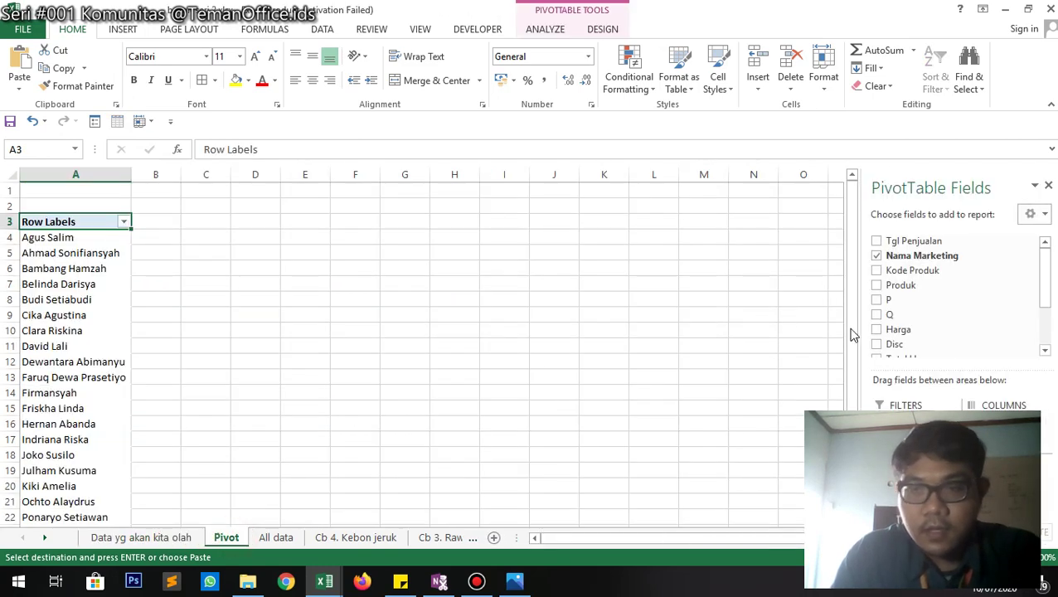
click(879, 257)
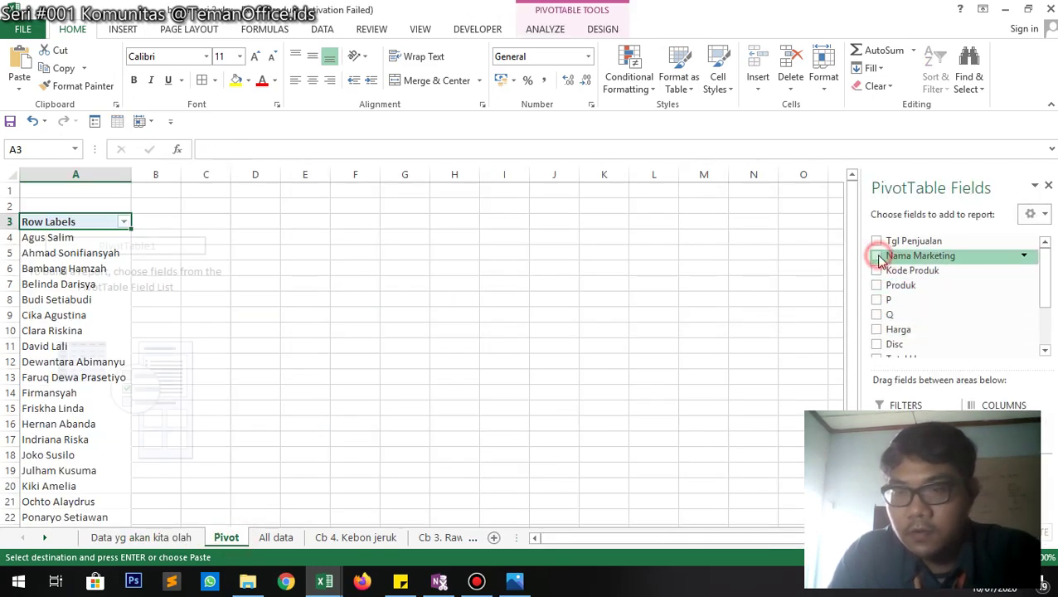
click(877, 285)
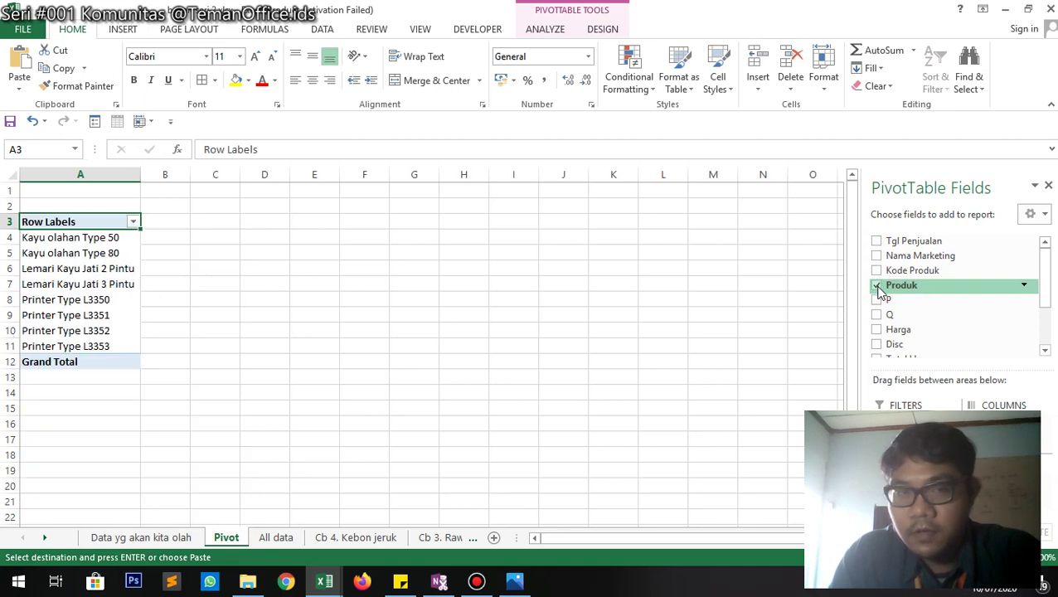
scroll(928, 308, down, 1)
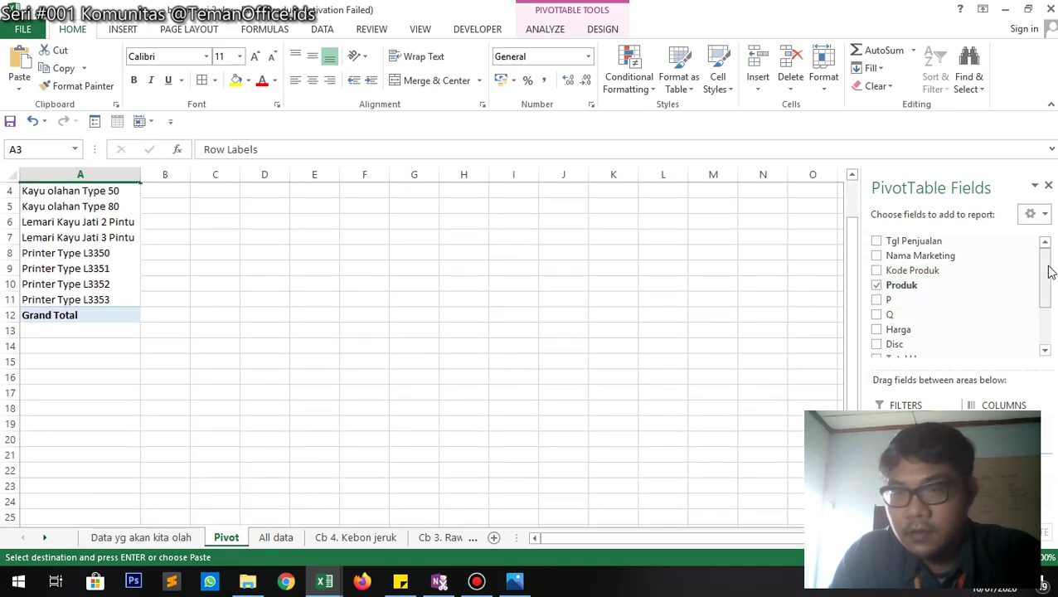
drag(1049, 270, 1030, 291)
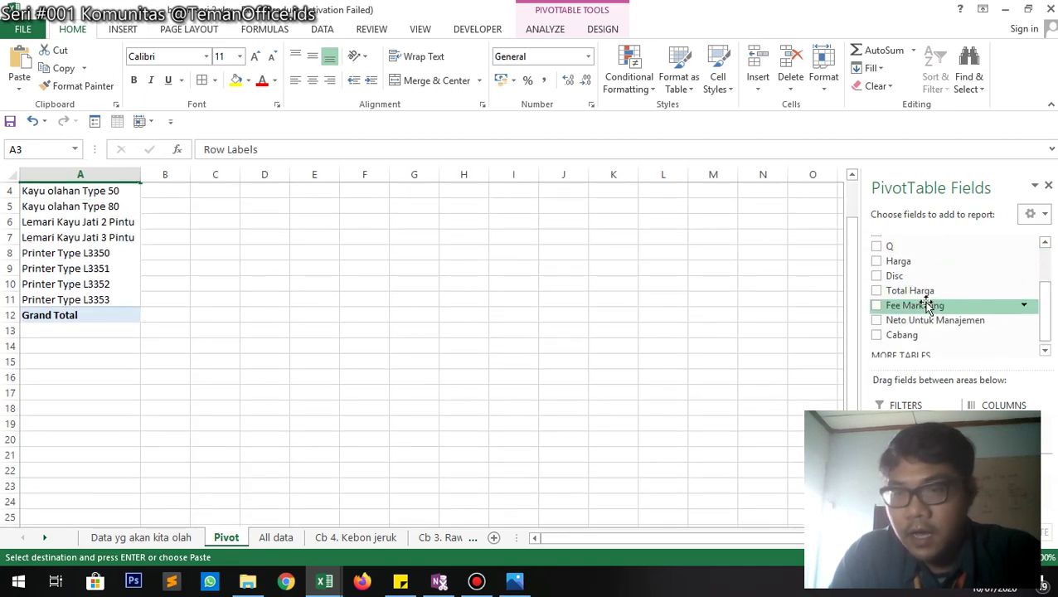
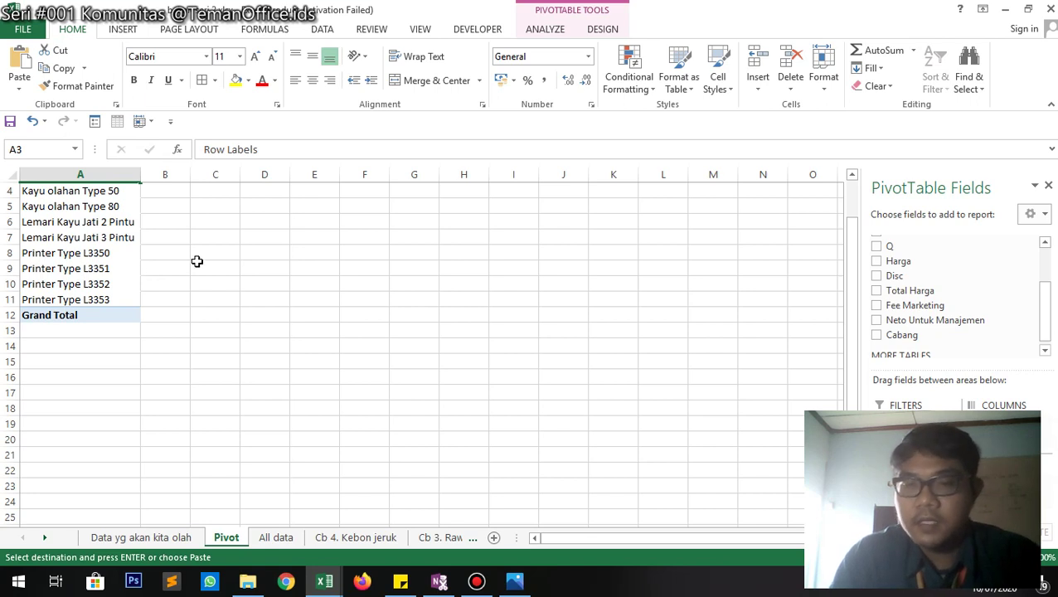
click(877, 291)
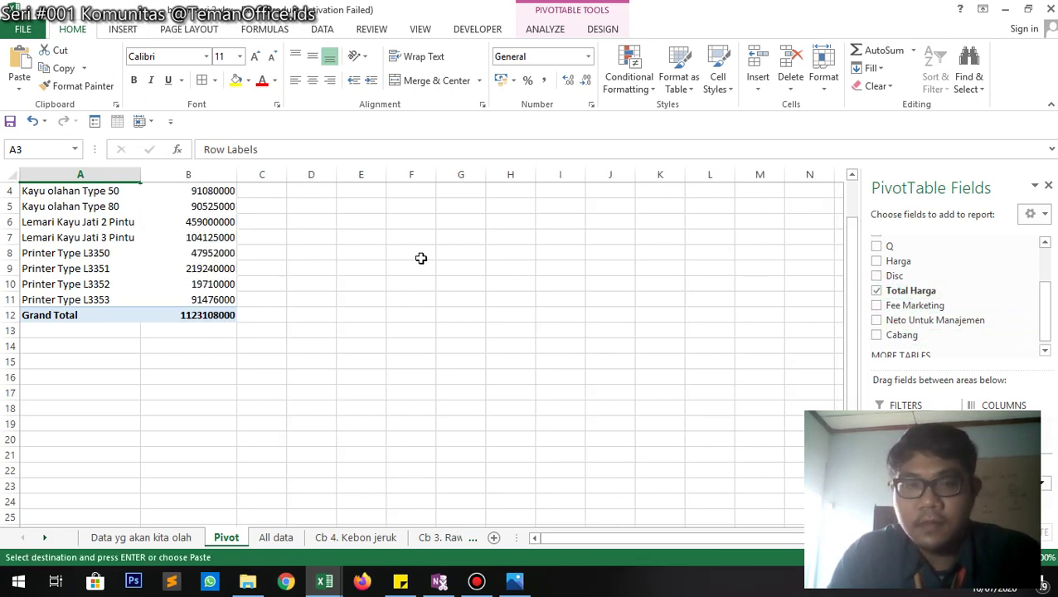
scroll(146, 247, up, 1)
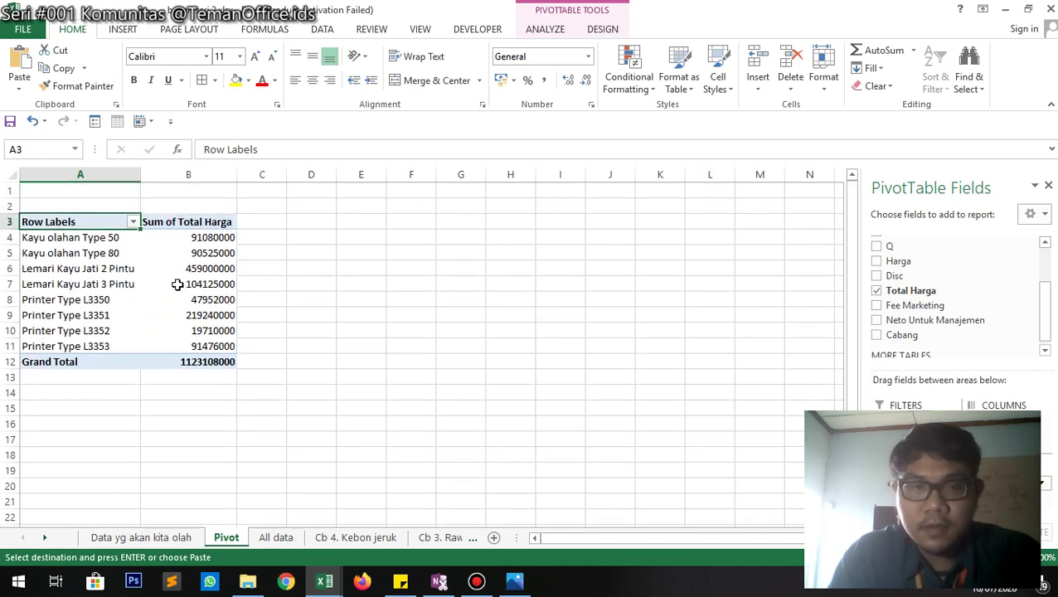
- Format the Sum of Total Harga values in B4:B12, including the grand total, as Accounting
drag(201, 237, 204, 361)
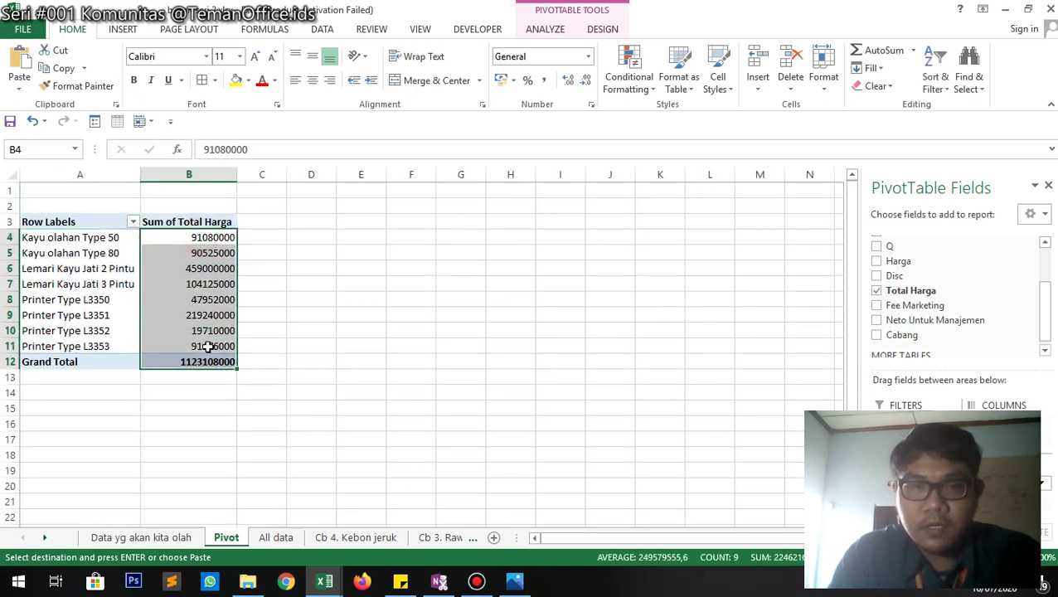
click(588, 55)
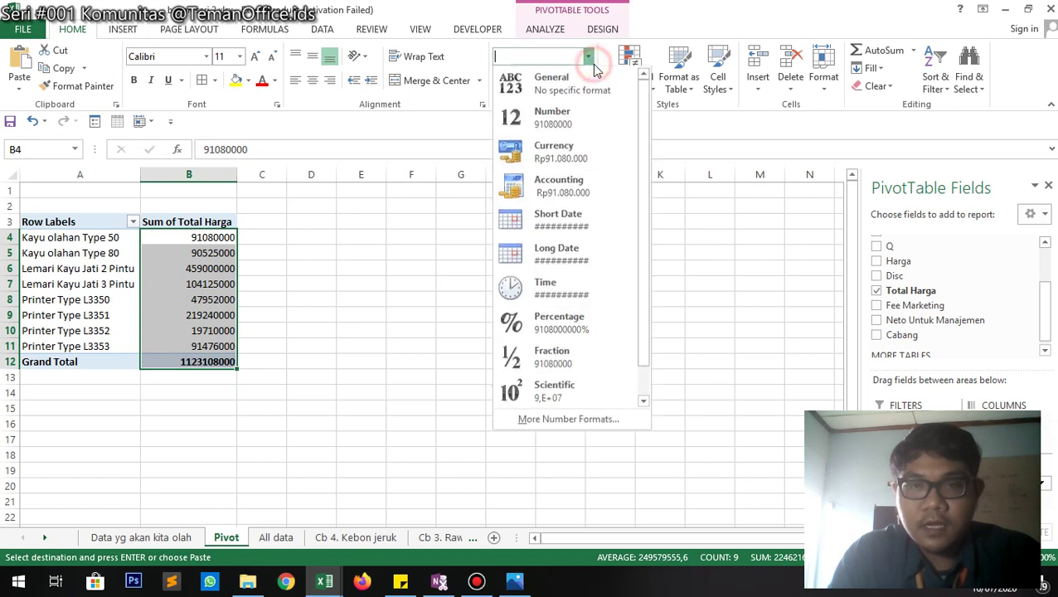
click(601, 185)
click(361, 283)
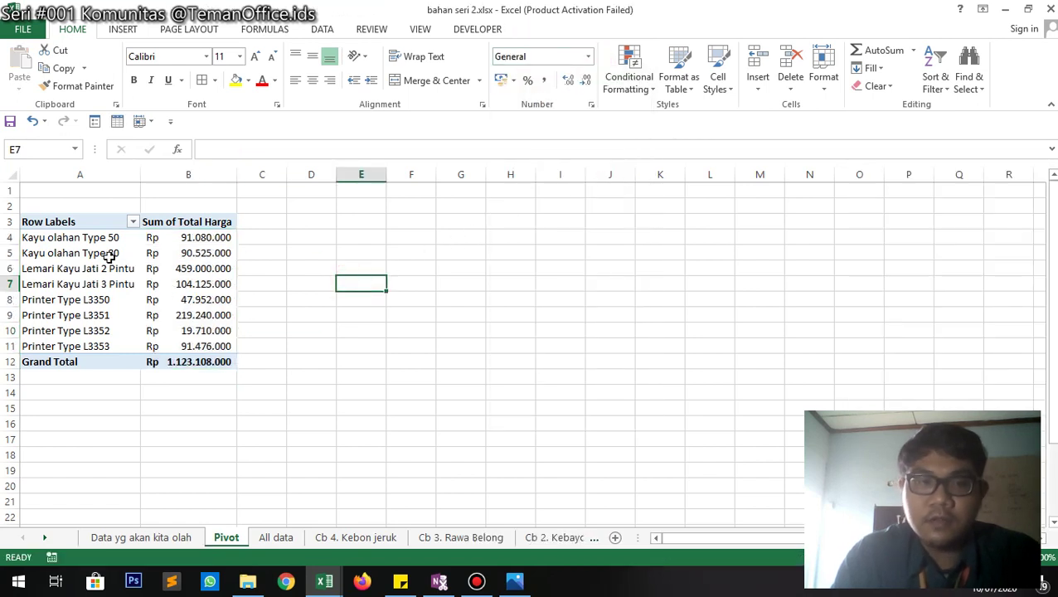
- Copy the product pivot table A3:B12 to cell A11 of the Data yg akan kita olah sheet, under the copied heading 1
drag(73, 224, 176, 362)
key(ctrl+c)
click(149, 537)
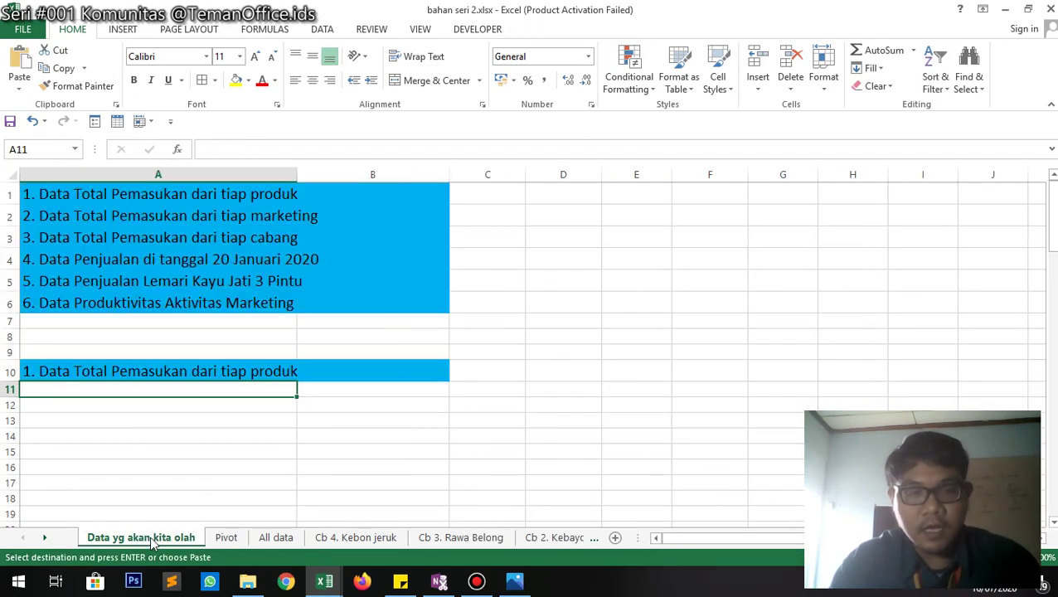
key(ctrl+v)
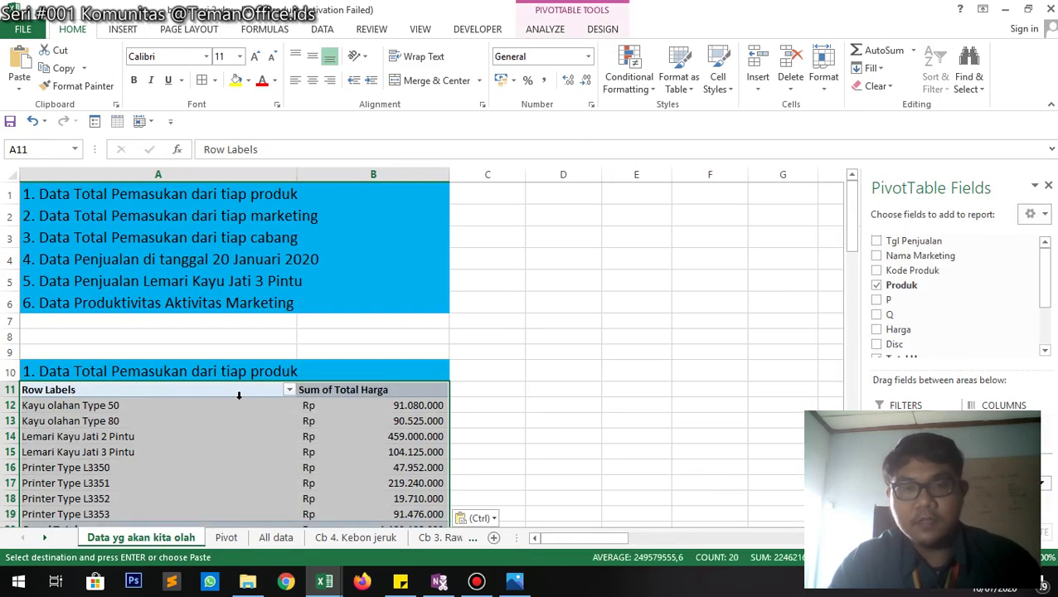
scroll(240, 399, down, 2)
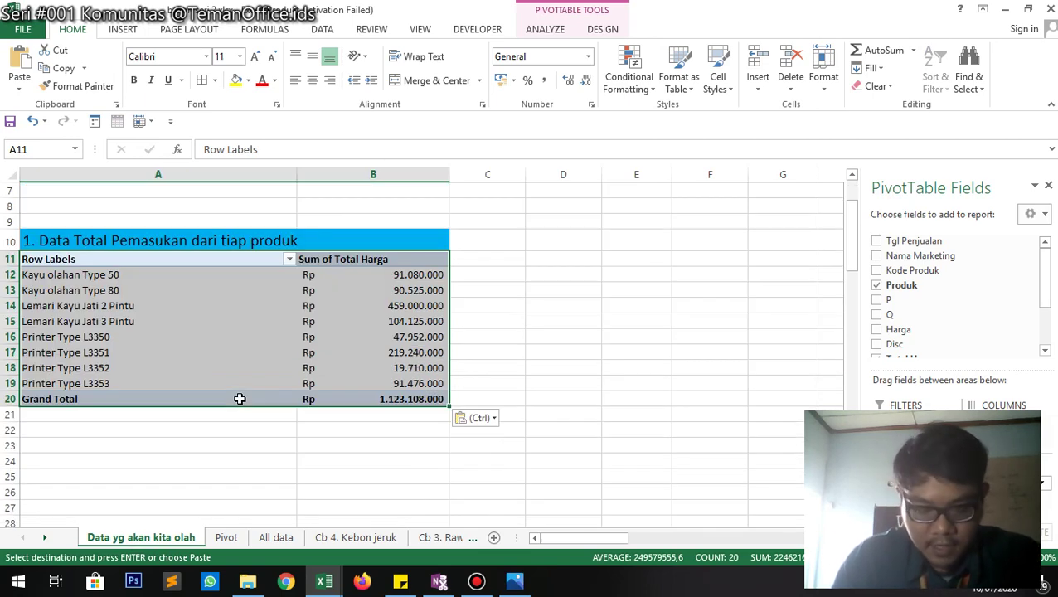
scroll(239, 399, up, 2)
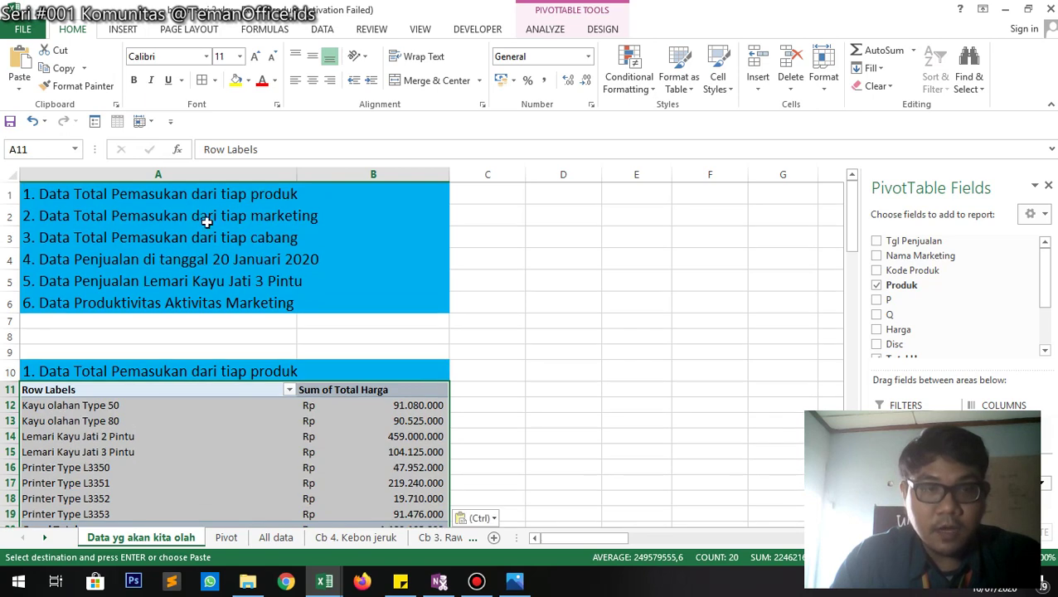
- Copy heading 2, Data Total Pemasukan dari tiap marketing, to cell A22 of the Data yg akan kita olah sheet
click(193, 215)
key(ctrl+c)
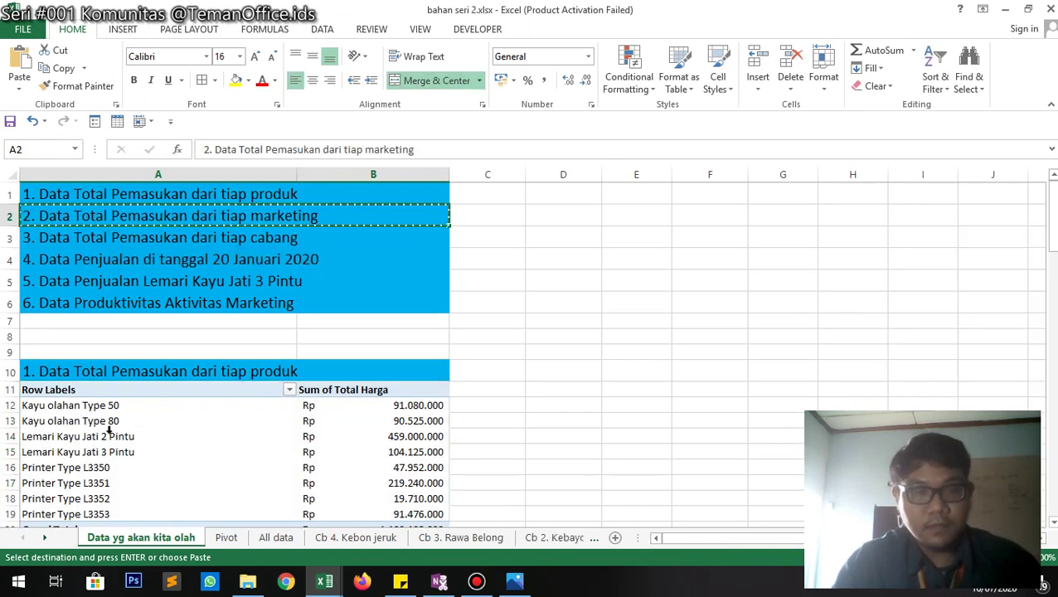
scroll(102, 423, down, 4)
click(33, 332)
key(ctrl+v)
click(71, 364)
click(162, 353)
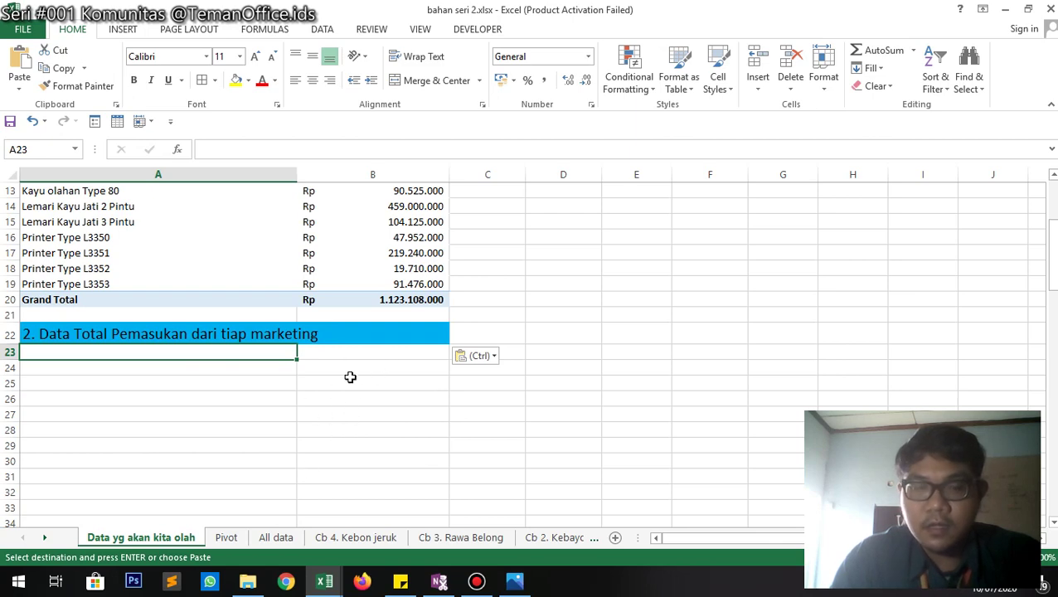
- In the Pivot sheet's pivot table, replace the Produk field with Nama Marketing, removing Total Harga and adding it again as summed values
click(225, 538)
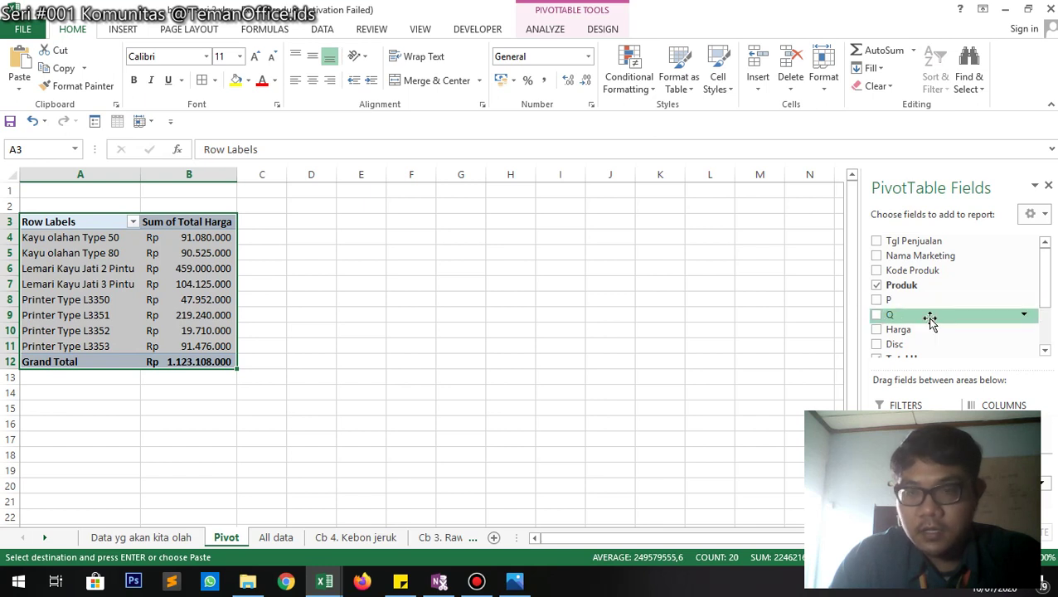
click(877, 286)
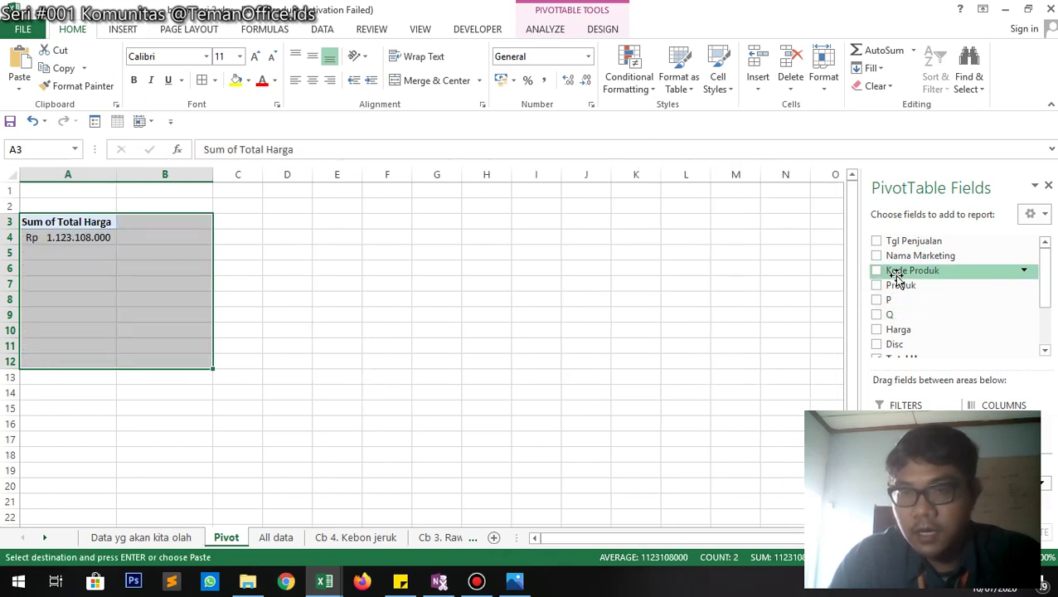
scroll(902, 282, down, 2)
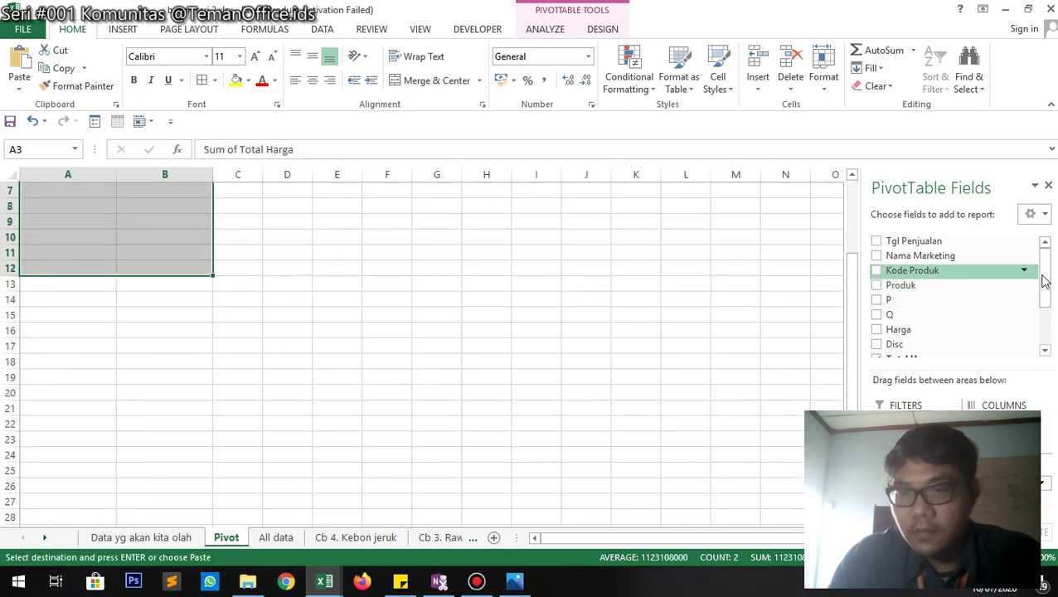
drag(1044, 277, 1046, 311)
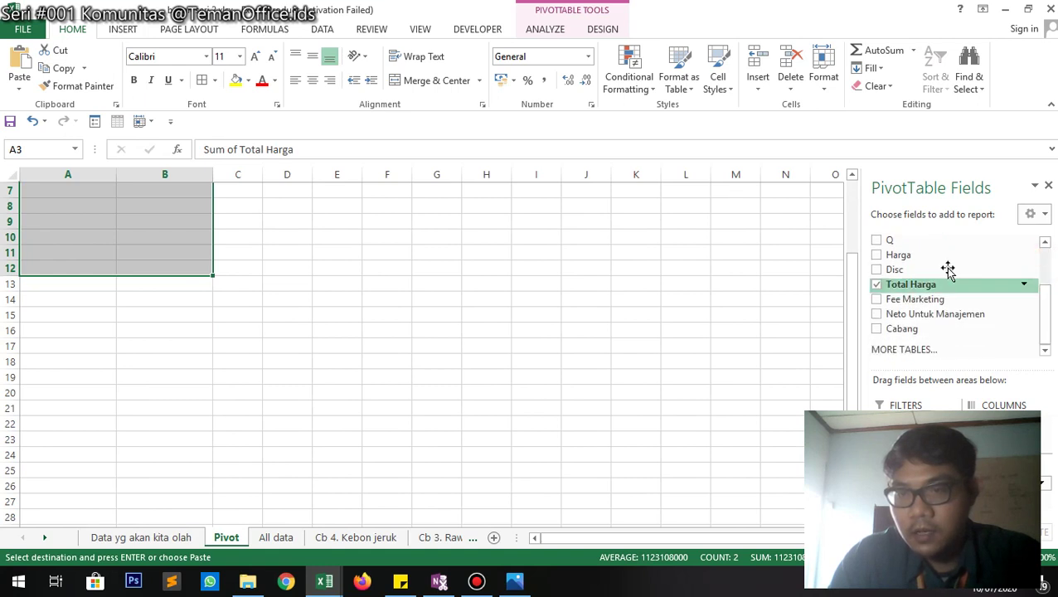
click(877, 284)
scroll(1047, 299, up, 2)
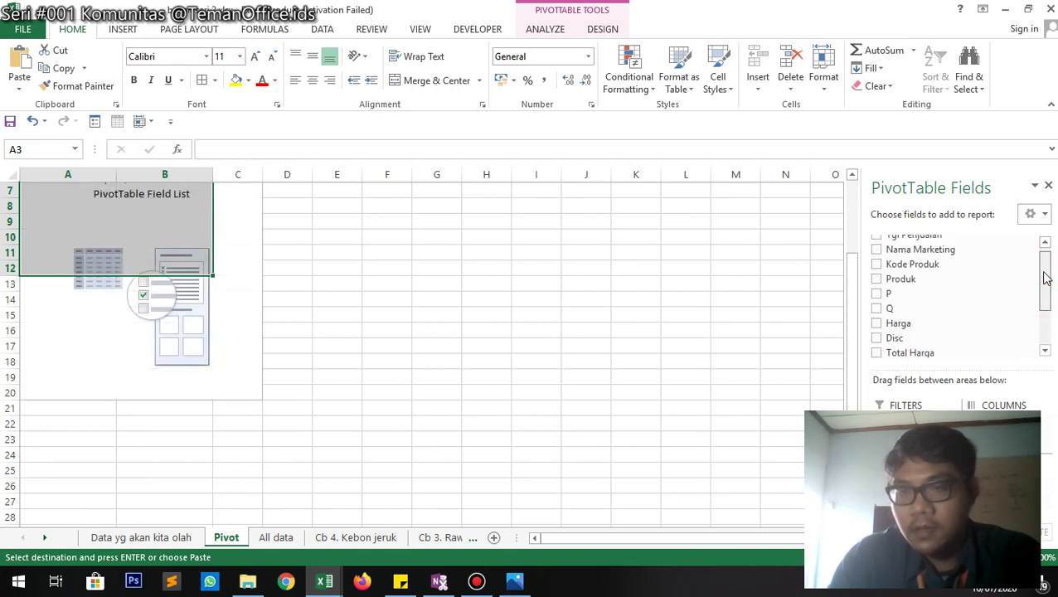
click(876, 253)
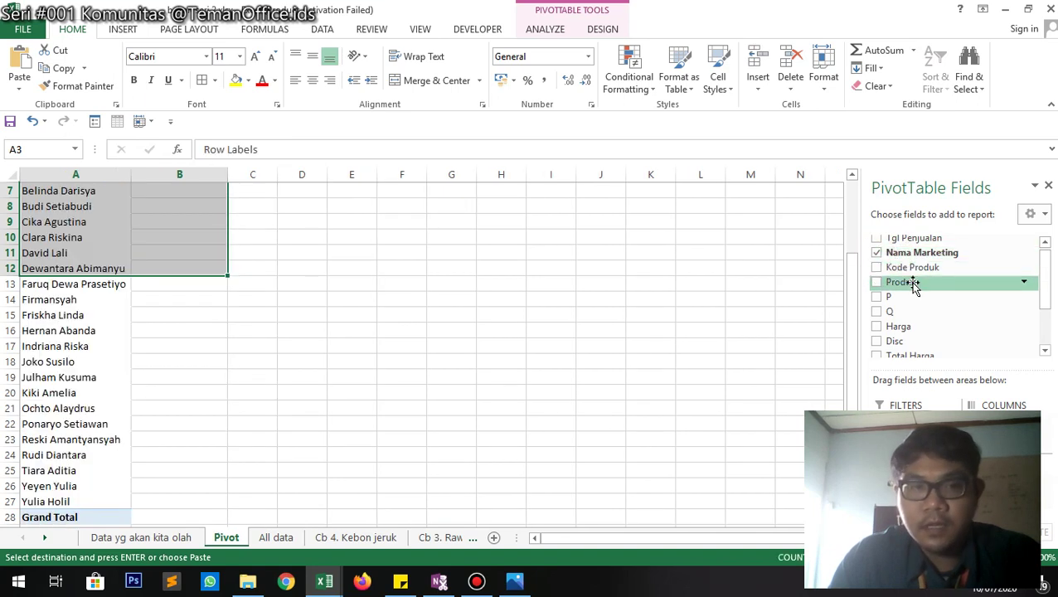
scroll(1041, 282, down, 2)
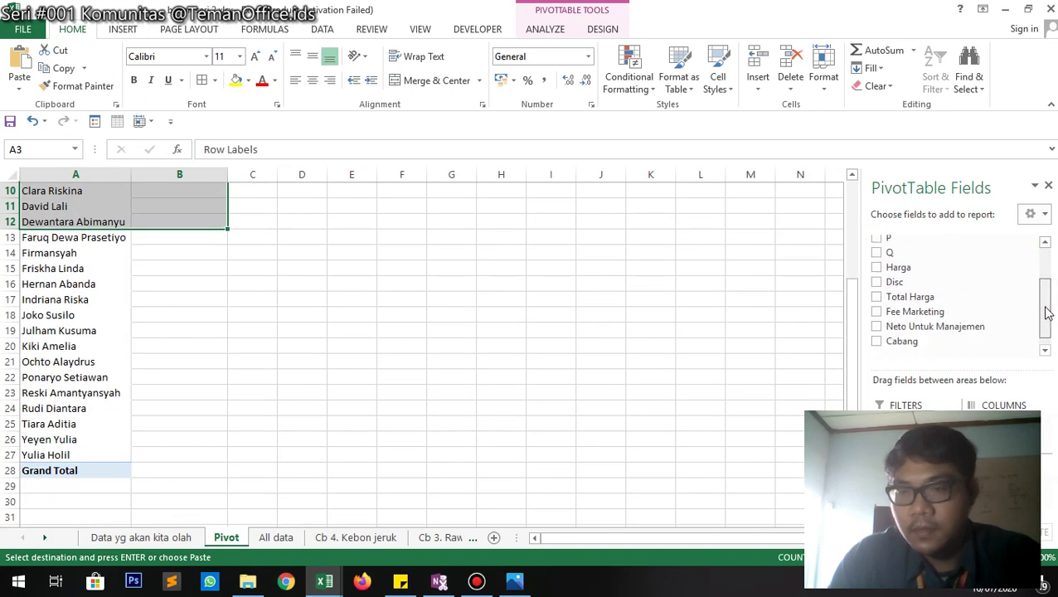
click(876, 293)
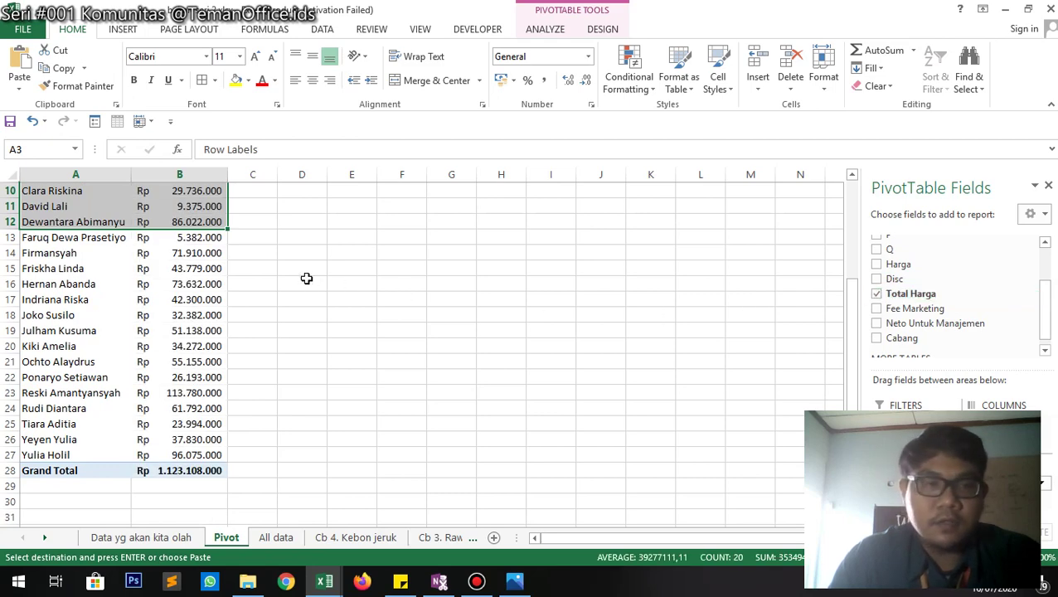
- Copy the marketing pivot table A3:B28 to cell A23 of the Data yg akan kita olah sheet, under heading 2
scroll(140, 241, up, 3)
drag(69, 222, 147, 470)
key(ctrl+c)
click(145, 540)
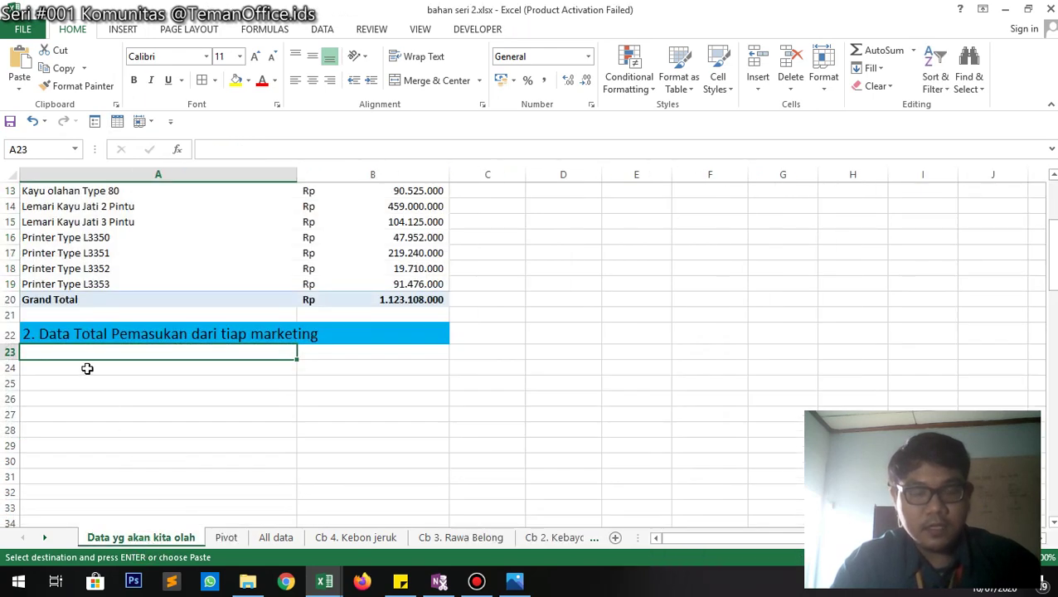
key(ctrl+v)
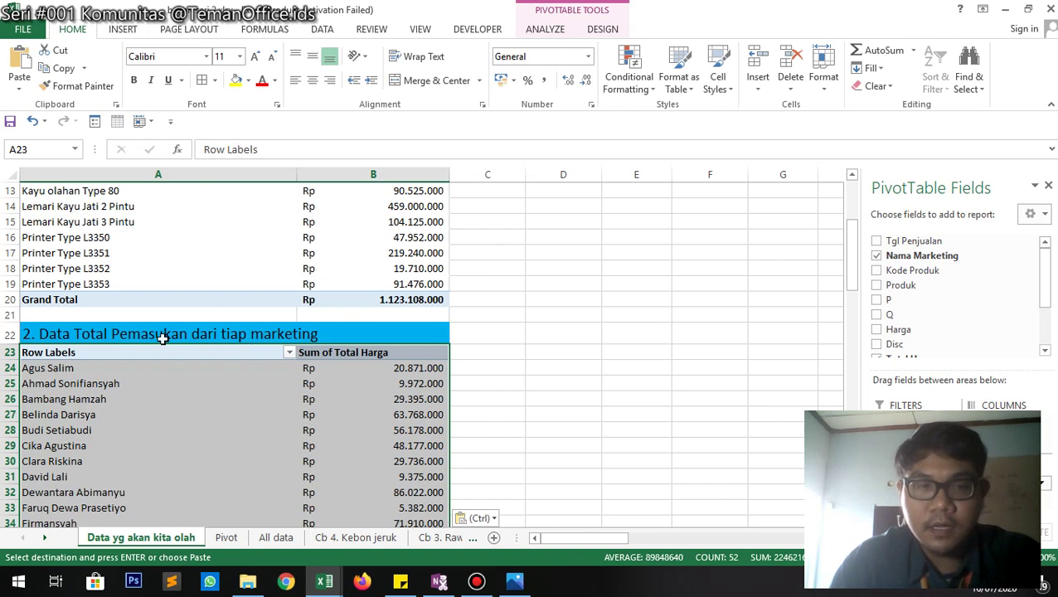
click(163, 335)
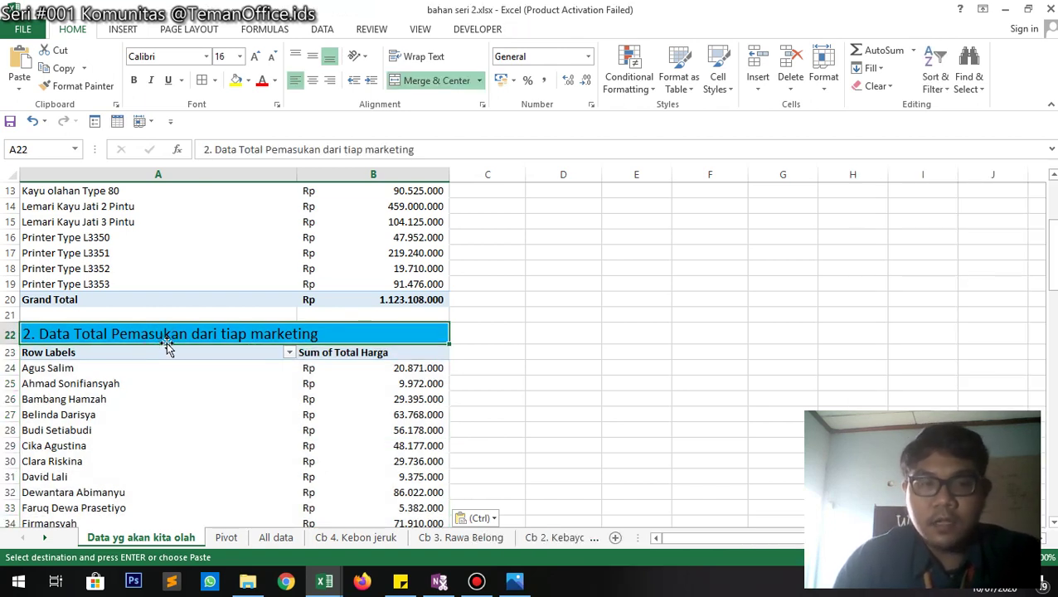
click(101, 368)
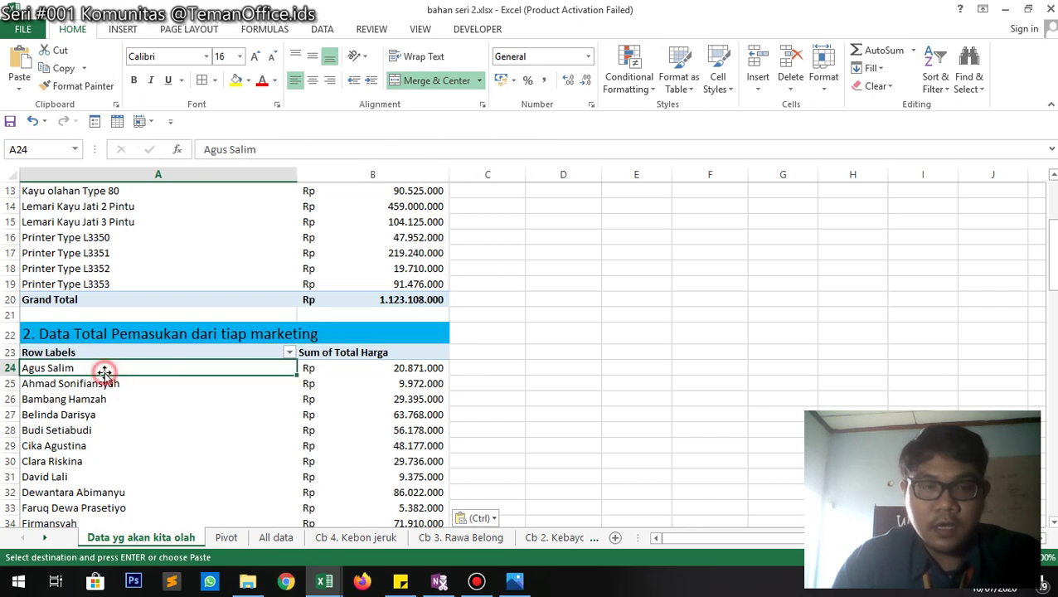
click(409, 368)
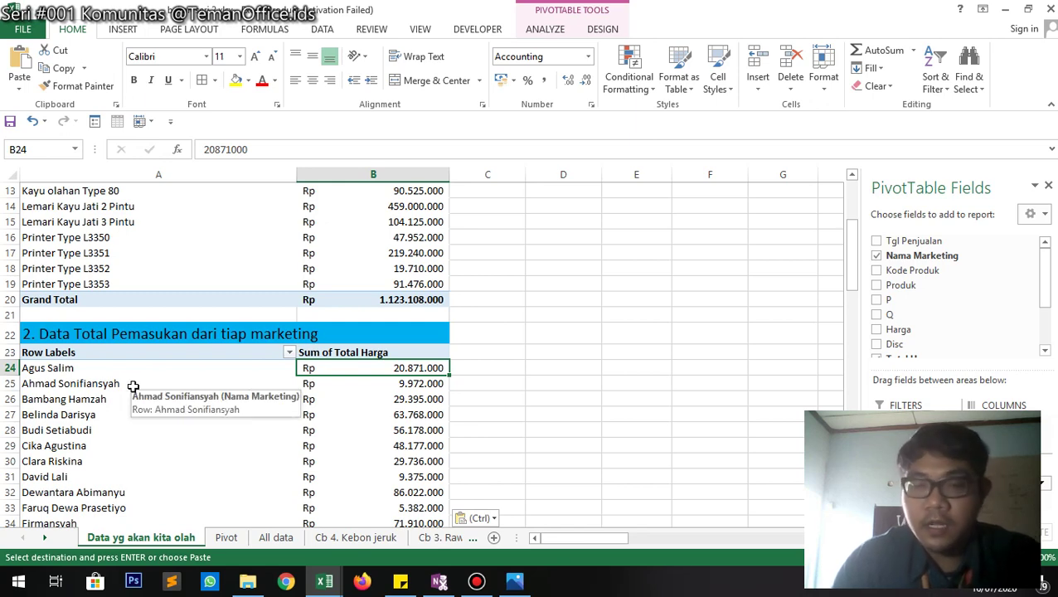
- Copy heading 3, Data Total Pemasukan dari tiap cabang, to cell A50, below the marketing report
scroll(132, 386, down, 8)
scroll(133, 387, up, 12)
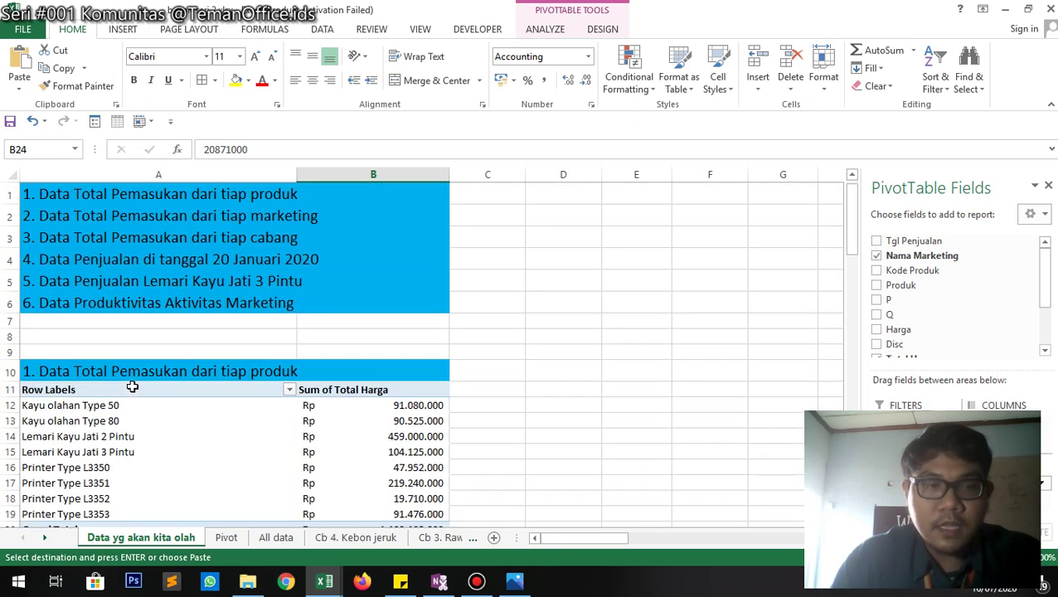
click(79, 238)
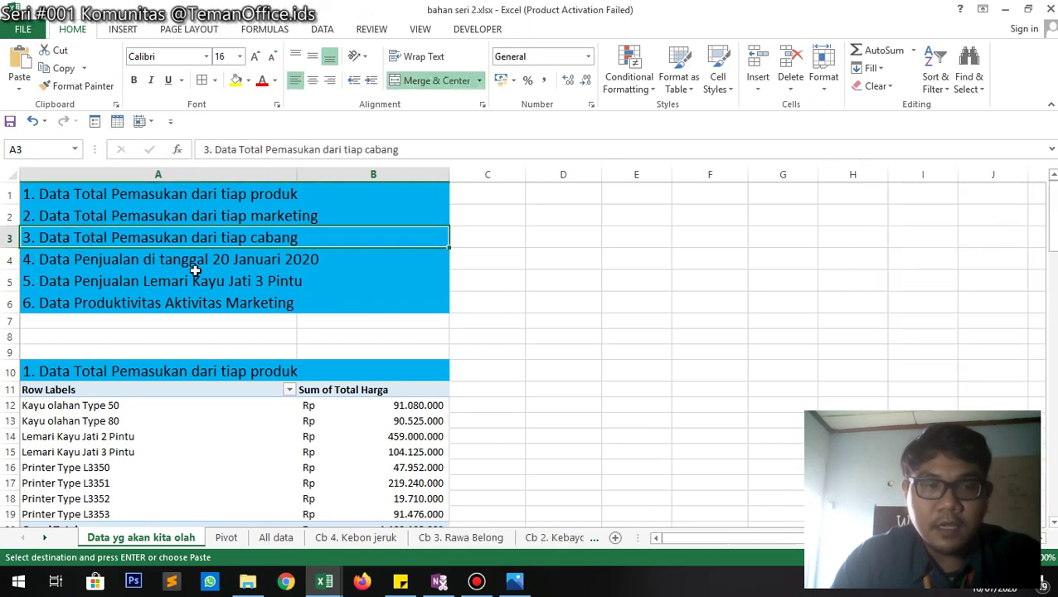
key(ctrl+c)
scroll(118, 346, down, 13)
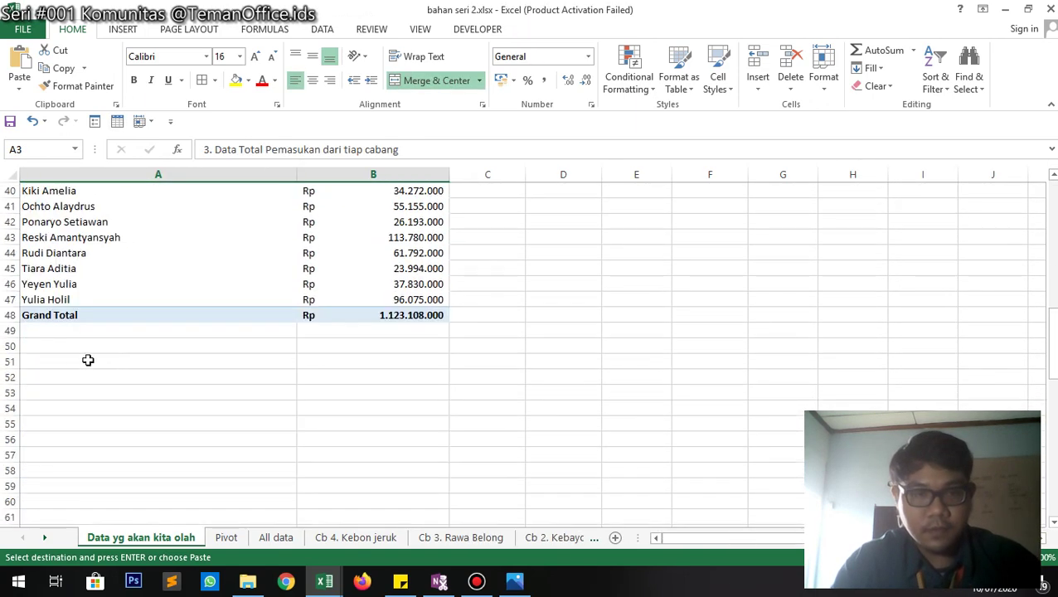
click(61, 348)
key(ctrl+v)
click(173, 370)
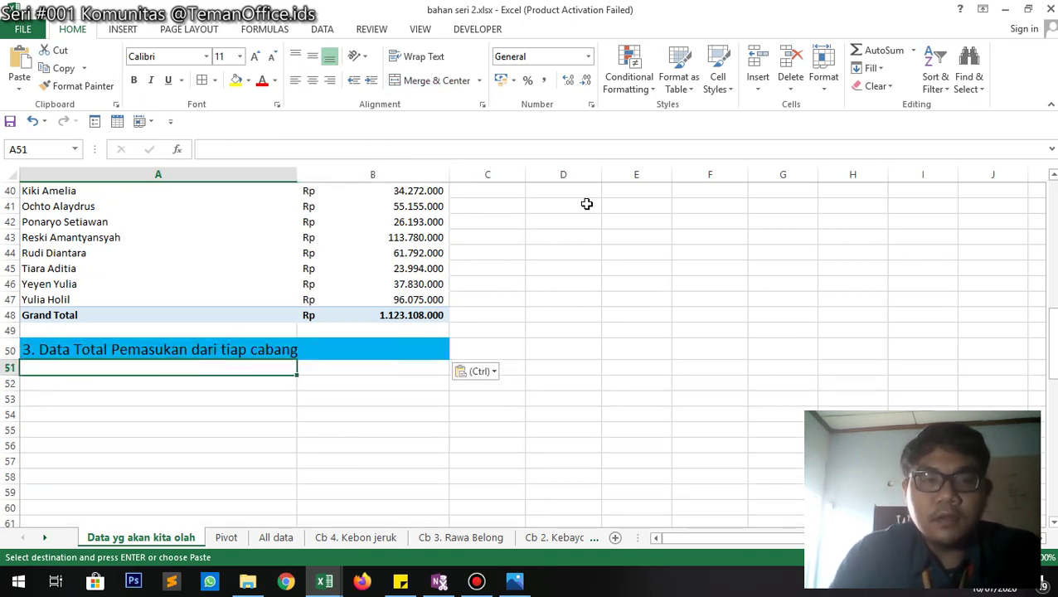
- In the Pivot sheet's pivot table, replace the Nama Marketing field with Cabang while keeping Total Harga as values
click(244, 531)
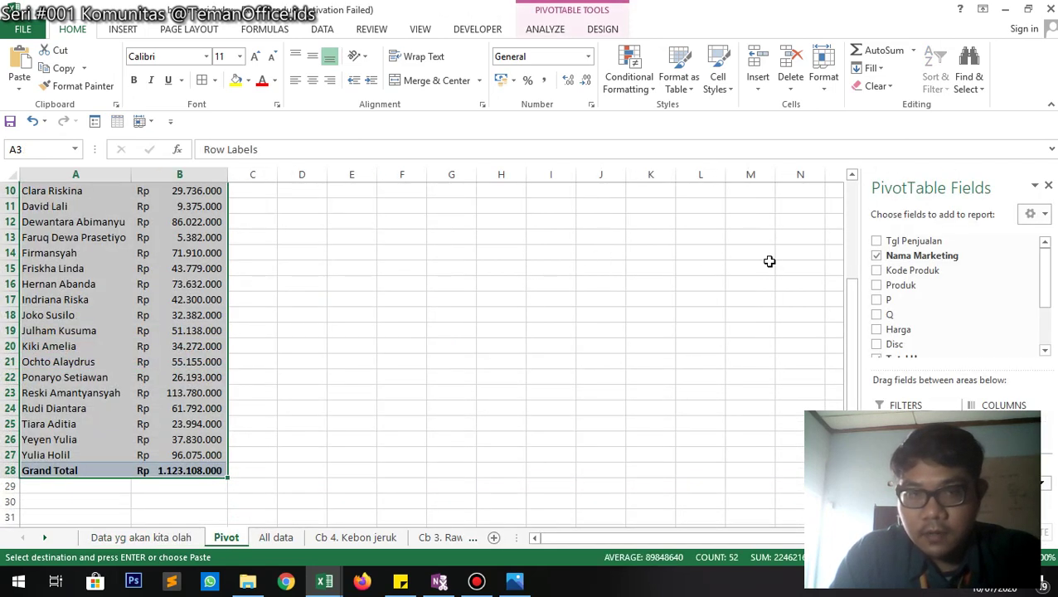
click(877, 256)
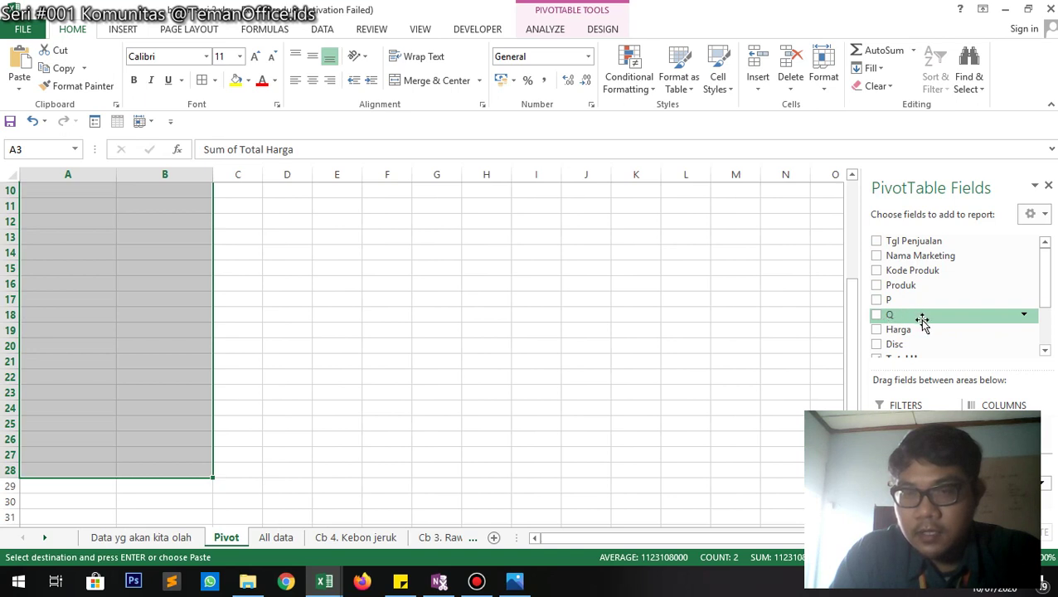
scroll(923, 322, down, 2)
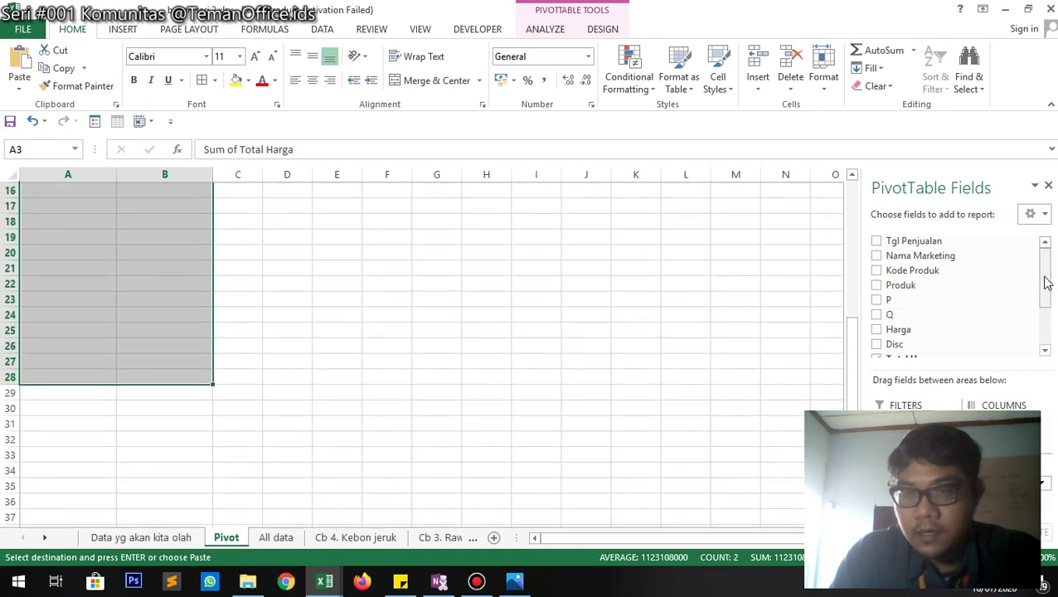
scroll(1046, 282, down, 3)
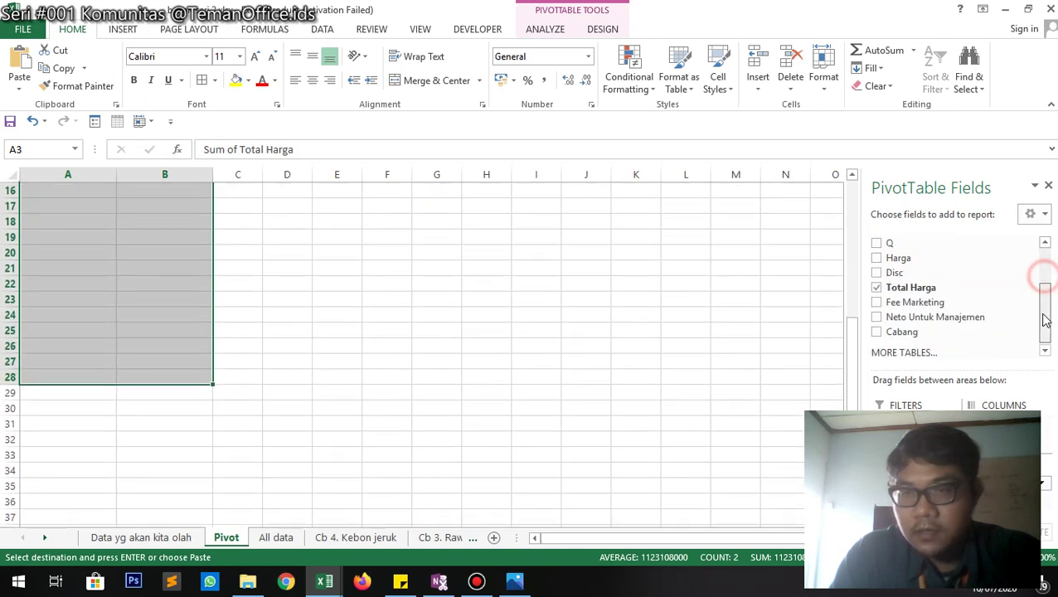
click(878, 331)
- Copy the branch pivot table A3:B8 to cell A51 of the Data yg akan kita olah sheet, under heading 3
click(175, 281)
drag(41, 223, 116, 302)
key(ctrl+c)
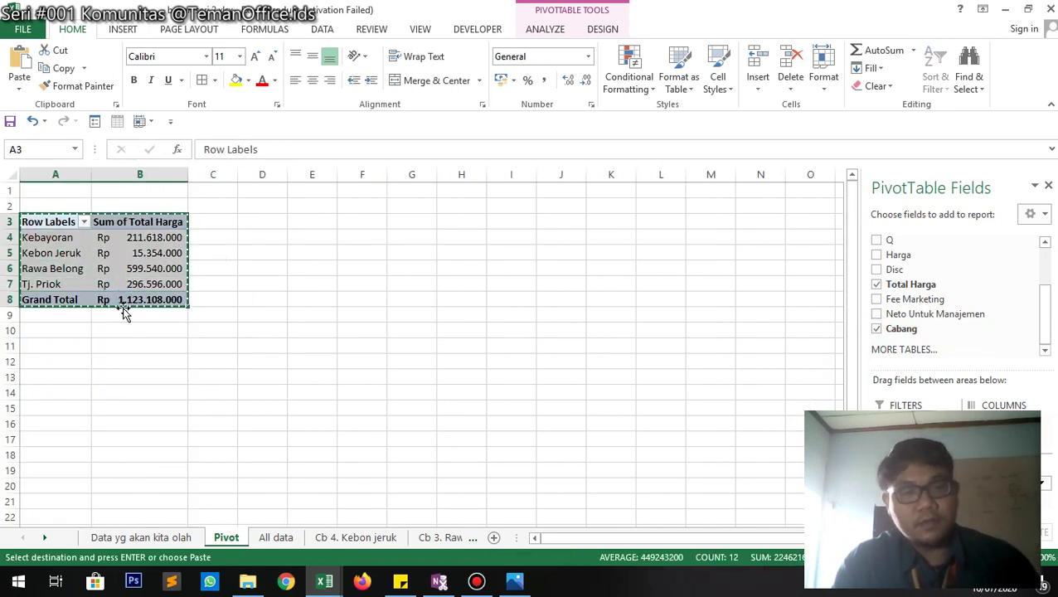
click(141, 537)
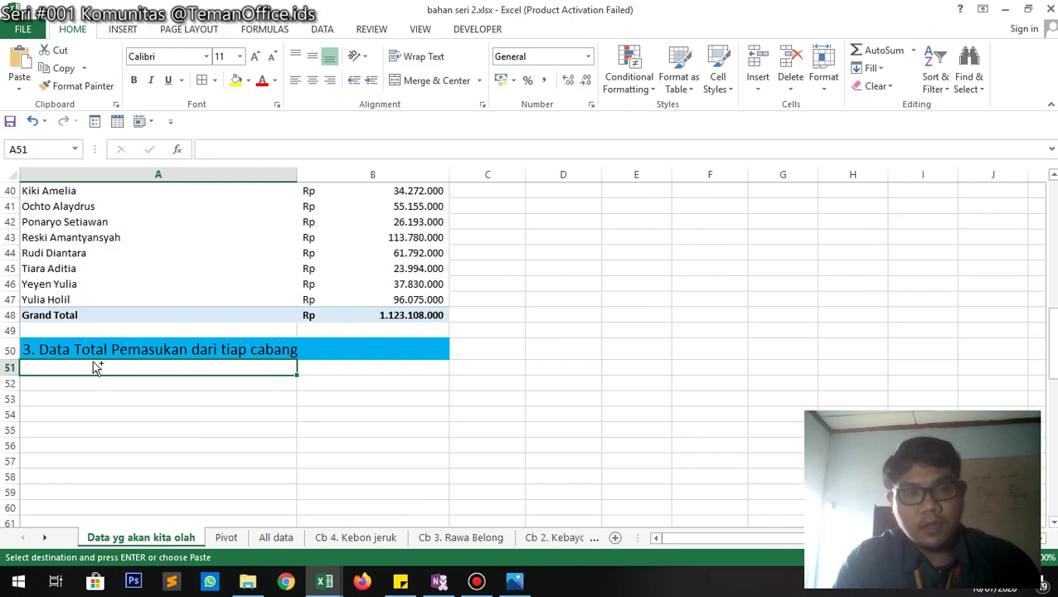
key(ctrl+v)
scroll(159, 318, down, 2)
- Copy heading 4, Data Penjualan di tanggal 20 Januari 2020, to cell A58, below the branch report
scroll(155, 313, up, 7)
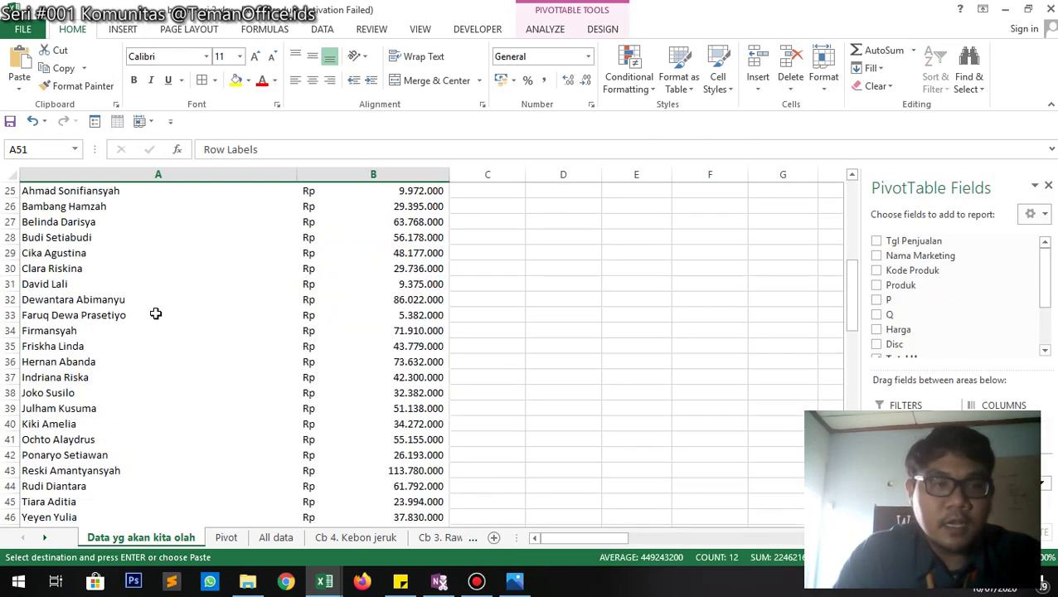
scroll(155, 314, up, 5)
scroll(91, 265, up, 3)
click(102, 259)
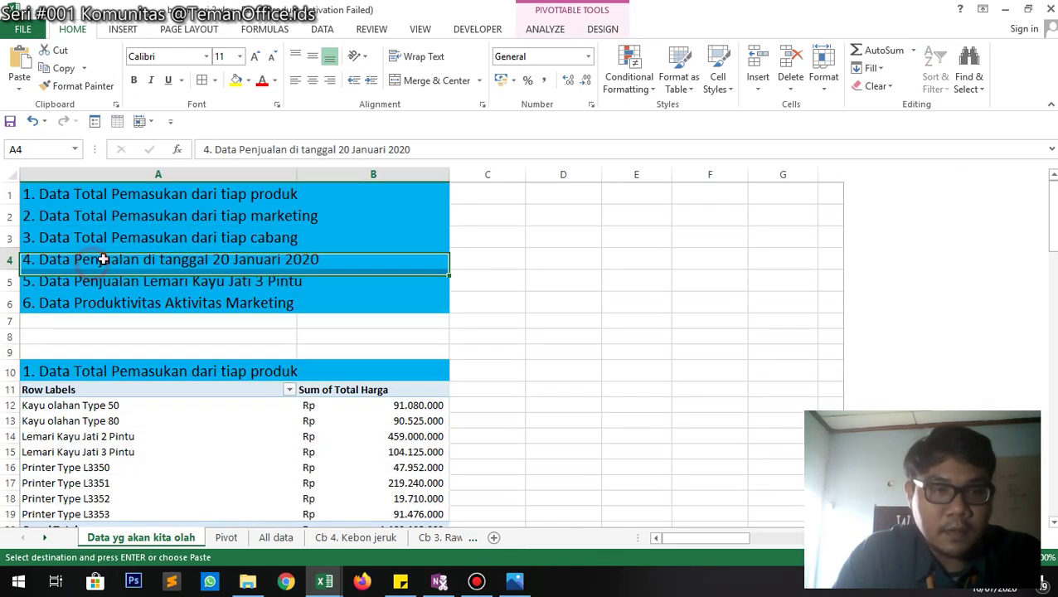
key(ctrl+c)
scroll(161, 336, down, 10)
scroll(161, 338, down, 8)
scroll(139, 315, up, 2)
click(53, 343)
key(ctrl+v)
click(83, 359)
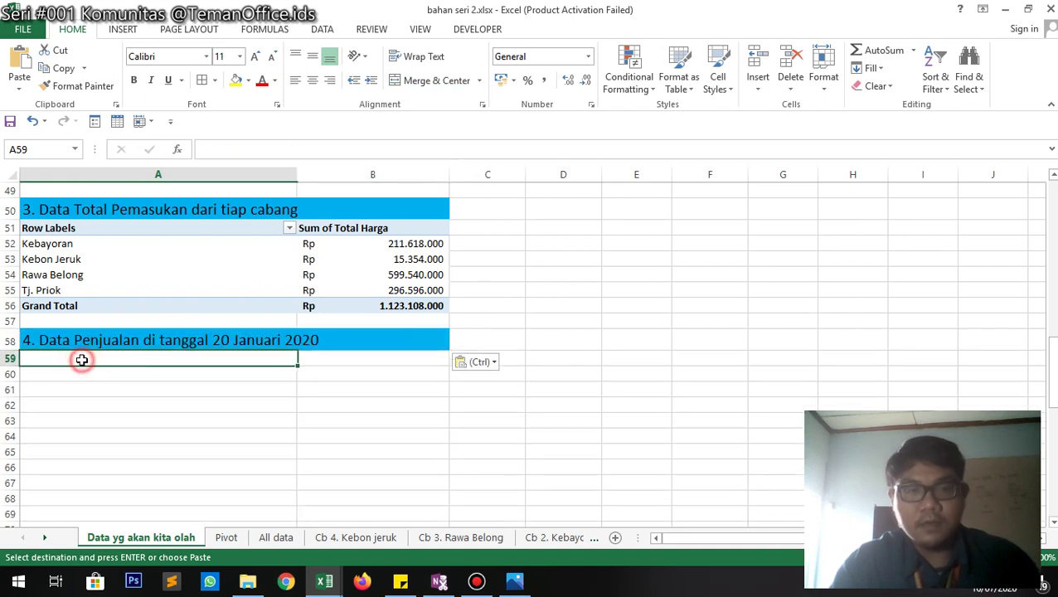
- Return to the Pivot sheet, then restore, move and widen the workbook window so the whole PivotTable Fields pane is visible
click(227, 538)
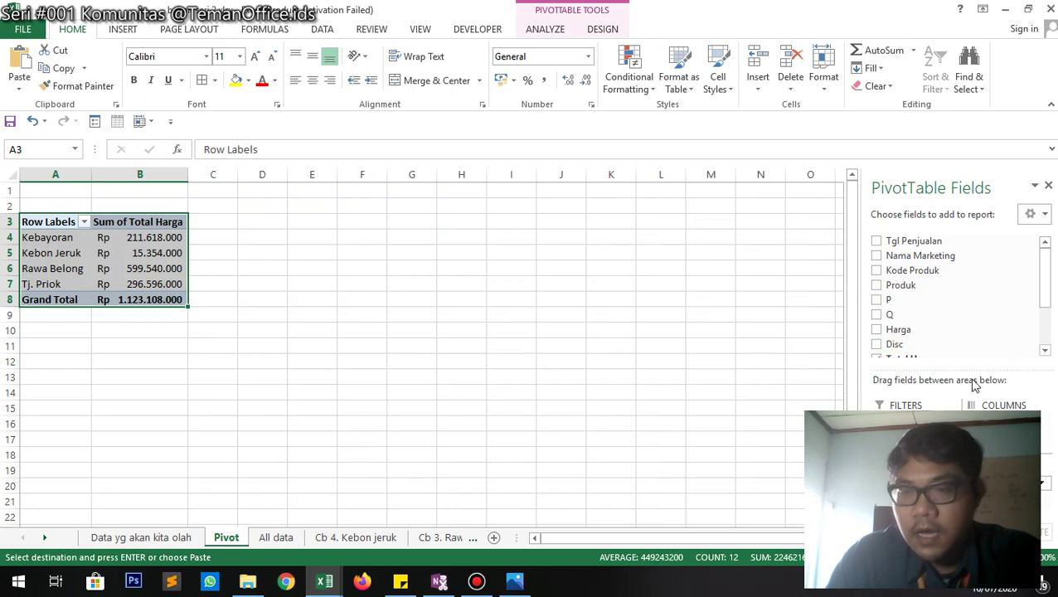
scroll(1001, 309, down, 2)
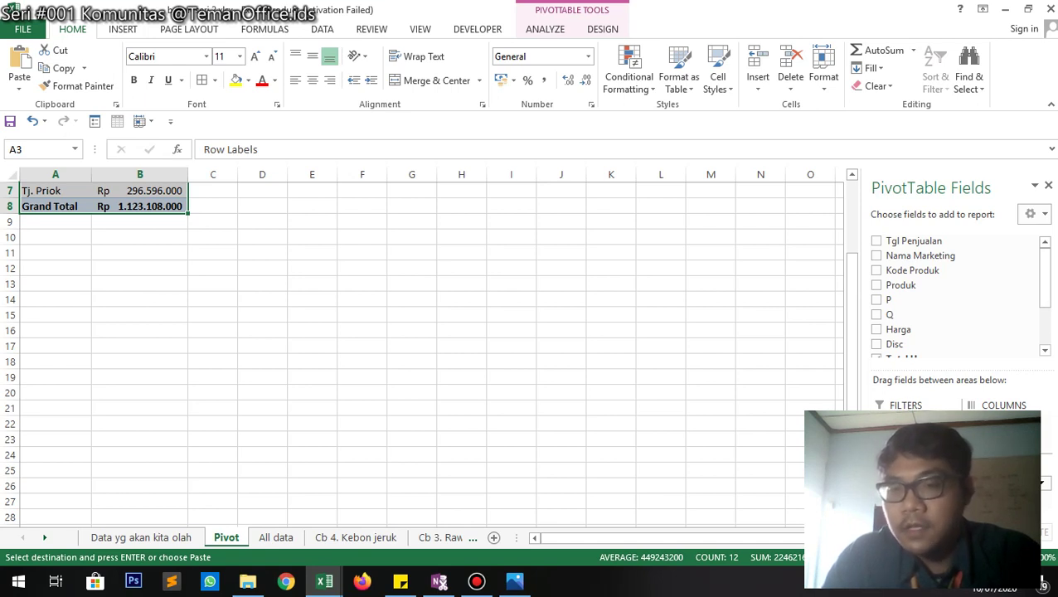
click(1028, 8)
drag(922, 45, 528, 30)
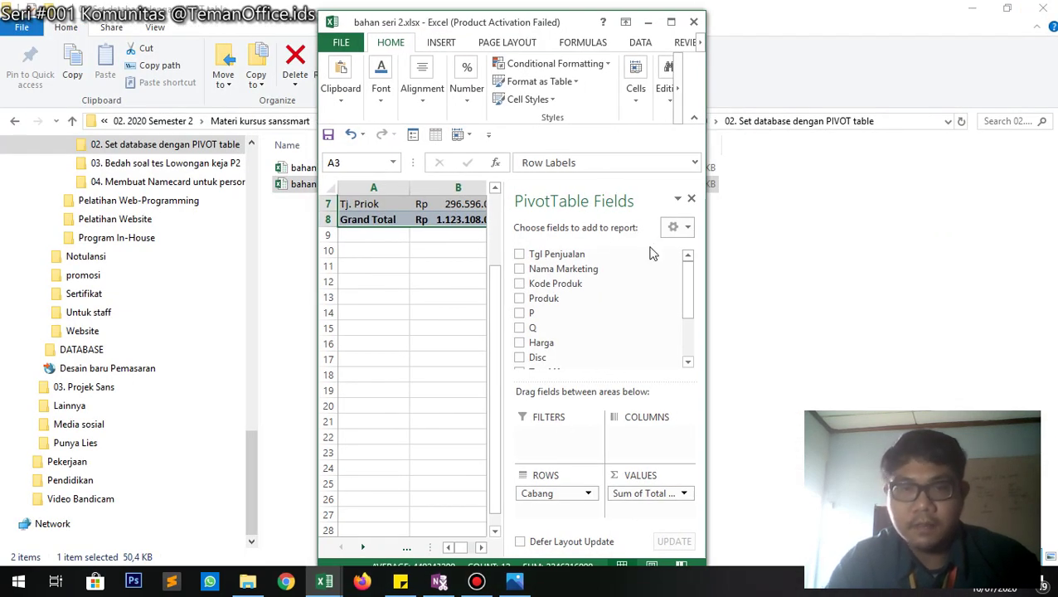
drag(706, 223, 803, 222)
drag(319, 189, 8, 199)
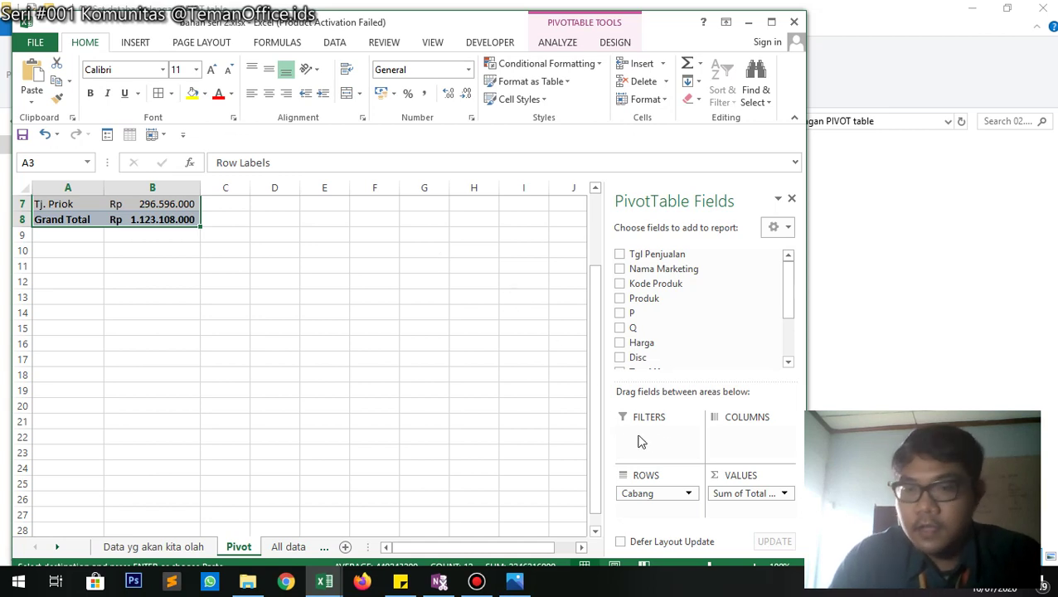
- Add Tgl Penjualan as a report filter on the Pivot sheet's pivot table and filter it to 20/01/2020
click(620, 254)
drag(649, 509, 645, 435)
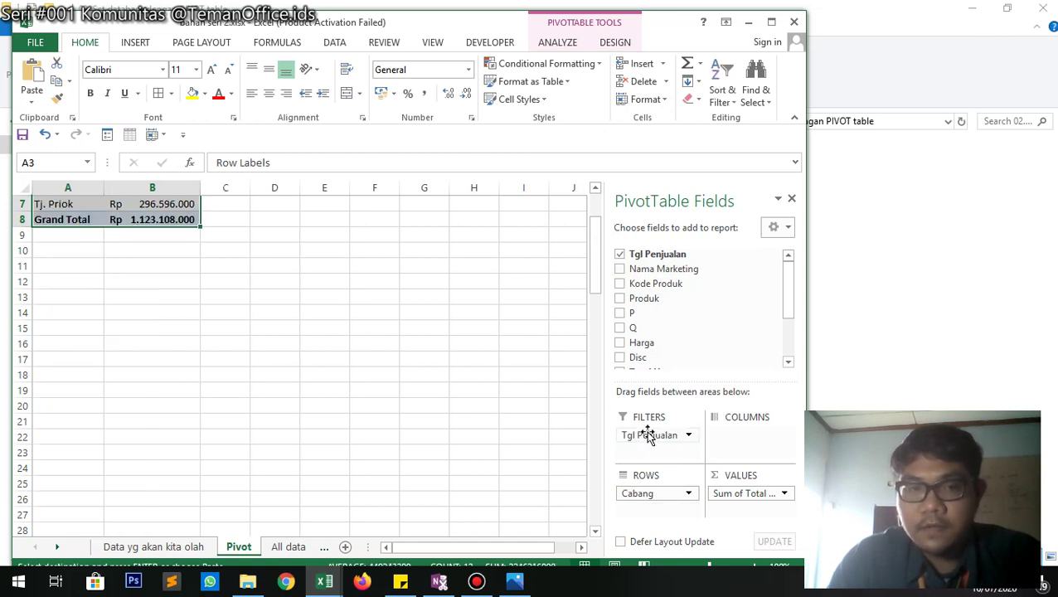
click(193, 204)
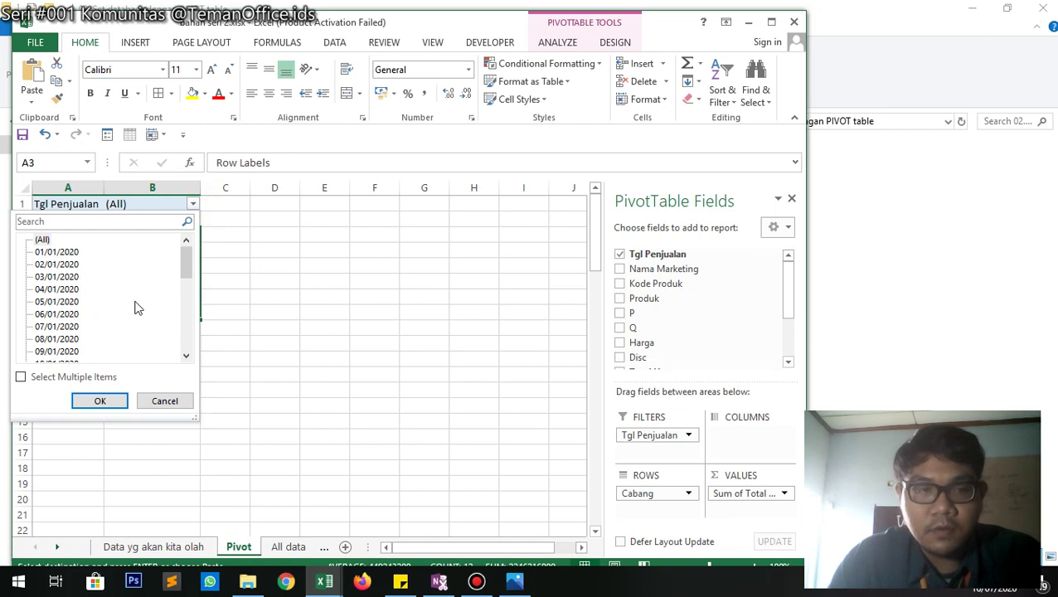
drag(184, 264, 188, 283)
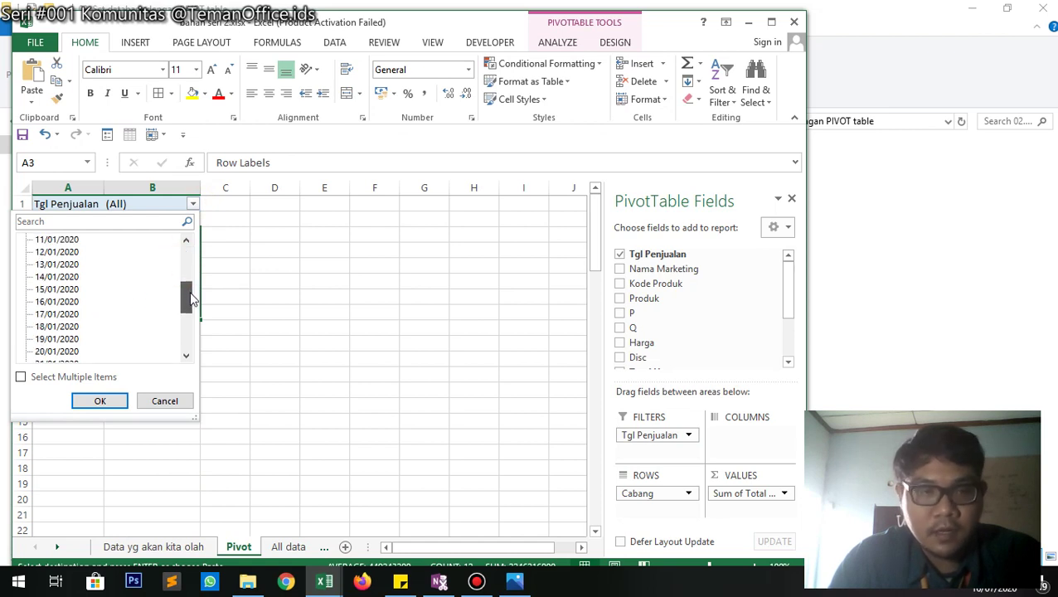
click(57, 351)
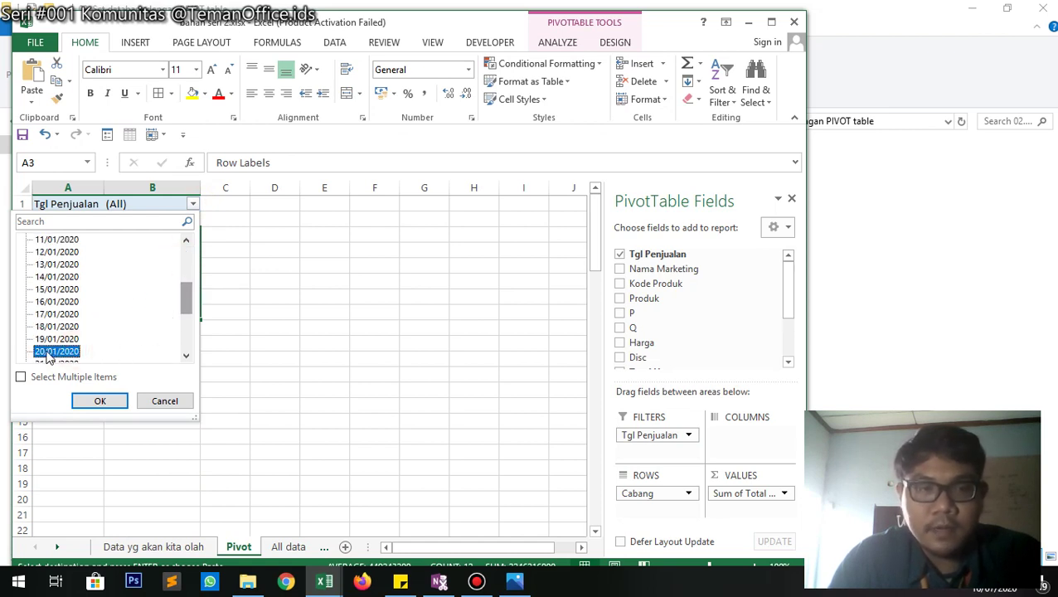
click(96, 400)
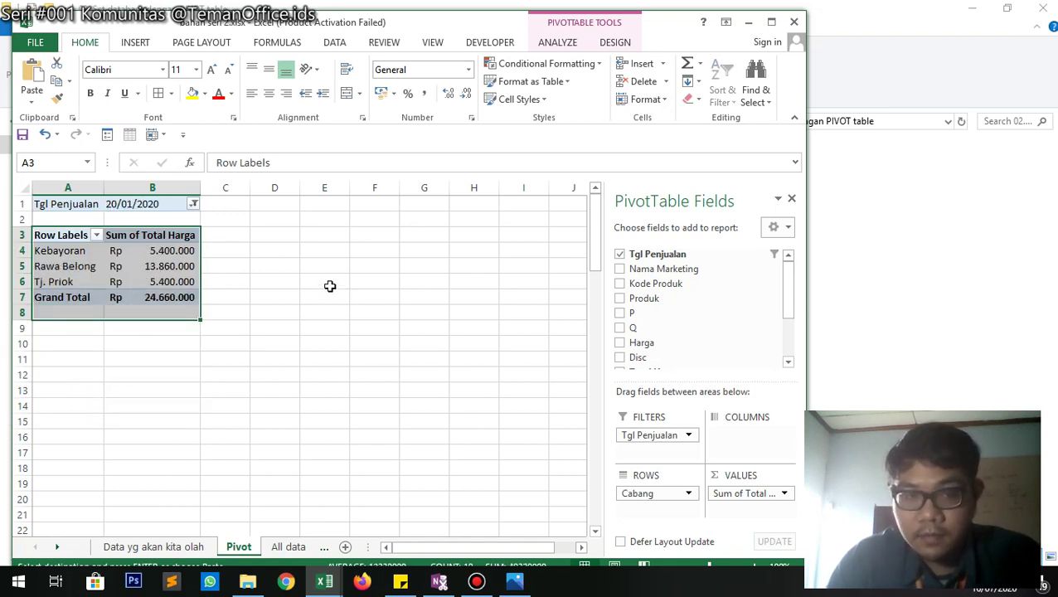
- Replace the Cabang row field with Nama Marketing in the Pivot sheet's date-filtered pivot table
click(149, 547)
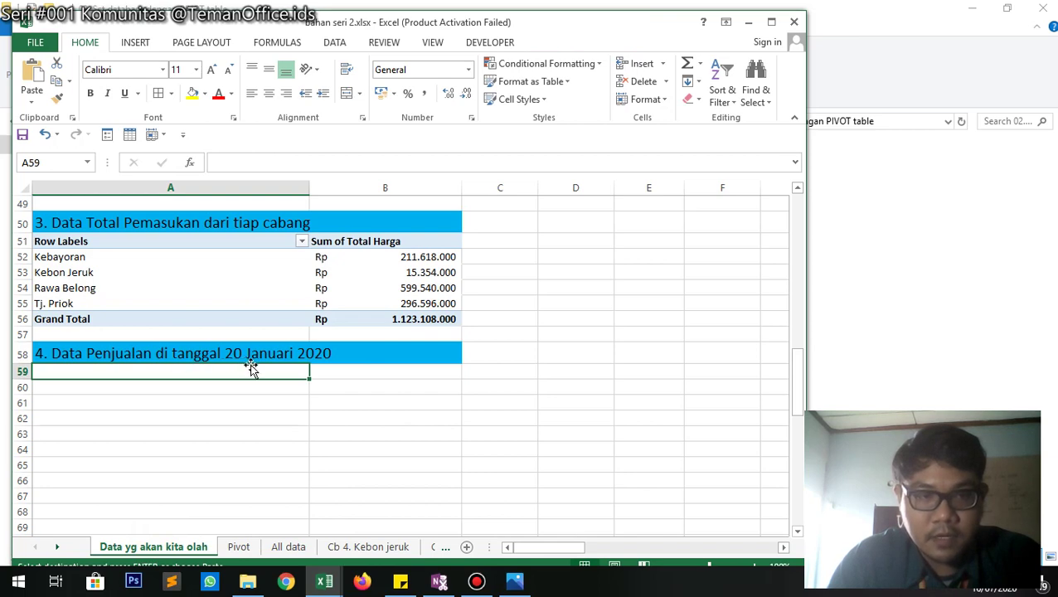
click(238, 546)
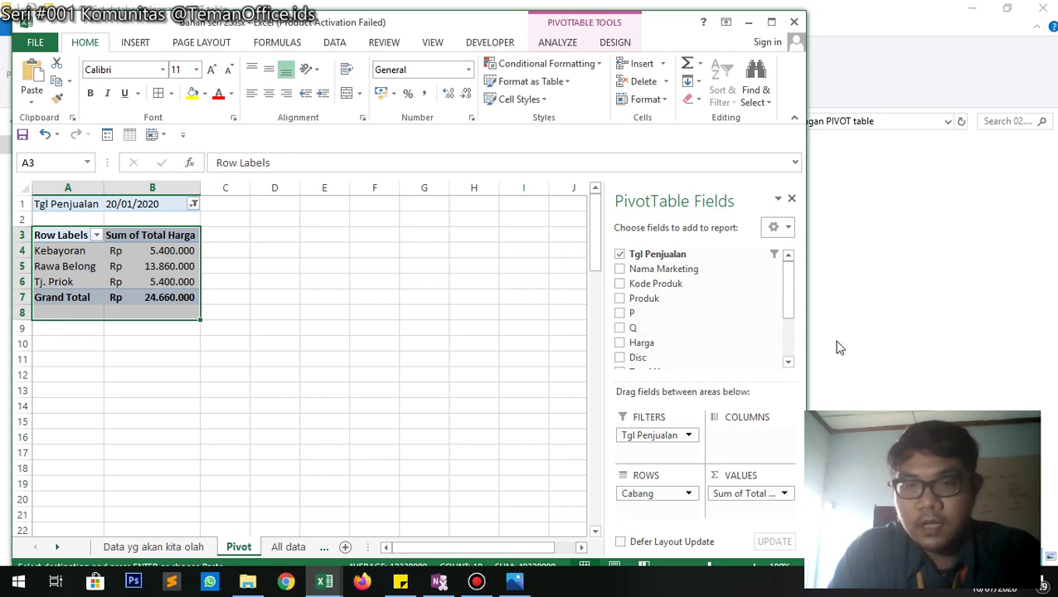
click(621, 270)
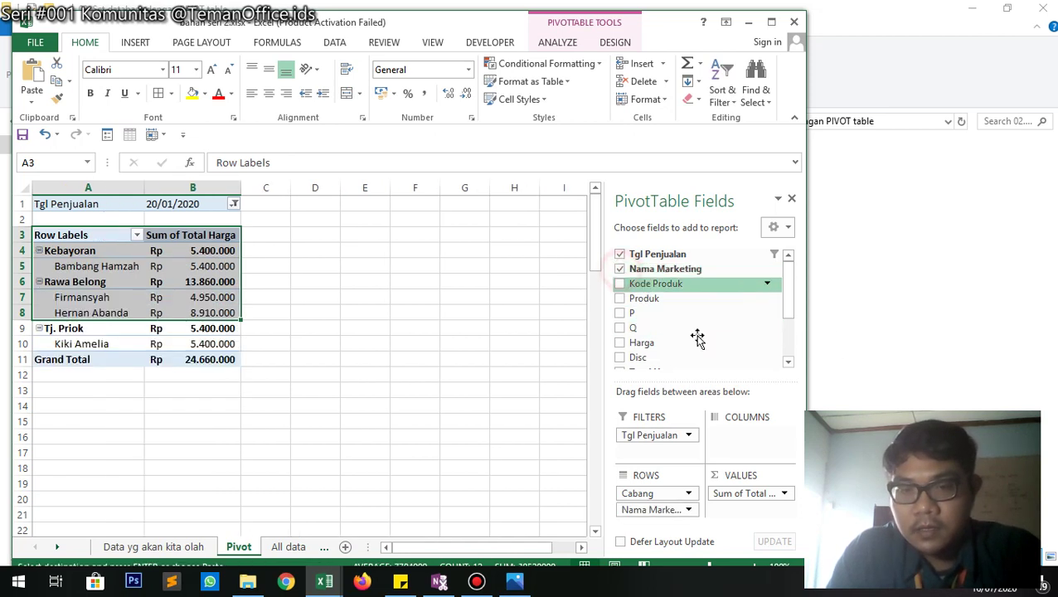
click(688, 494)
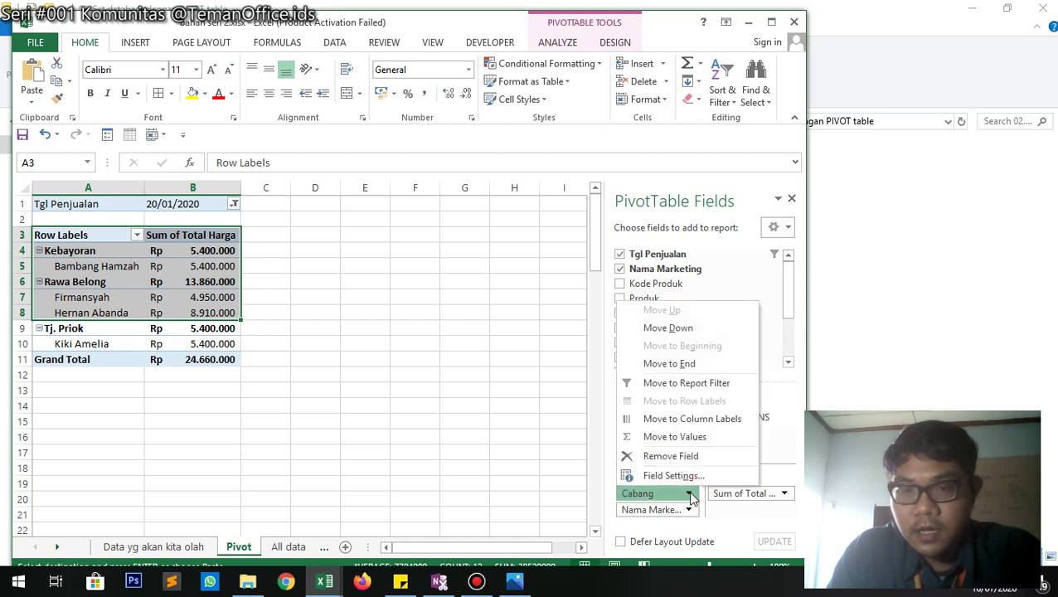
click(684, 456)
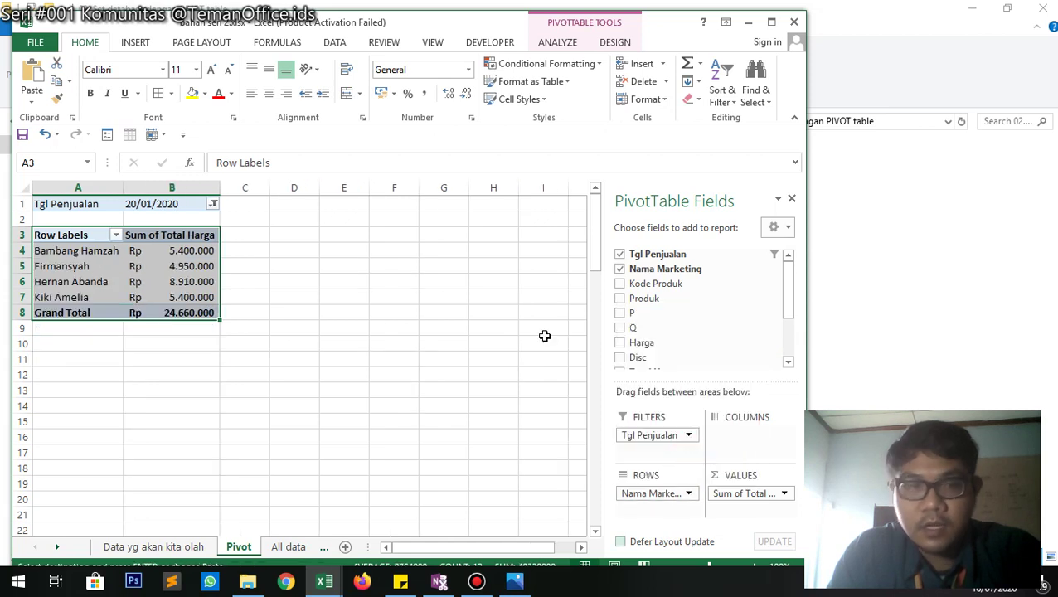
click(343, 282)
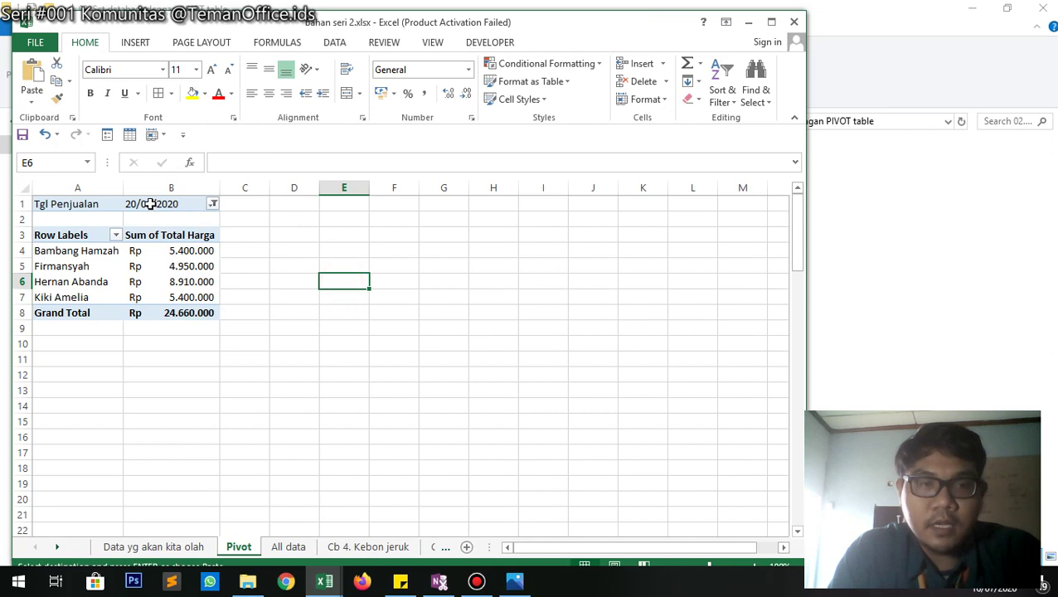
- Copy the date-filtered pivot range A1:B9 to cell A59 of the Data yg akan kita olah sheet, under heading 4
click(109, 250)
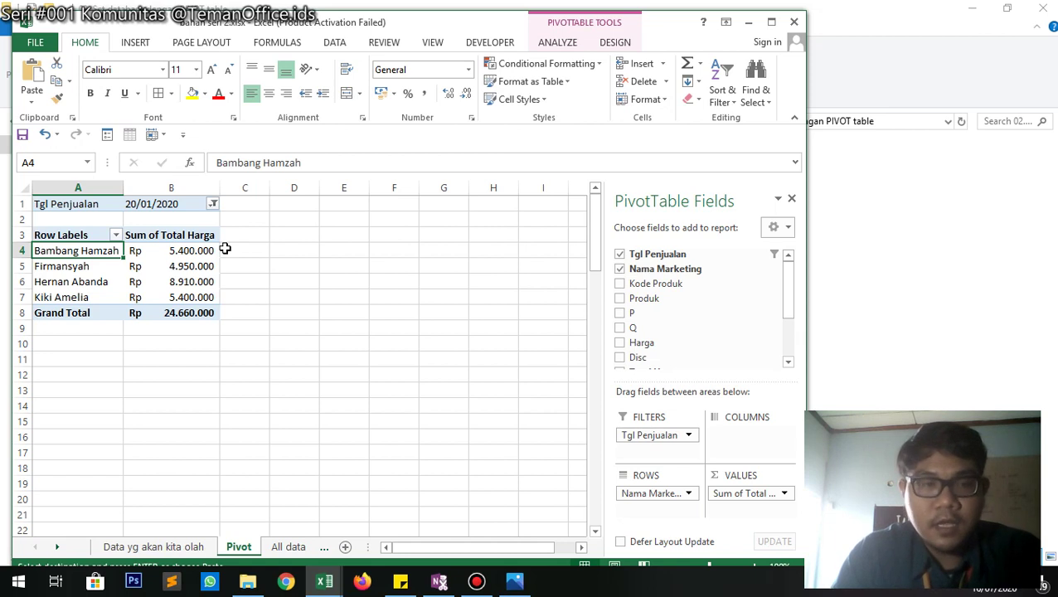
mouse_move(203, 263)
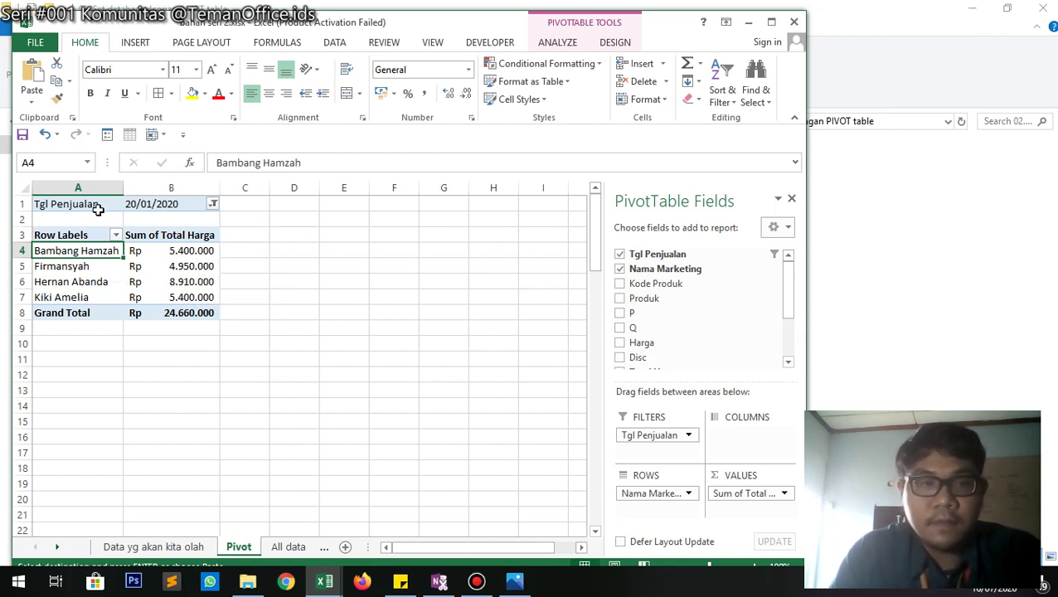
drag(91, 203, 156, 328)
key(ctrl+c)
click(186, 547)
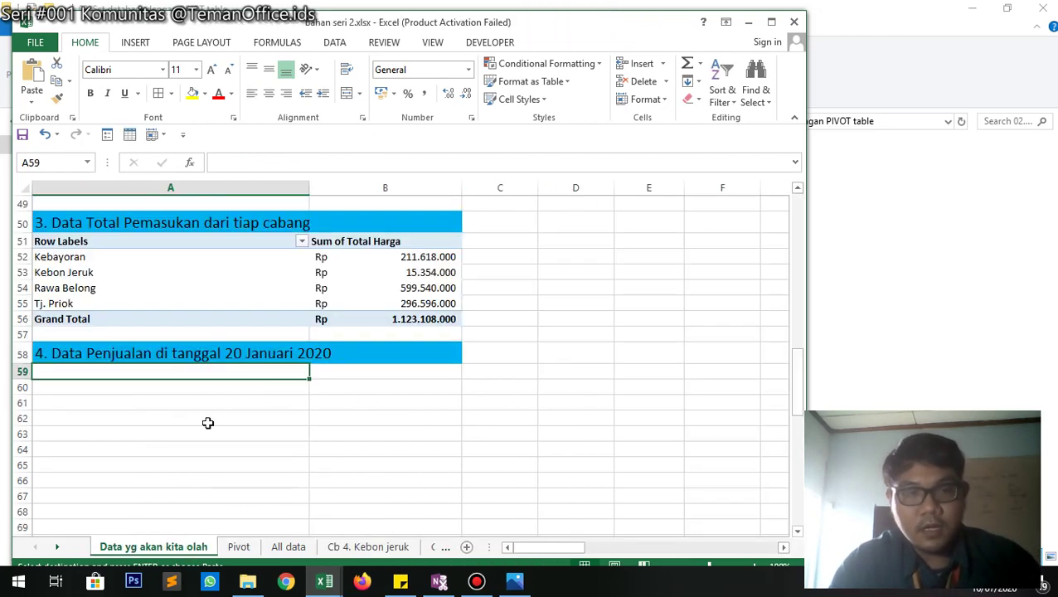
key(ctrl+v)
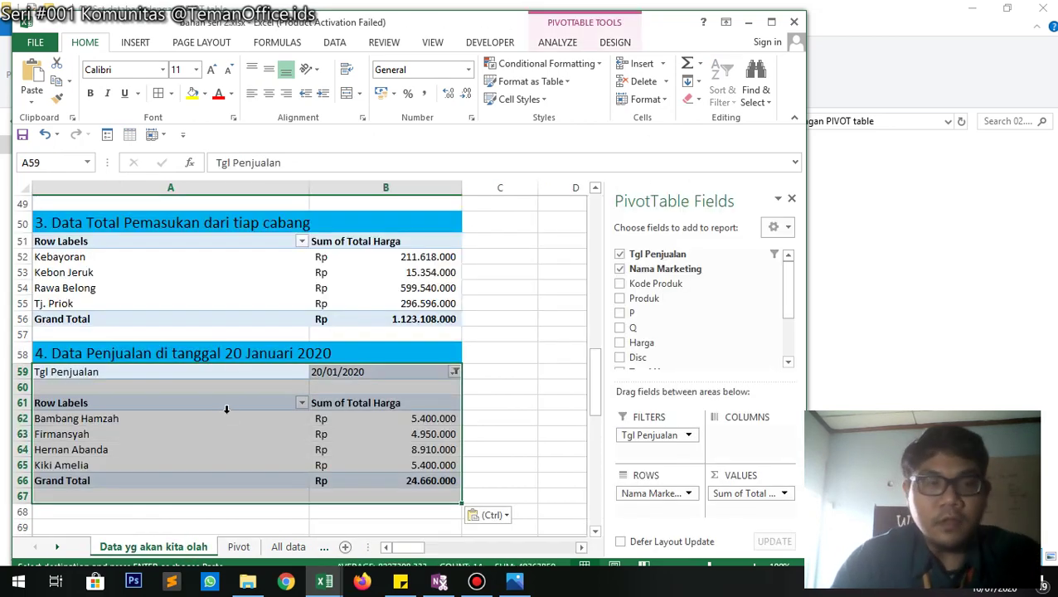
- Copy heading 5, Data Penjualan Lemari Kayu Jati 3 Pintu, from cell A5 to cell A68, below the date report
scroll(225, 413, up, 6)
scroll(227, 412, up, 10)
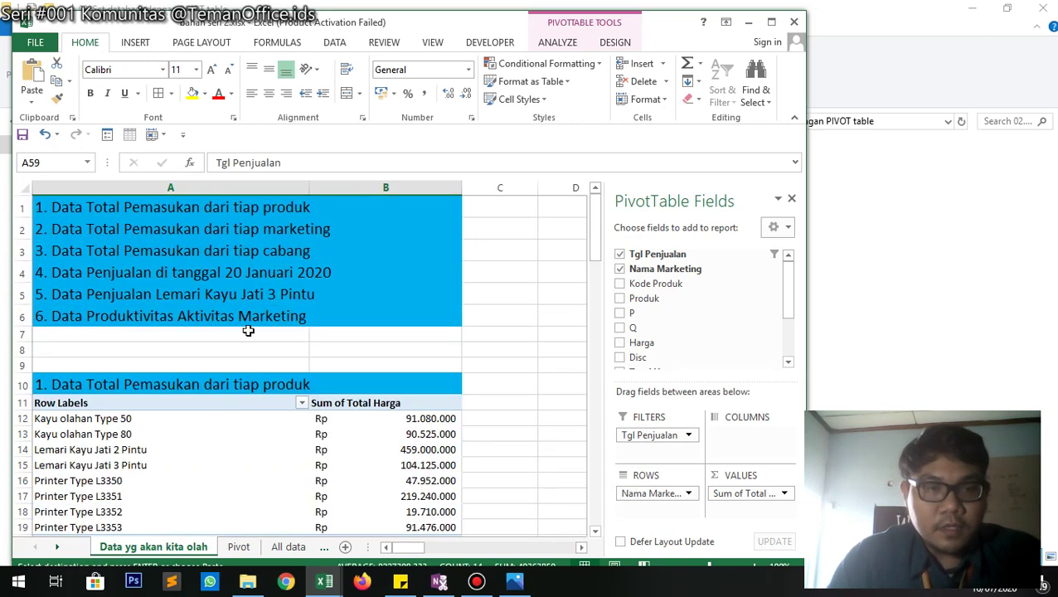
click(248, 297)
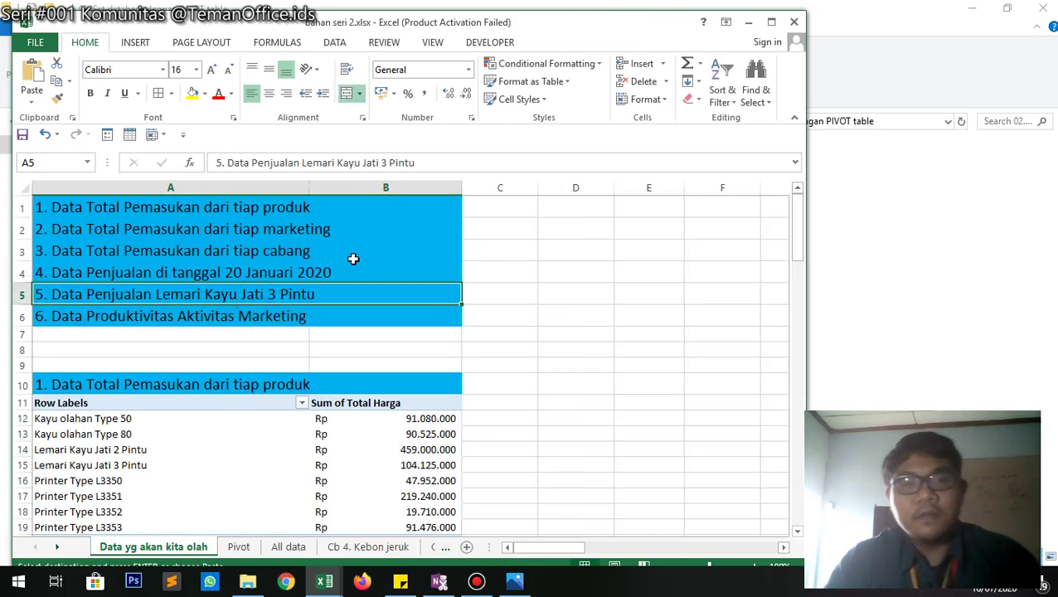
key(ctrl+c)
scroll(259, 364, down, 15)
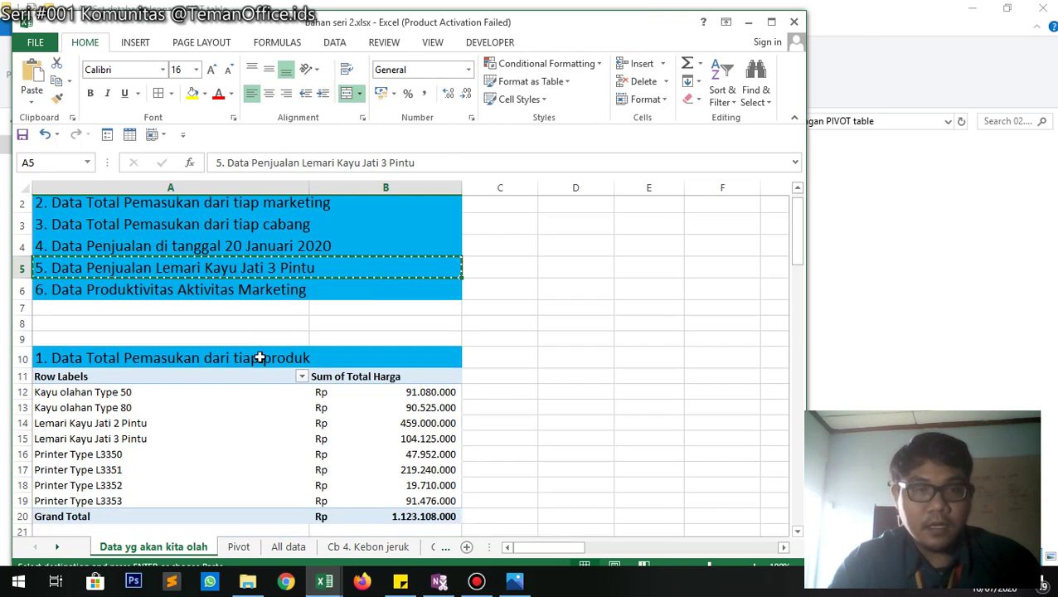
scroll(184, 373, down, 5)
click(59, 311)
key(ctrl+v)
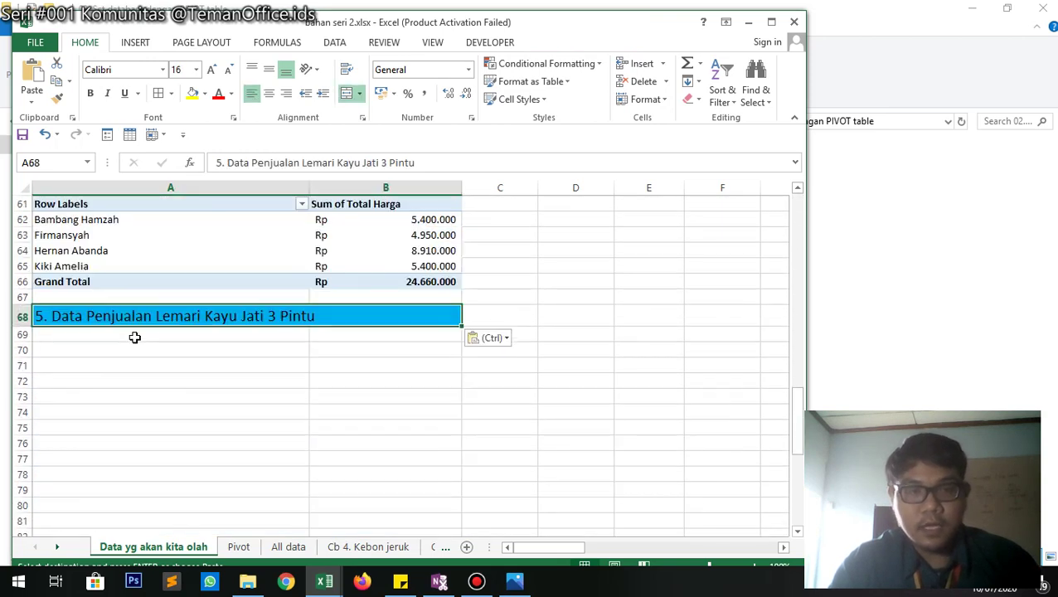
- Return to the Pivot sheet and remove the Tgl Penjualan filter field from its pivot table
click(771, 22)
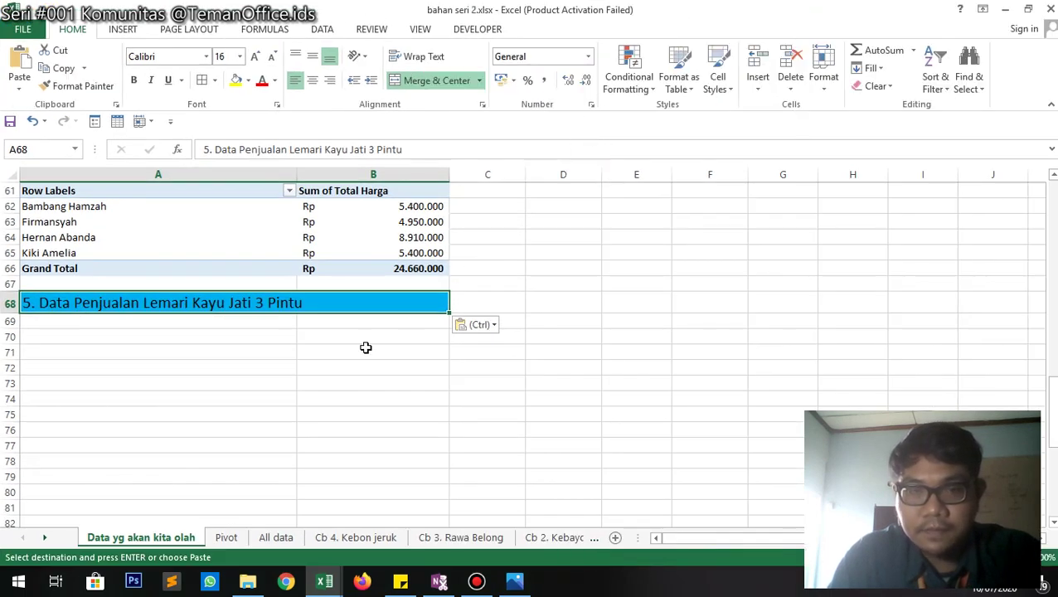
click(225, 537)
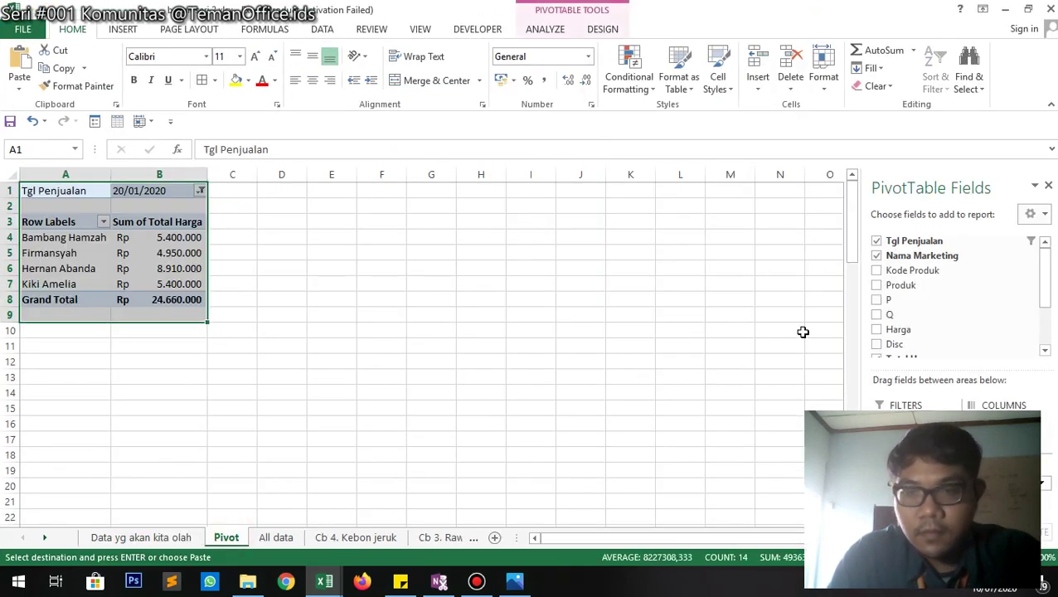
click(1028, 9)
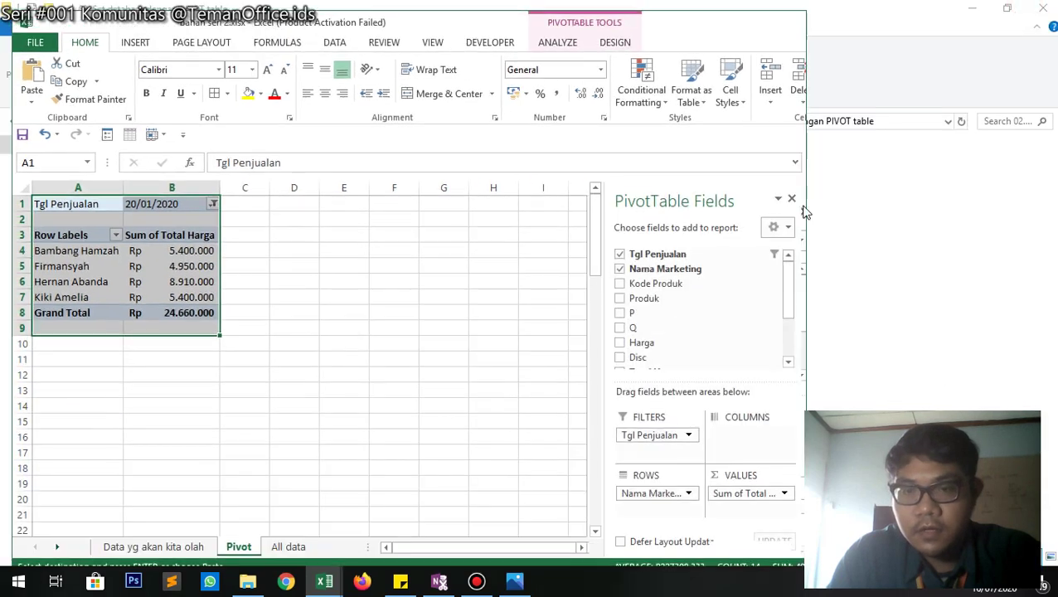
click(688, 436)
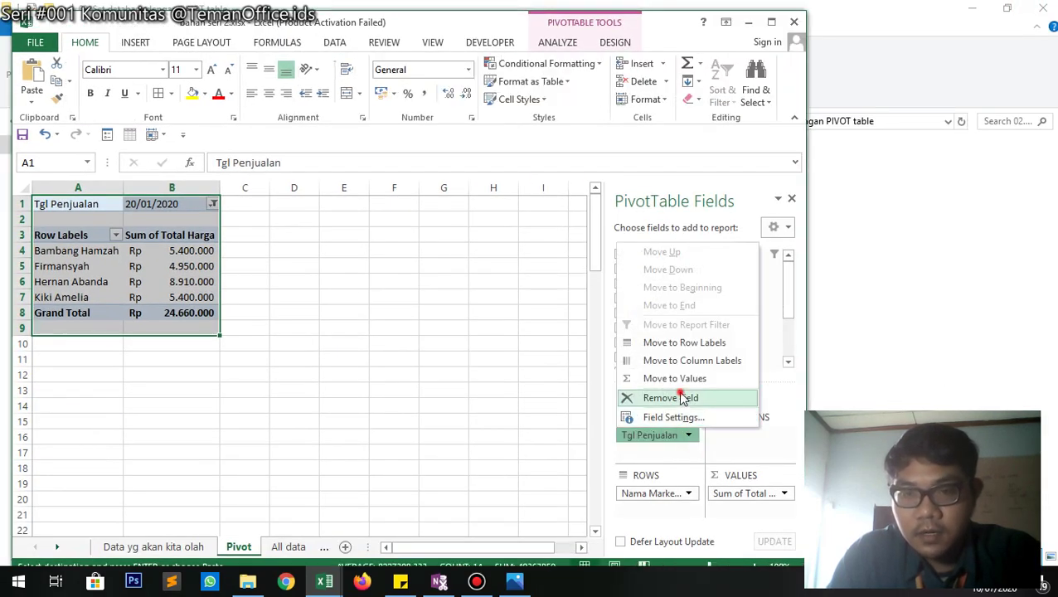
click(685, 398)
- Add Produk as a report filter on the Pivot sheet's pivot table and filter it to Lemari Kayu Jati 3 Pintu
click(771, 23)
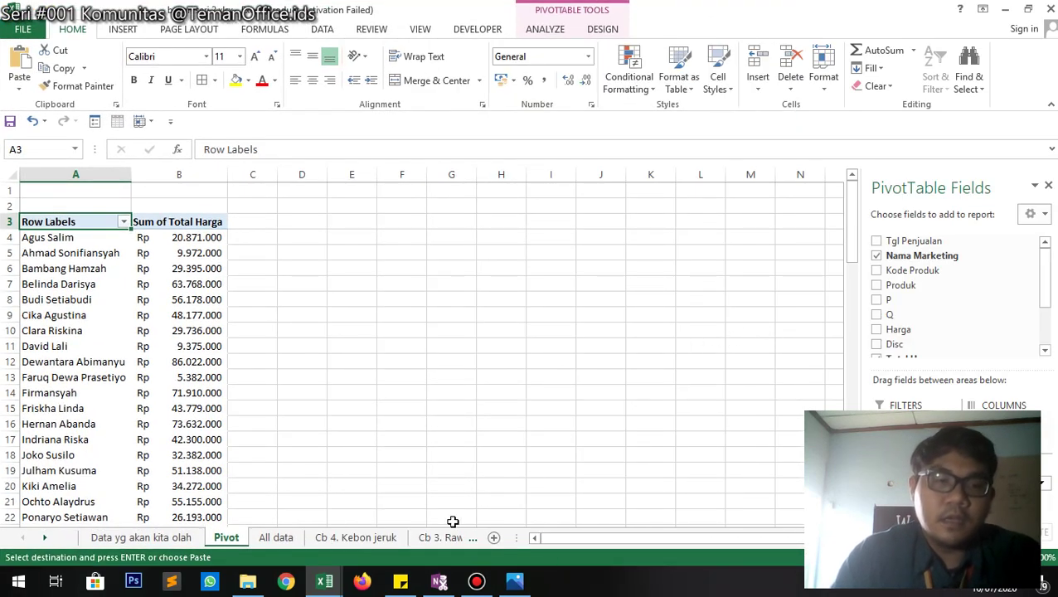
click(176, 537)
scroll(217, 445, down, 1)
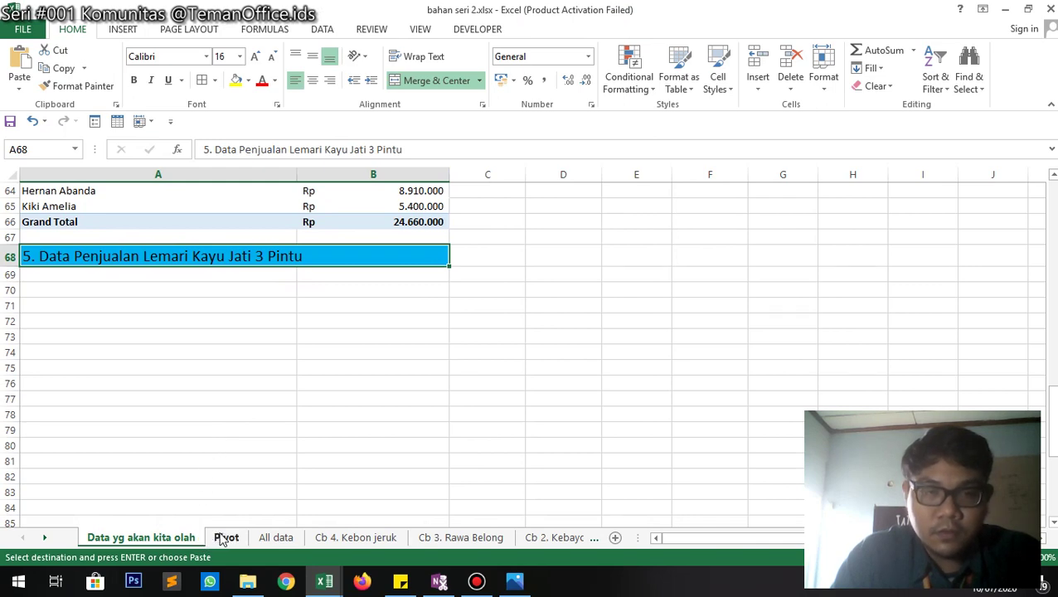
click(224, 537)
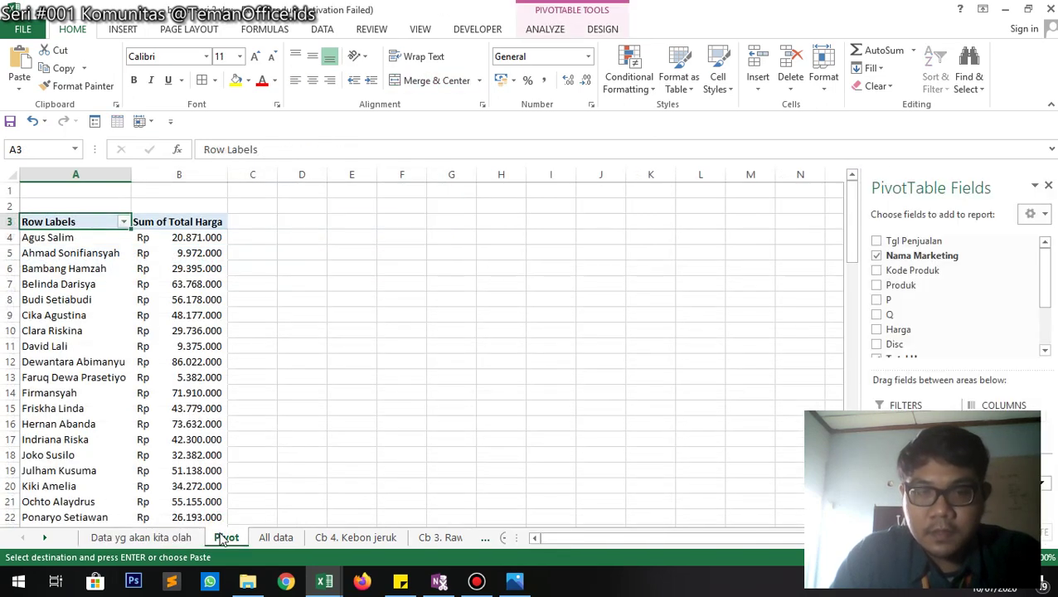
click(1028, 8)
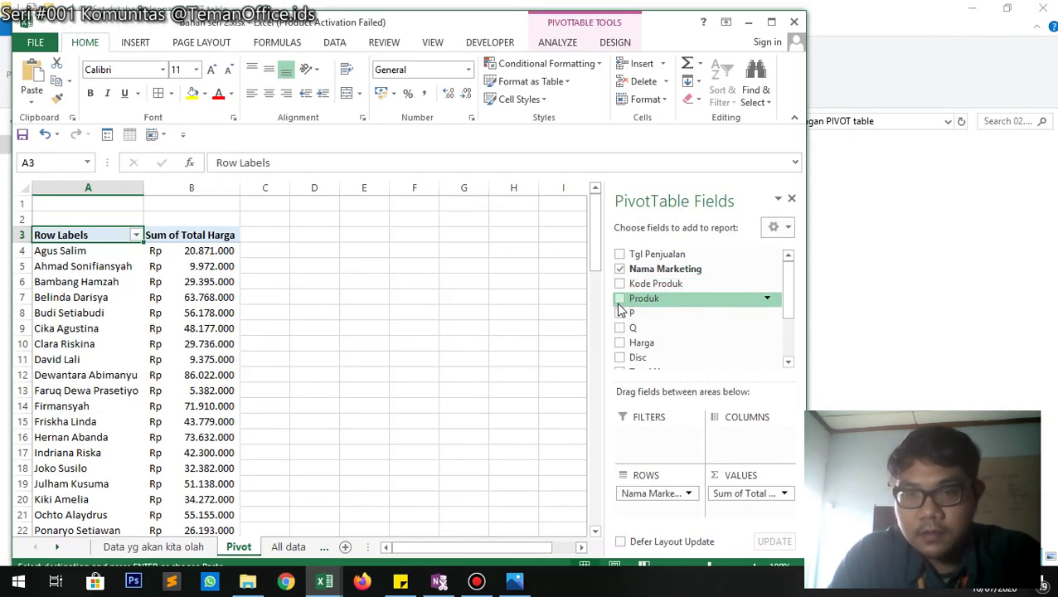
click(619, 298)
drag(636, 510, 648, 434)
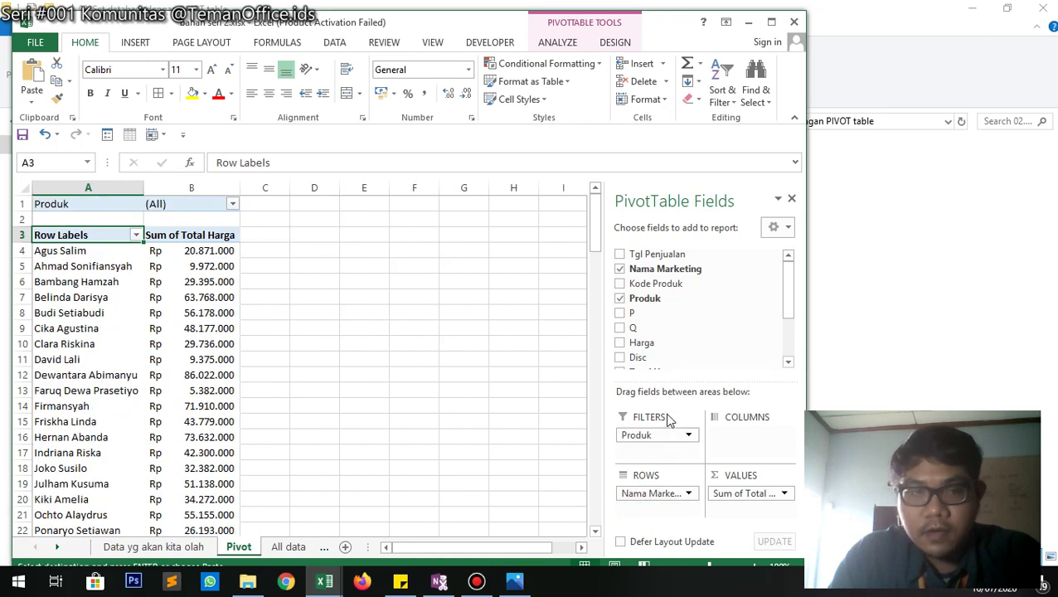
click(233, 205)
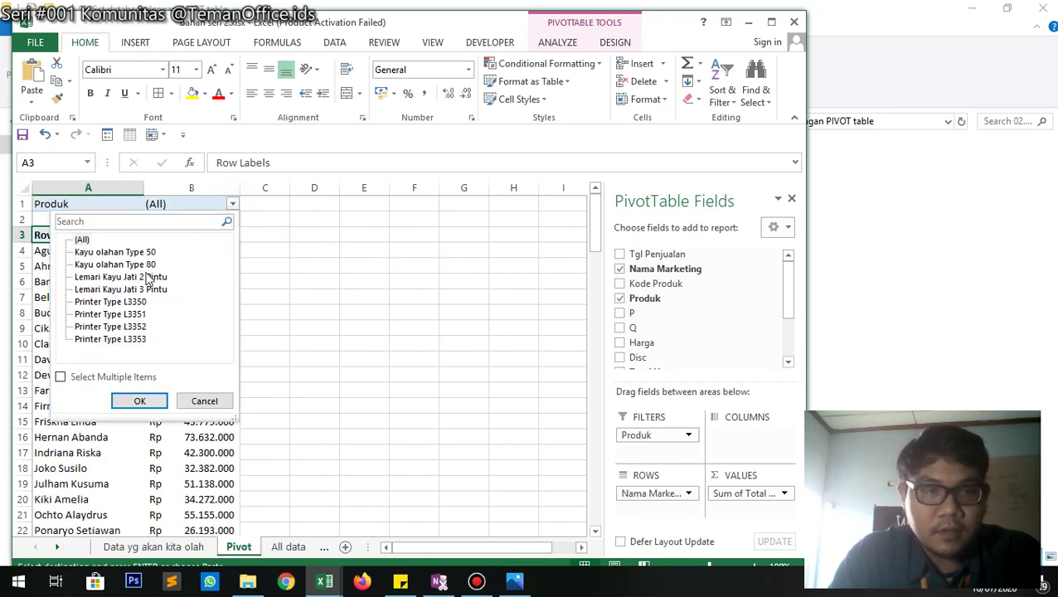
click(124, 290)
click(142, 401)
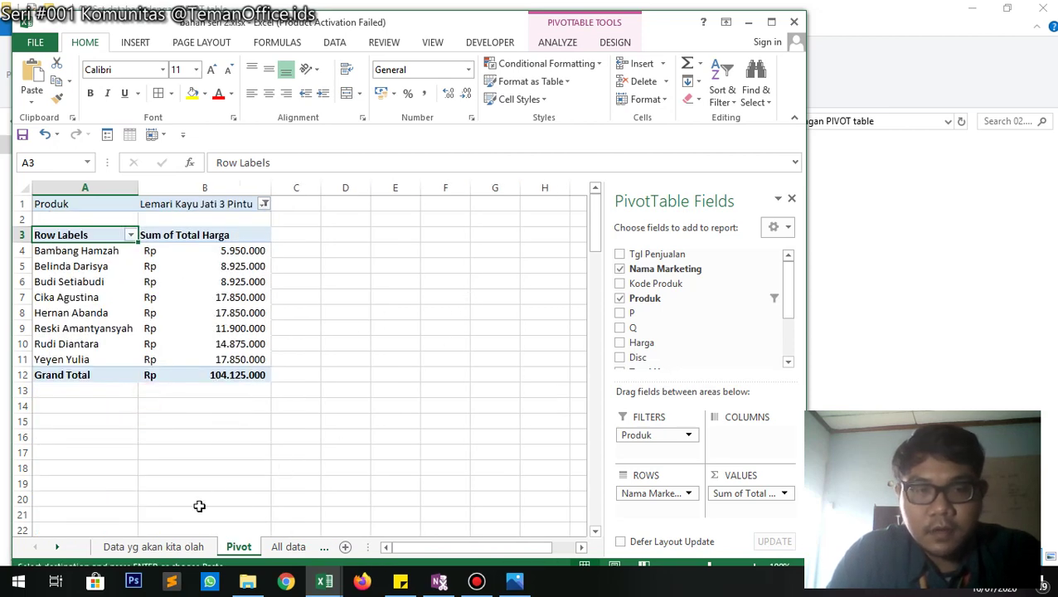
- Copy the product-filtered pivot range A1:B12 to cell A69 of the Data yg akan kita olah sheet, under heading 5
click(156, 546)
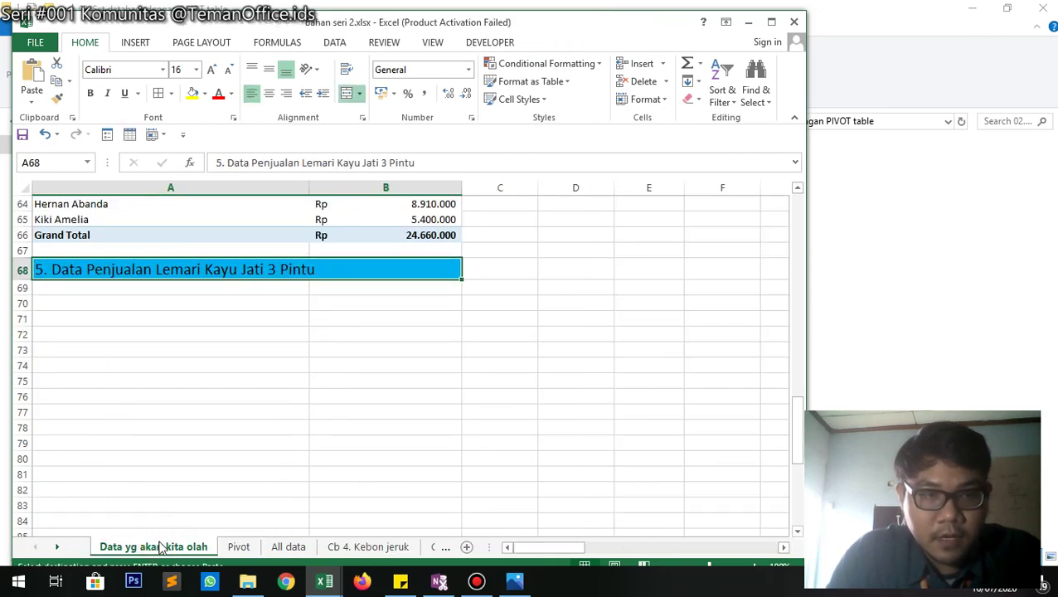
click(239, 546)
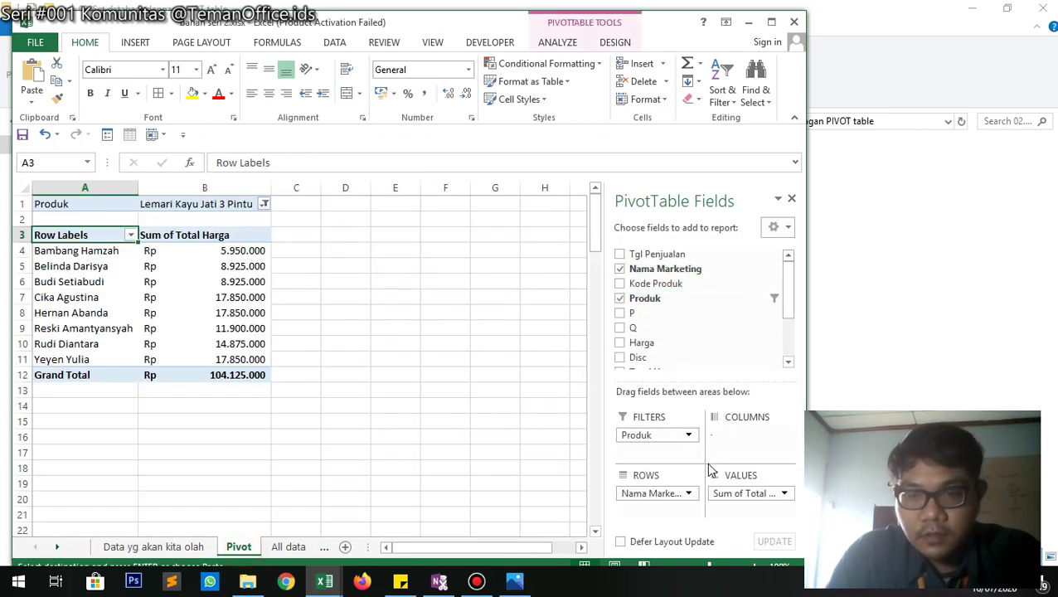
drag(69, 205, 205, 376)
key(ctrl+c)
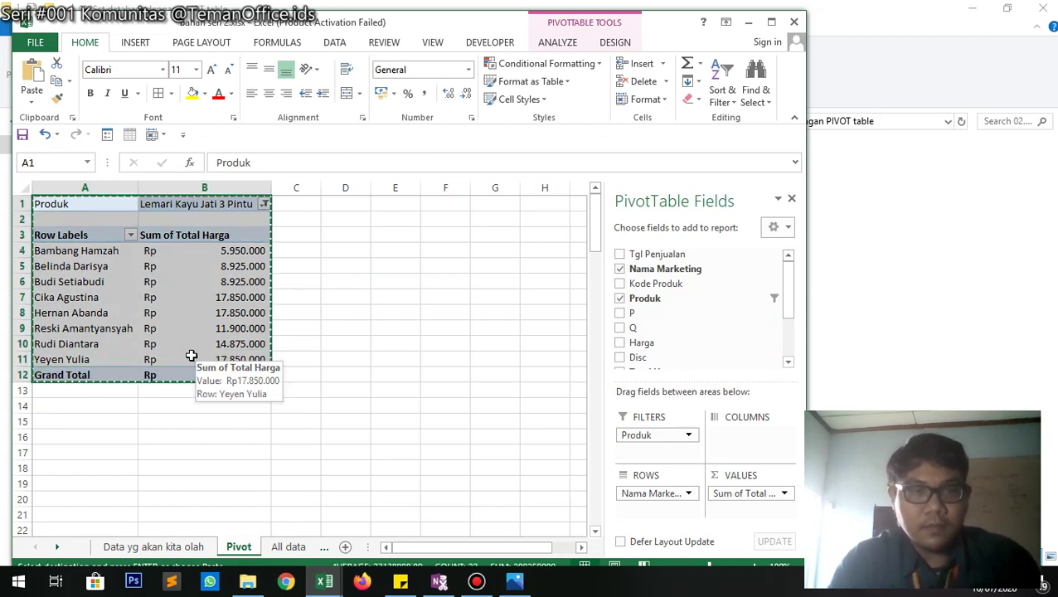
click(150, 547)
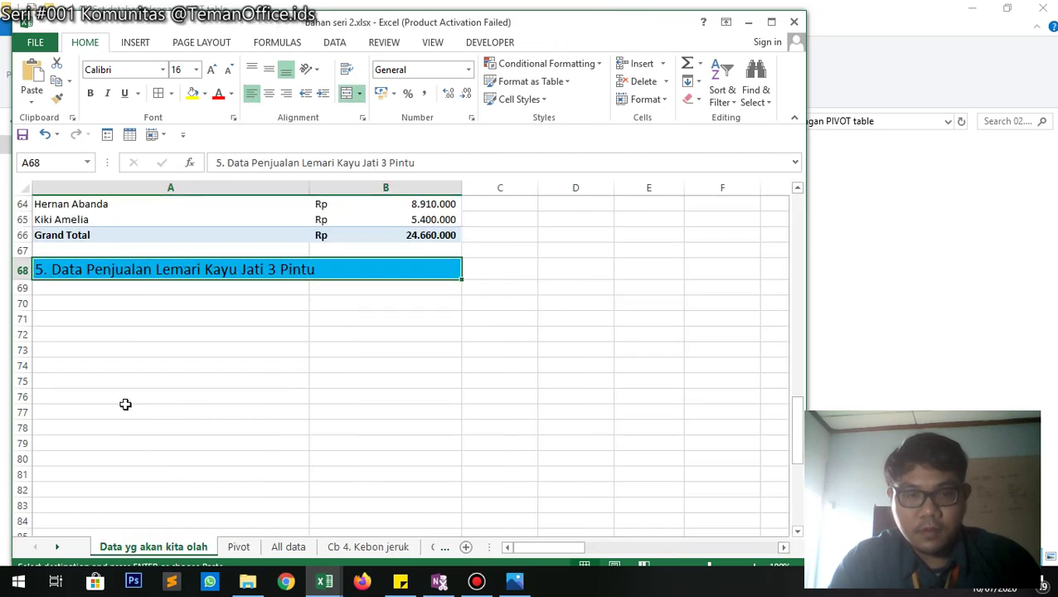
click(134, 290)
key(ctrl+v)
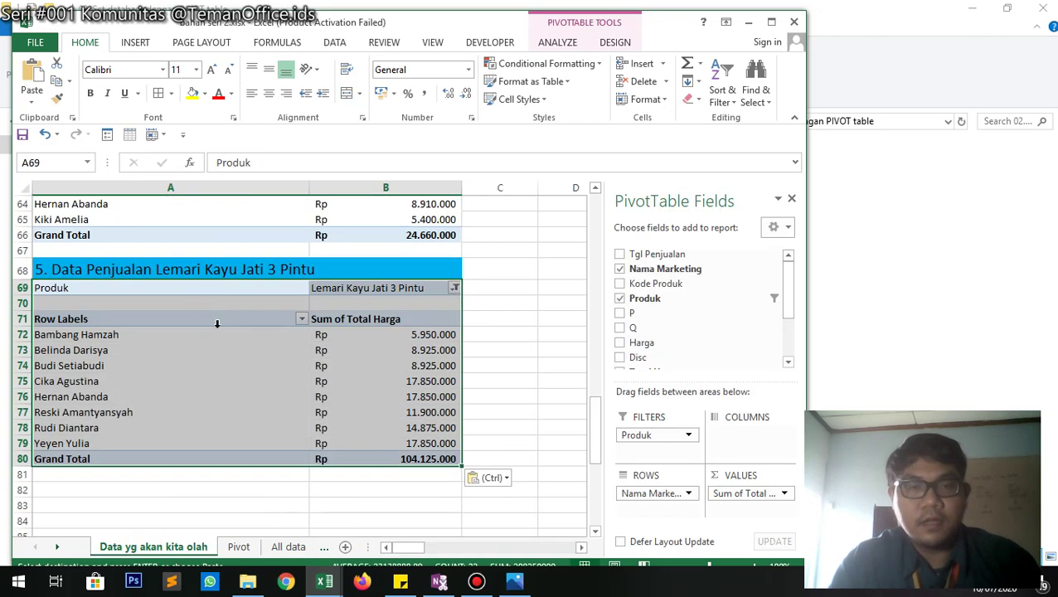
- Copy heading 6, Data Produktivitas Aktivitas Marketing, from cell A6 to cell A82, below the product-filtered report
scroll(184, 368, down, 1)
click(113, 438)
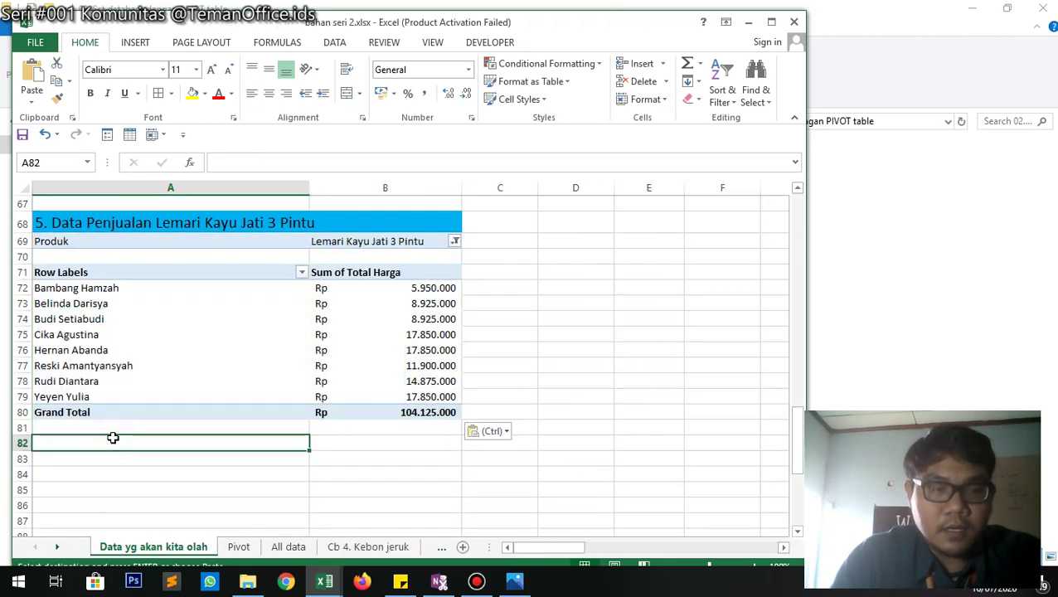
scroll(168, 328, up, 20)
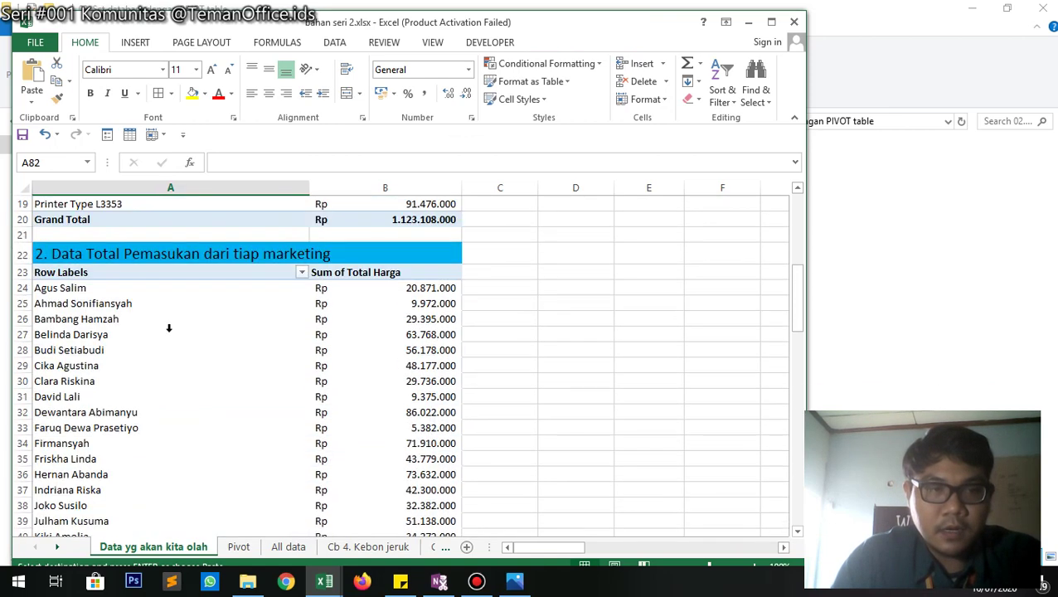
scroll(169, 274, up, 2)
click(157, 316)
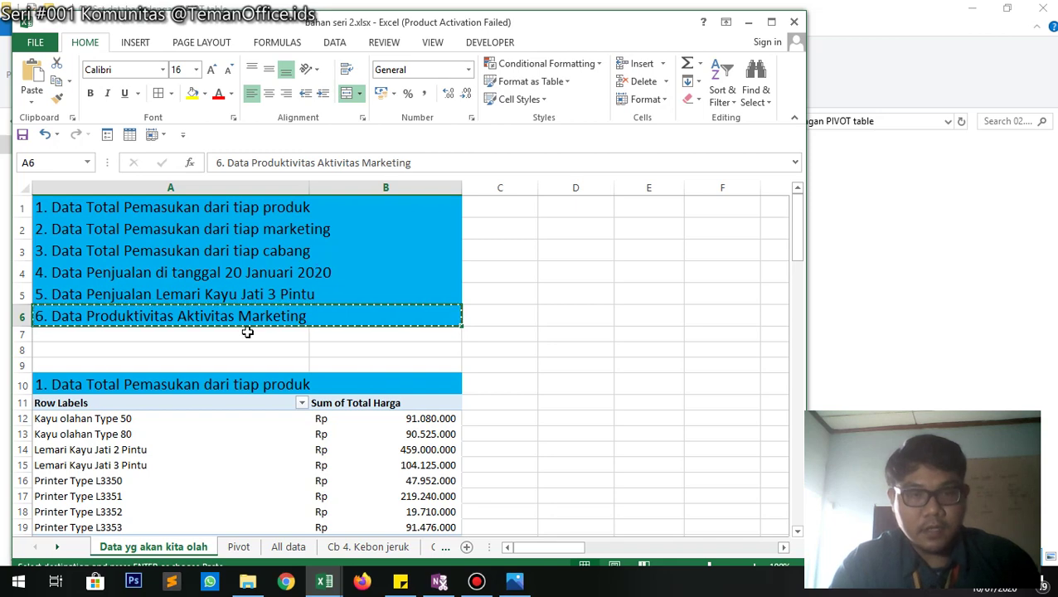
scroll(241, 333, down, 16)
scroll(240, 333, down, 8)
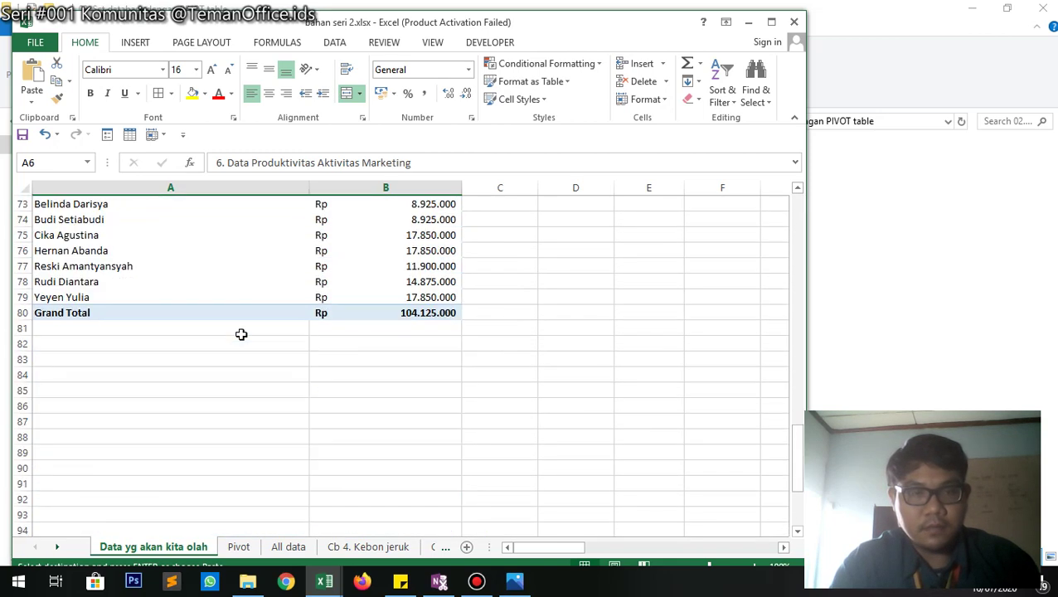
click(57, 343)
key(ctrl+v)
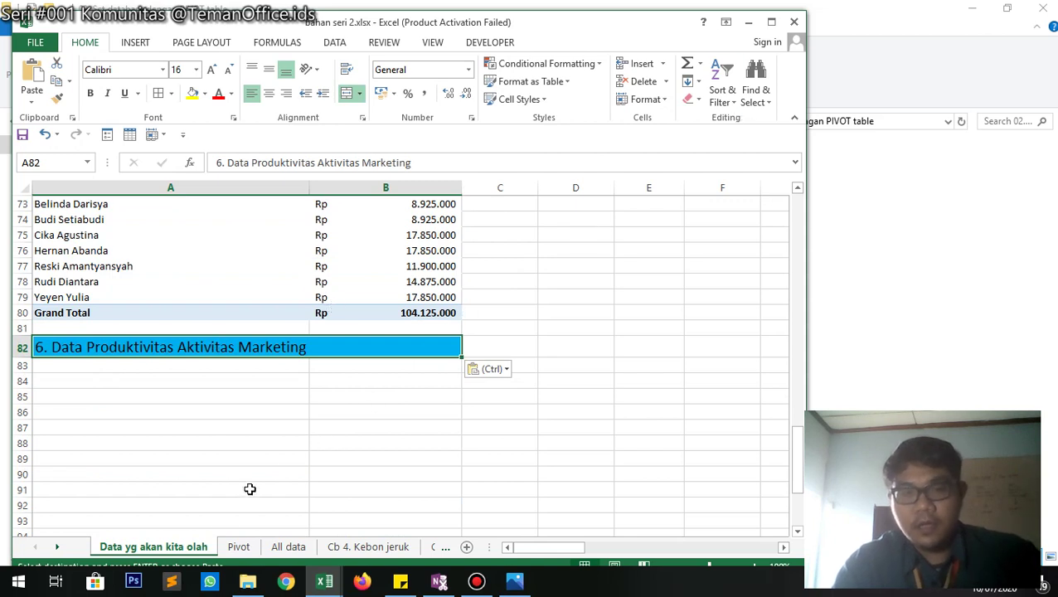
- On the Pivot sheet, add Tgl Penjualan to the pivot table as the column field and remove the Produk filter field
click(238, 546)
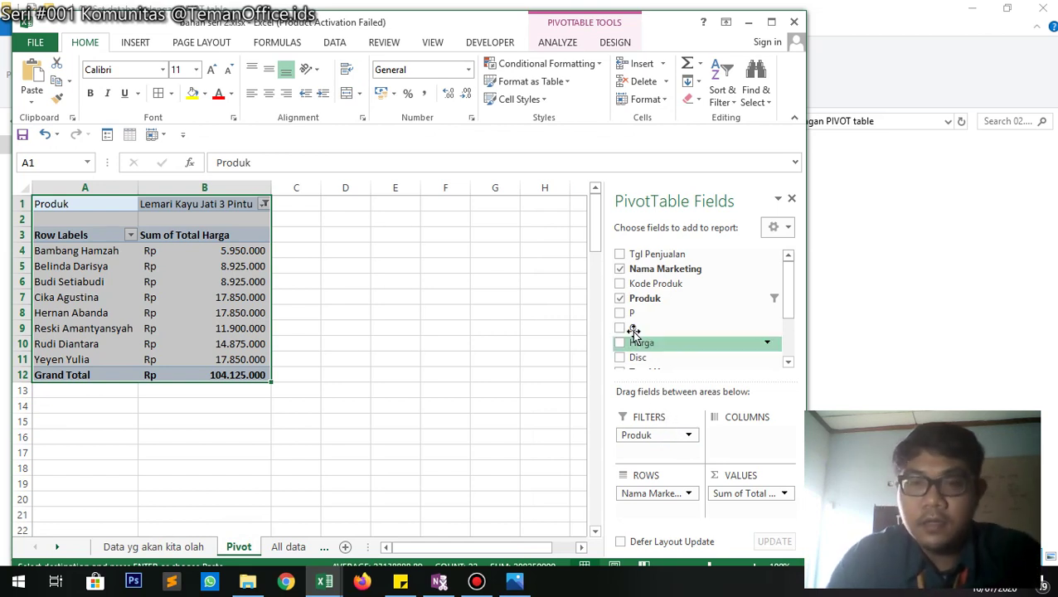
click(621, 255)
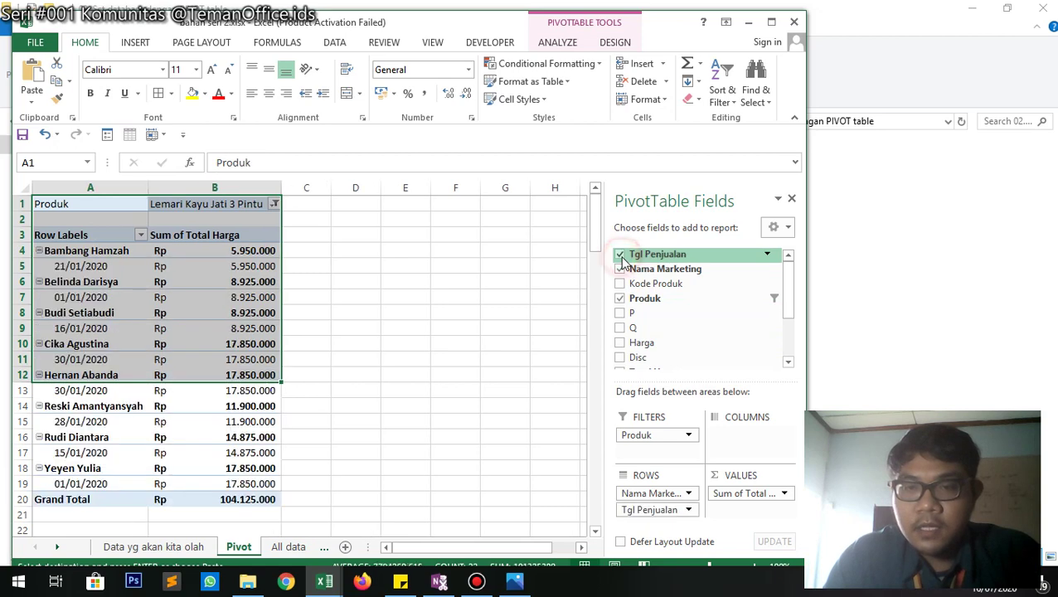
drag(652, 514, 754, 438)
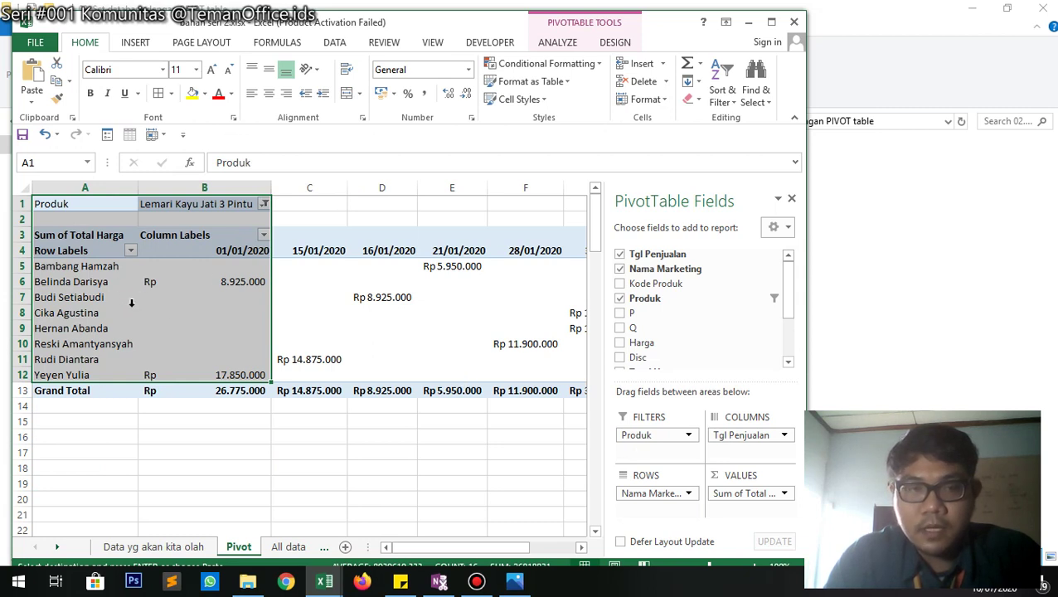
click(688, 436)
click(688, 436)
click(688, 436)
click(690, 399)
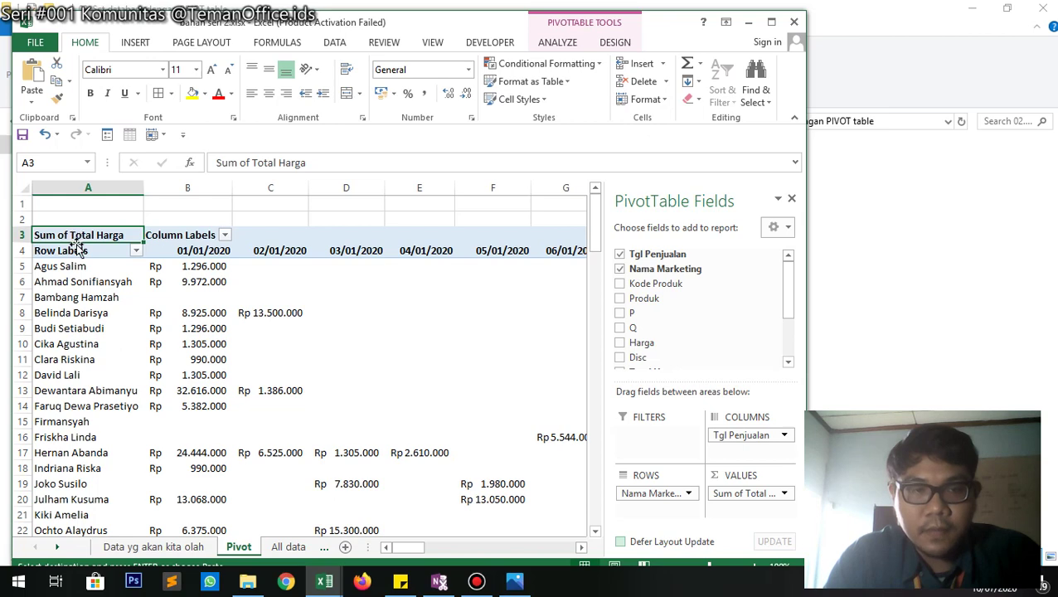
- Copy the marketing-by-date pivot range A3:AG29 to cell A83 of the Data yg akan kita olah sheet, under heading 6
drag(87, 234, 472, 464)
key(ctrl+c)
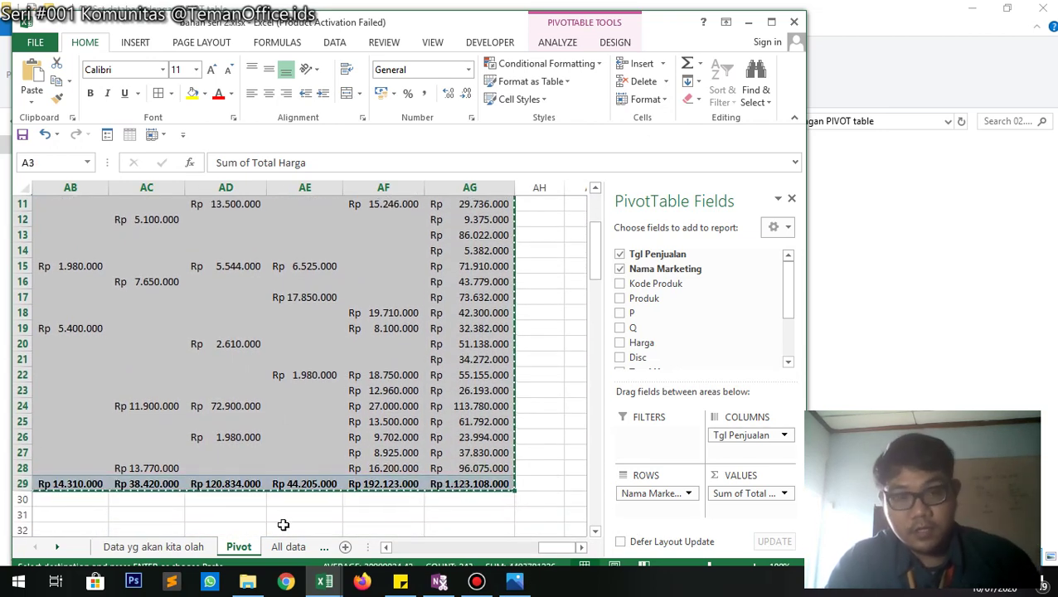
click(191, 550)
click(40, 365)
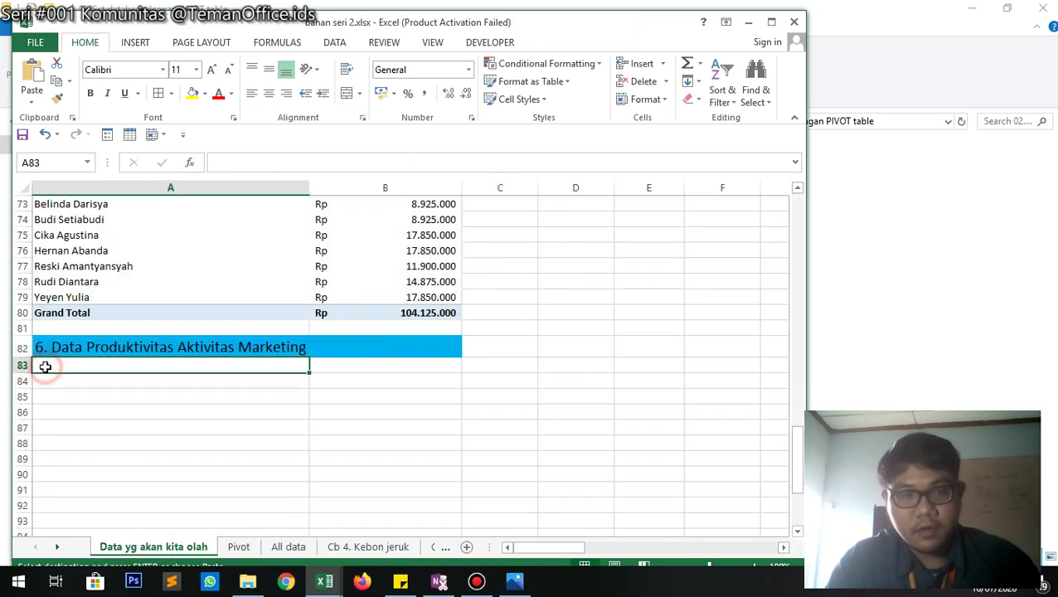
key(ctrl+v)
click(500, 427)
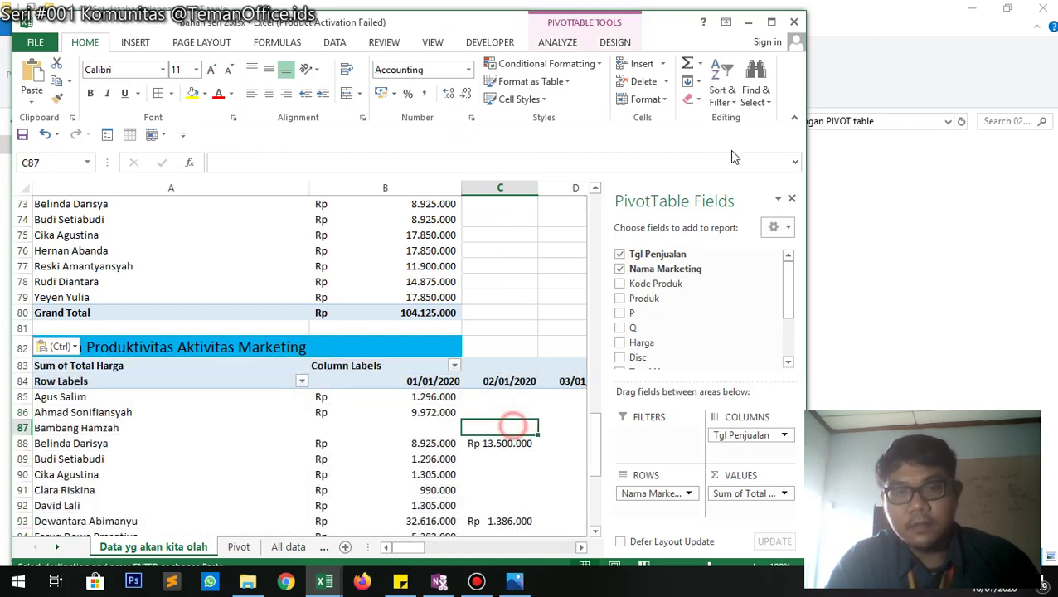
- Maximize the workbook window and look over the stacked reports from heading 6 back up to heading 1
click(769, 24)
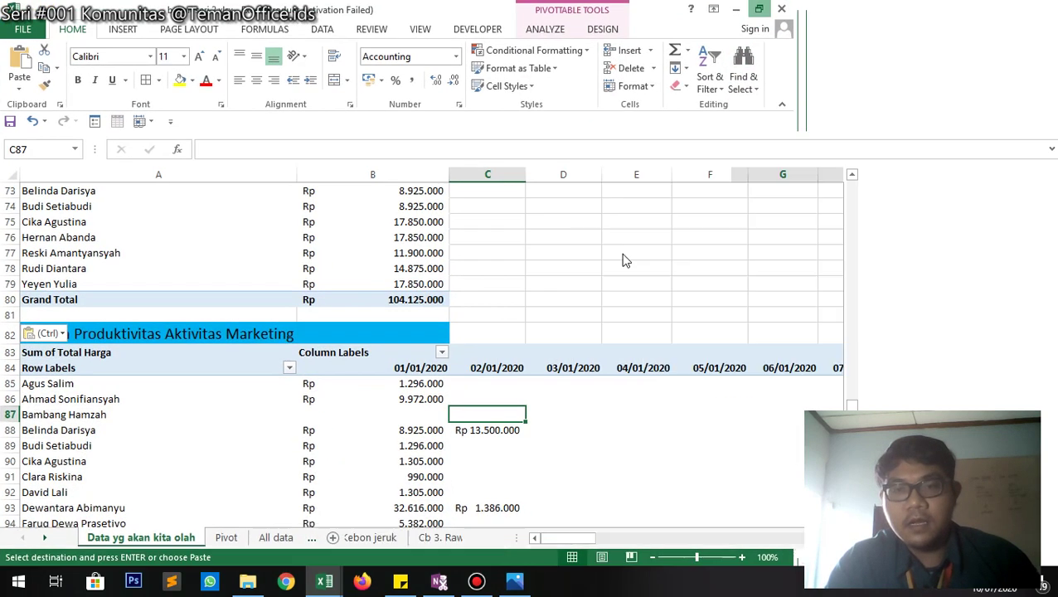
click(522, 287)
key(Up)
key(Up)
key(Up)
key(Up)
key(Up)
key(Up)
key(Up)
key(Up)
key(Up)
key(Up)
key(Up)
key(Up)
key(Up)
key(Up)
key(Up)
key(Up)
key(Up)
key(Up)
key(Up)
key(Up)
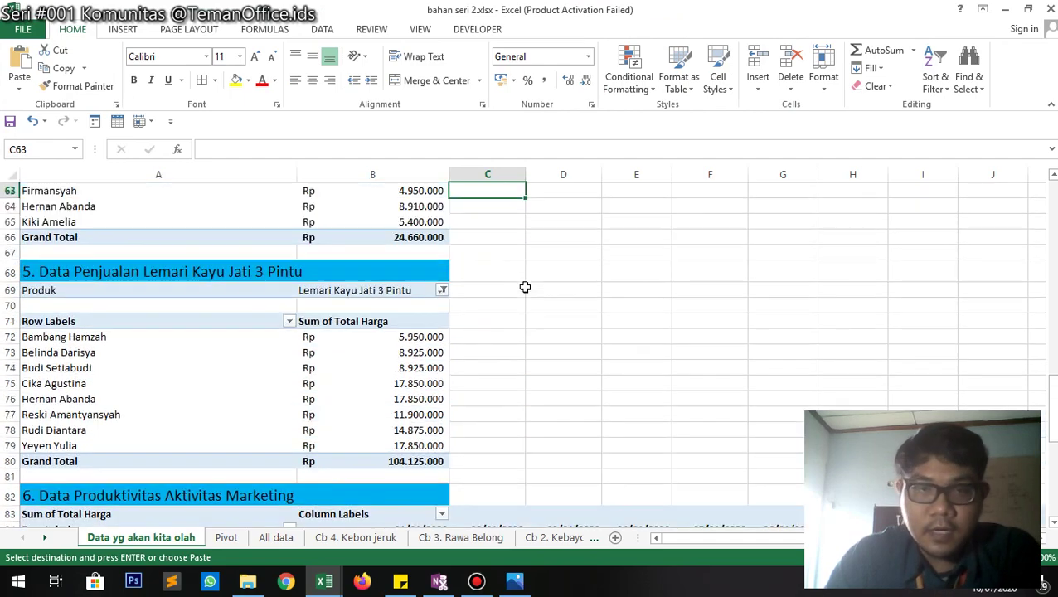
key(Up)
key(Up)
key(Up)
key(Up)
key(Up)
key(Up)
key(Up)
key(Up)
key(Up)
key(Up)
key(Up)
key(Up)
key(Up)
key(Up)
key(Up)
key(Up)
key(Up)
key(Up)
key(Up)
key(Up)
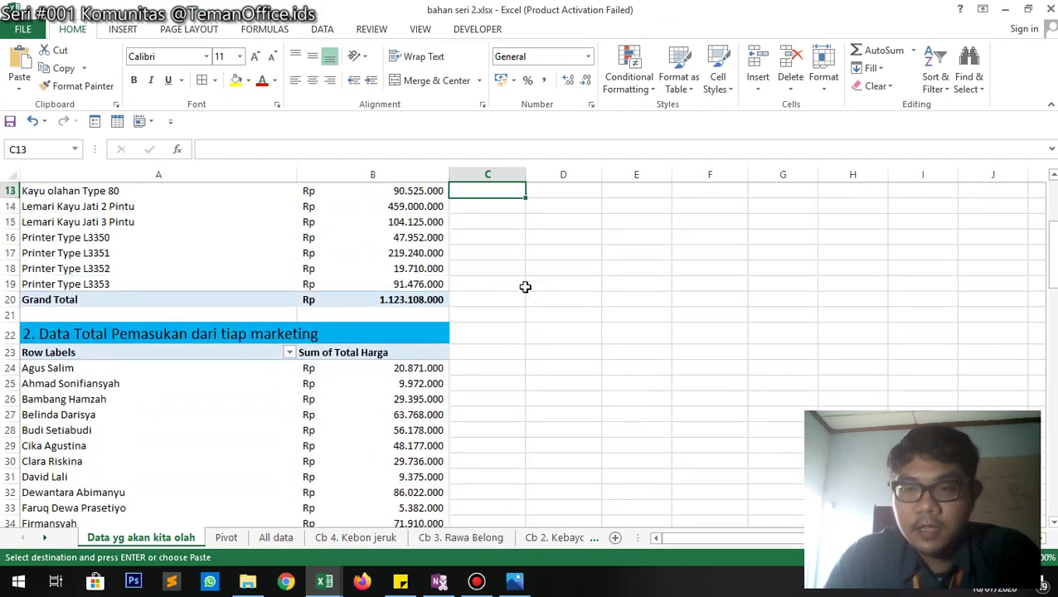
key(Up)
key(Up)
key(Up)
scroll(203, 259, down, 3)
- Review the reports in order from the product totals down to the marketing productivity table, selecting the ranges of the first four
drag(63, 192, 322, 353)
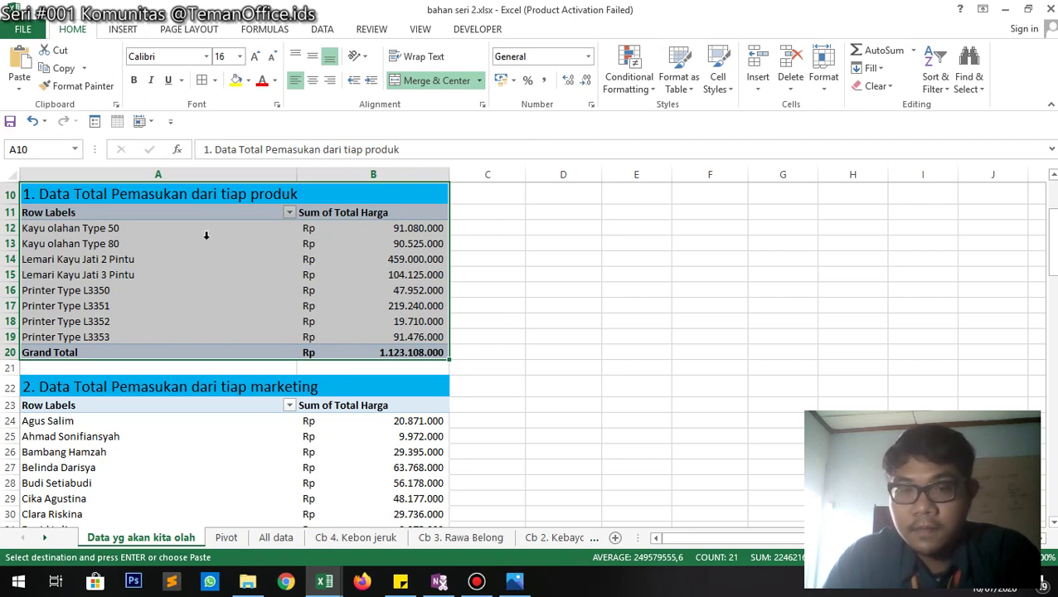
scroll(206, 236, down, 2)
drag(181, 284, 206, 524)
scroll(204, 436, down, 5)
scroll(205, 436, down, 4)
drag(239, 306, 253, 383)
scroll(253, 383, down, 3)
drag(275, 288, 272, 414)
scroll(271, 374, down, 11)
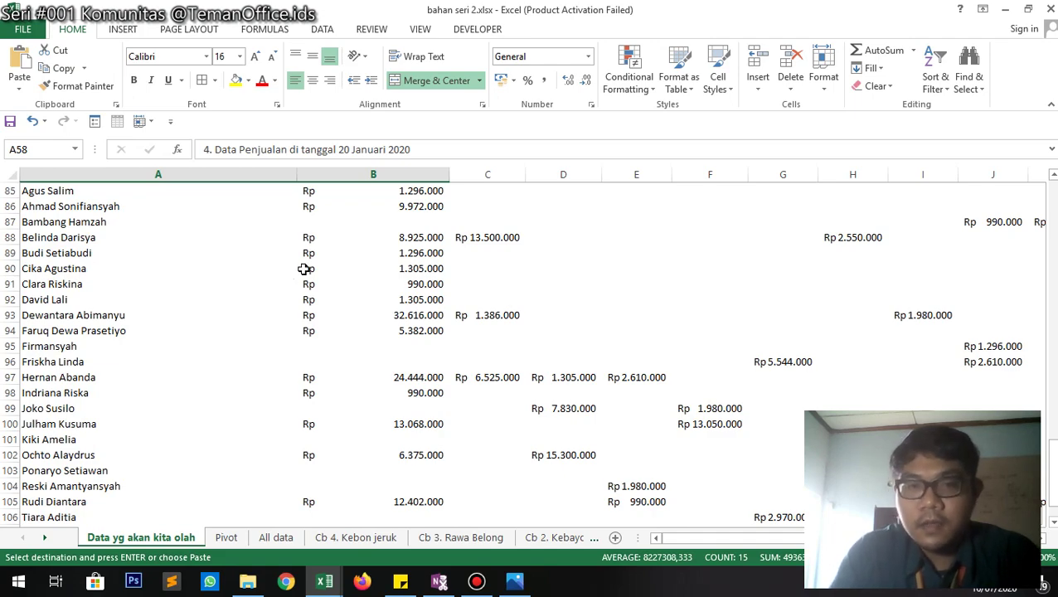
- Return to the list of six report headings at the start of the sheet and select cell C2
scroll(327, 249, up, 9)
scroll(327, 249, up, 4)
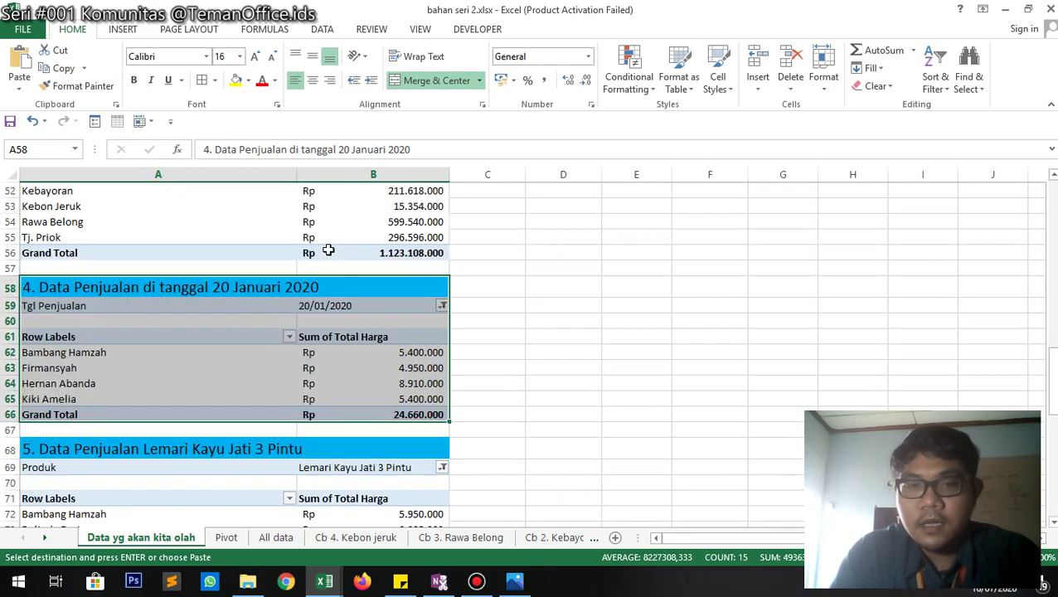
click(461, 242)
scroll(461, 242, up, 5)
scroll(461, 243, up, 10)
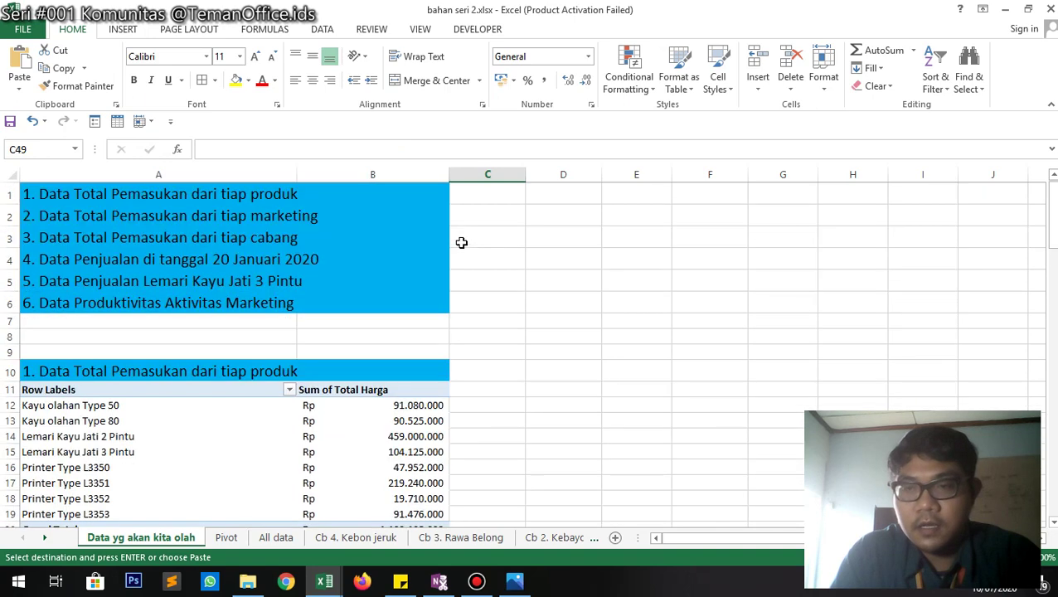
click(475, 206)
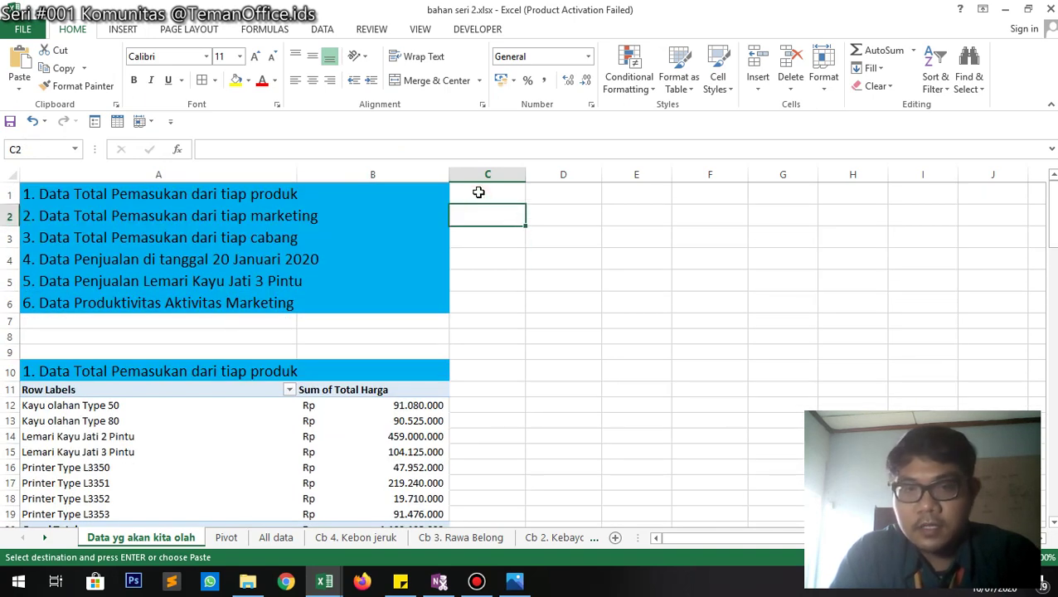